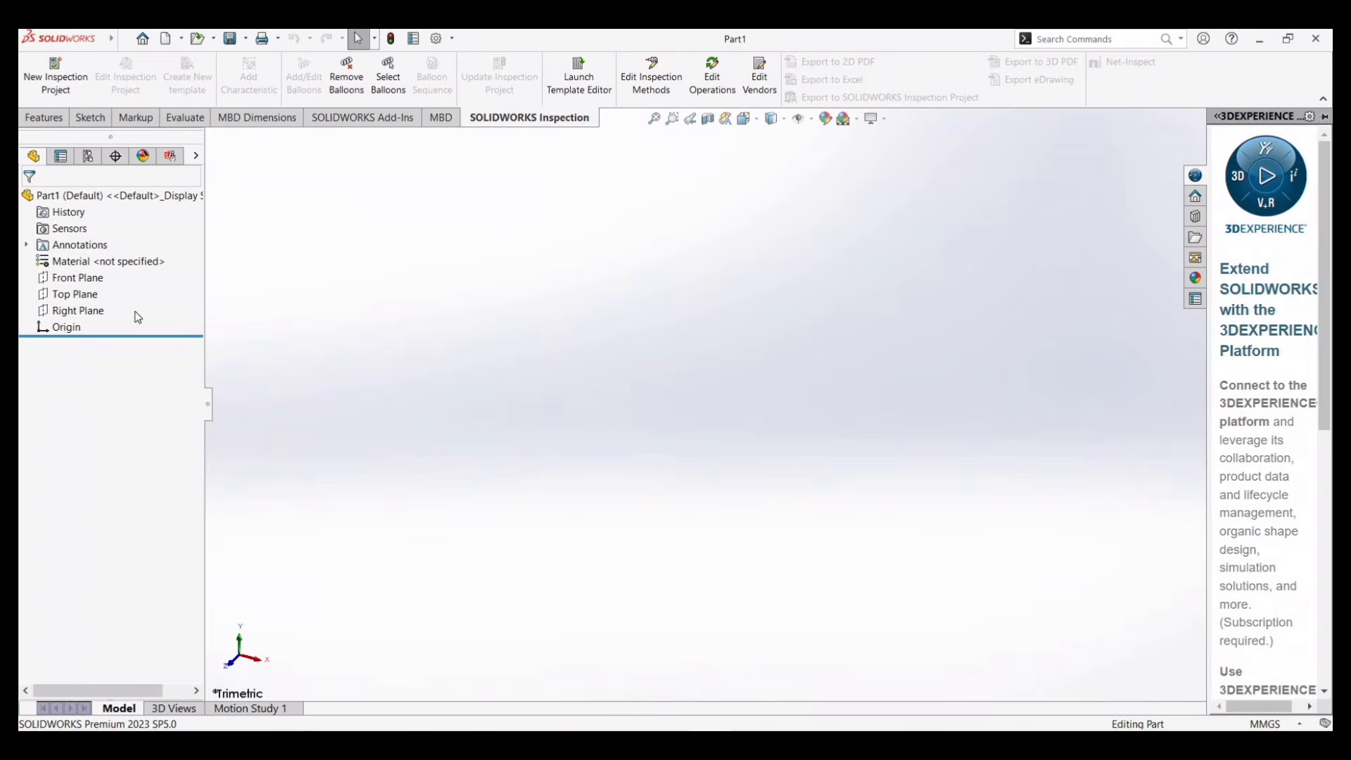
# Step: Sketch a center rectangle about 84 by 45 mm on the Front Plane, centred on the origin
pyautogui.click(89, 281)
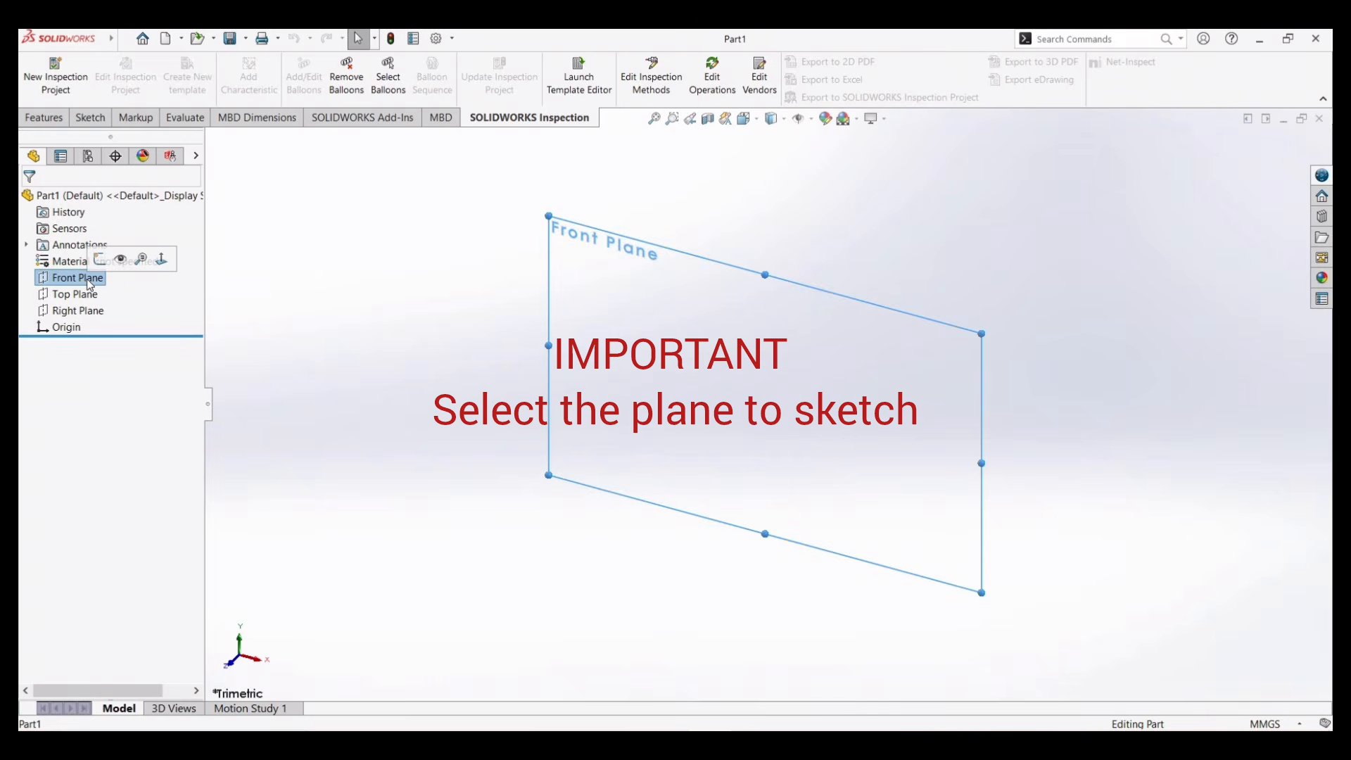
pyautogui.click(95, 121)
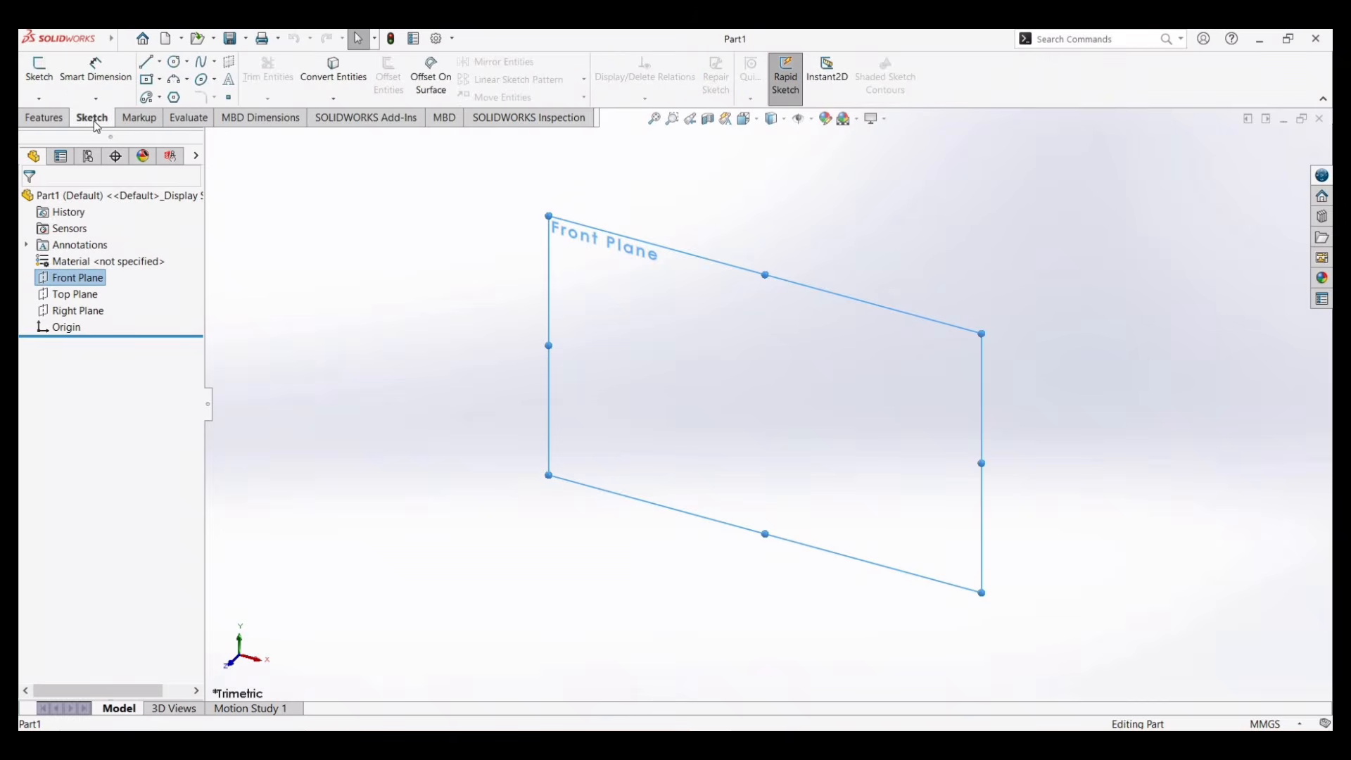
pyautogui.click(147, 78)
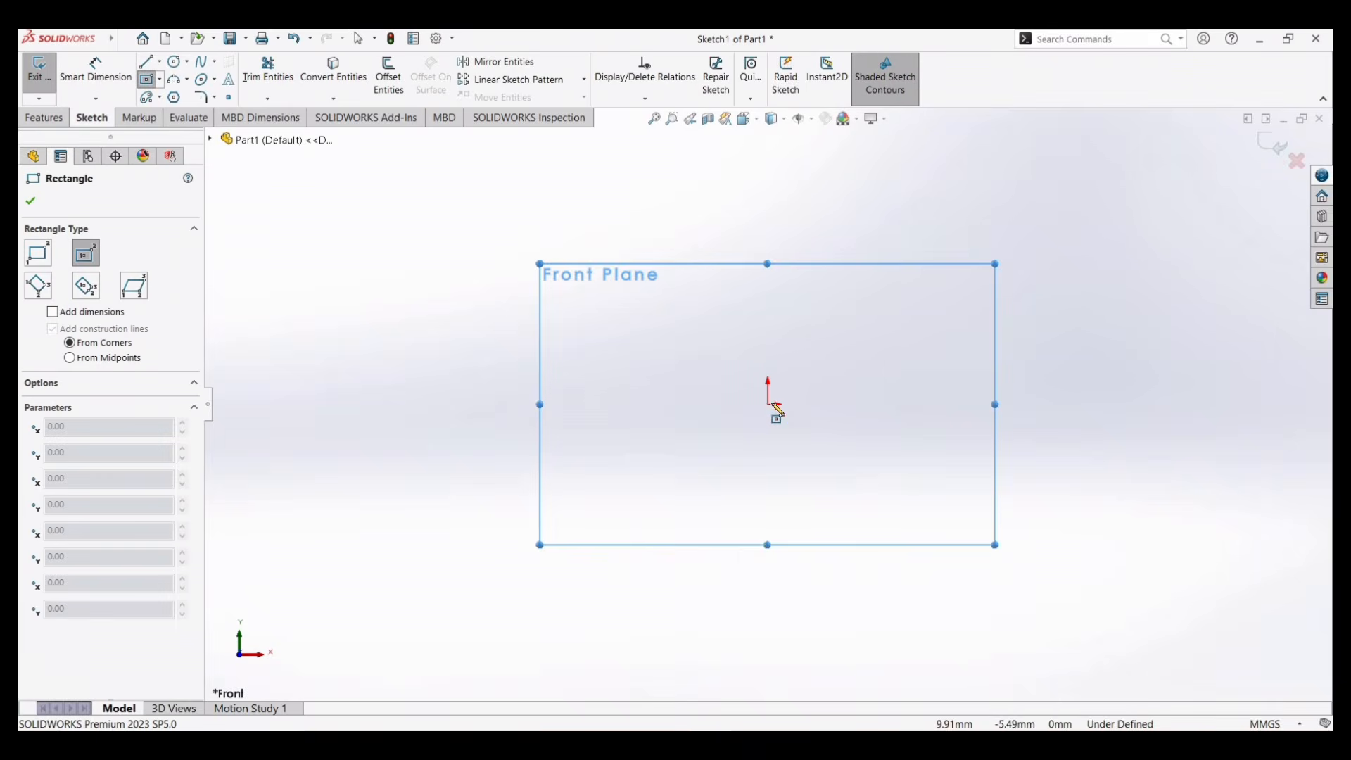
pyautogui.click(768, 405)
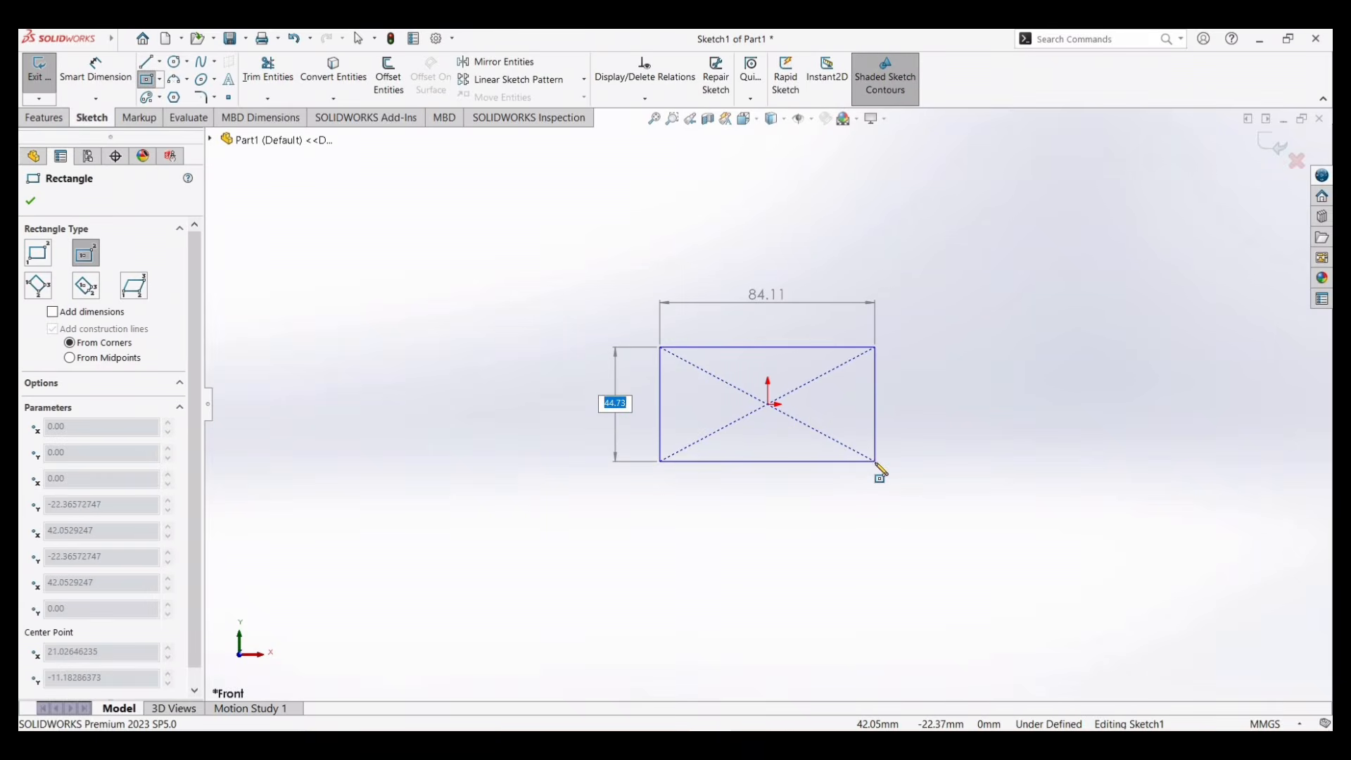
pyautogui.click(876, 462)
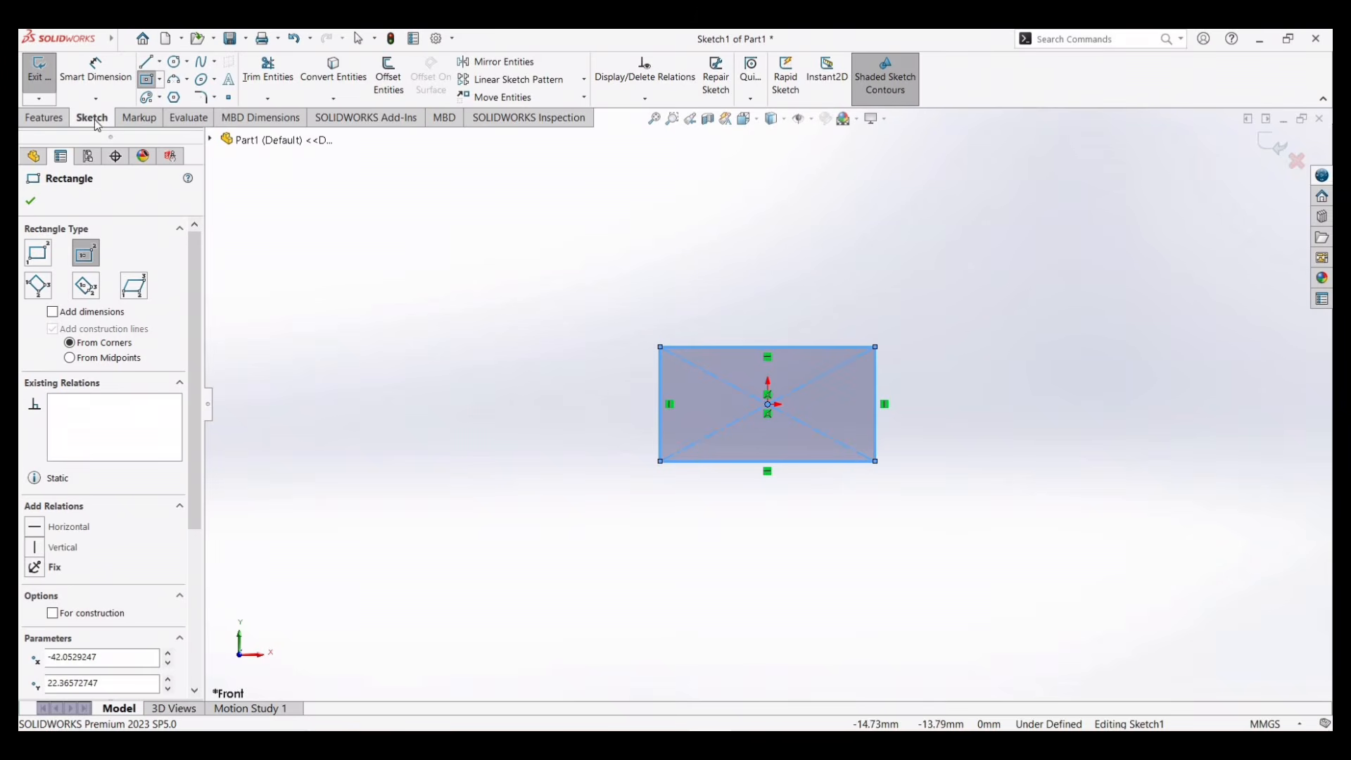
# Step: Start a Boss-Extrude of the rectangle with a depth of 20 mm
pyautogui.click(44, 118)
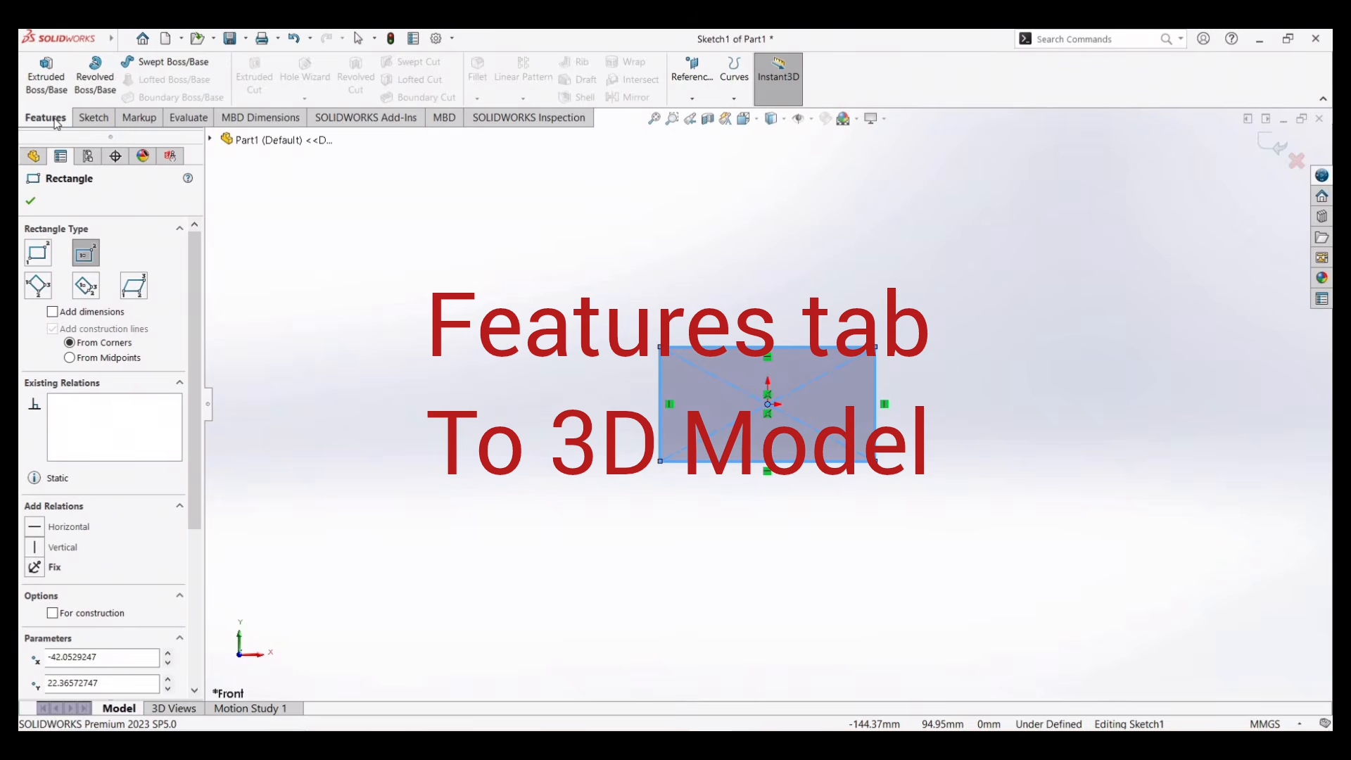
pyautogui.click(48, 73)
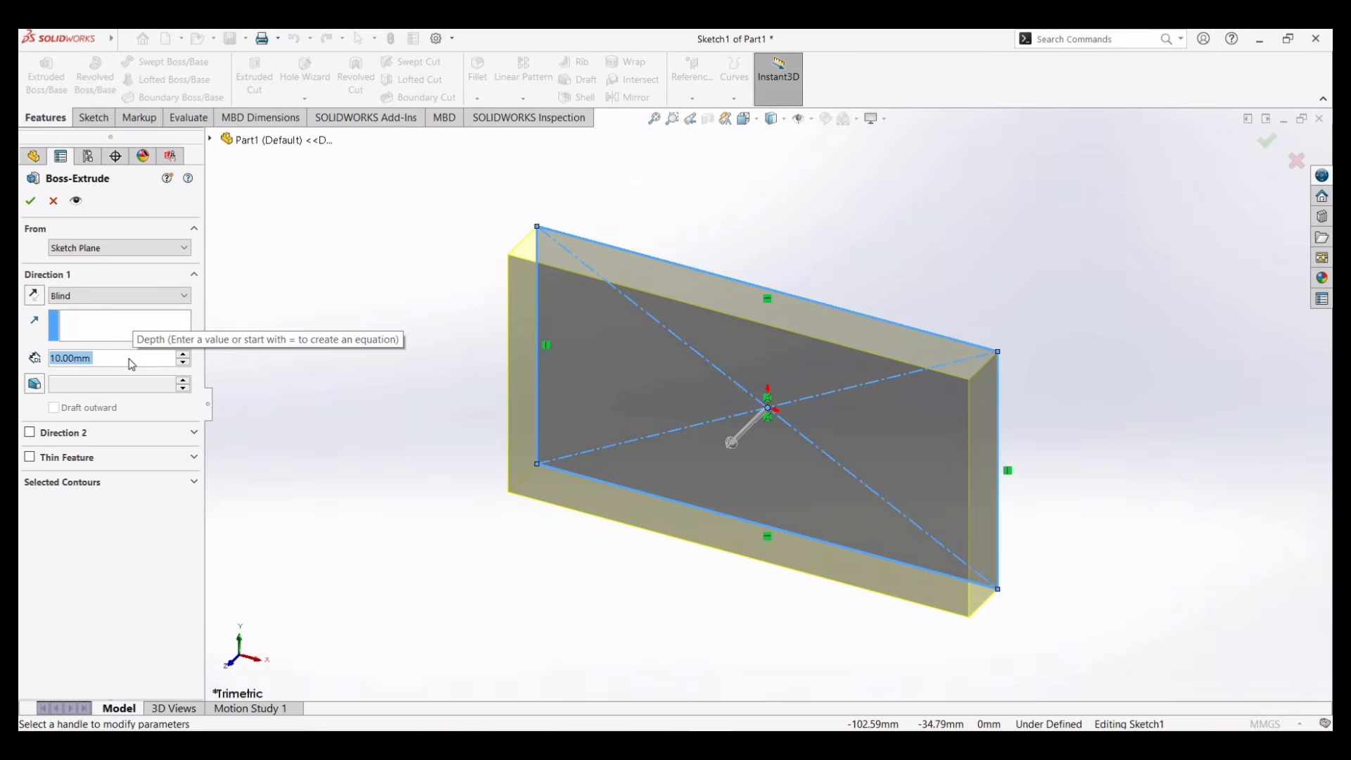
pyautogui.write('20')
pyautogui.press('Return')
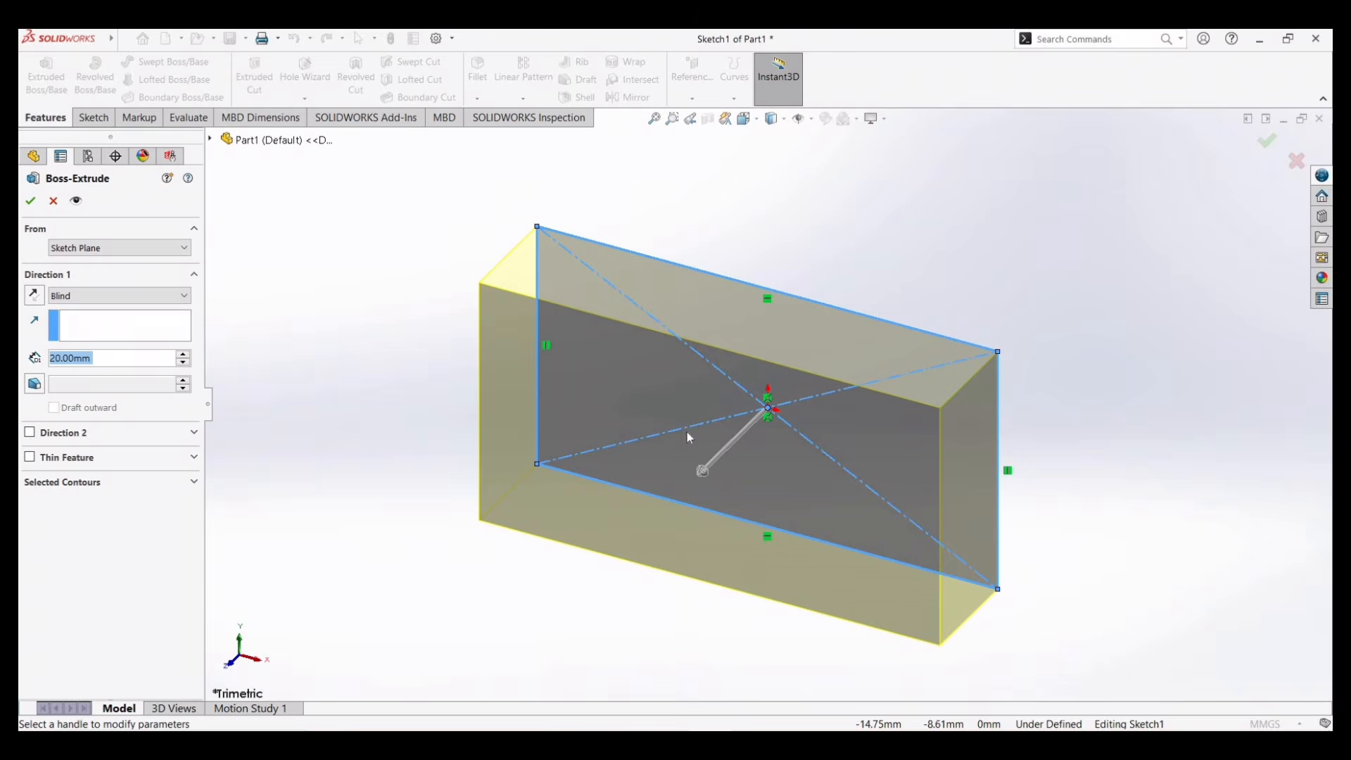
# Step: Reverse the extrusion direction and change its end condition to Mid Plane
pyautogui.click(37, 297)
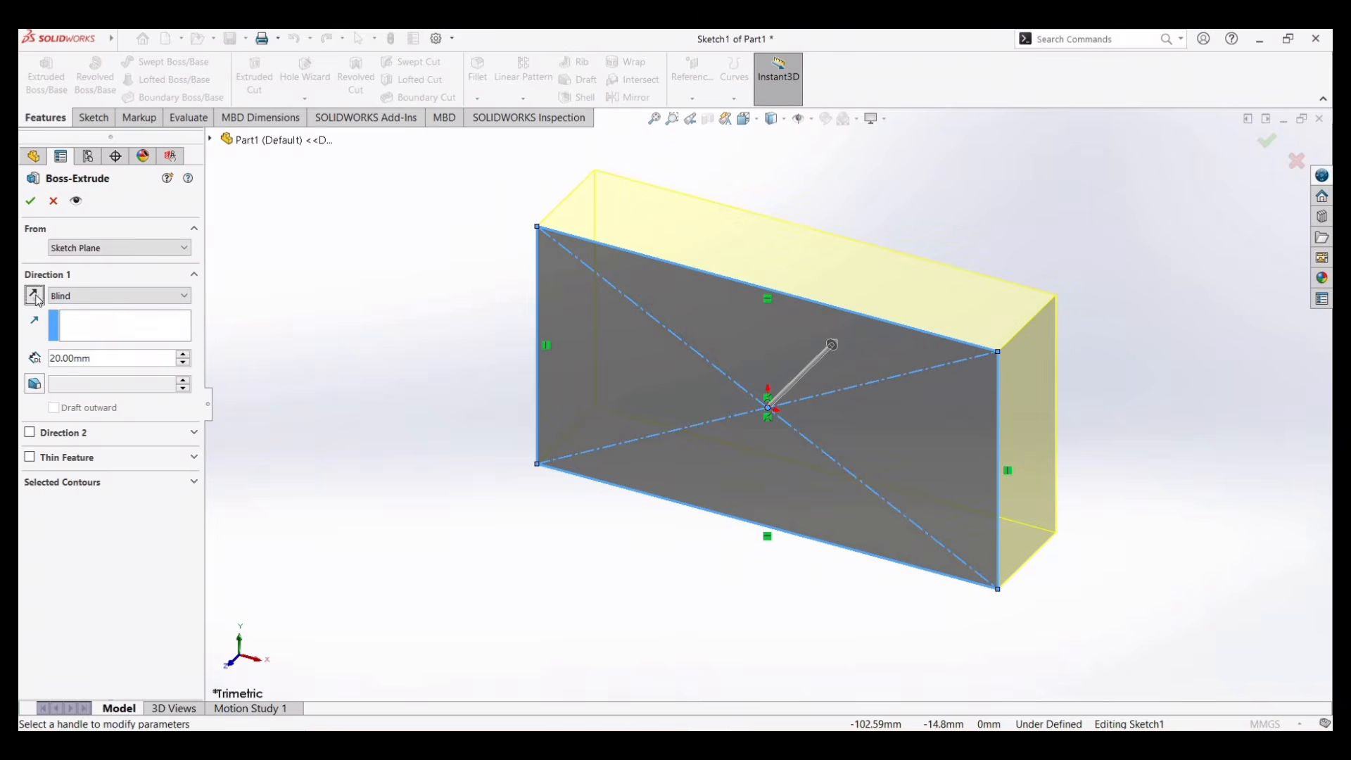
pyautogui.click(169, 298)
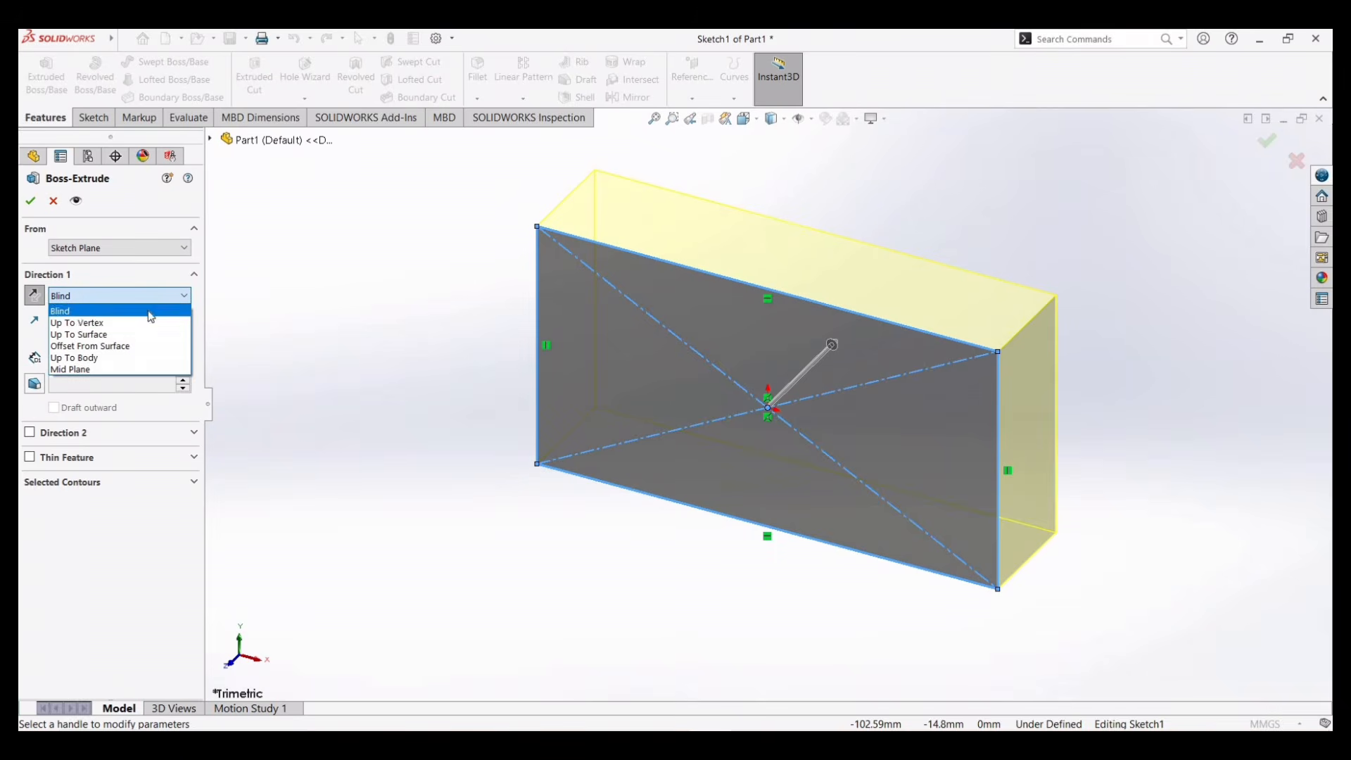
pyautogui.click(108, 371)
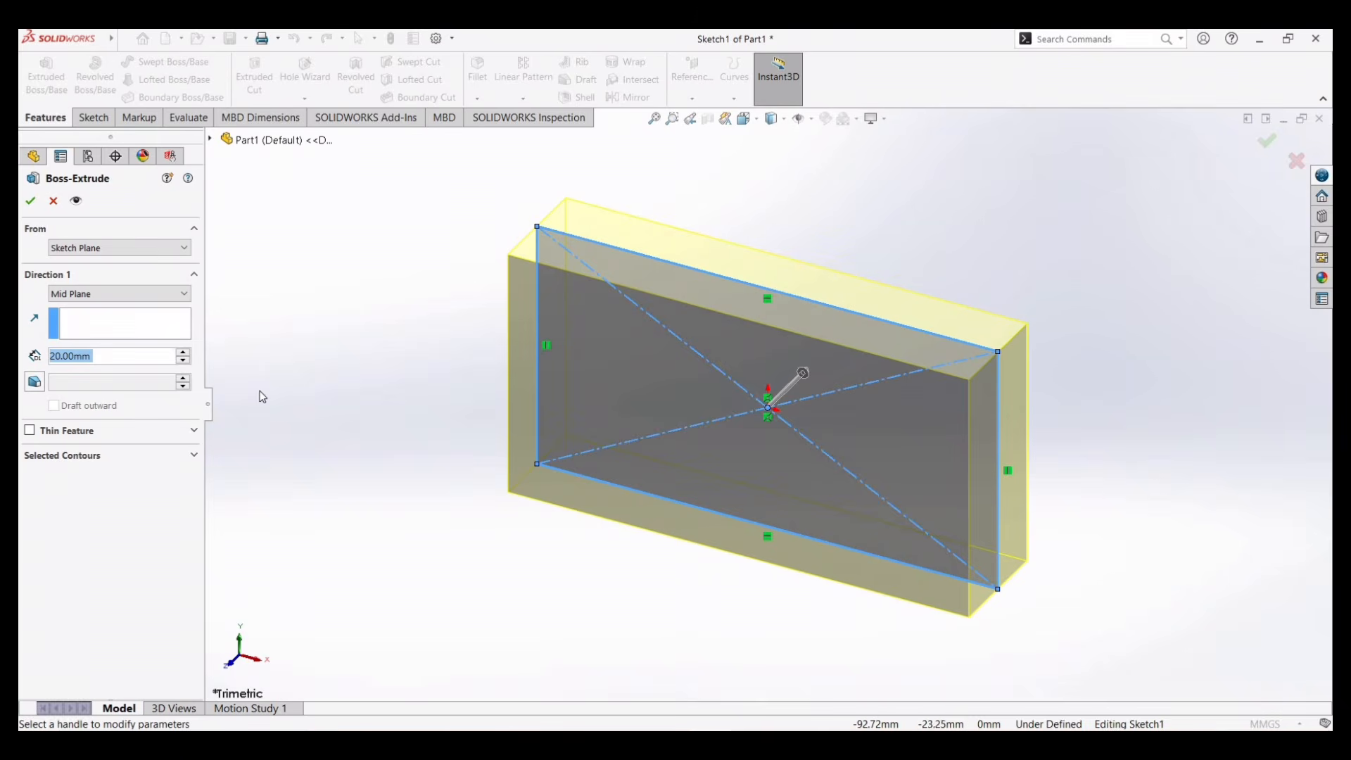
# Step: Turn on draft for the extrusion with an angle of 10 degrees
pyautogui.click(35, 382)
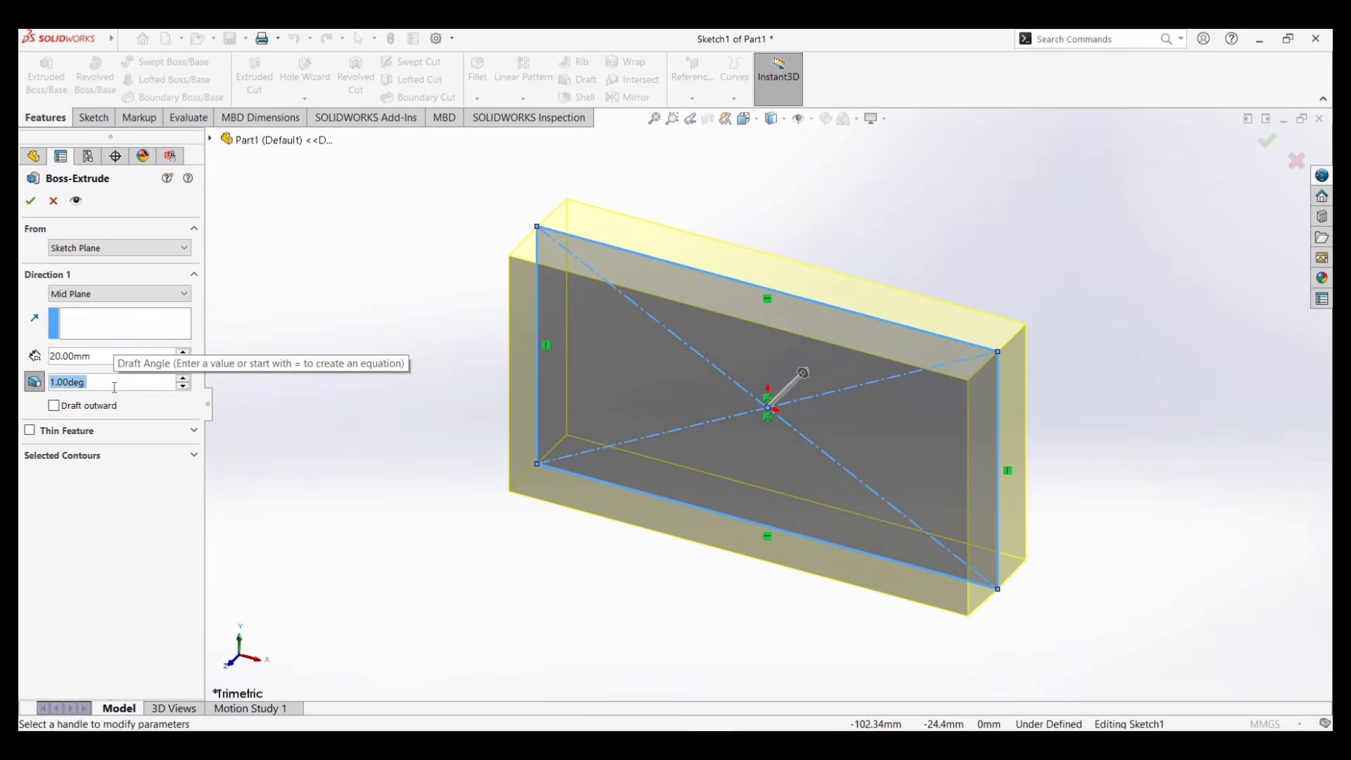
pyautogui.write('10')
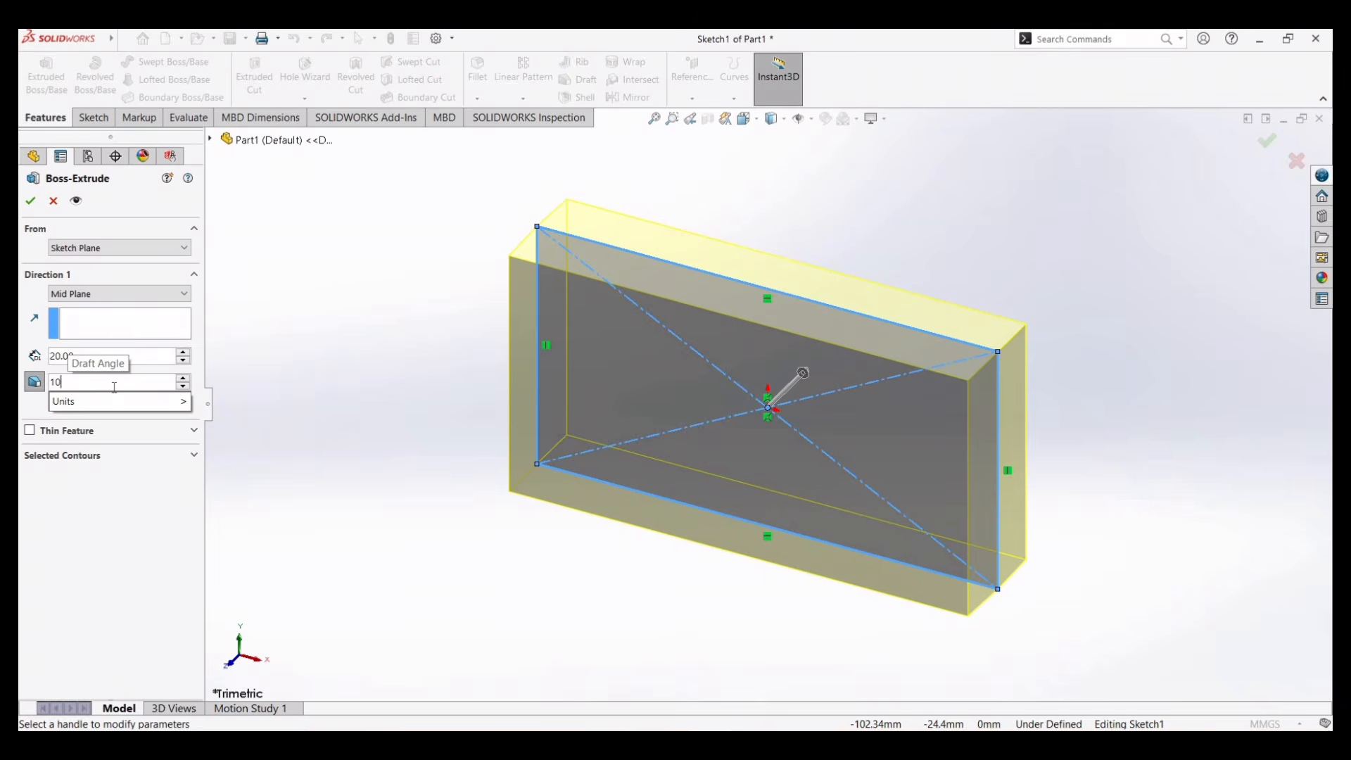
pyautogui.press('Return')
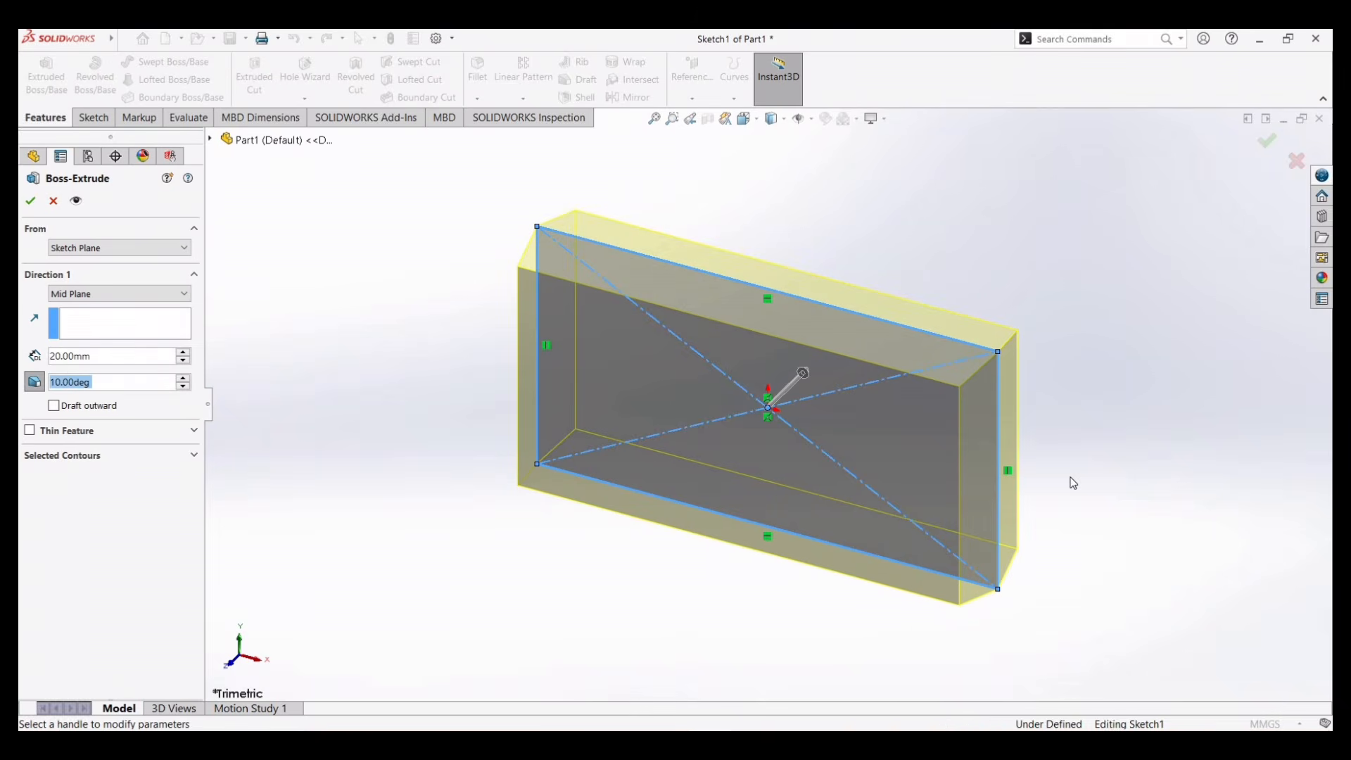
# Step: Return the extrusion's end condition to Blind and flip its direction back toward the front
pyautogui.moveTo(1043, 497)
pyautogui.mouseDown(button='middle')
pyautogui.moveTo(1004, 528)
pyautogui.moveTo(992, 488)
pyautogui.moveTo(1065, 494)
pyautogui.moveTo(1055, 486)
pyautogui.mouseUp(button='middle')
pyautogui.click(151, 292)
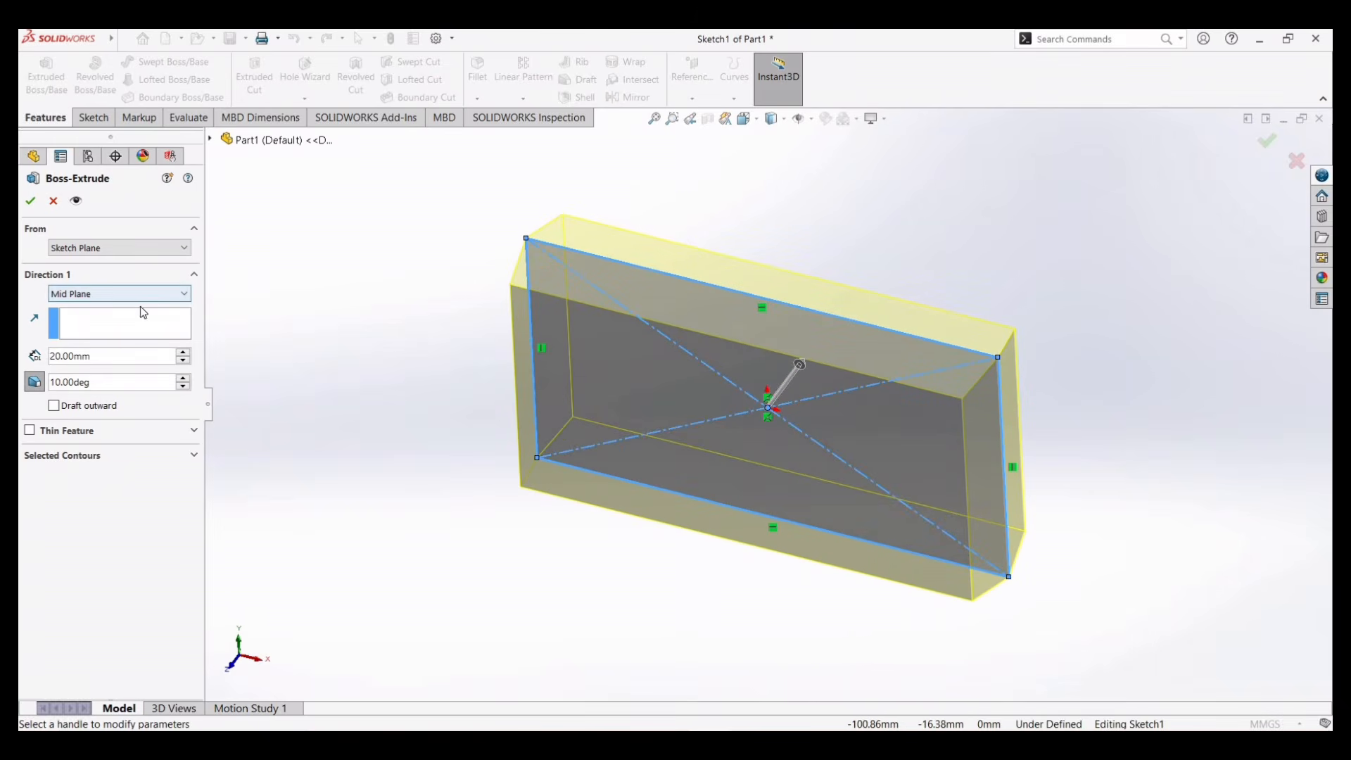
pyautogui.click(110, 314)
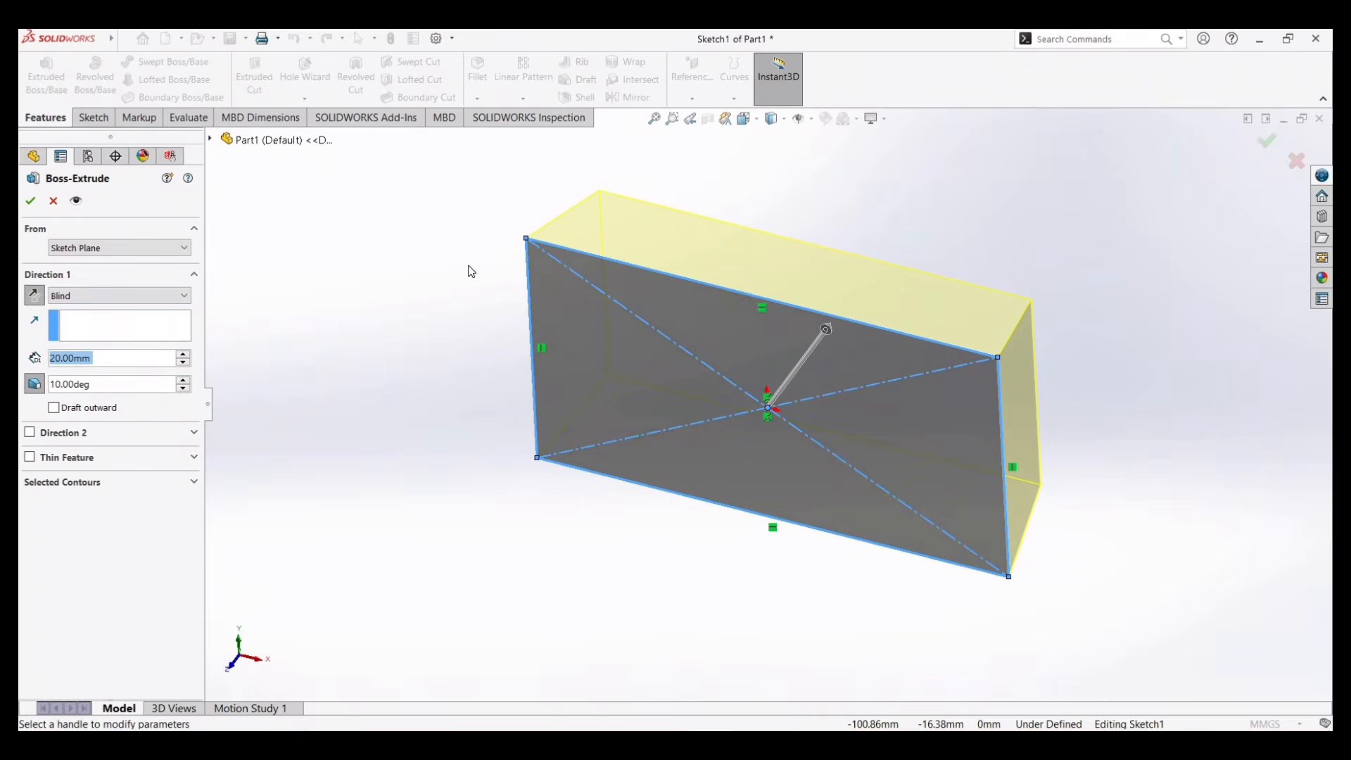
pyautogui.click(34, 295)
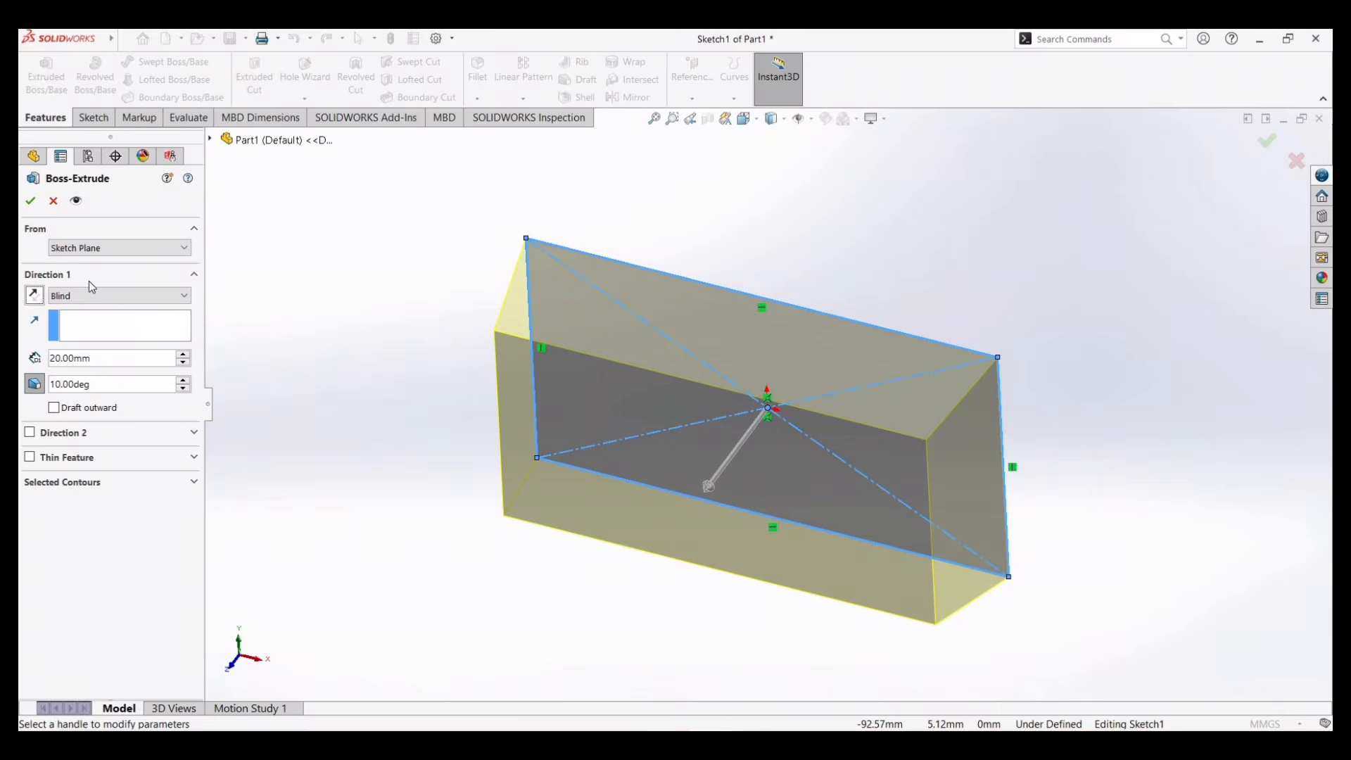
# Step: Enable Direction 2 of the extrusion with a Blind depth of 30 mm
pyautogui.moveTo(1014, 518); pyautogui.dragTo(998, 542, button='middle')
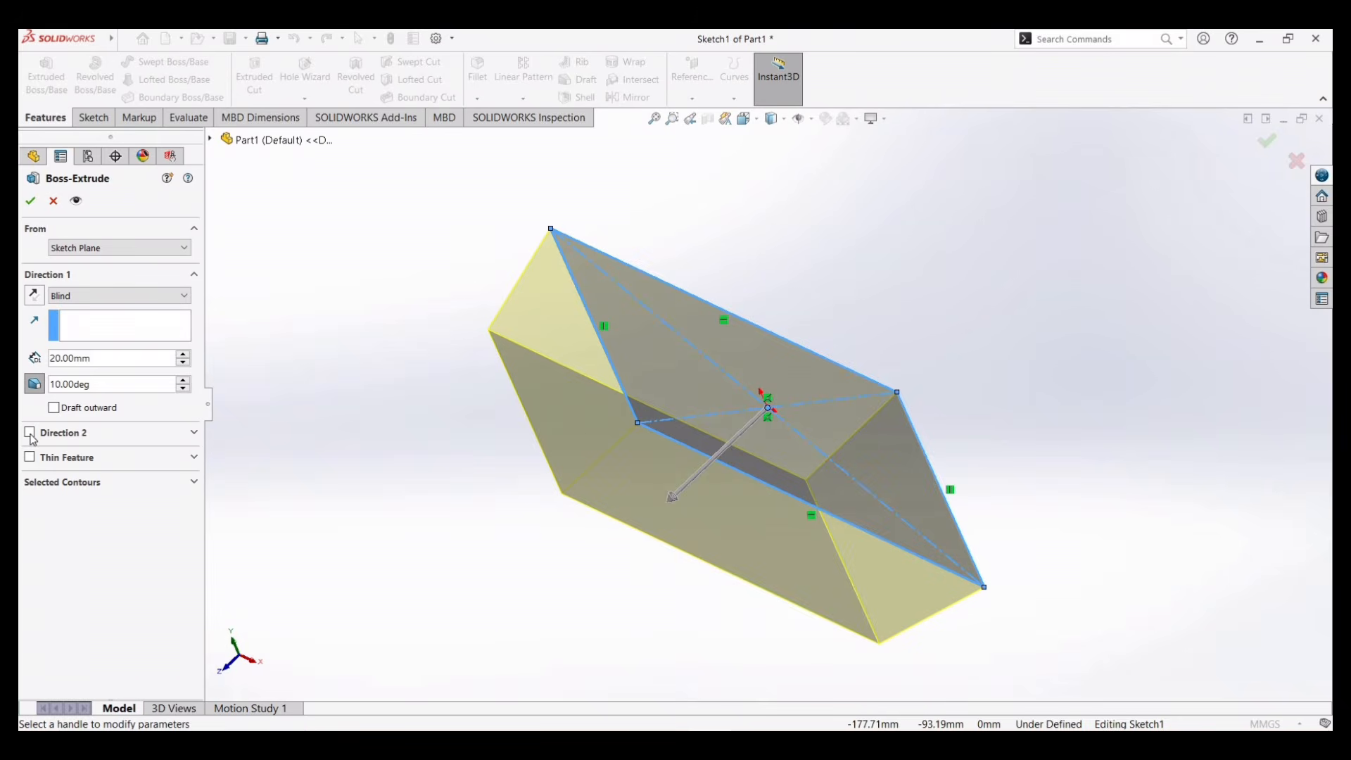
pyautogui.click(31, 435)
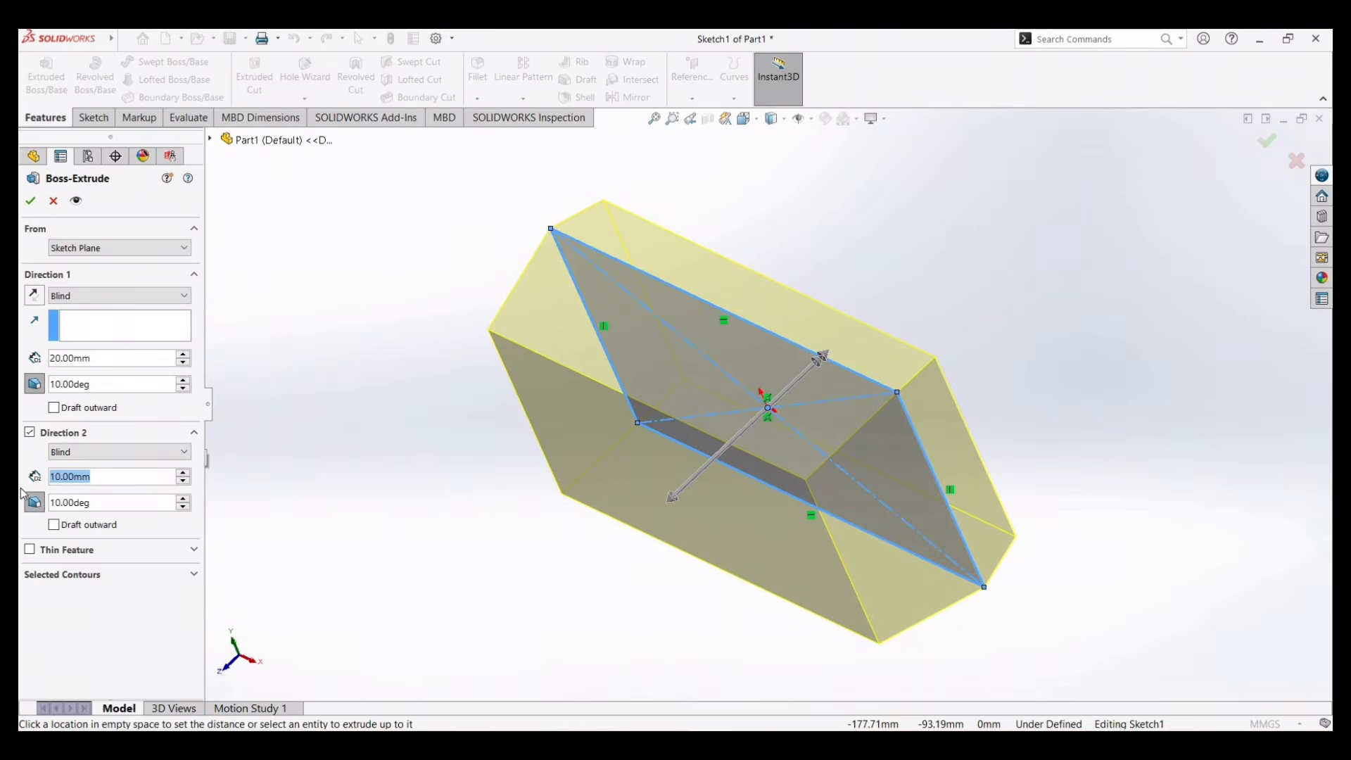
pyautogui.write('30')
pyautogui.press('Return')
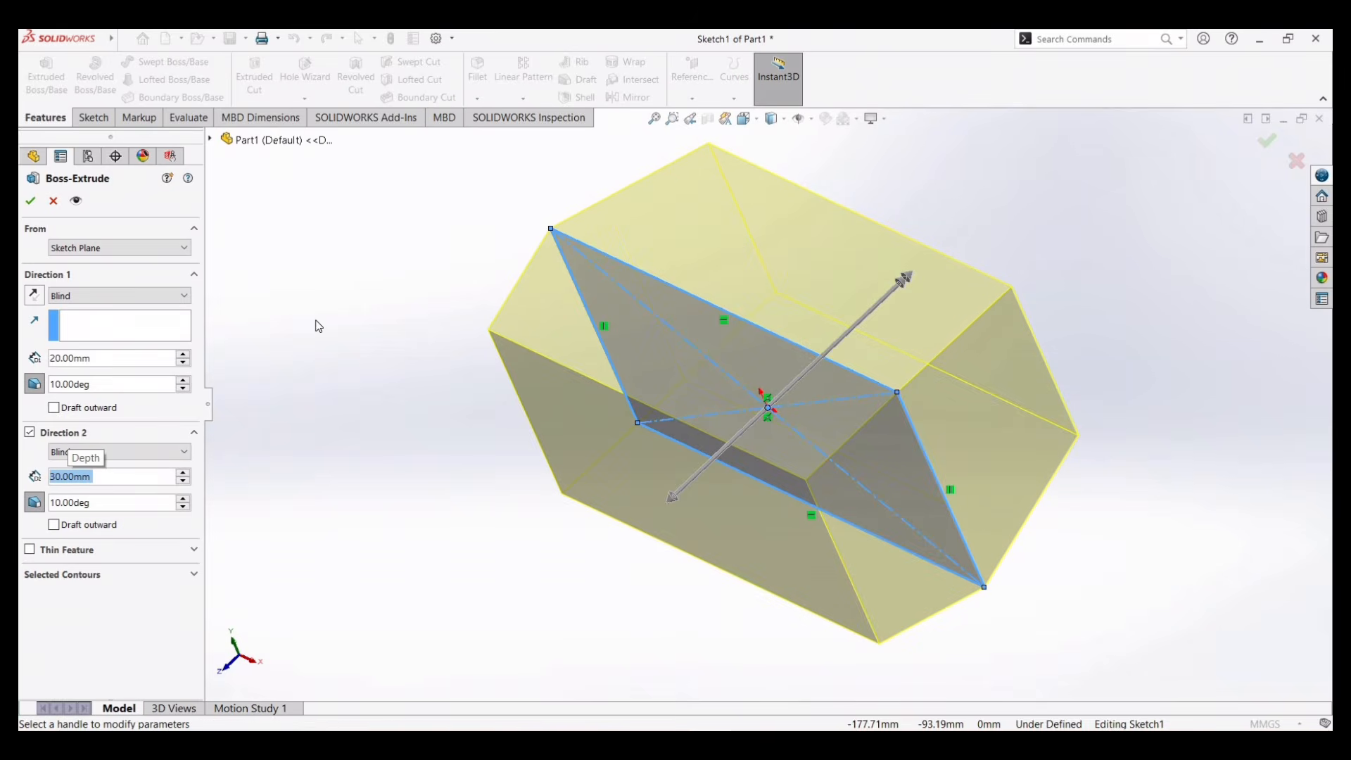
# Step: Set the Direction 2 draft angle to 0 degrees
pyautogui.click(50, 504)
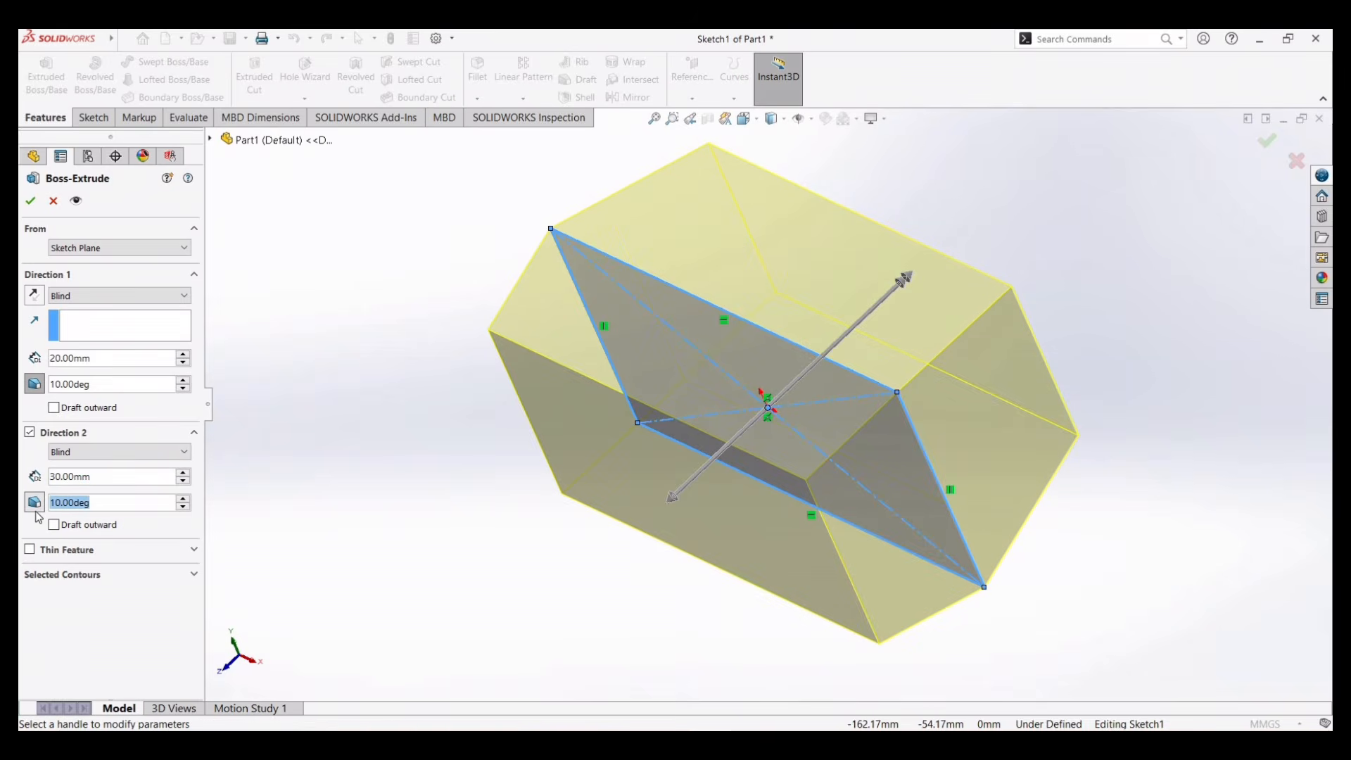
pyautogui.write('0')
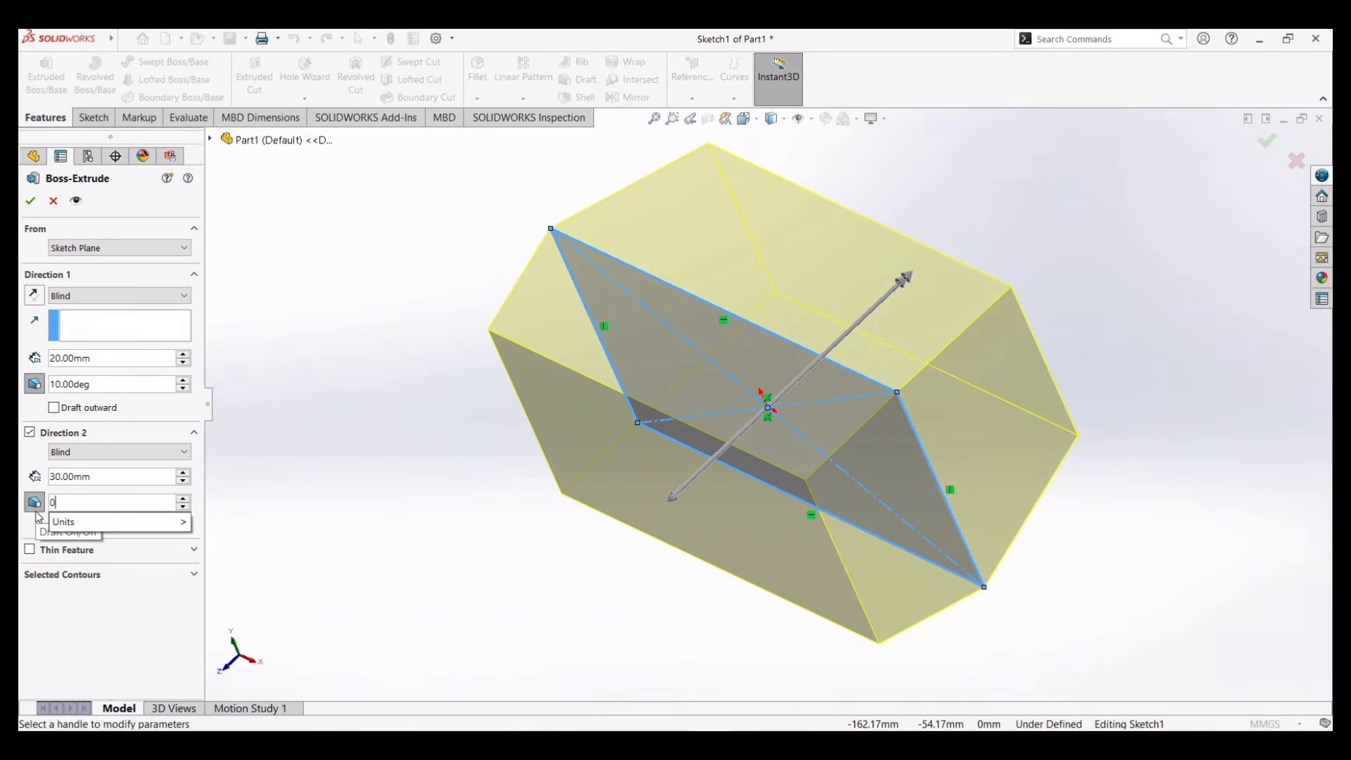
pyautogui.press('Return')
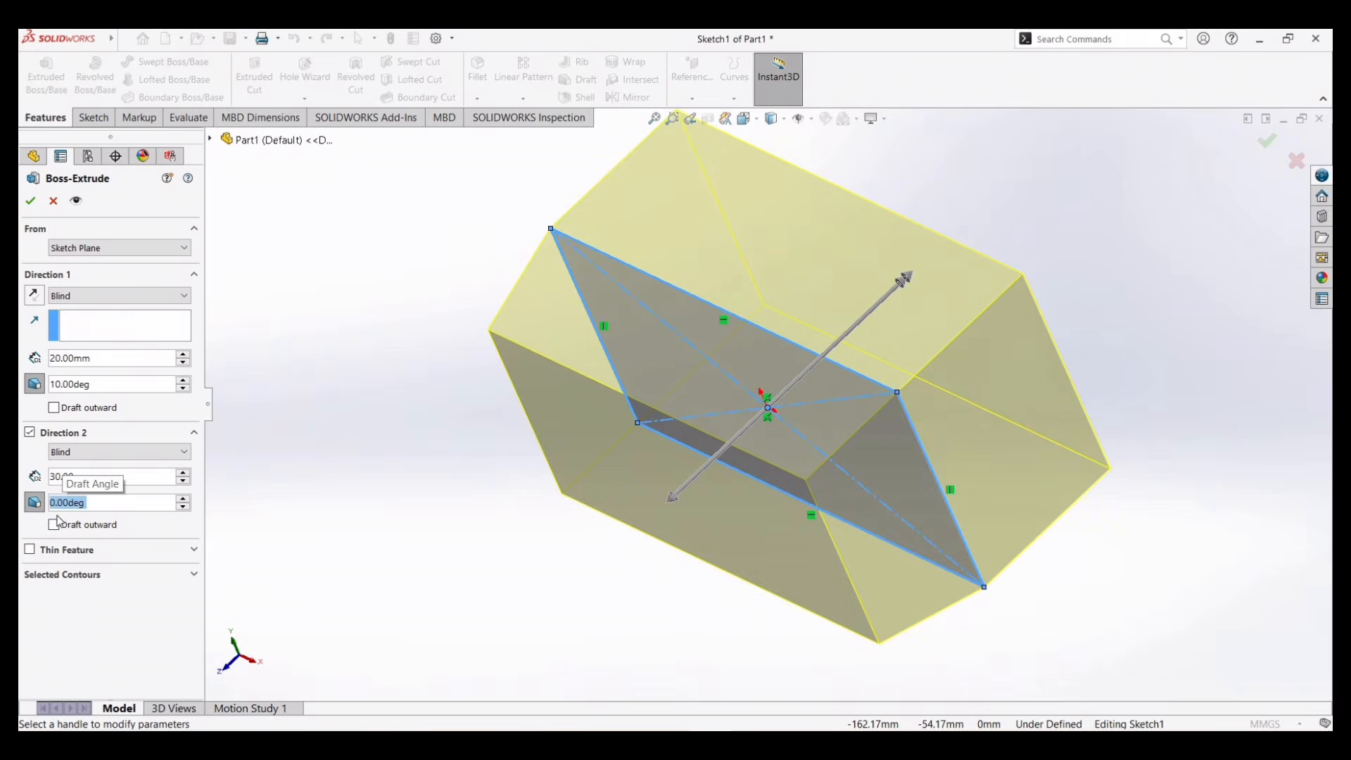
# Step: Make the Direction 2 draft go outward at 30 degrees and complete the extrusion
pyautogui.click(54, 525)
pyautogui.click(64, 523)
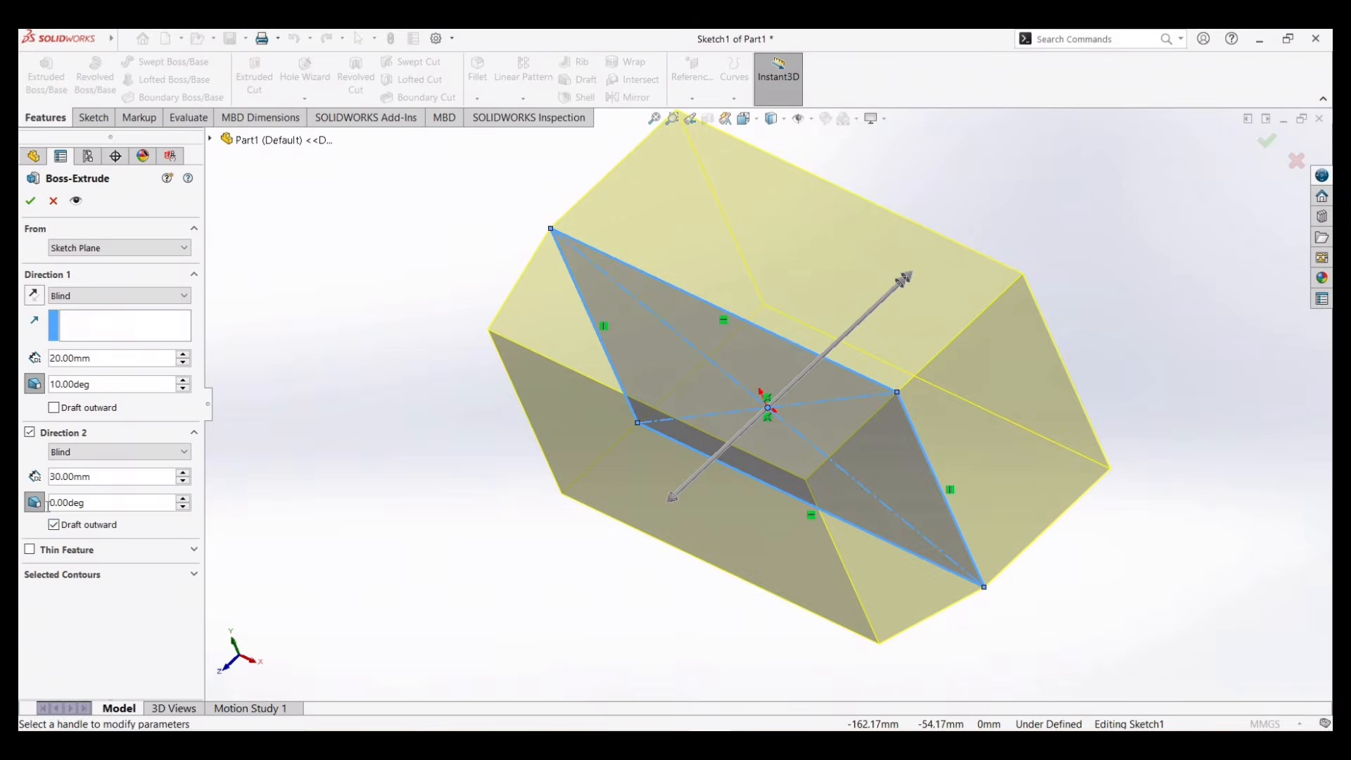
pyautogui.click(41, 507)
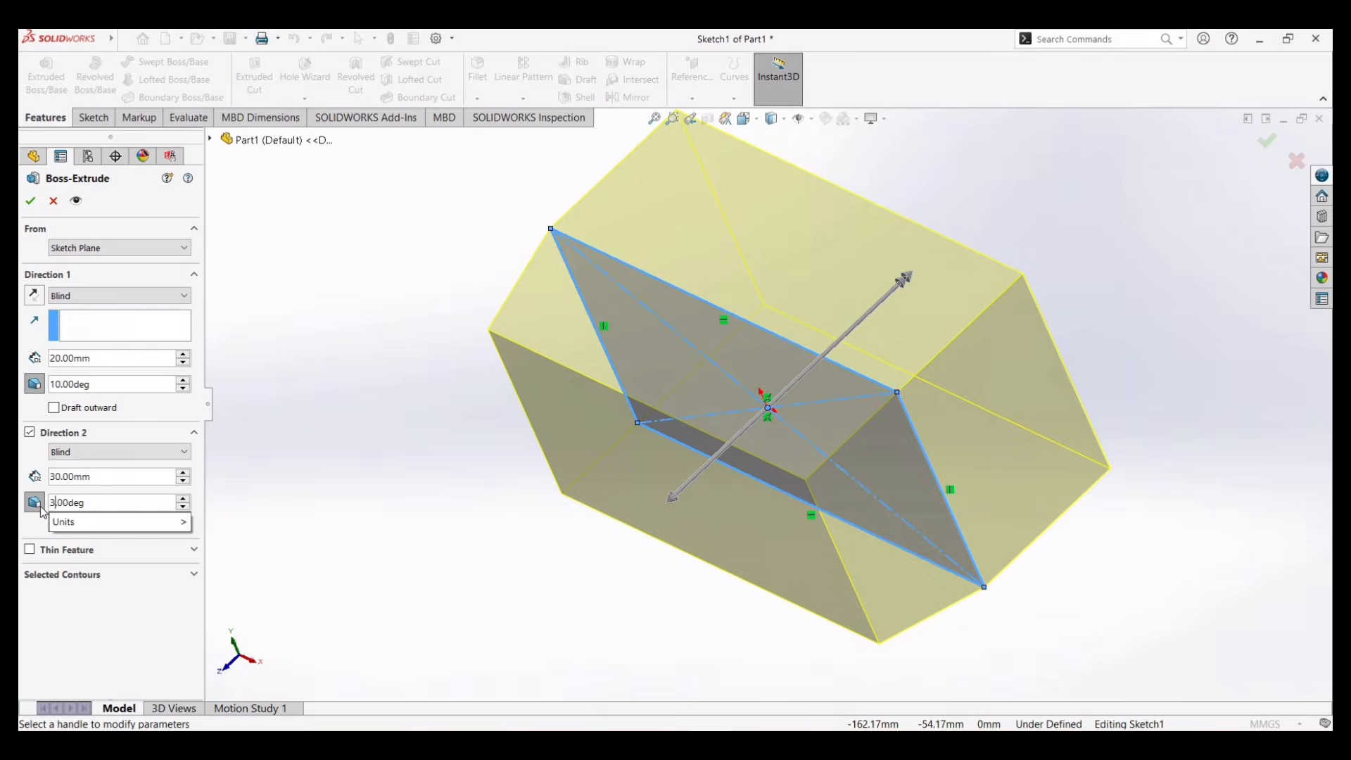
pyautogui.write('30')
pyautogui.press('Return')
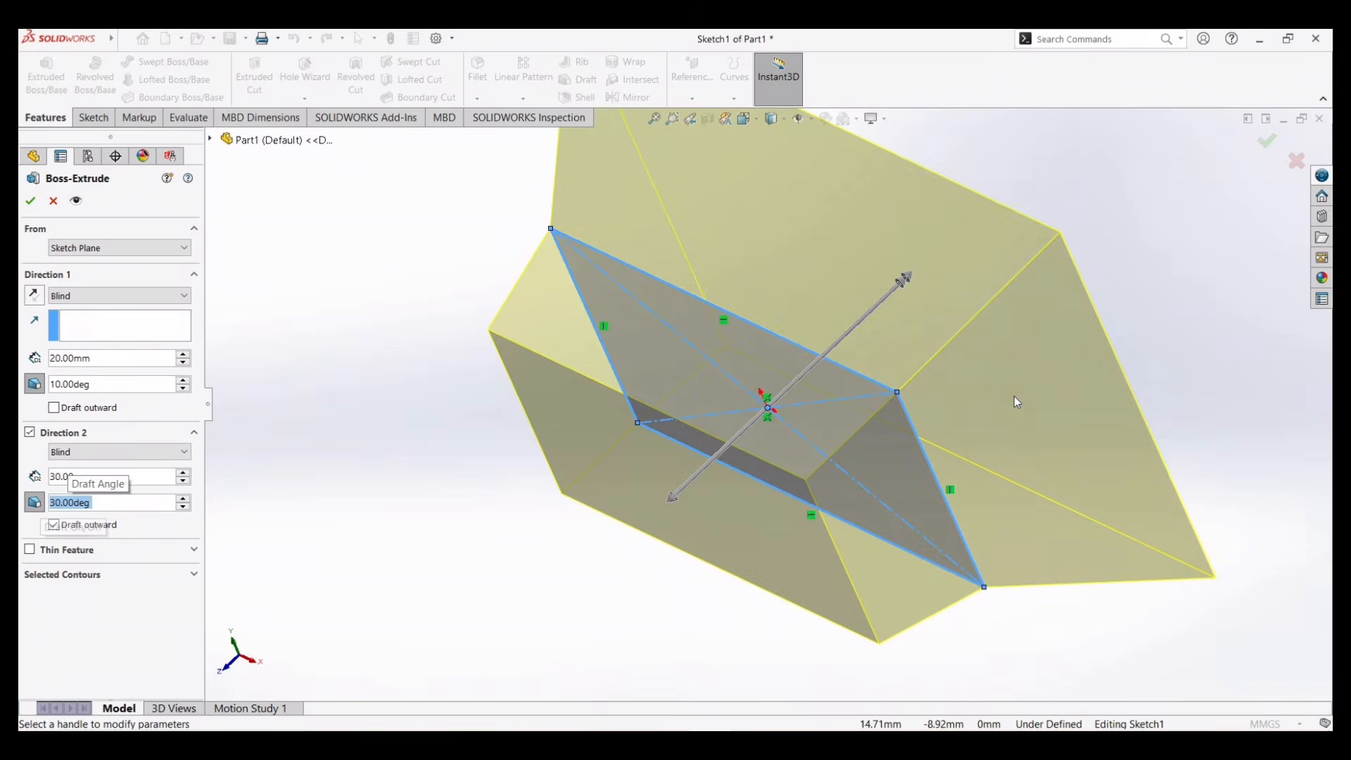
pyautogui.moveTo(969, 428)
pyautogui.mouseDown(button='middle')
pyautogui.moveTo(947, 481)
pyautogui.moveTo(1062, 437)
pyautogui.moveTo(1053, 404)
pyautogui.moveTo(1035, 401)
pyautogui.moveTo(877, 420)
pyautogui.mouseUp(button='middle')
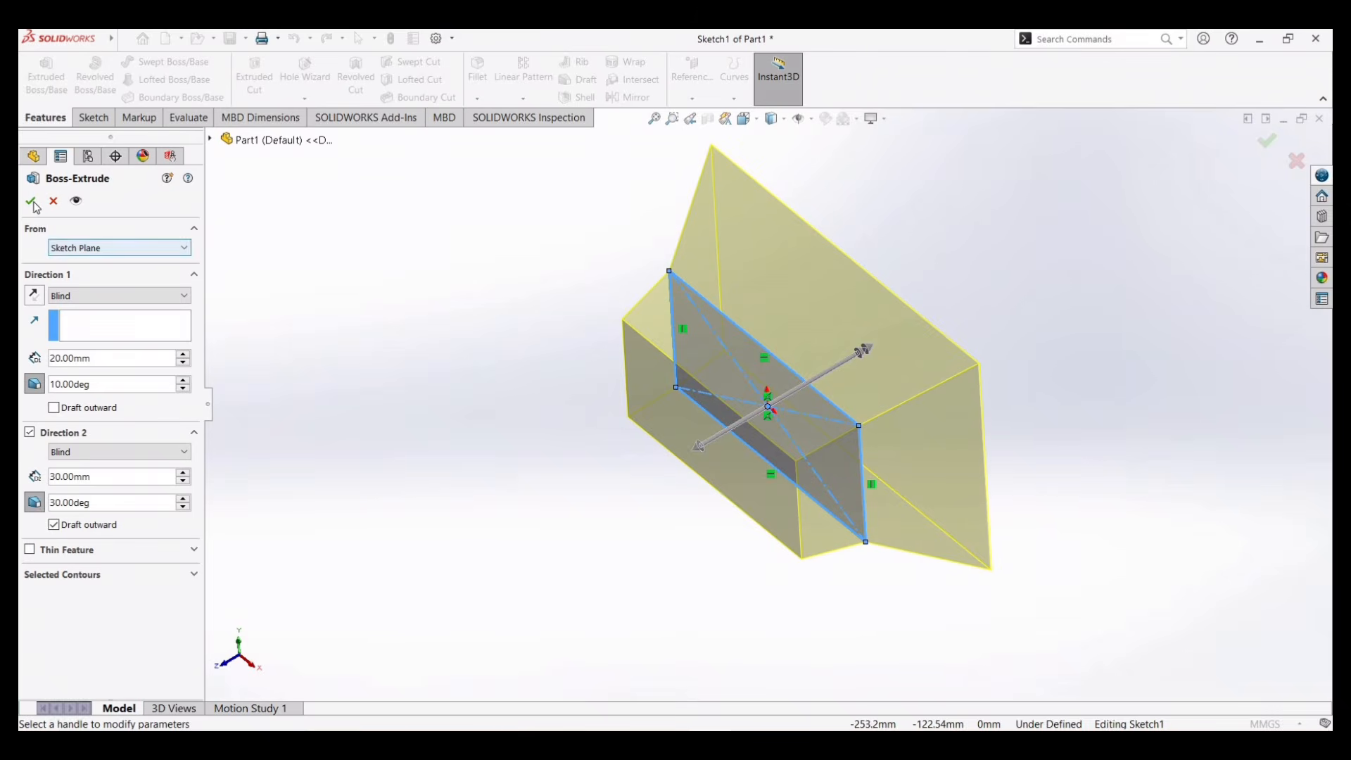
pyautogui.click(30, 202)
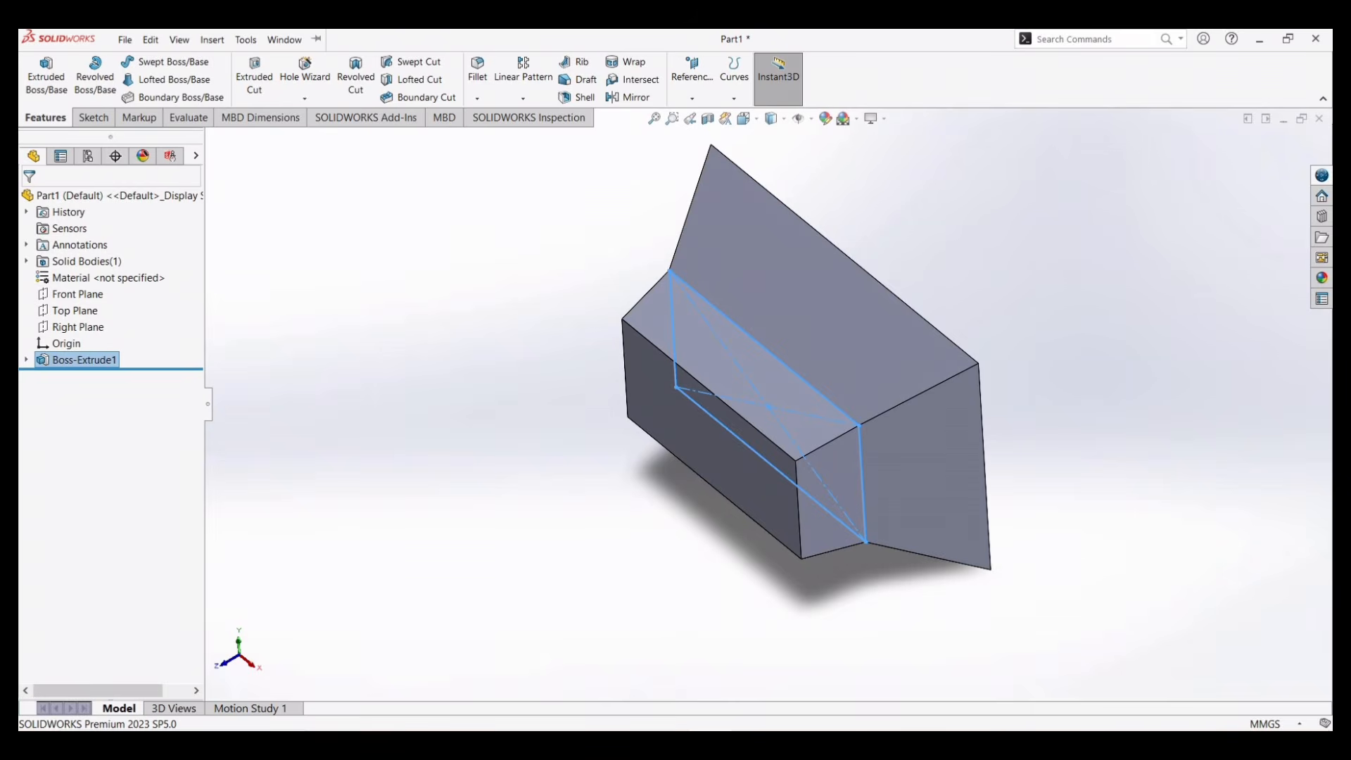
# Step: Create a reference plane offset 50 mm outward from the small front face of the extruded body
pyautogui.click(285, 40)
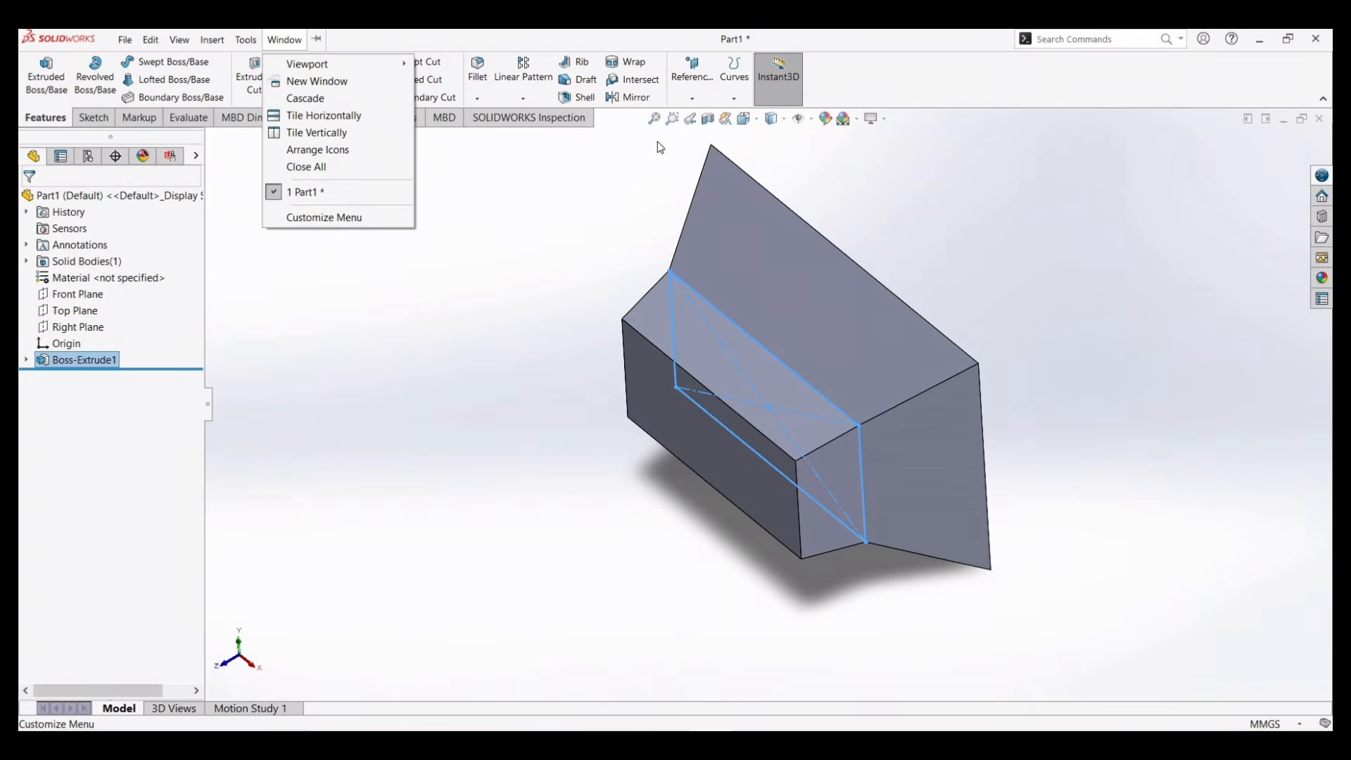
pyautogui.click(695, 99)
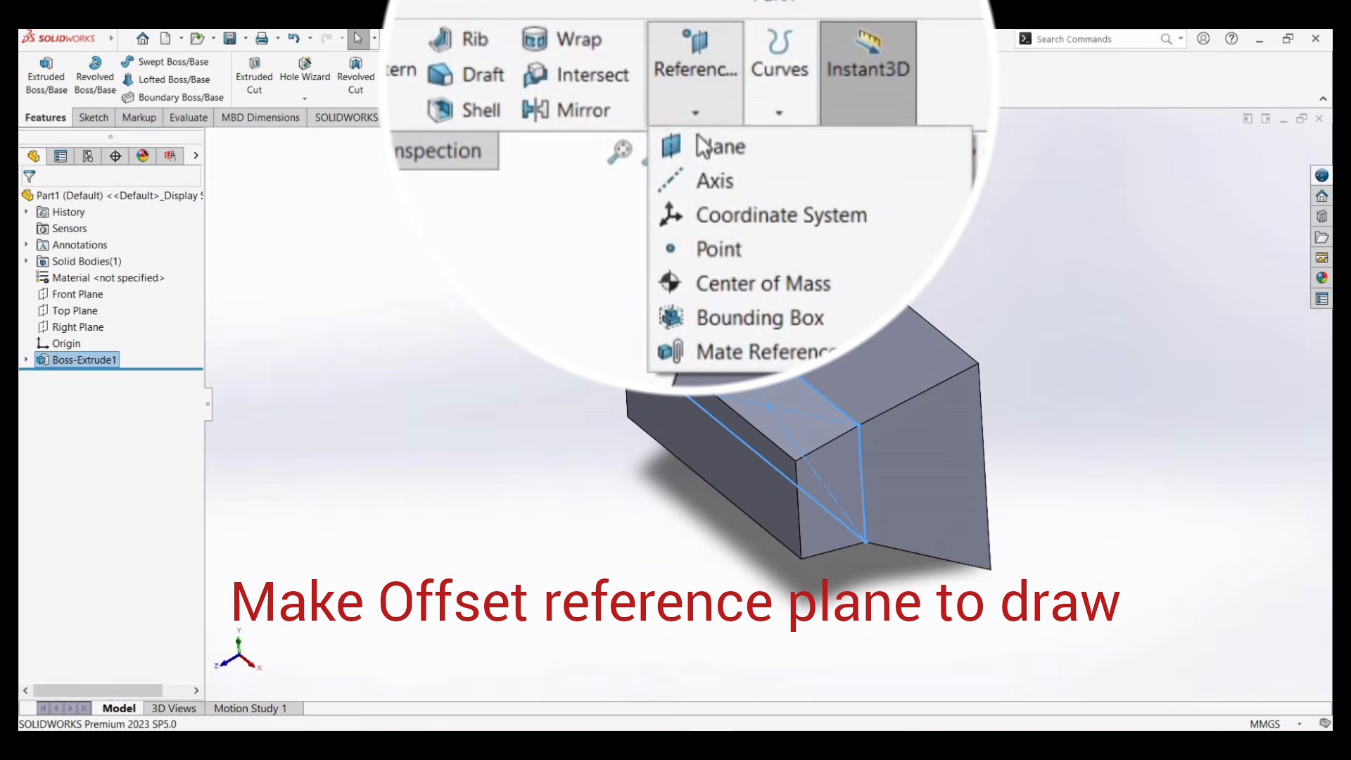
pyautogui.click(703, 149)
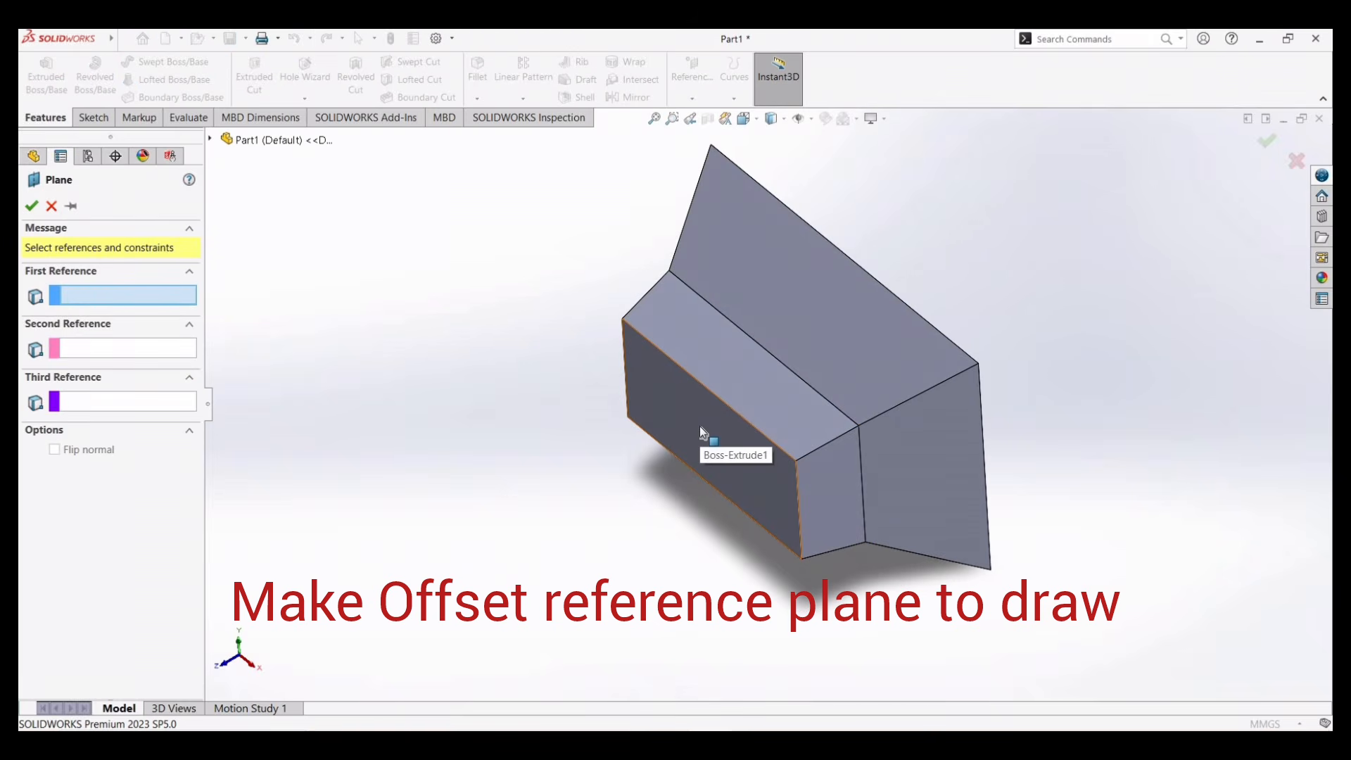
pyautogui.click(699, 425)
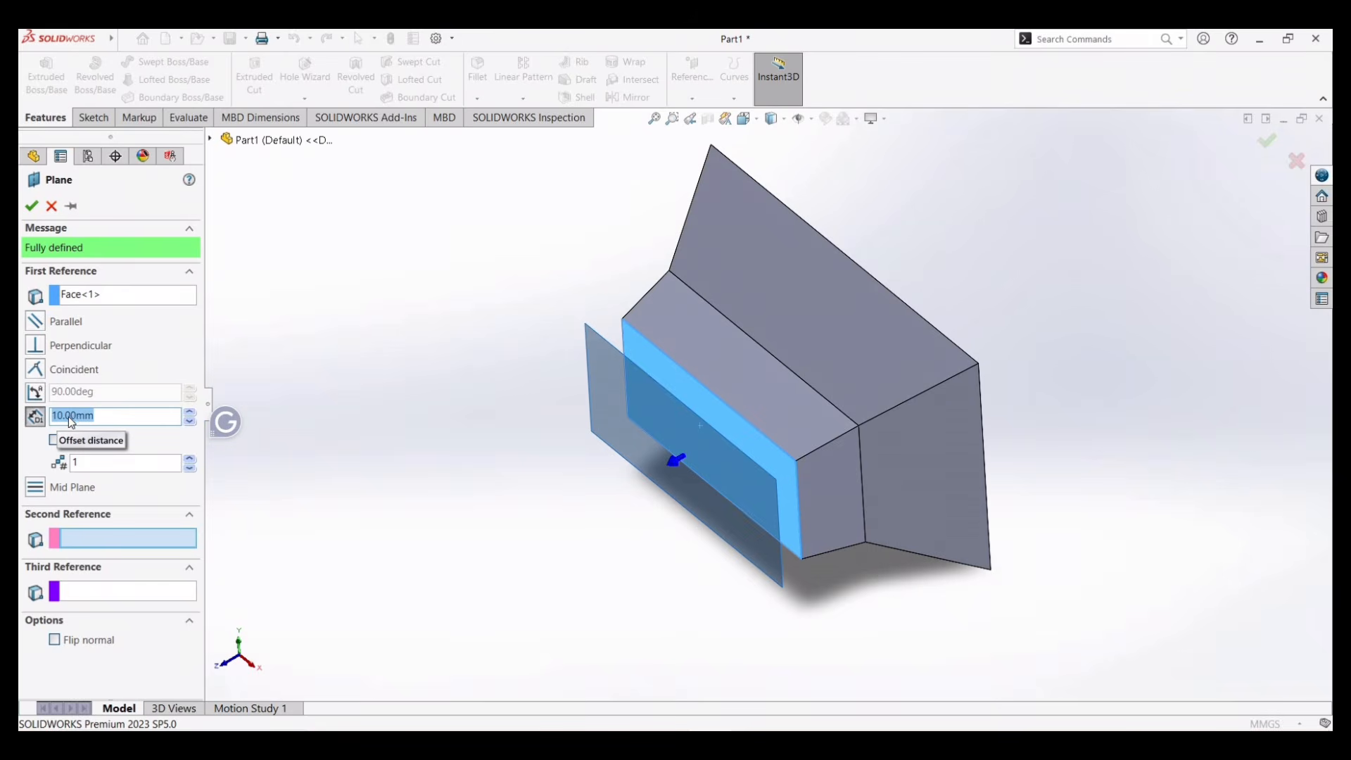
pyautogui.write('50')
pyautogui.press('Return')
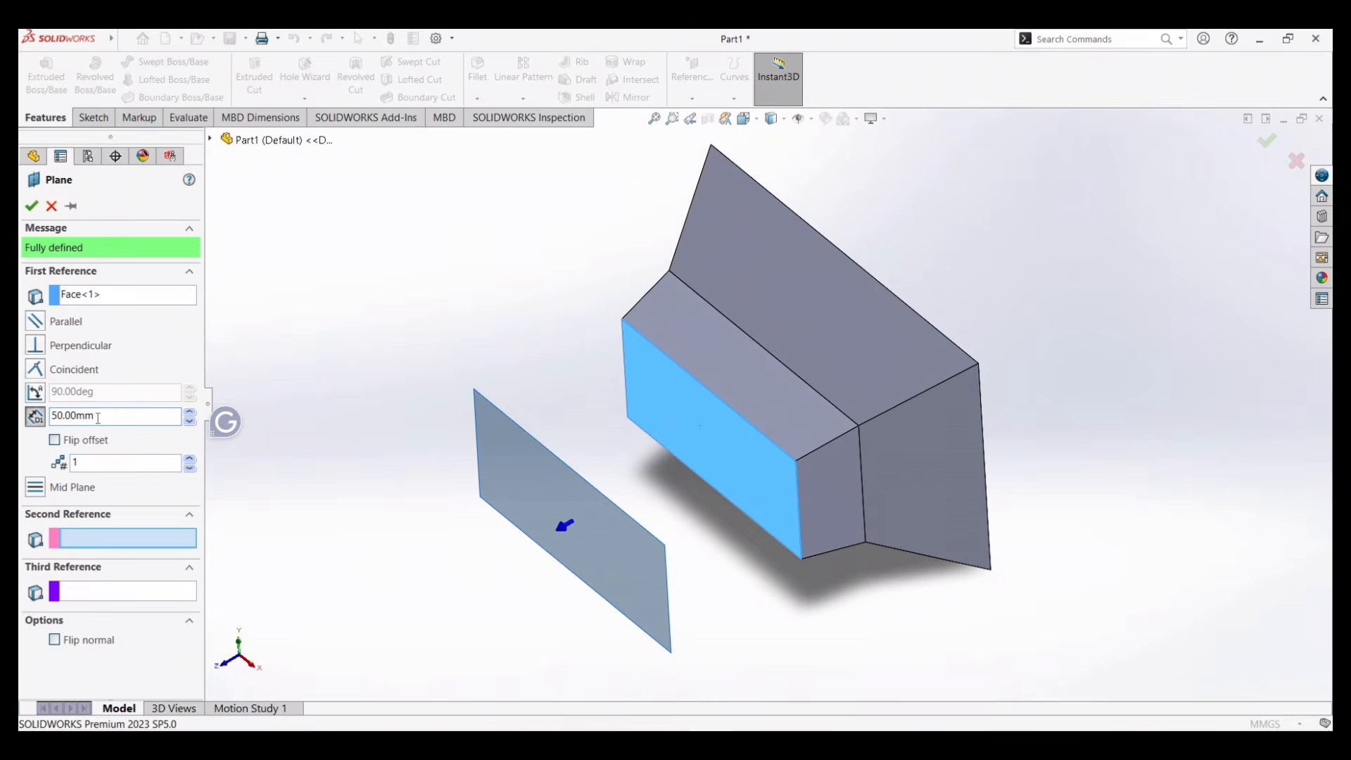
pyautogui.click(98, 120)
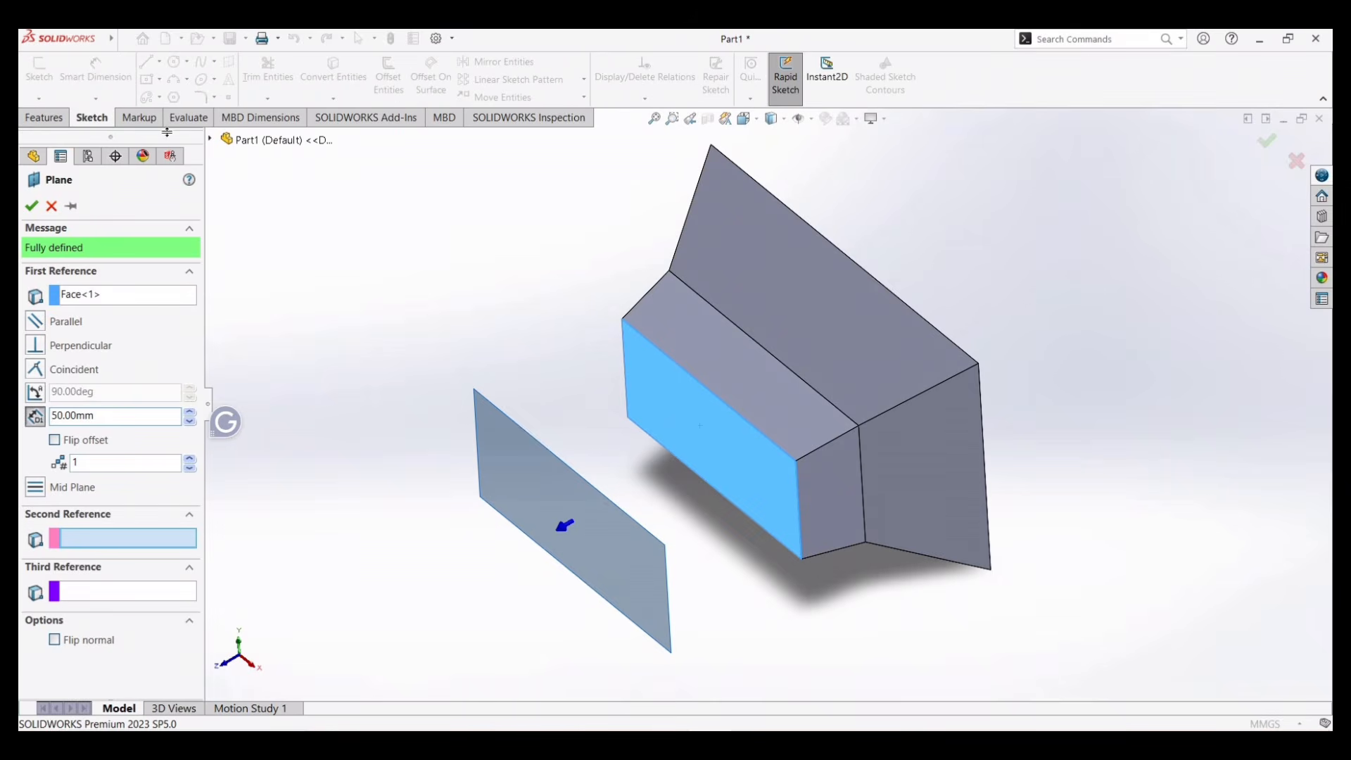
pyautogui.click(40, 206)
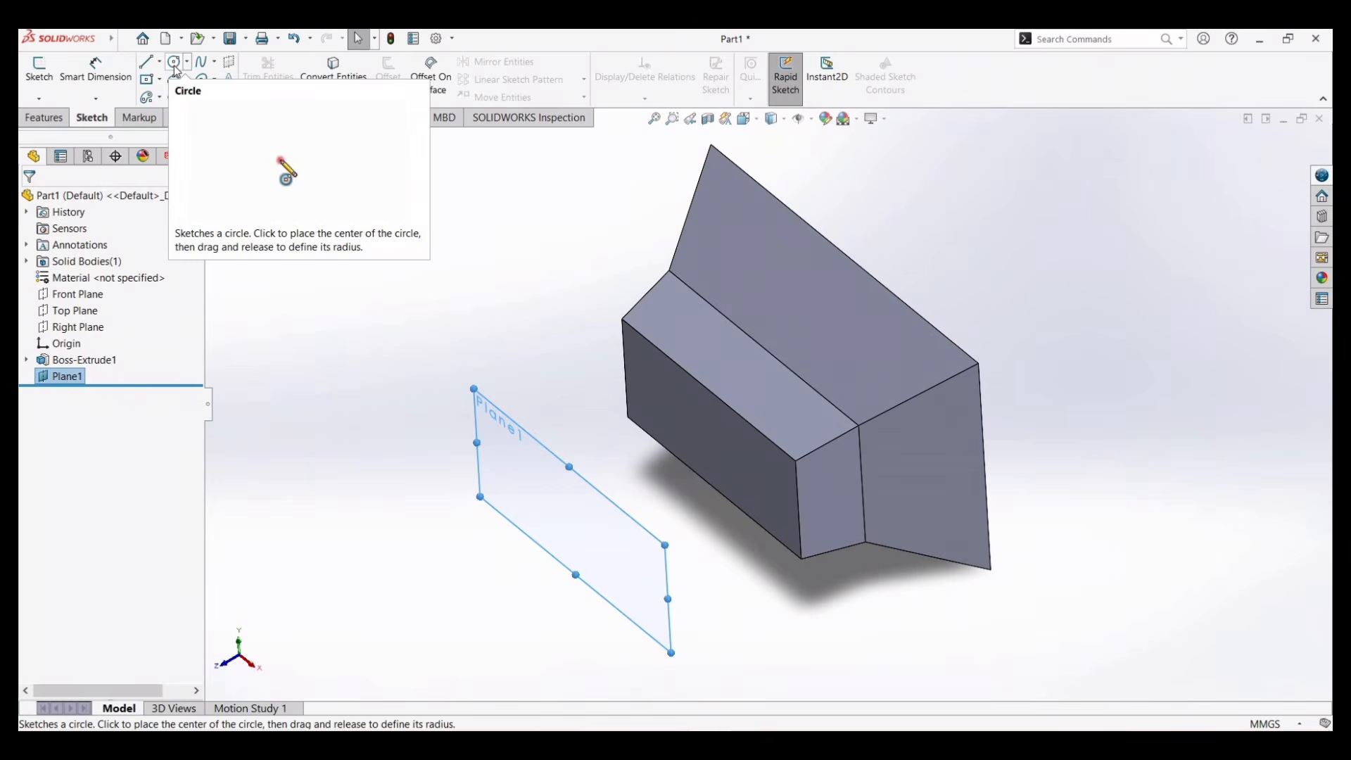
# Step: Sketch a circle about 37 mm in diameter centred on the origin on the offset plane in front of the body
pyautogui.click(175, 66)
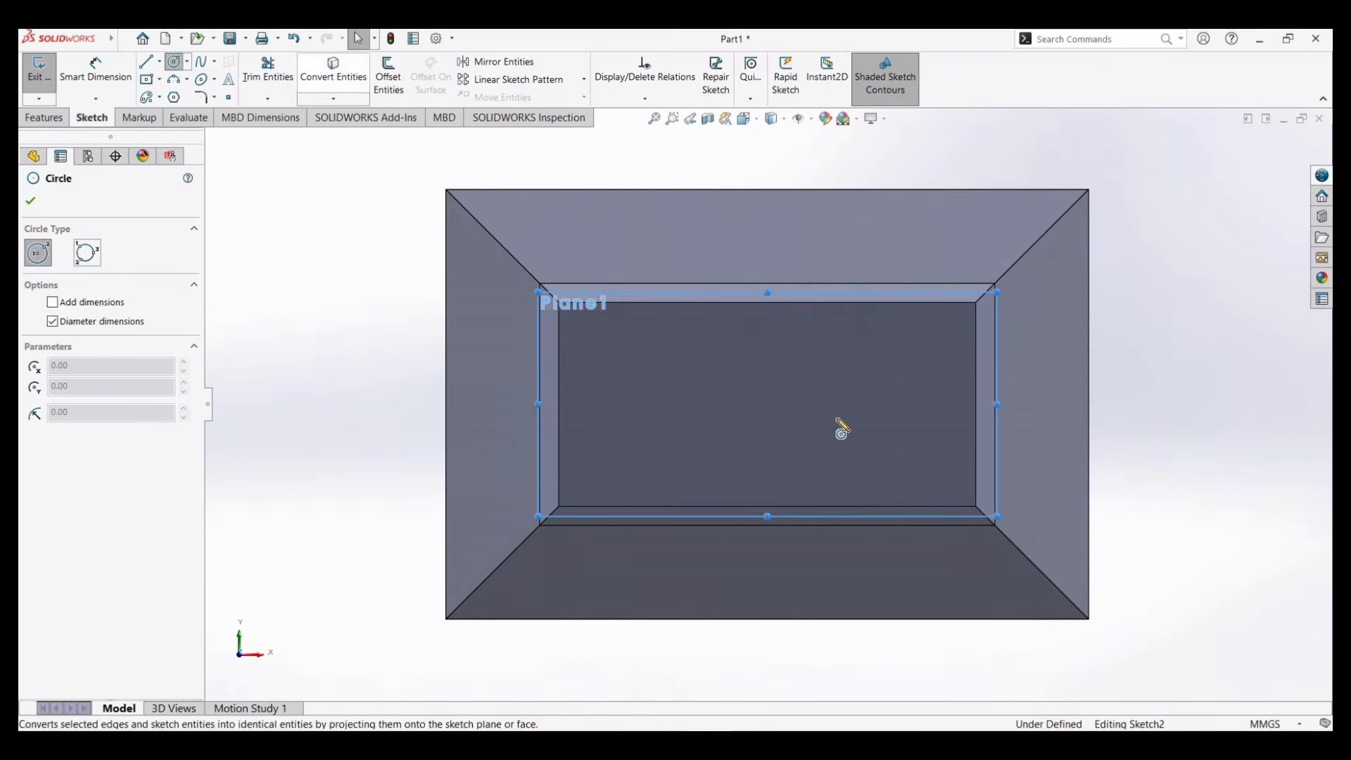
pyautogui.moveTo(767, 404); pyautogui.dragTo(864, 466)
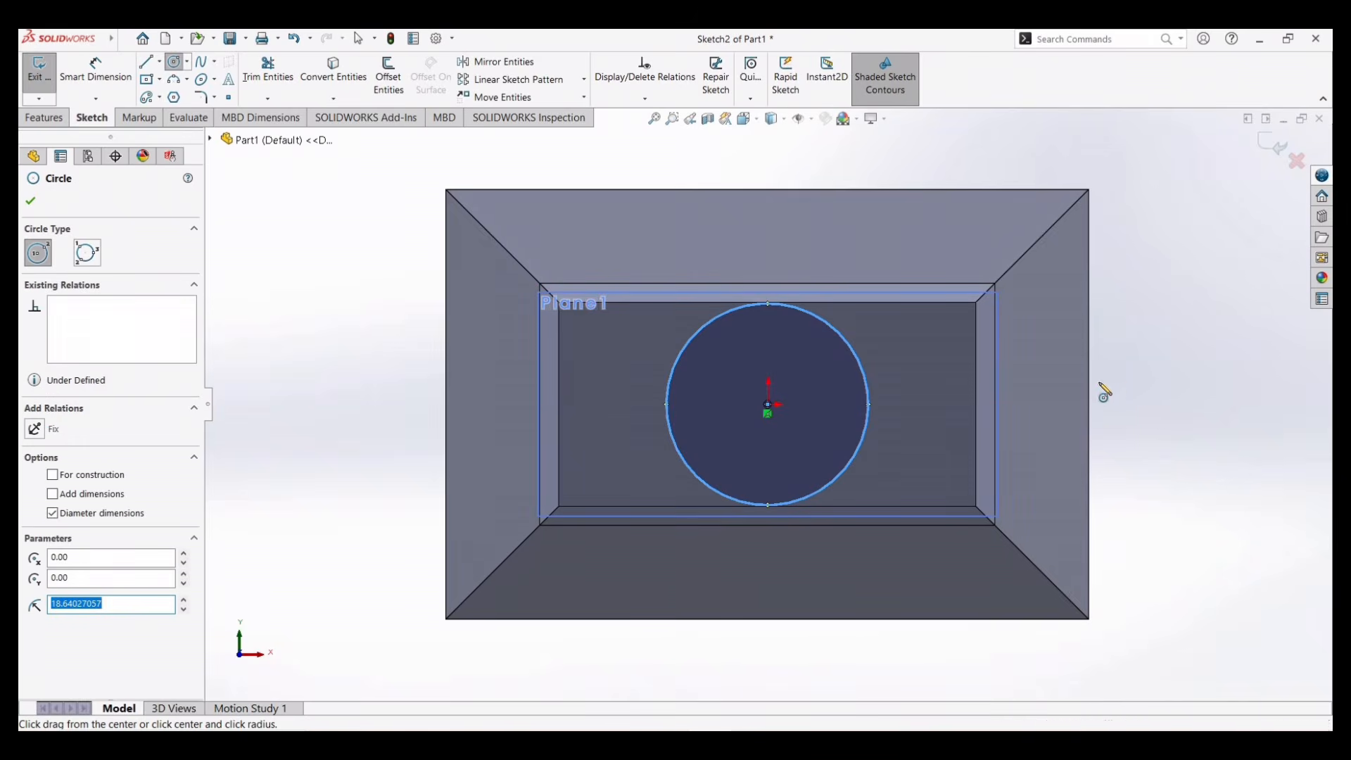
pyautogui.moveTo(1119, 408); pyautogui.dragTo(1043, 522, button='middle')
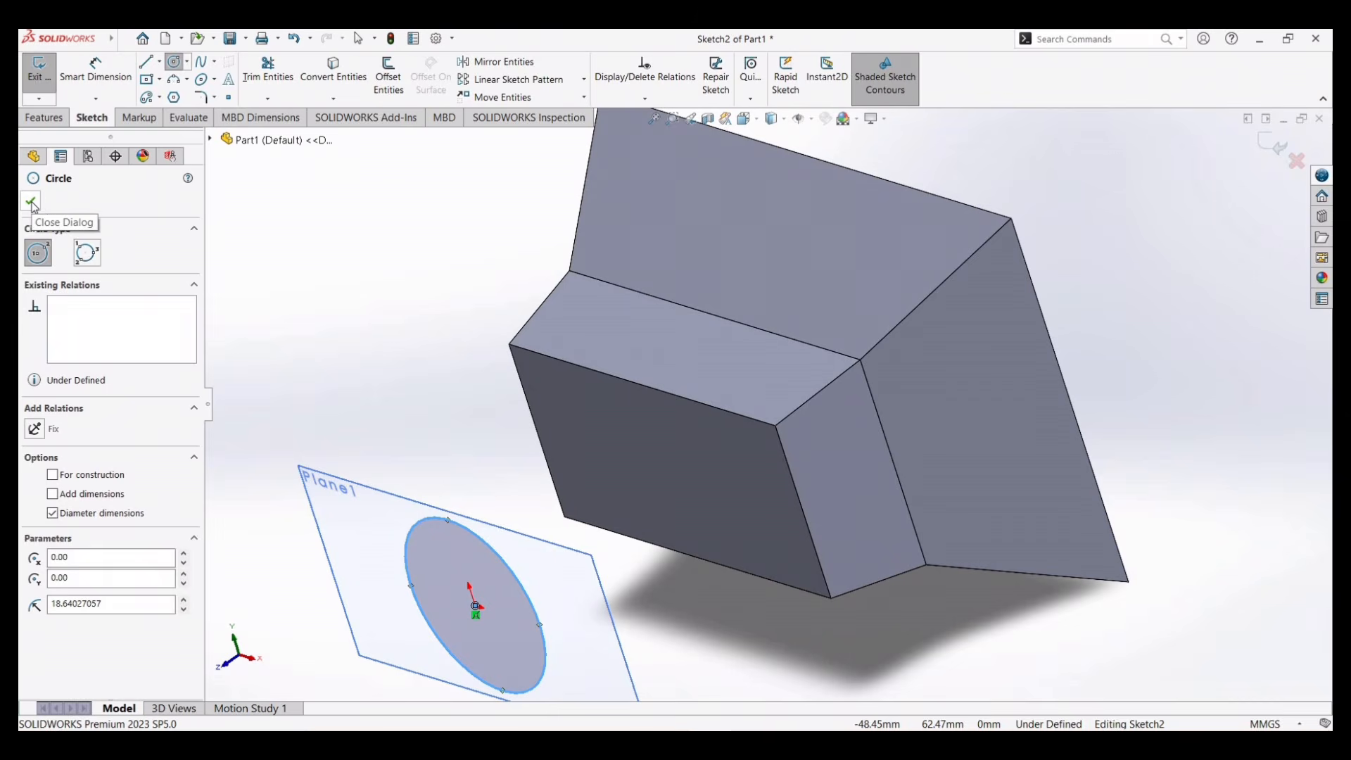
pyautogui.click(31, 204)
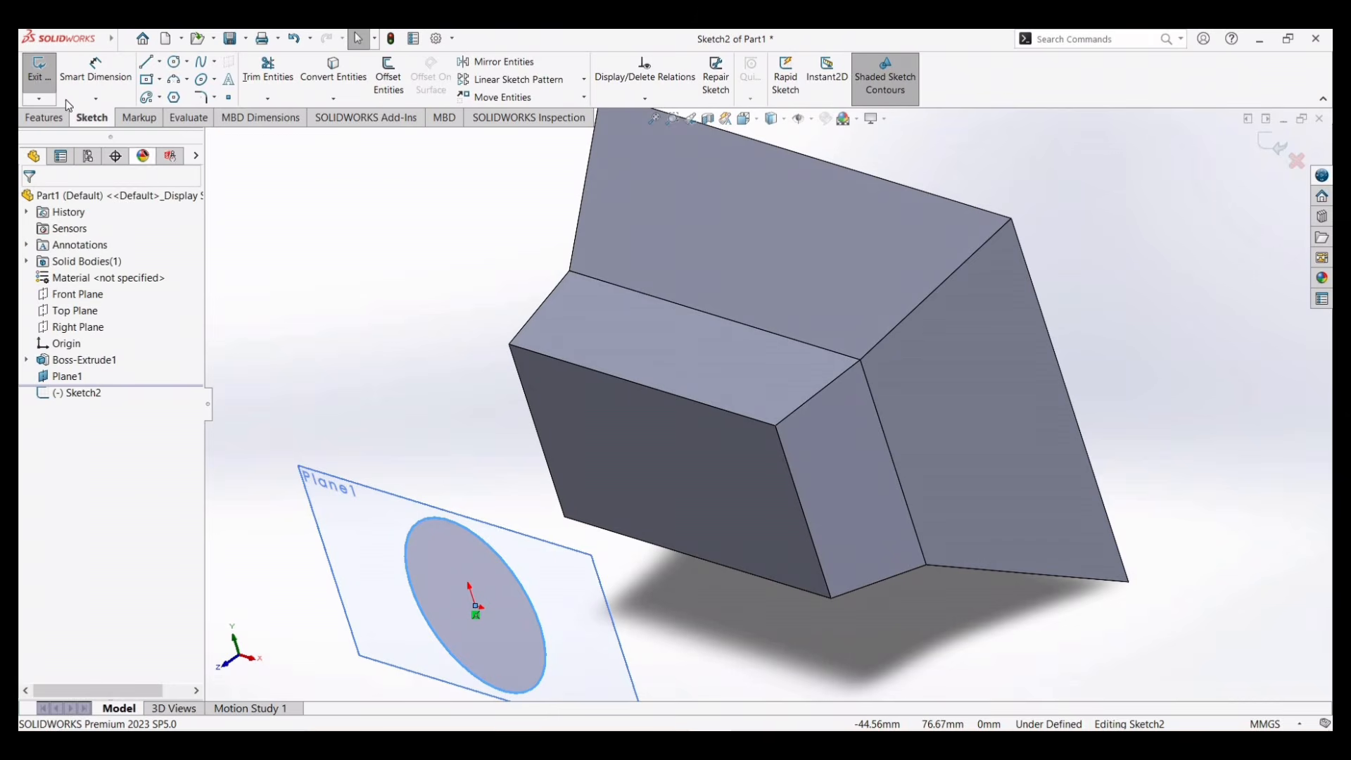
# Step: Extrude the circle Up To Surface, ending on the small front face of the body, with the result merged
pyautogui.click(57, 119)
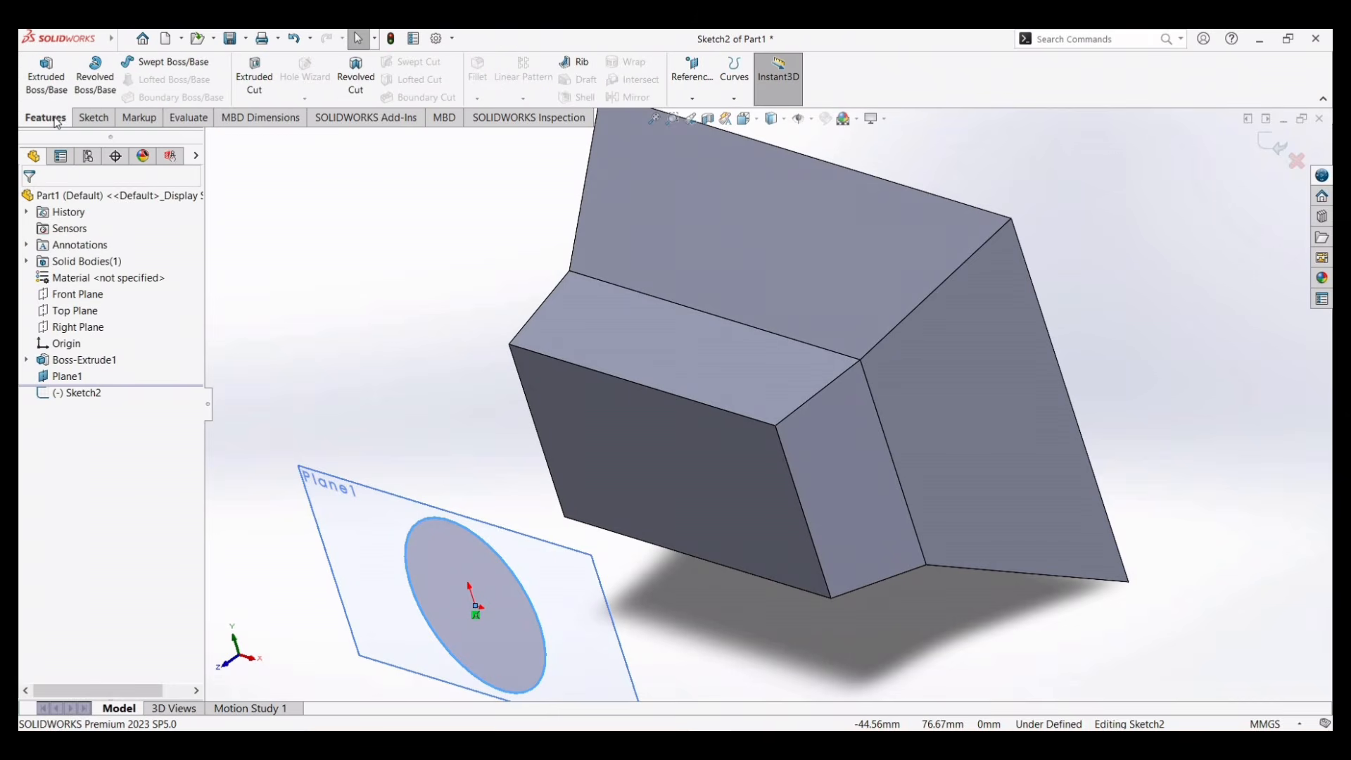
pyautogui.click(44, 83)
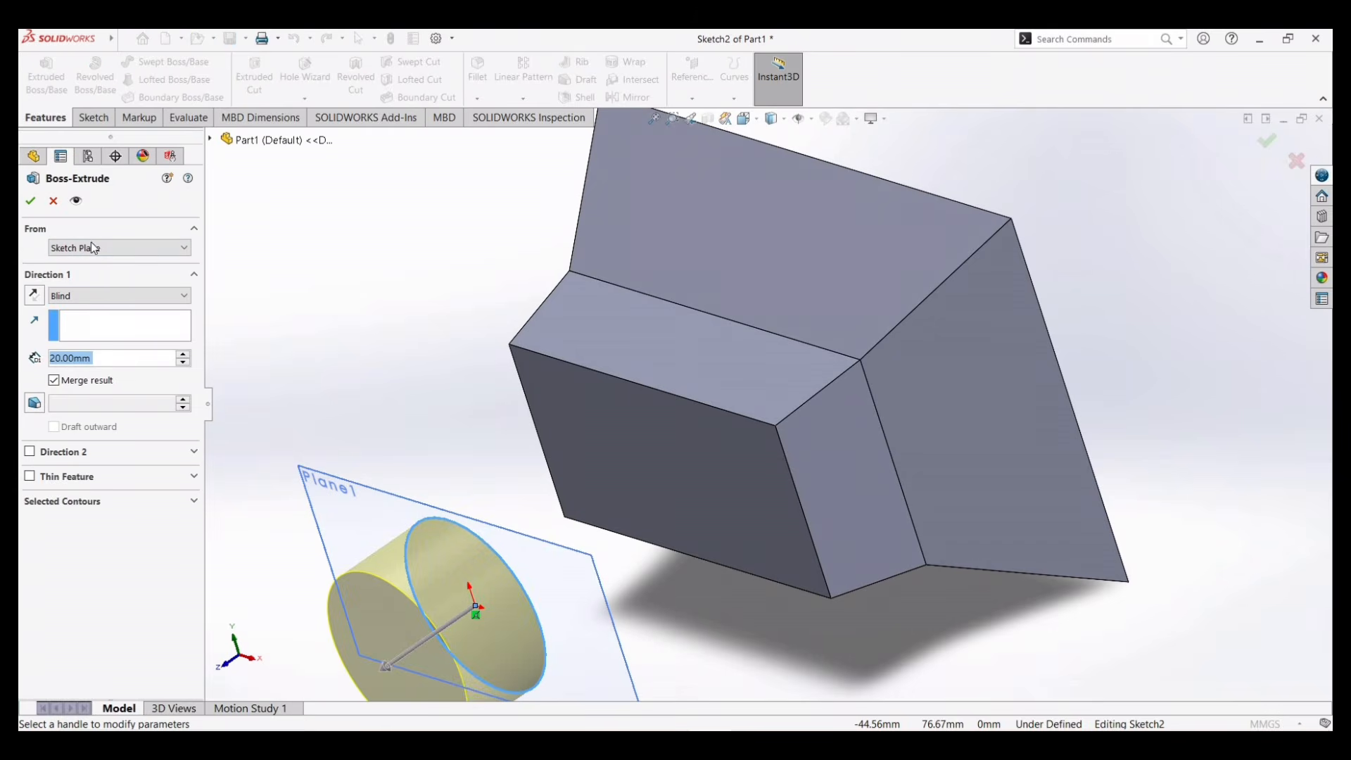
pyautogui.click(86, 298)
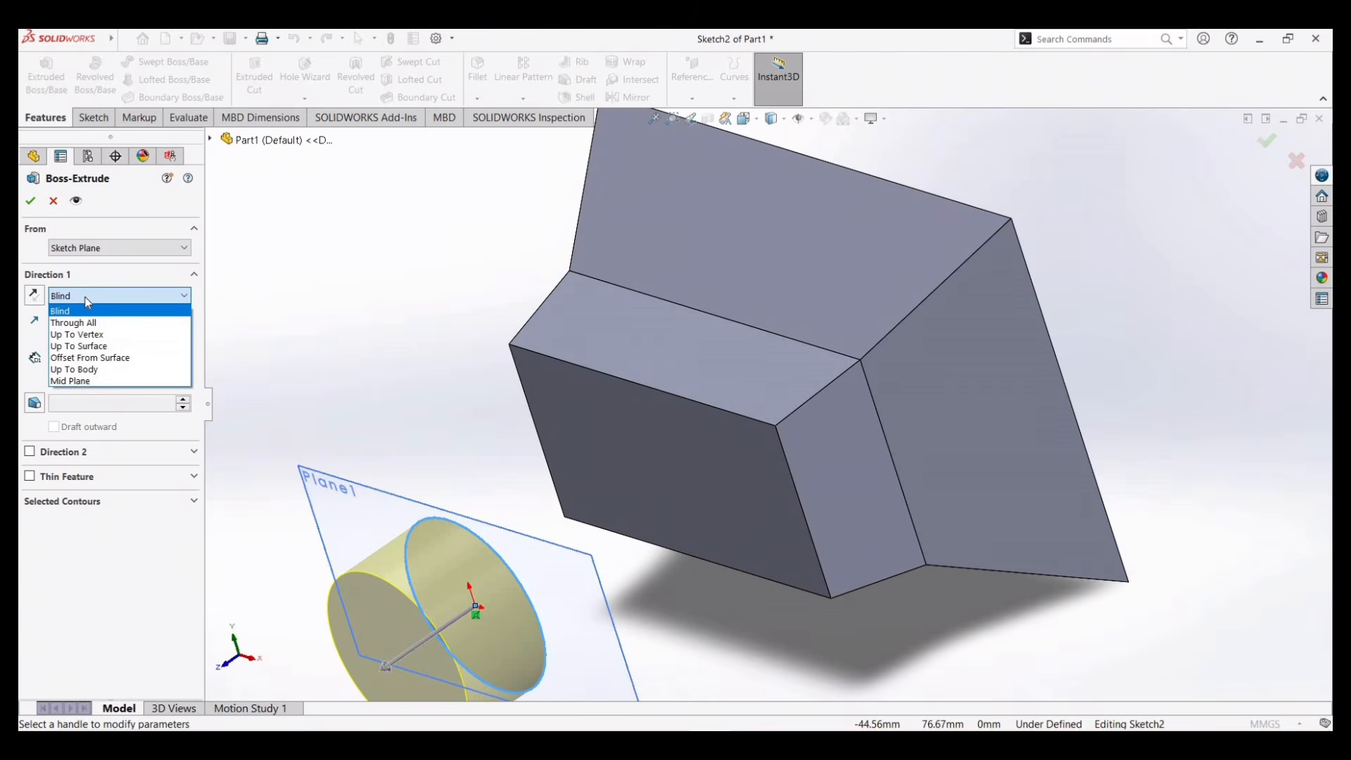
pyautogui.click(87, 347)
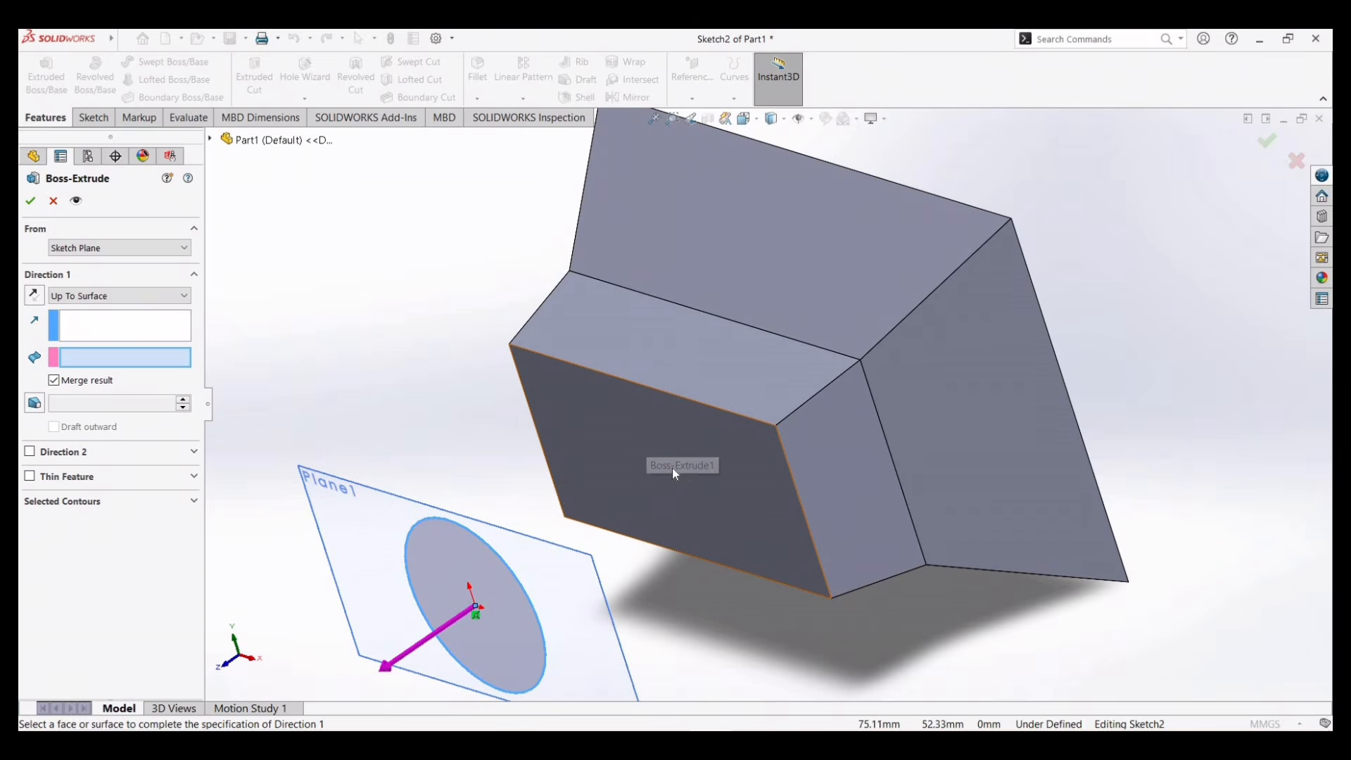
pyautogui.click(681, 492)
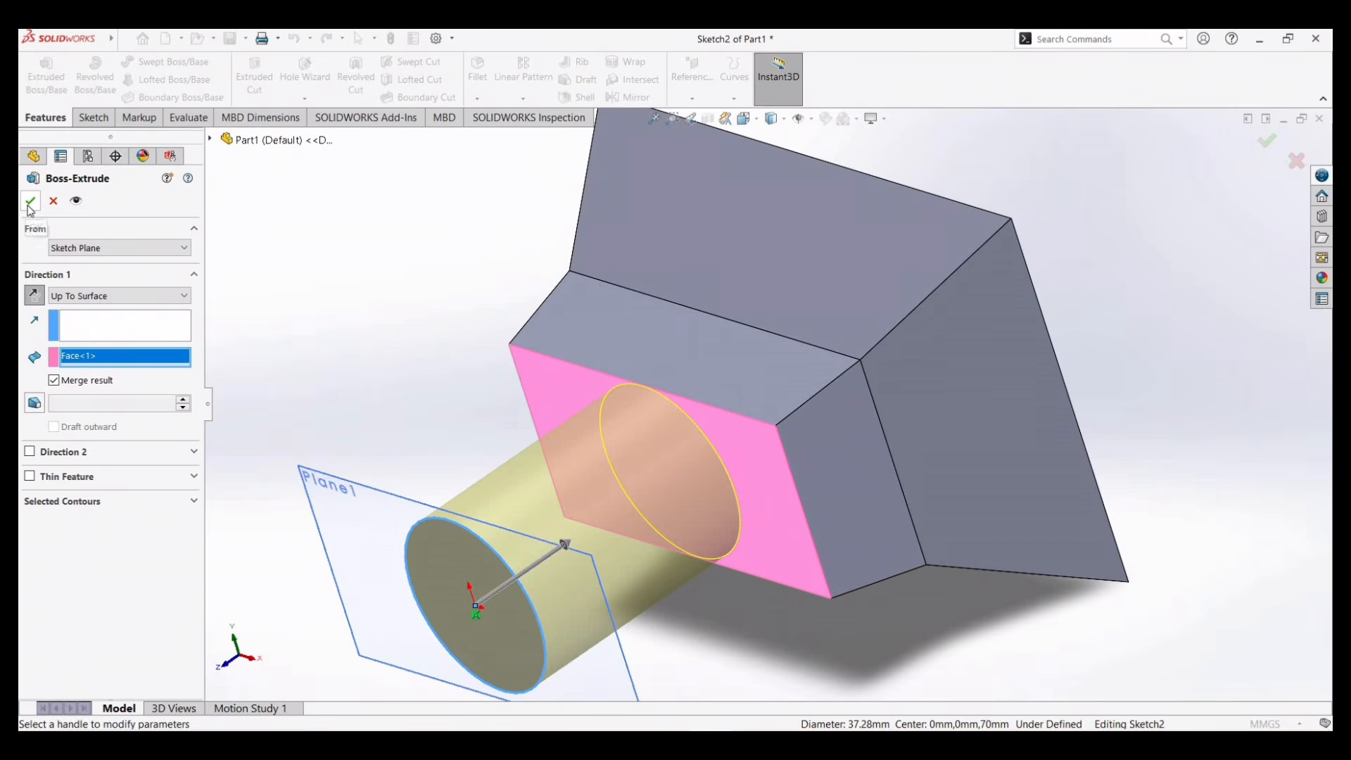
pyautogui.click(163, 299)
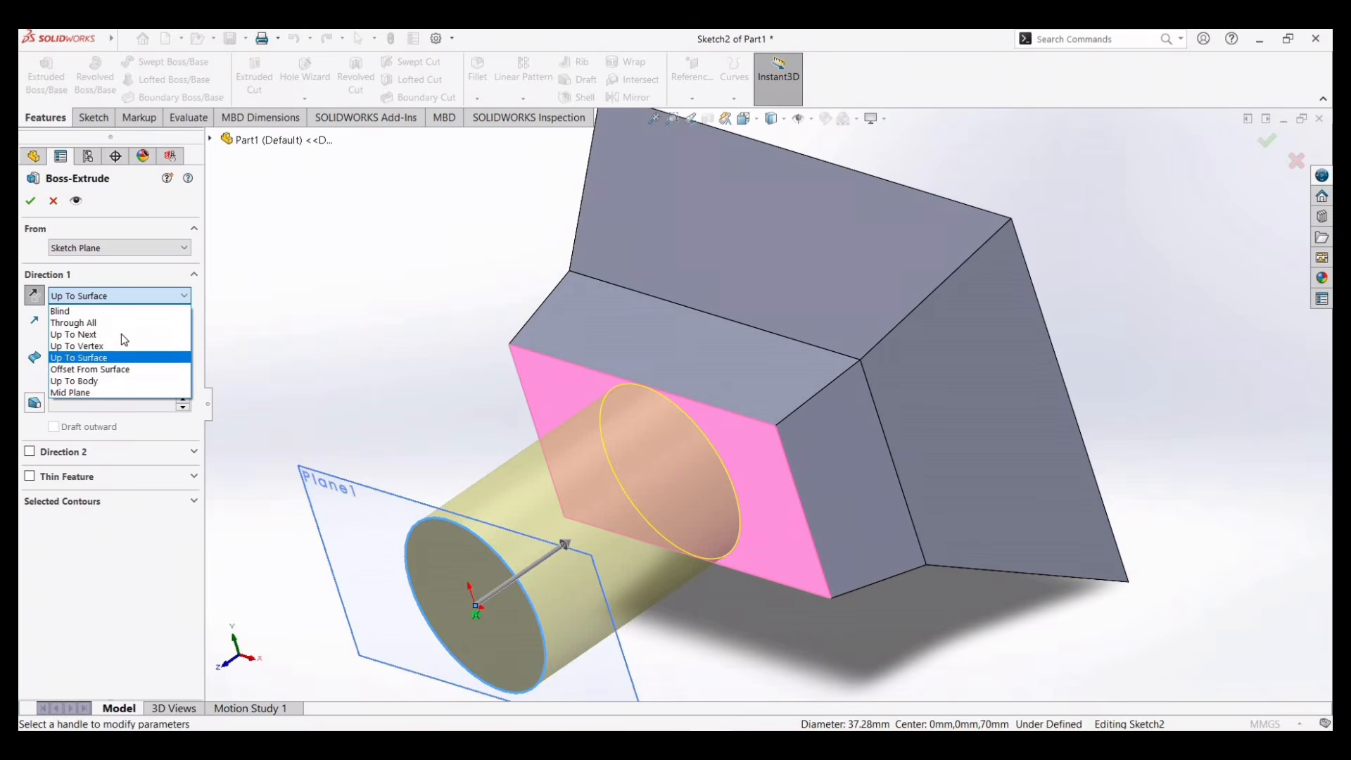
pyautogui.click(32, 204)
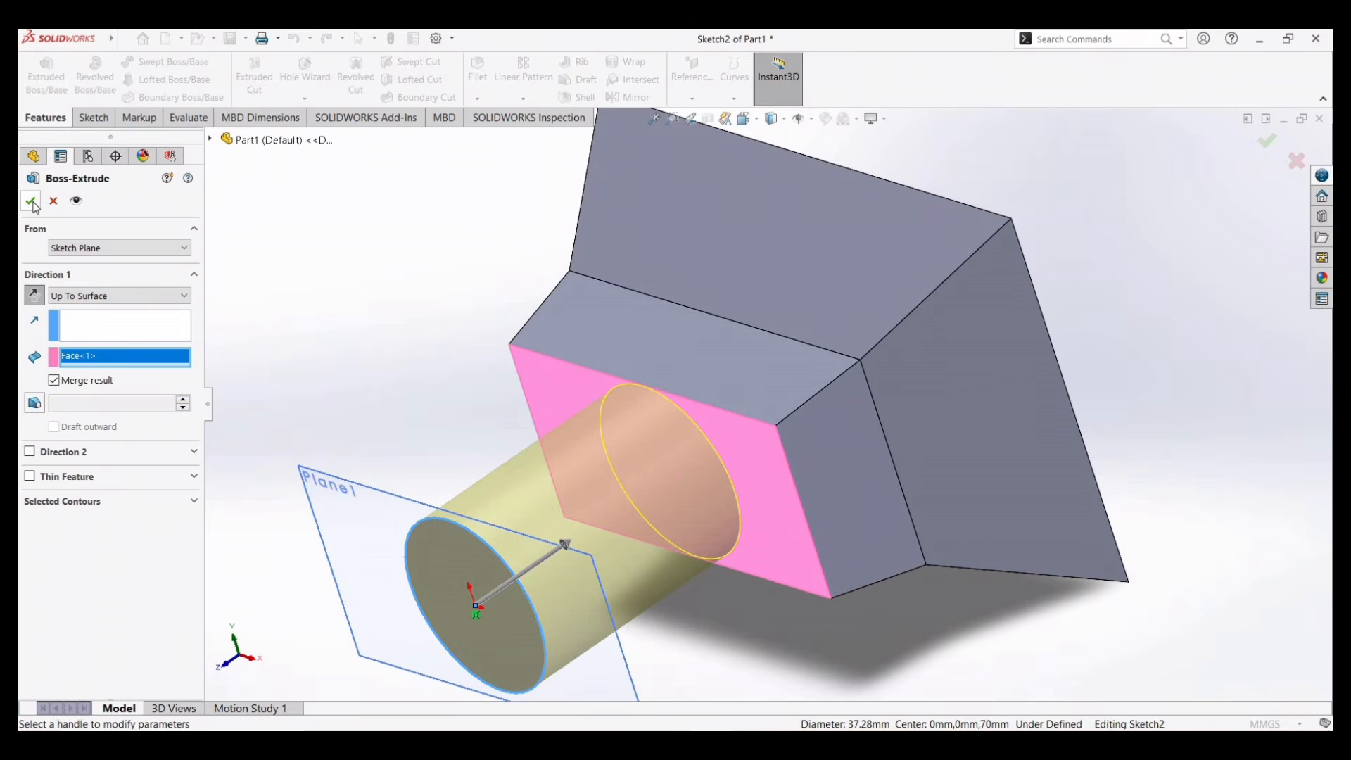
pyautogui.click(32, 202)
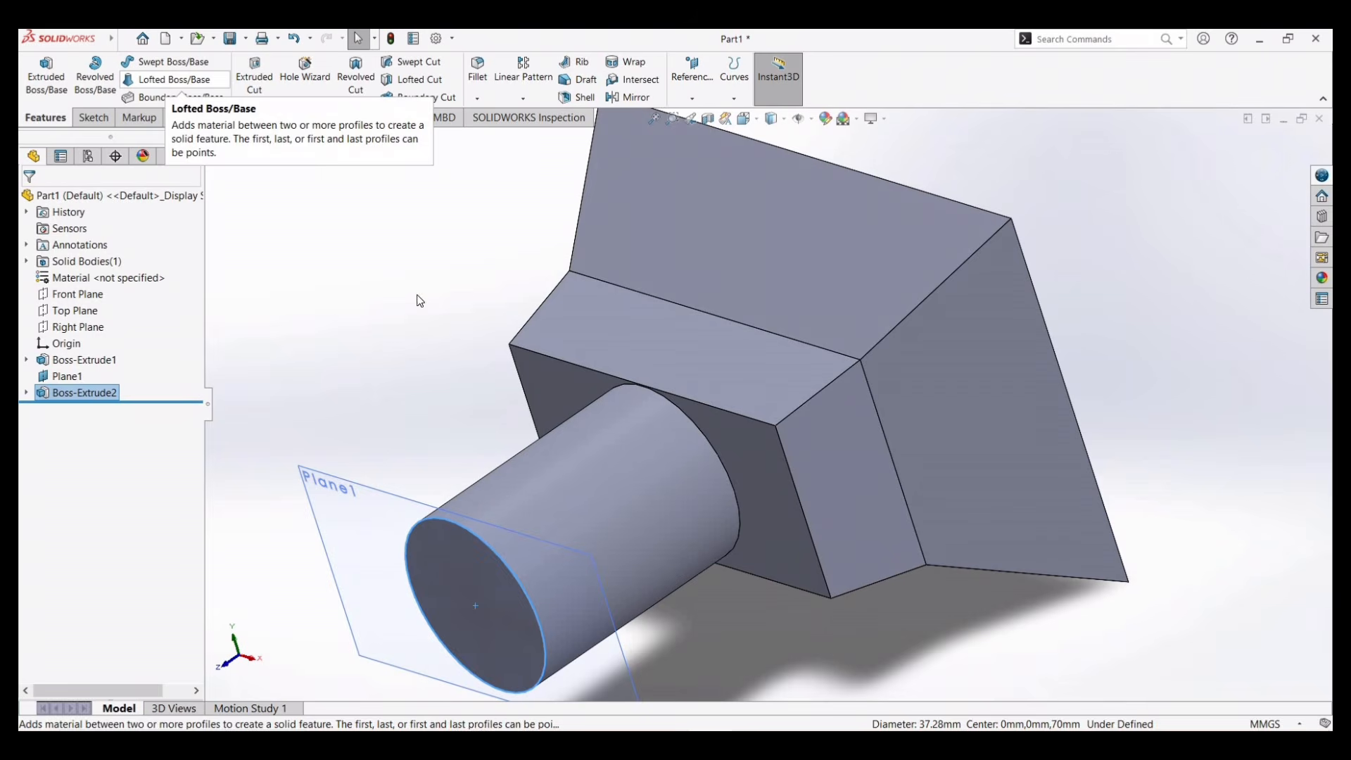
# Step: Create a reference plane offset 50 mm outward from the large back face of the body
pyautogui.scroll(3, 781, 352)
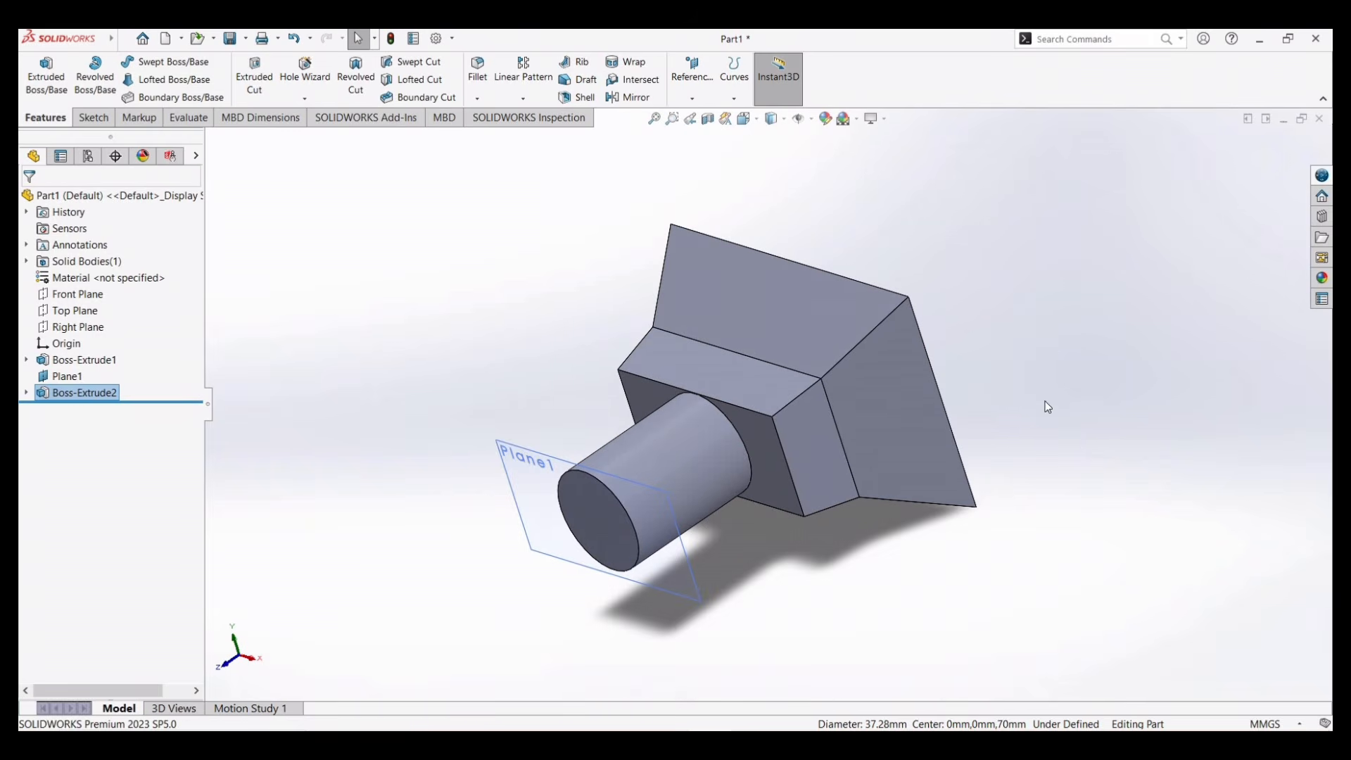
pyautogui.moveTo(1035, 437); pyautogui.dragTo(991, 522, button='middle')
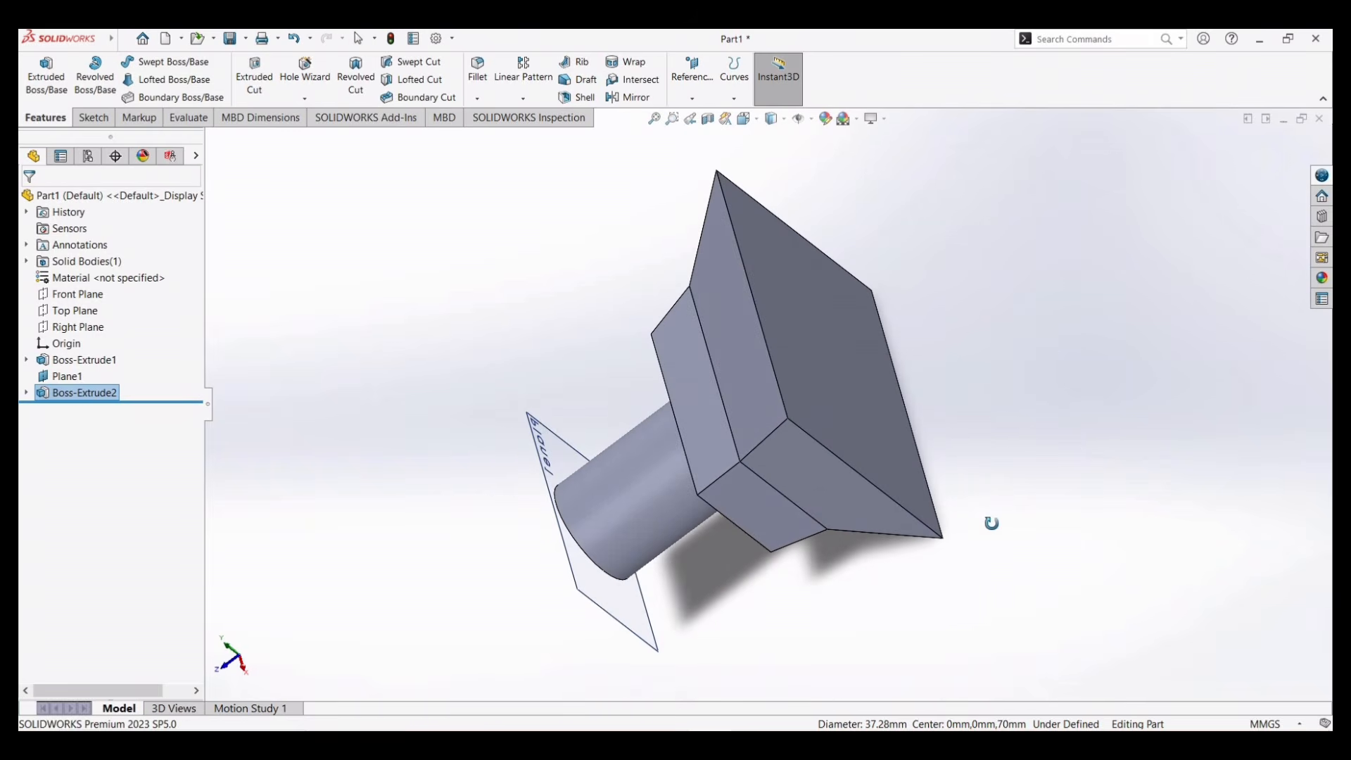
pyautogui.click(696, 97)
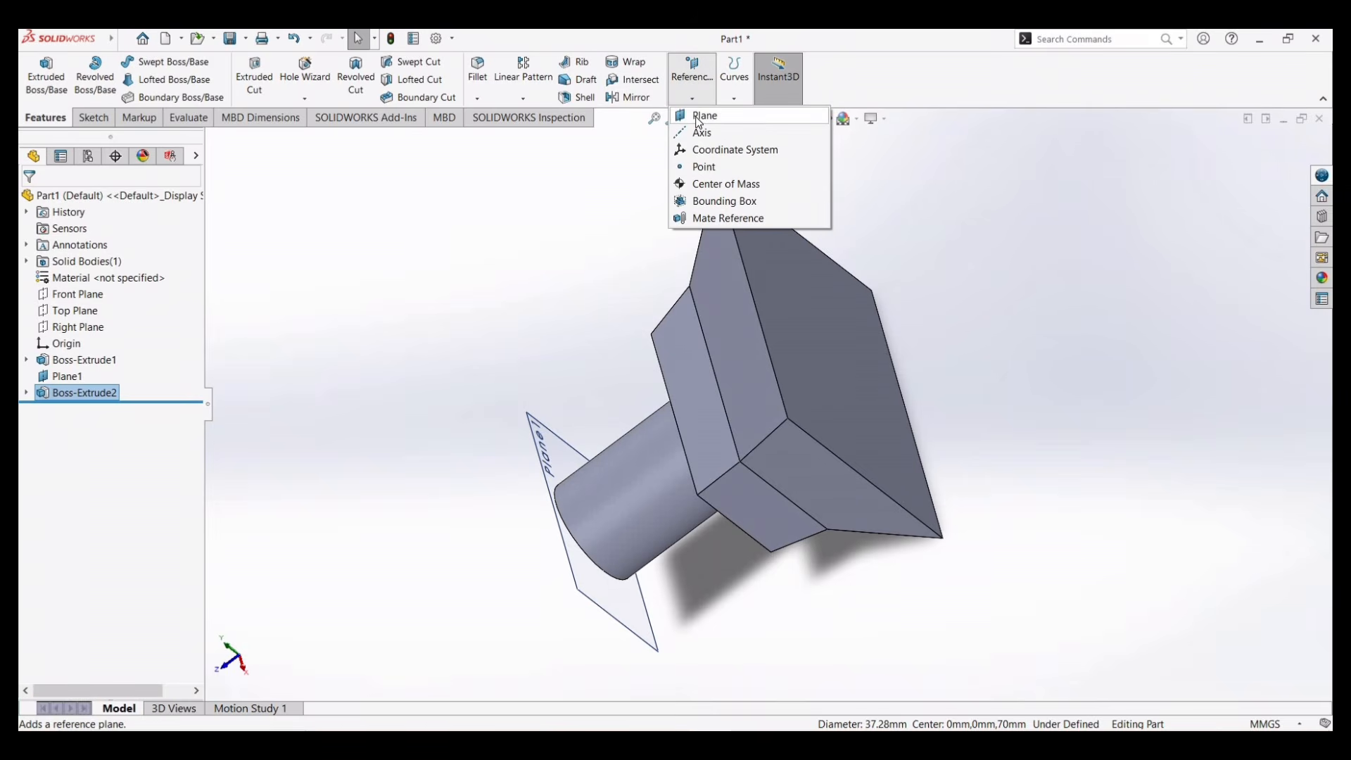
pyautogui.click(698, 117)
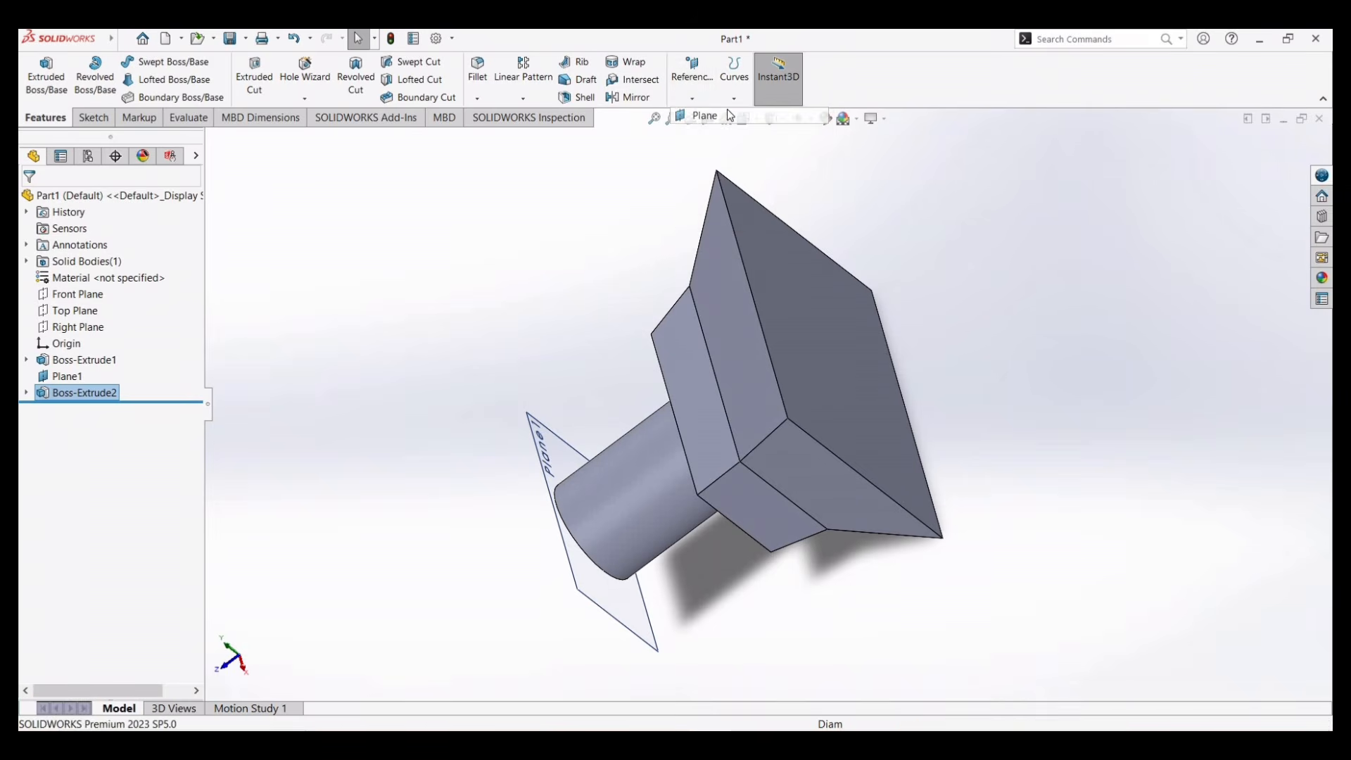
pyautogui.click(831, 375)
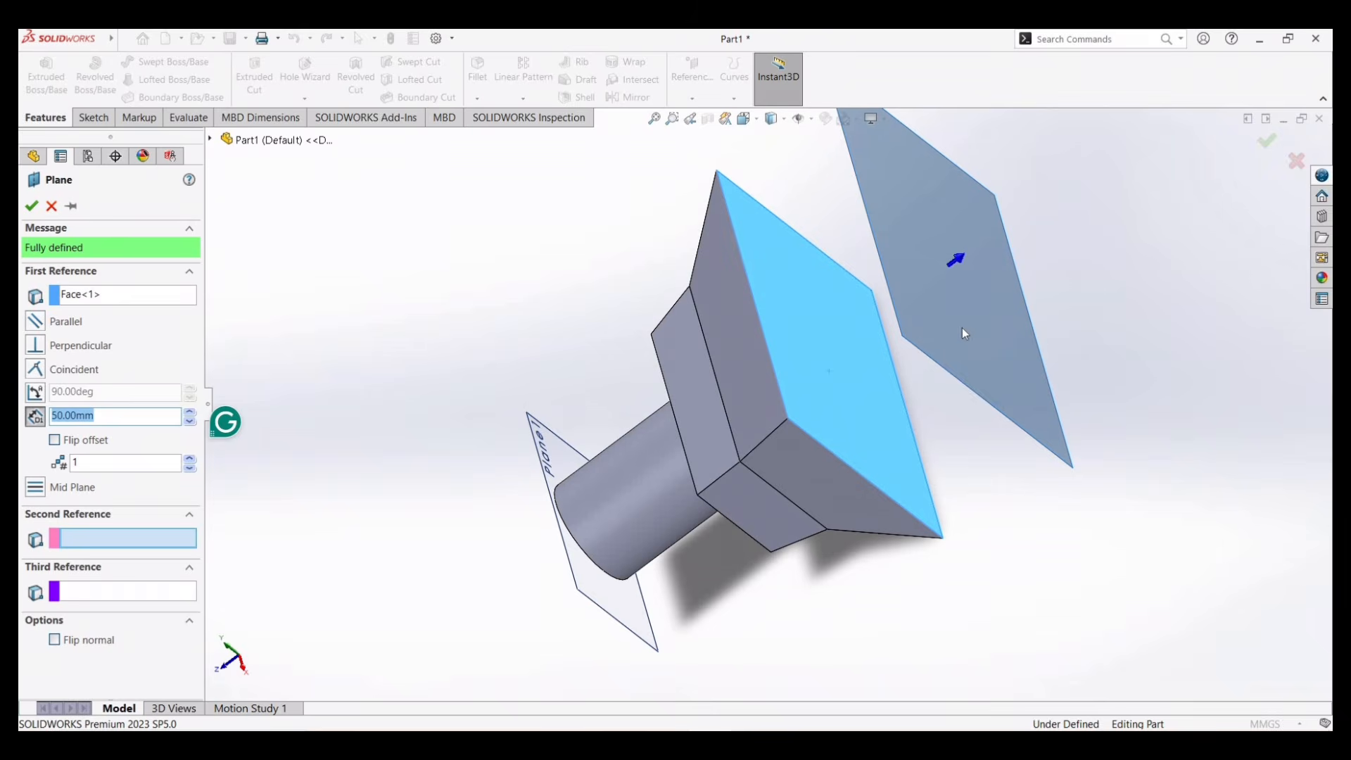
pyautogui.click(31, 207)
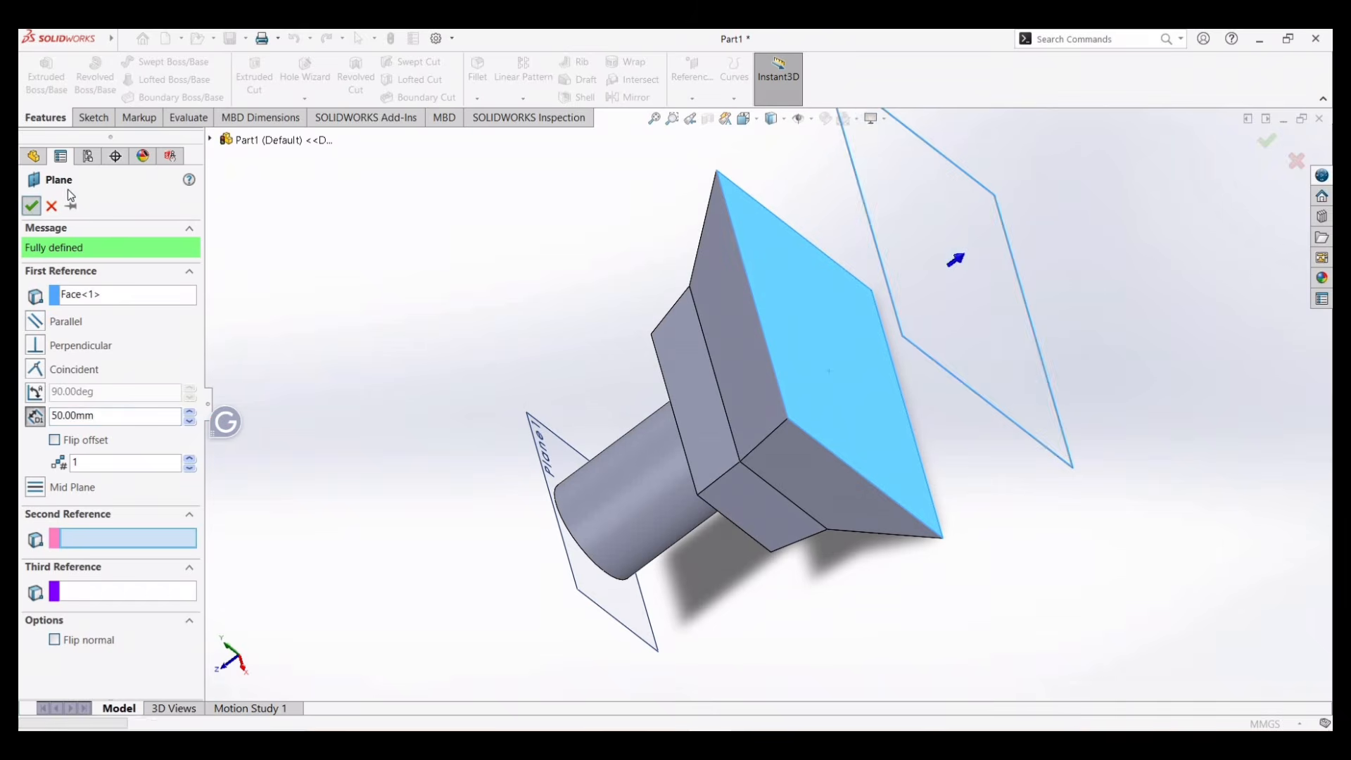
# Step: Sketch a circle about 61 mm in diameter centred on the origin on the plane behind the body
pyautogui.click(84, 119)
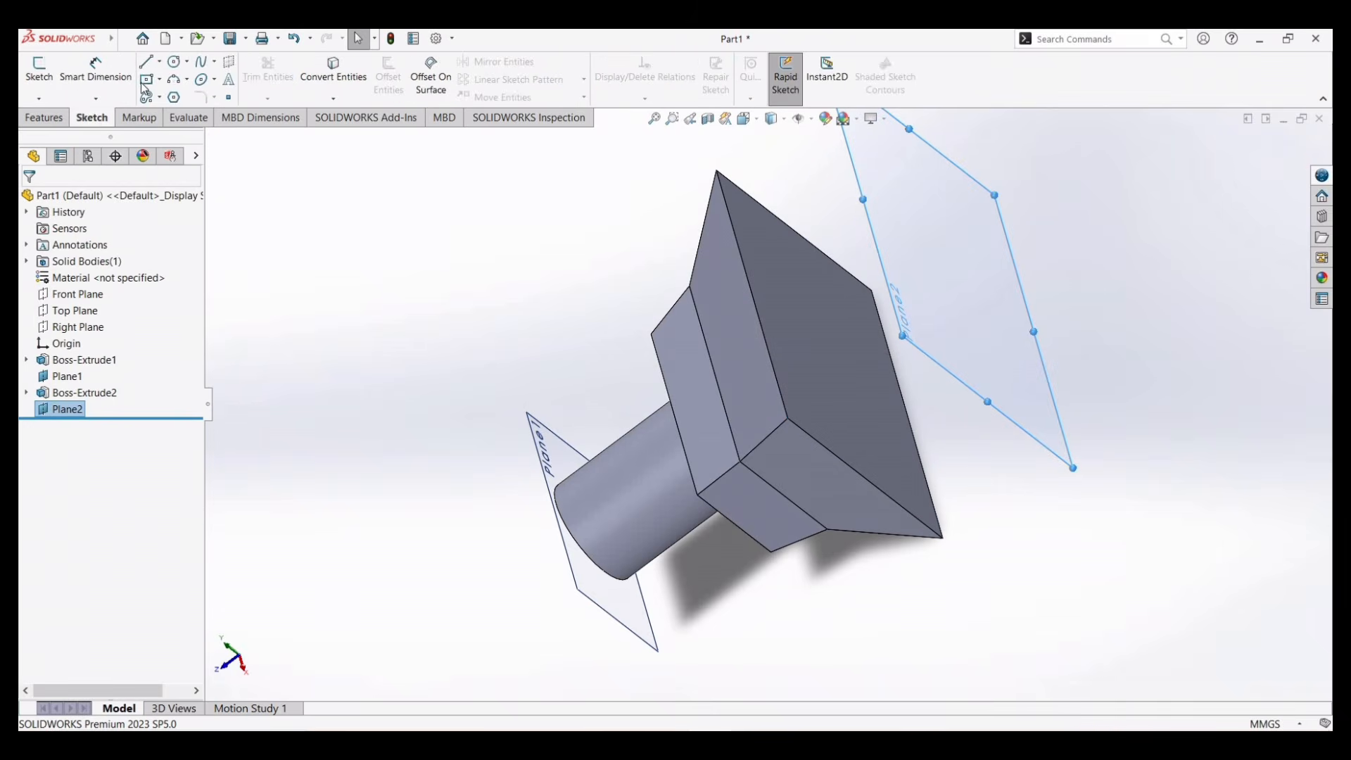
pyautogui.click(175, 63)
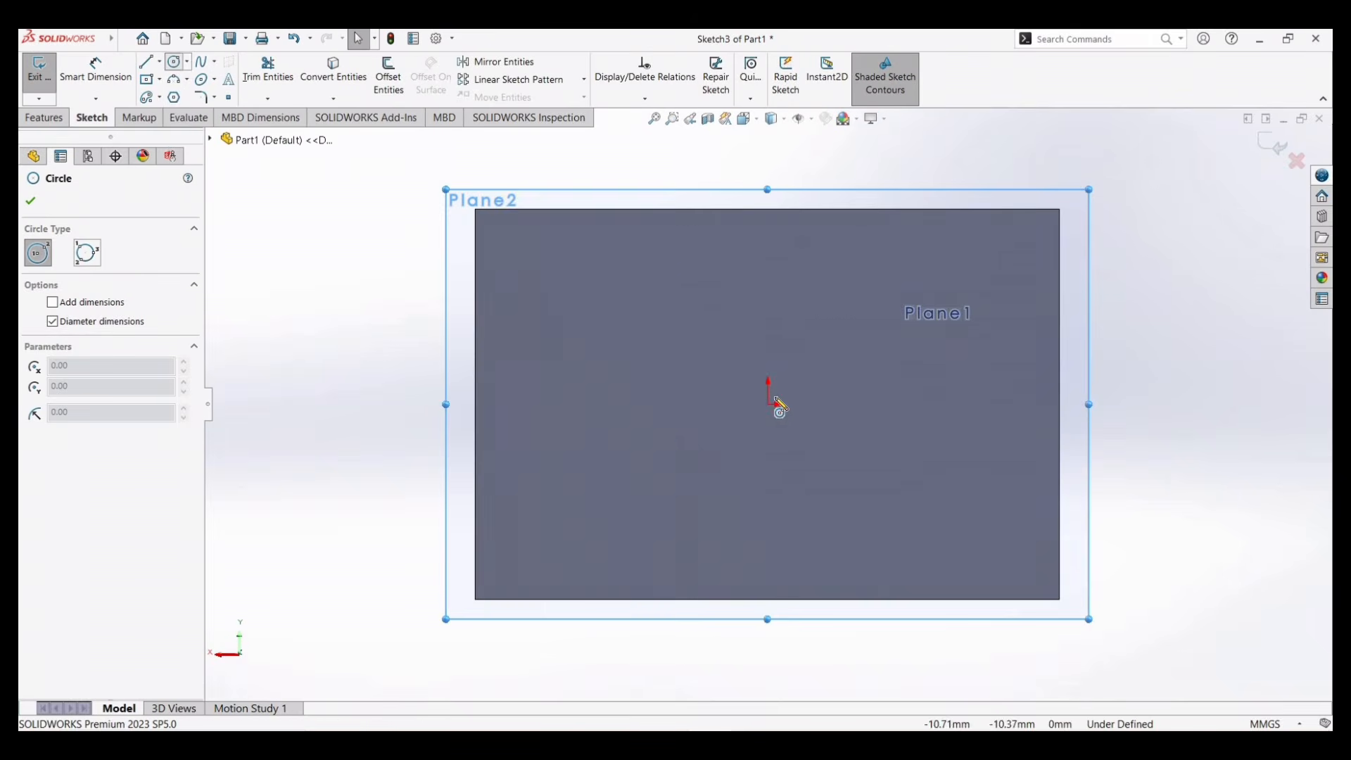
pyautogui.click(768, 404)
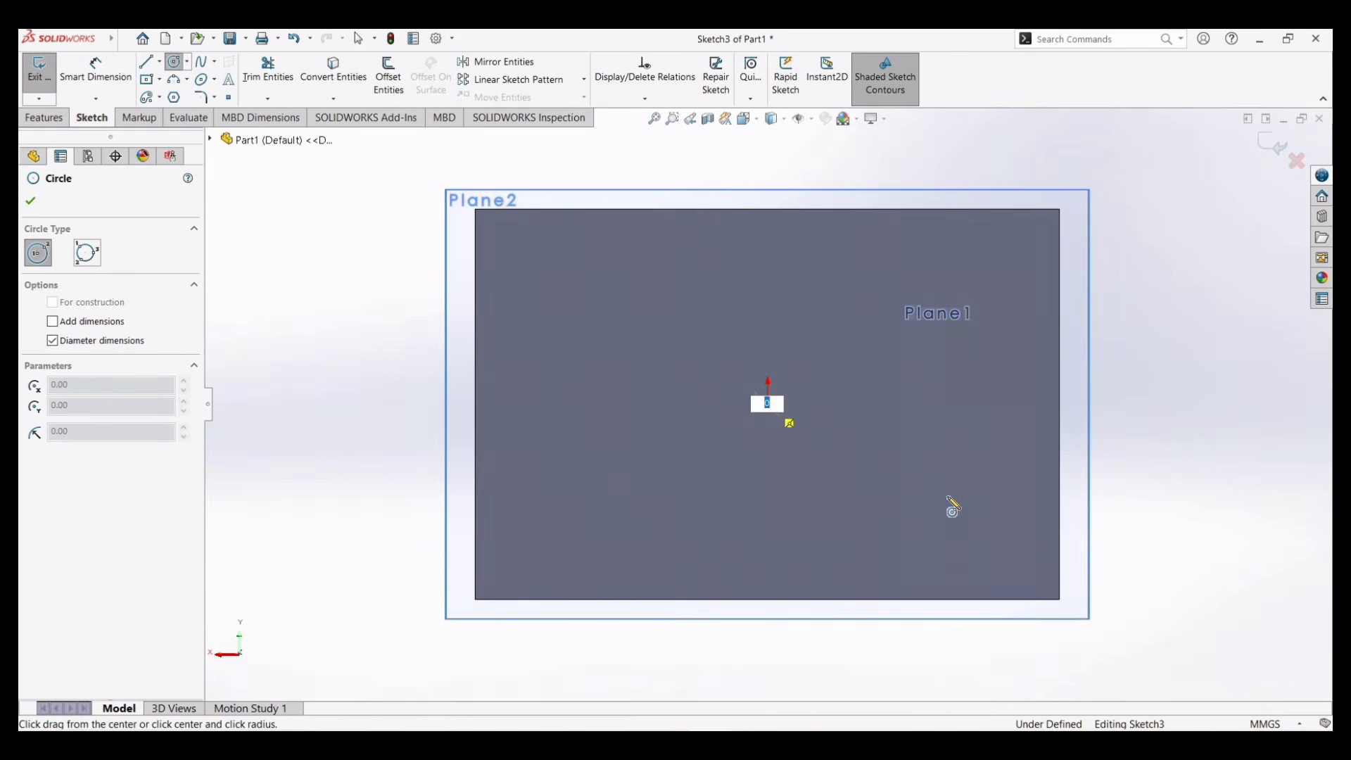
pyautogui.click(915, 493)
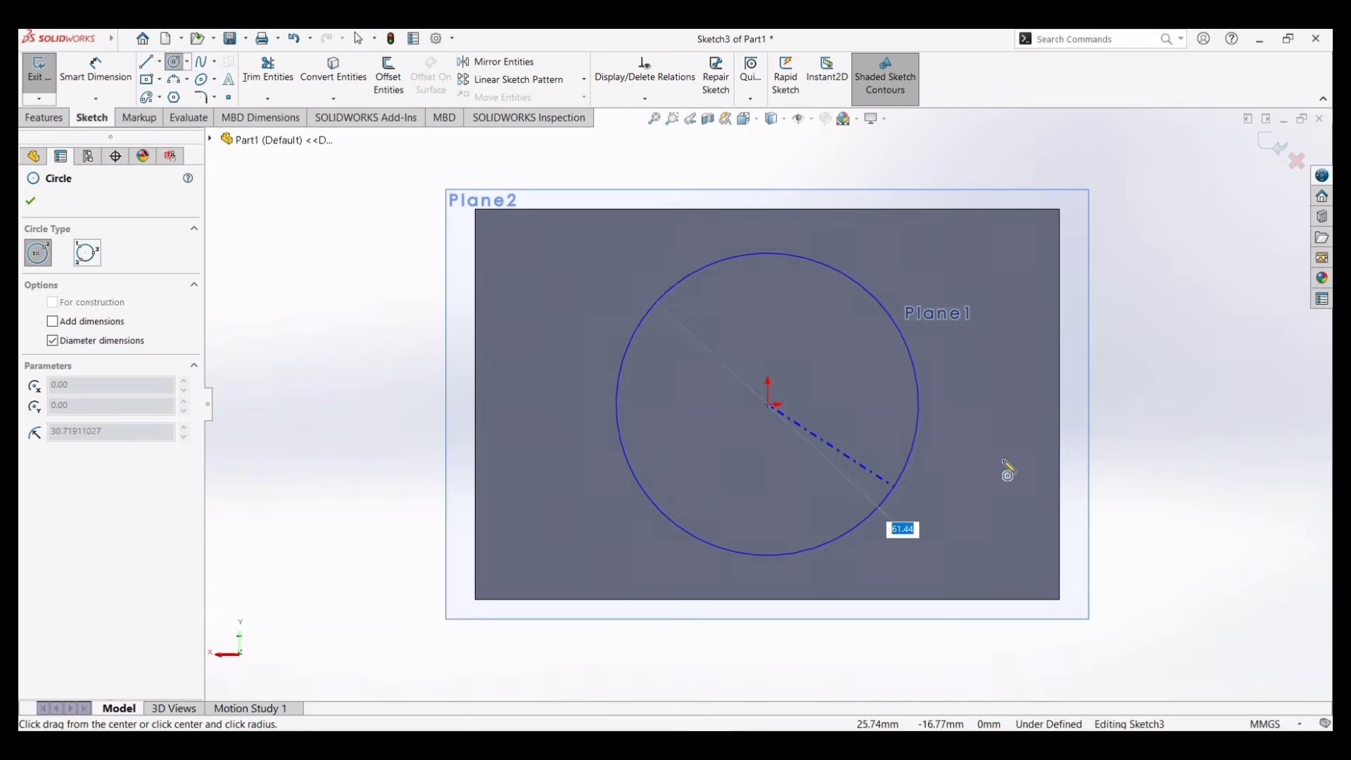
pyautogui.moveTo(1151, 466); pyautogui.dragTo(1088, 495, button='middle')
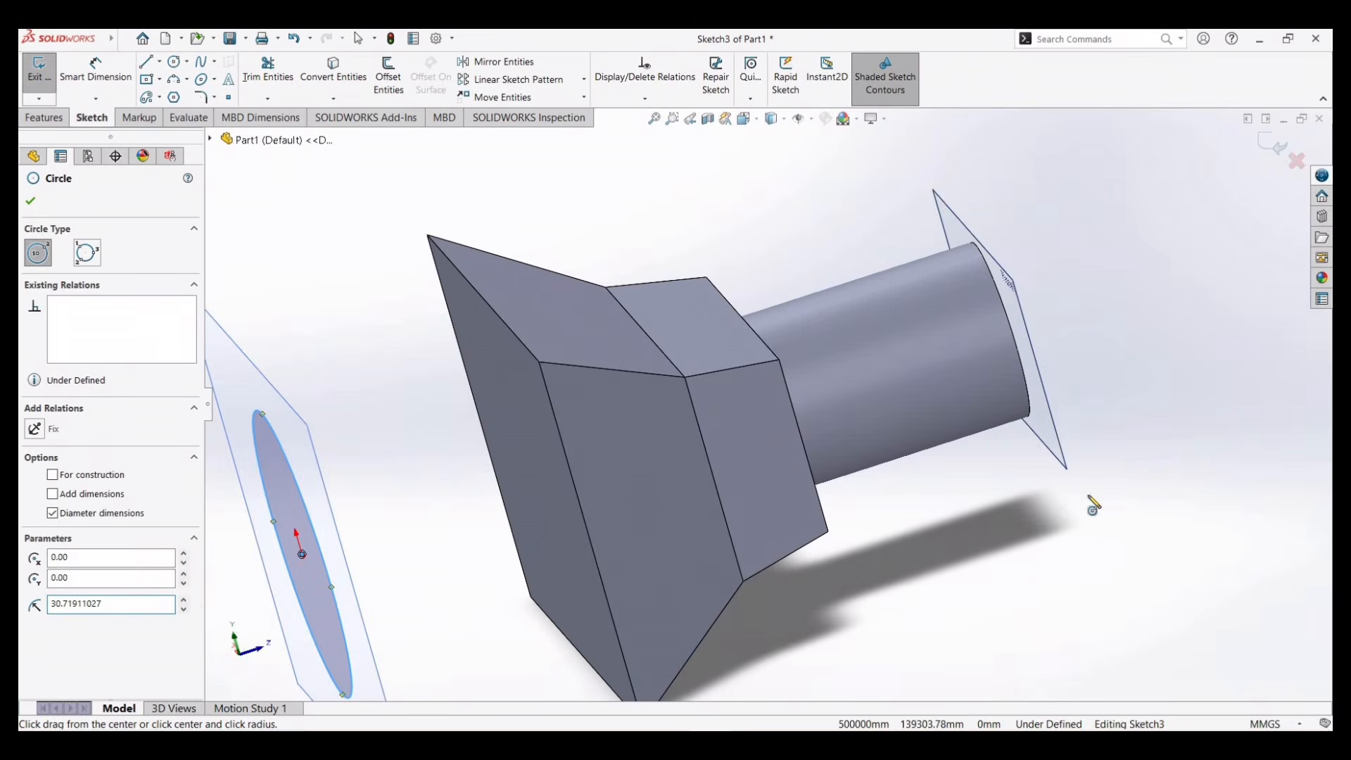
pyautogui.press('z')
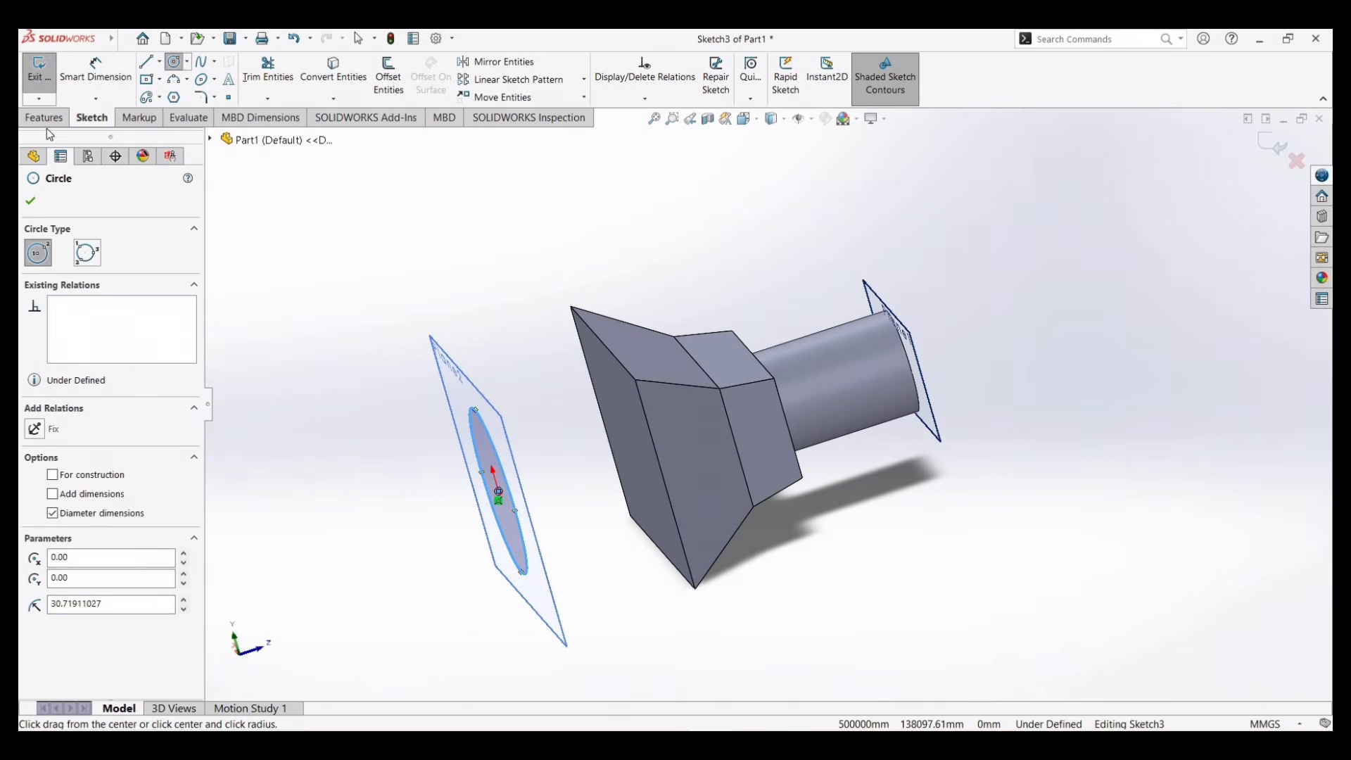
# Step: Extrude the rear circle Blind 20 mm, away from the main body
pyautogui.click(43, 118)
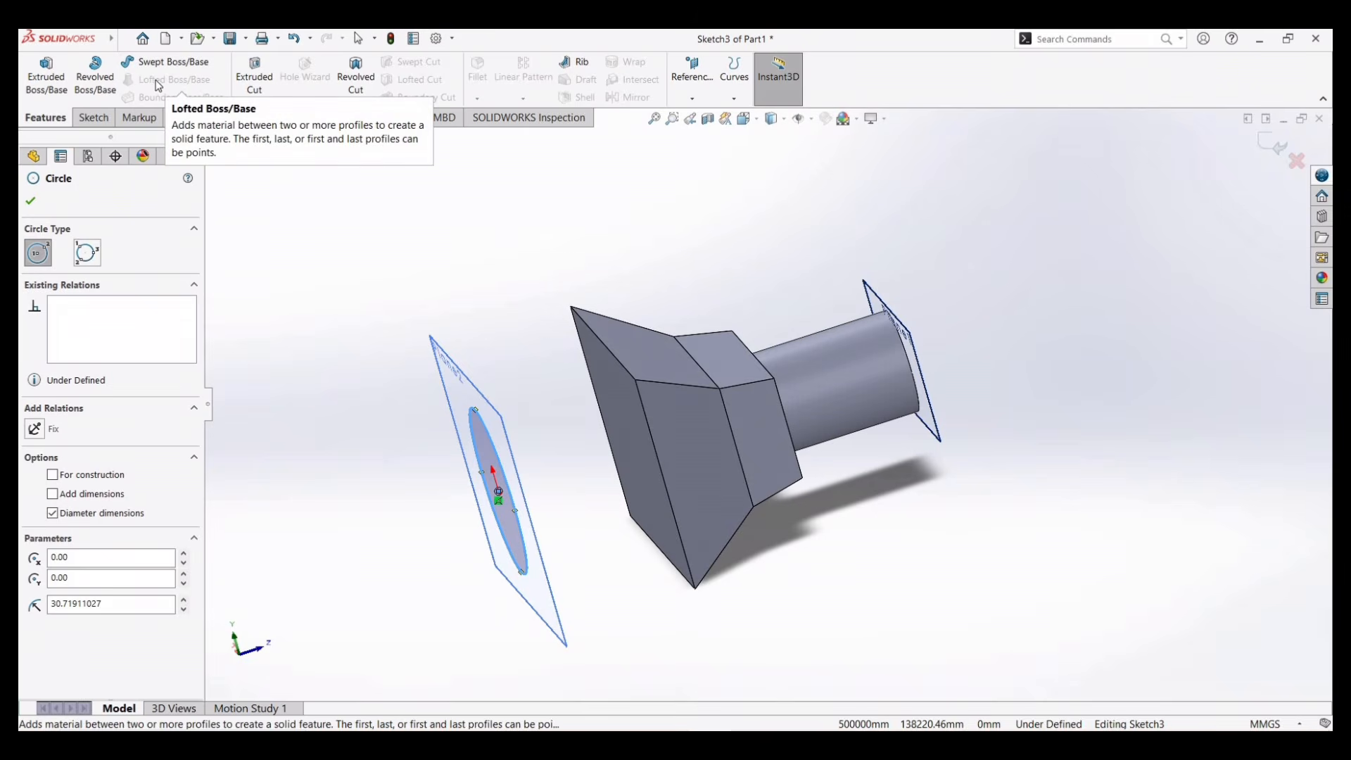
pyautogui.click(47, 68)
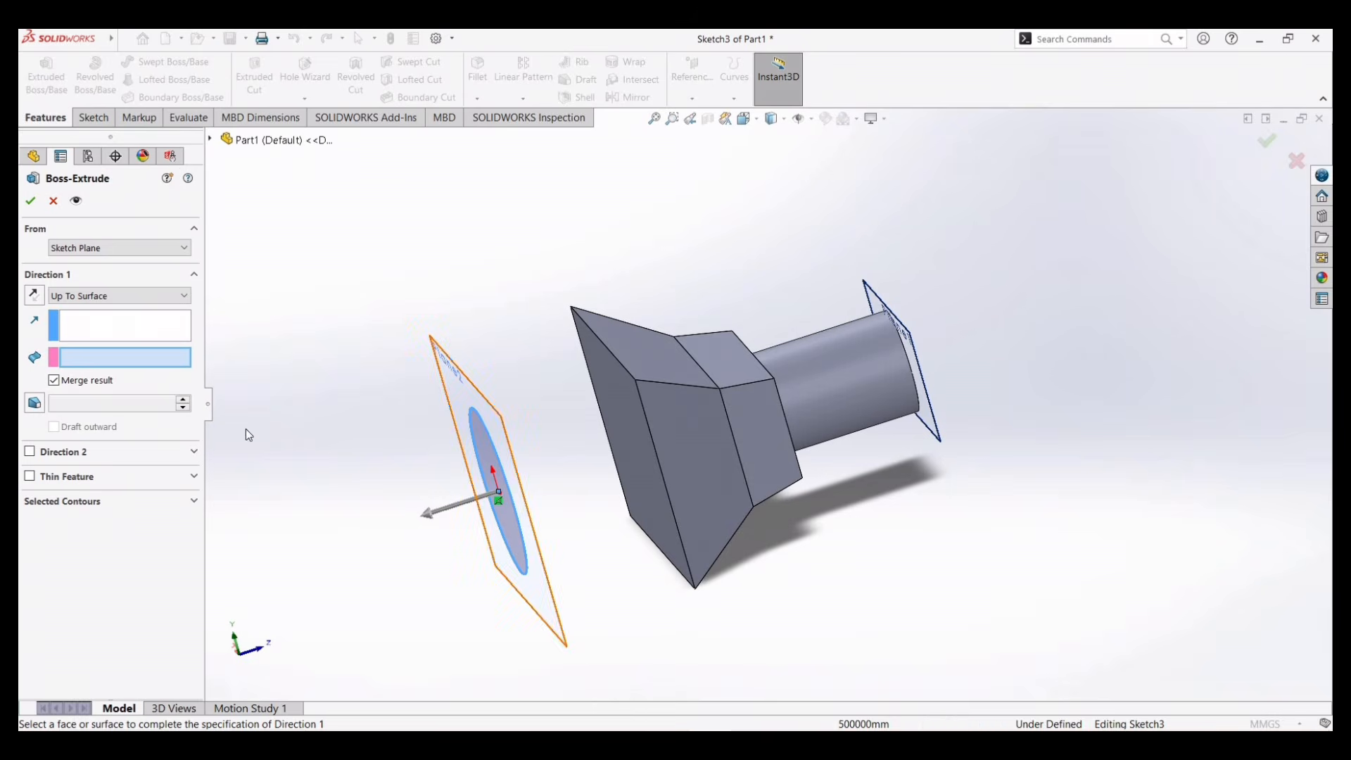
pyautogui.click(102, 297)
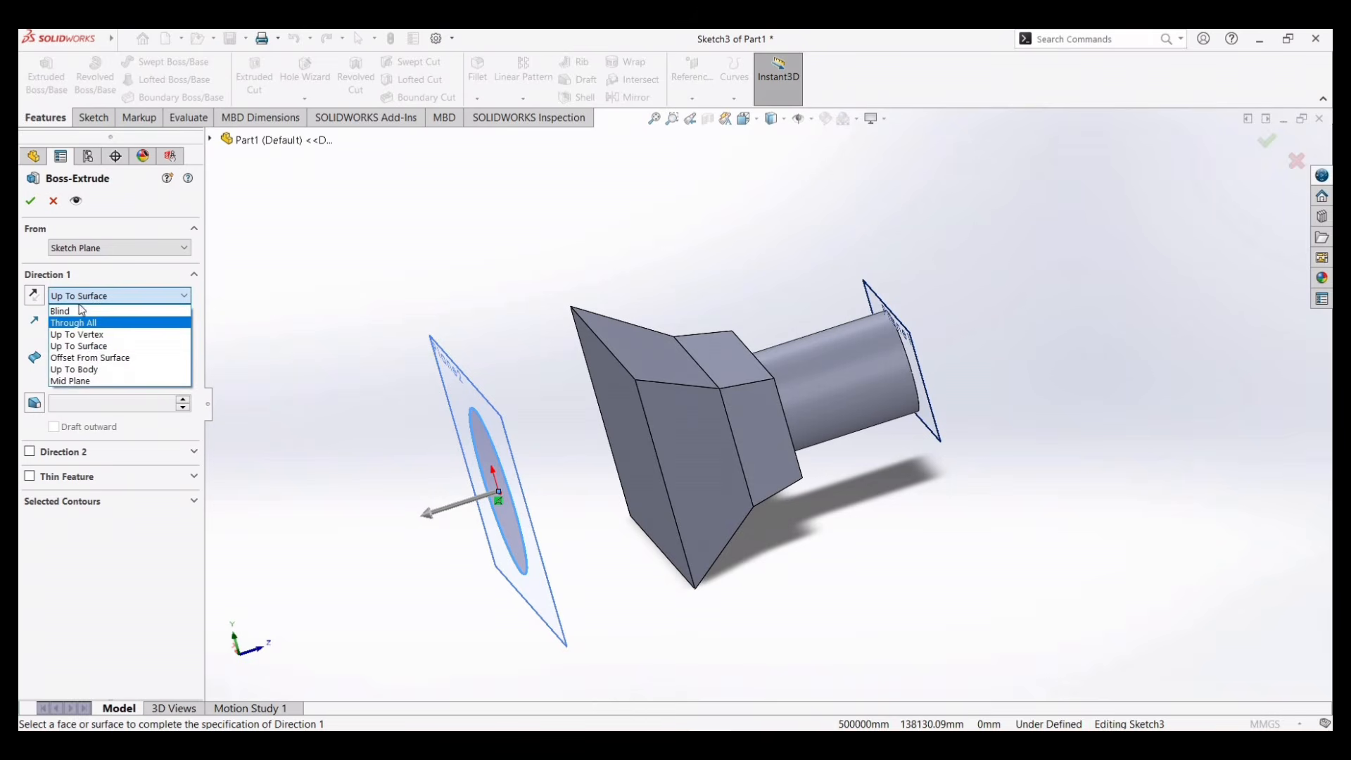
pyautogui.click(78, 310)
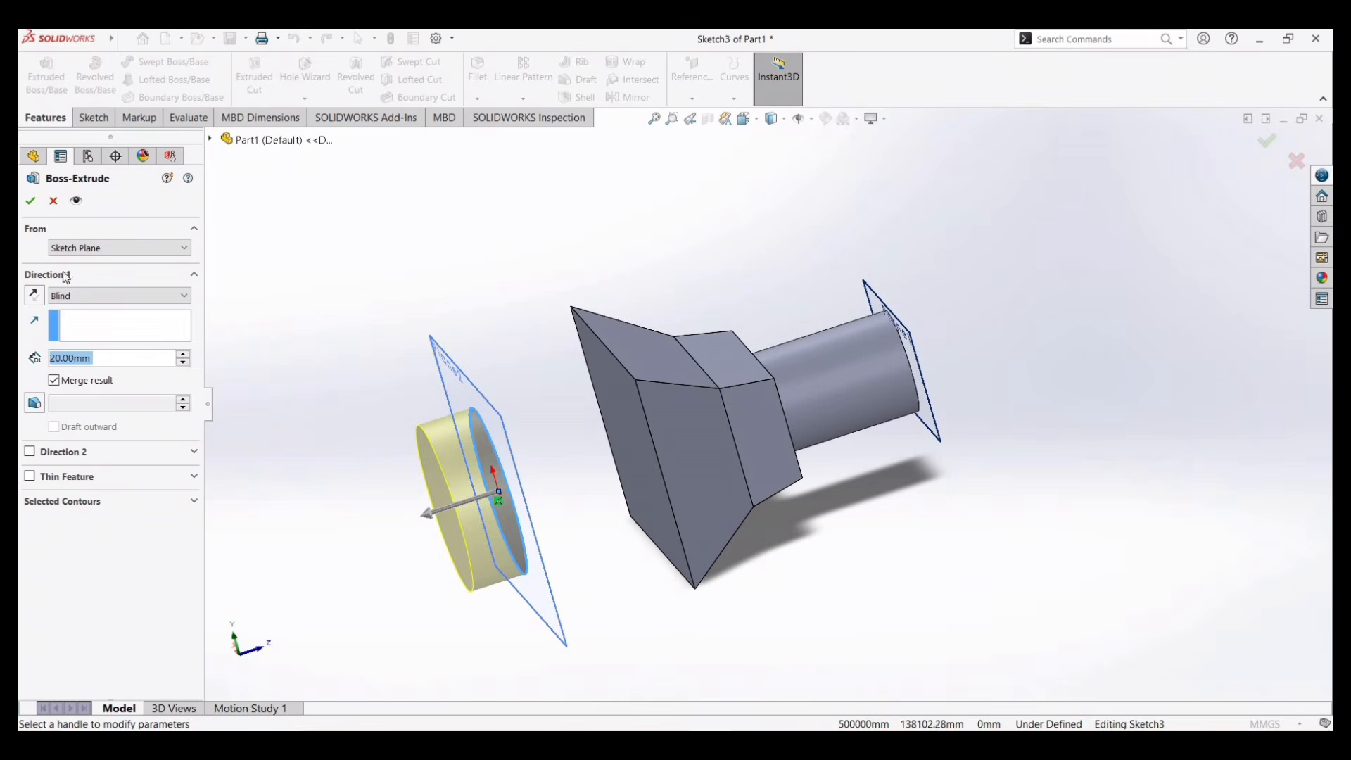
pyautogui.click(31, 201)
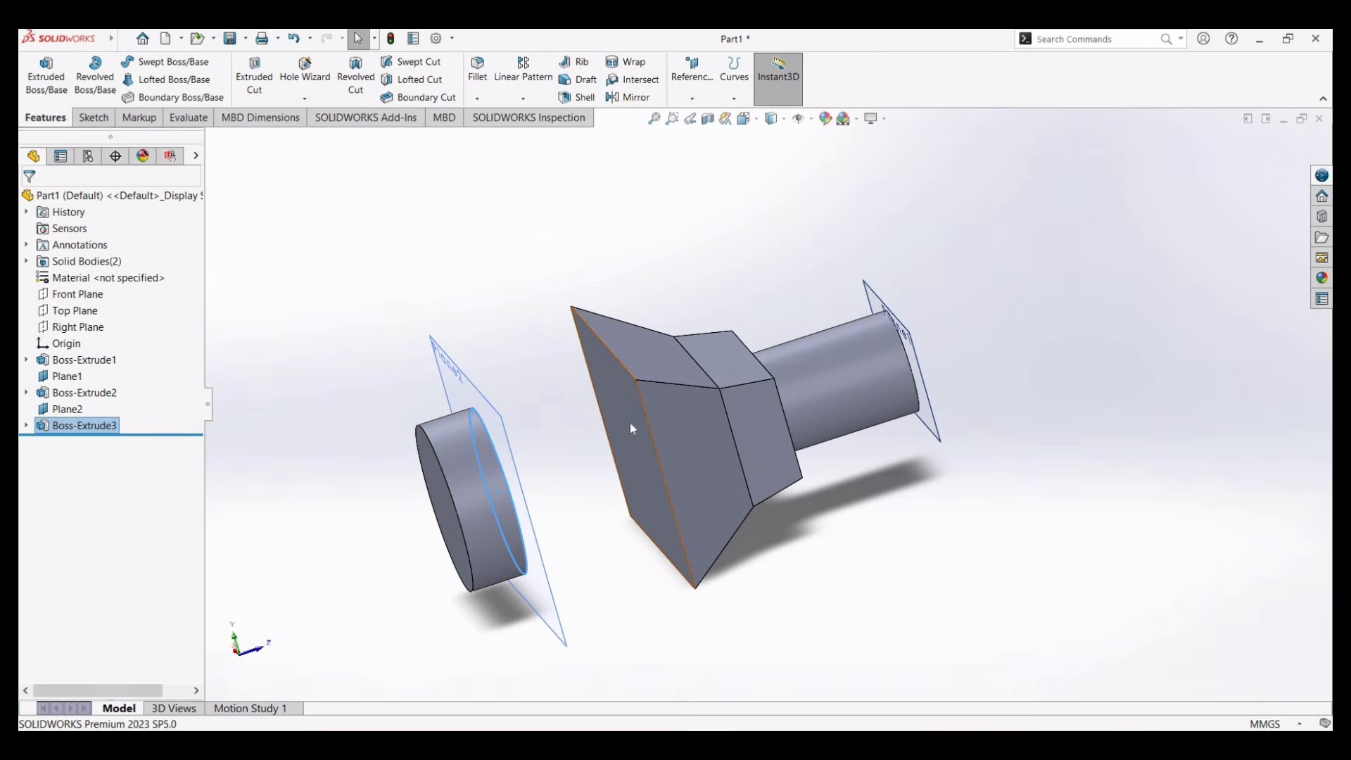
# Step: Start a loft using the large back face of the body and the facing circular face of the separate disc as profiles
pyautogui.click(166, 79)
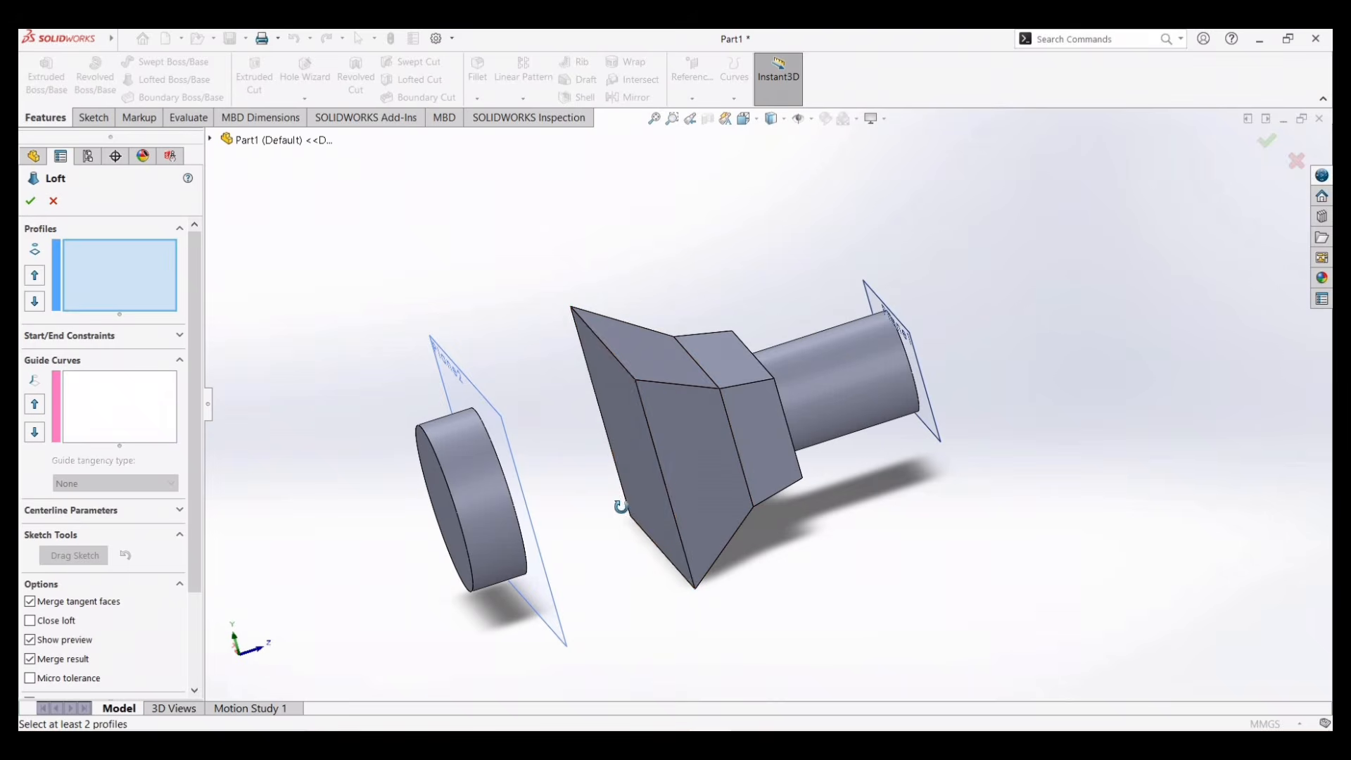
pyautogui.moveTo(622, 506); pyautogui.dragTo(639, 489, button='middle')
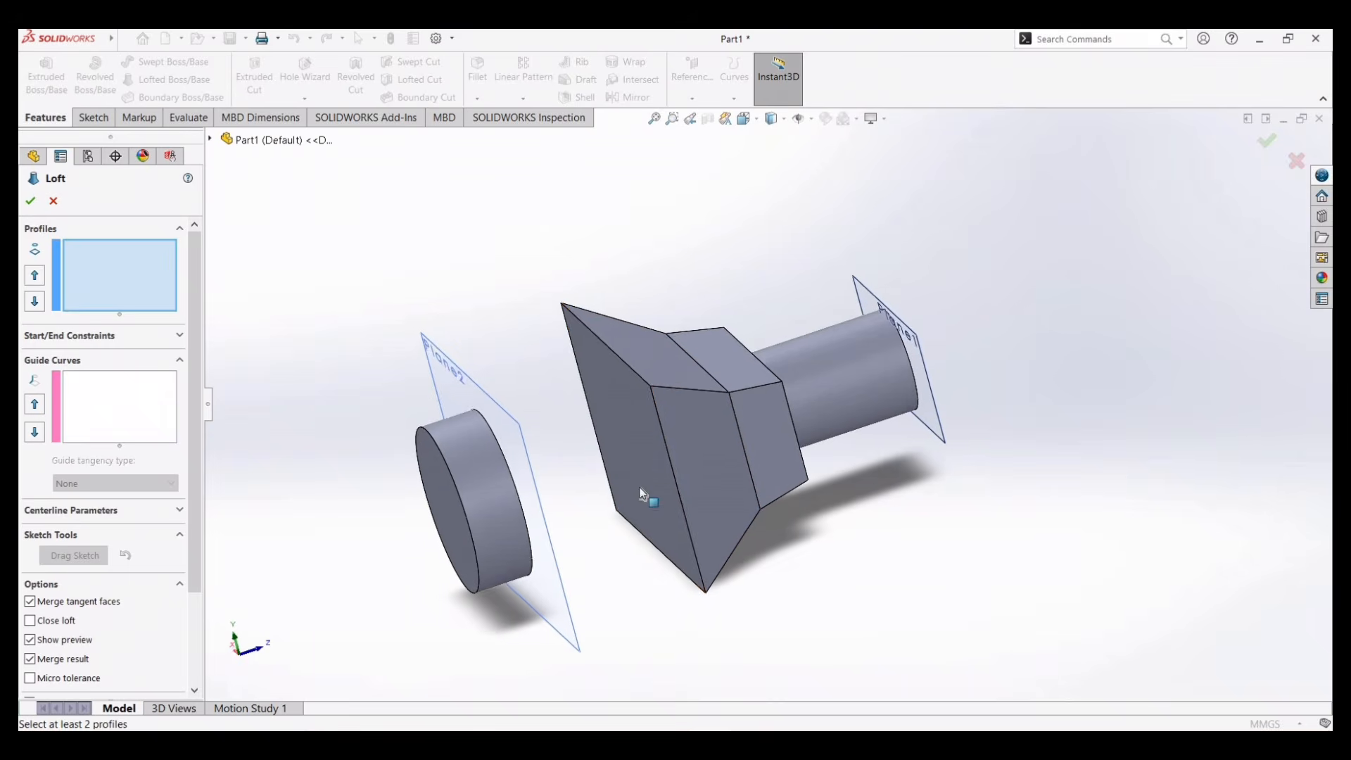
pyautogui.click(610, 523)
pyautogui.moveTo(573, 548); pyautogui.dragTo(519, 529, button='middle')
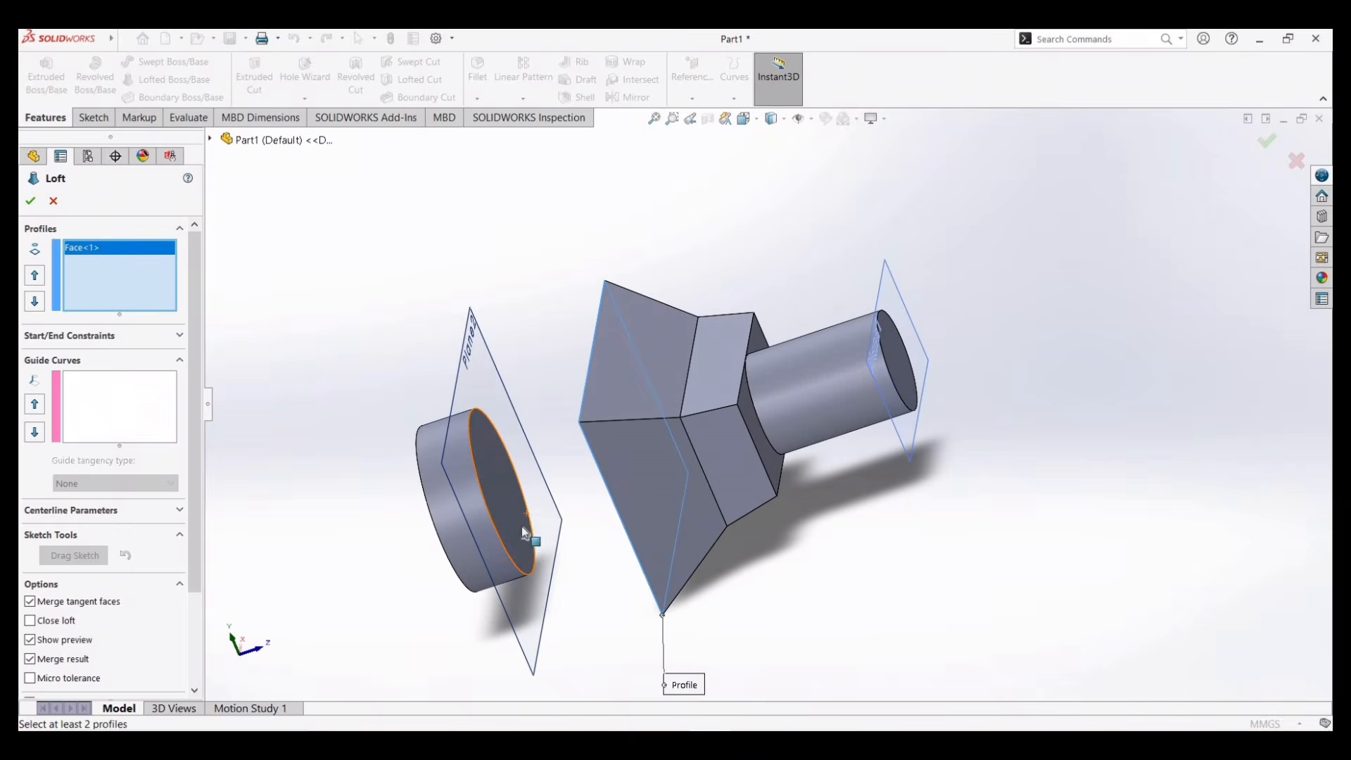
pyautogui.click(521, 526)
pyautogui.moveTo(581, 577); pyautogui.dragTo(594, 496, button='middle')
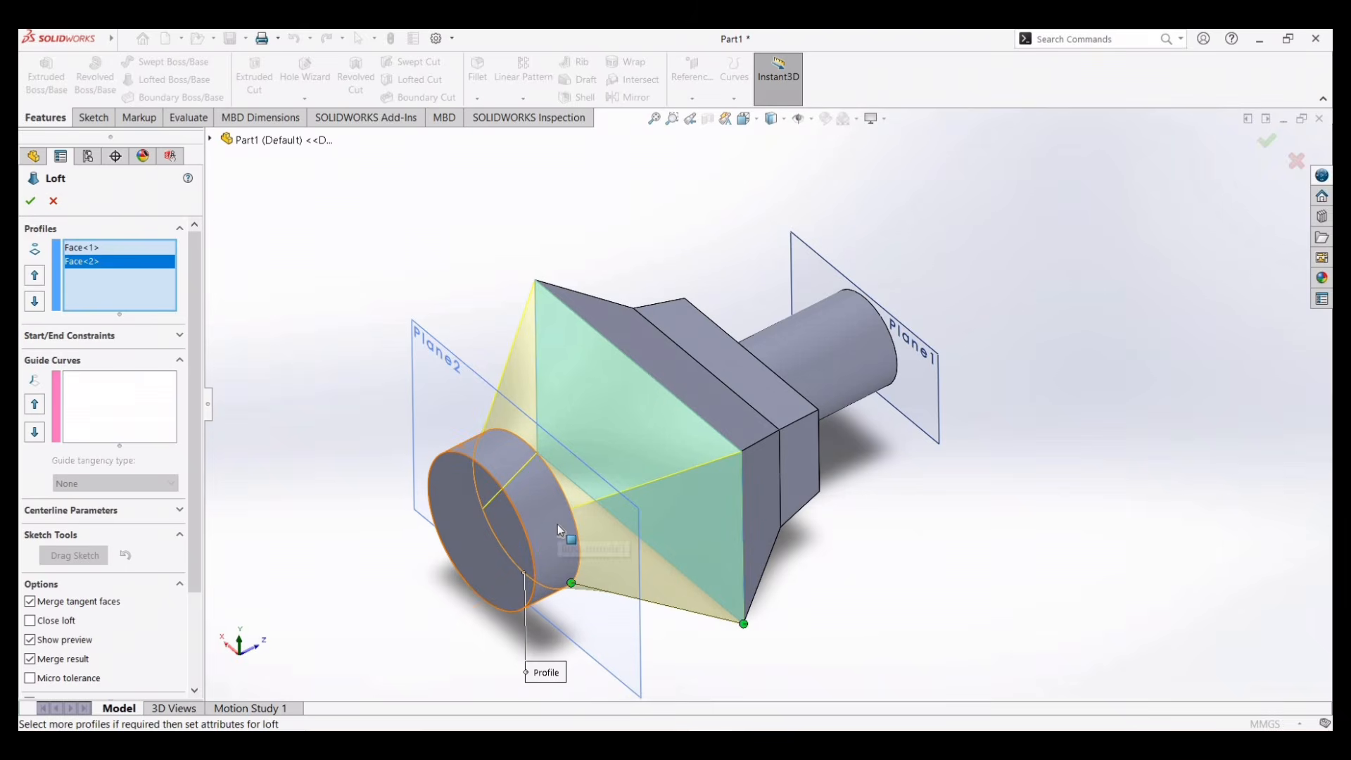
pyautogui.moveTo(666, 509); pyautogui.dragTo(591, 339, button='middle')
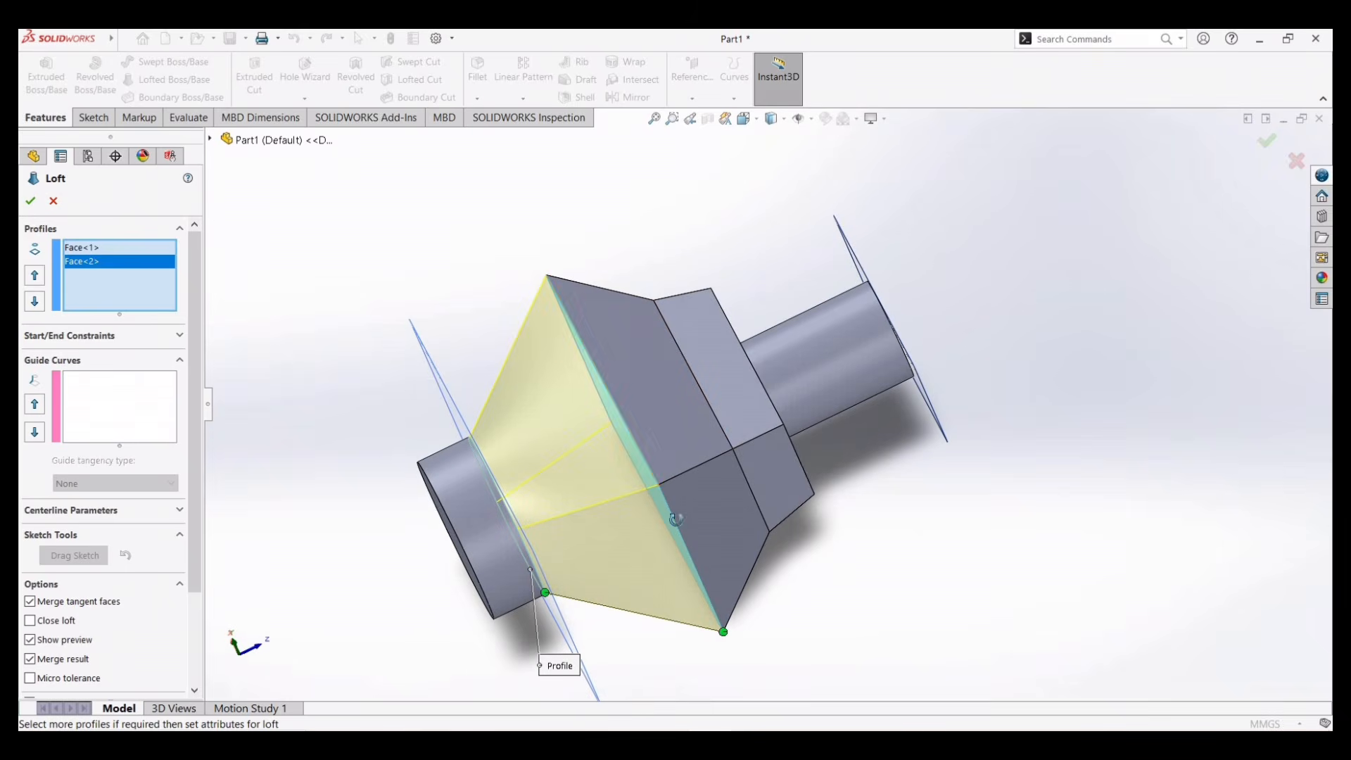
pyautogui.moveTo(637, 556); pyautogui.dragTo(359, 482, button='middle')
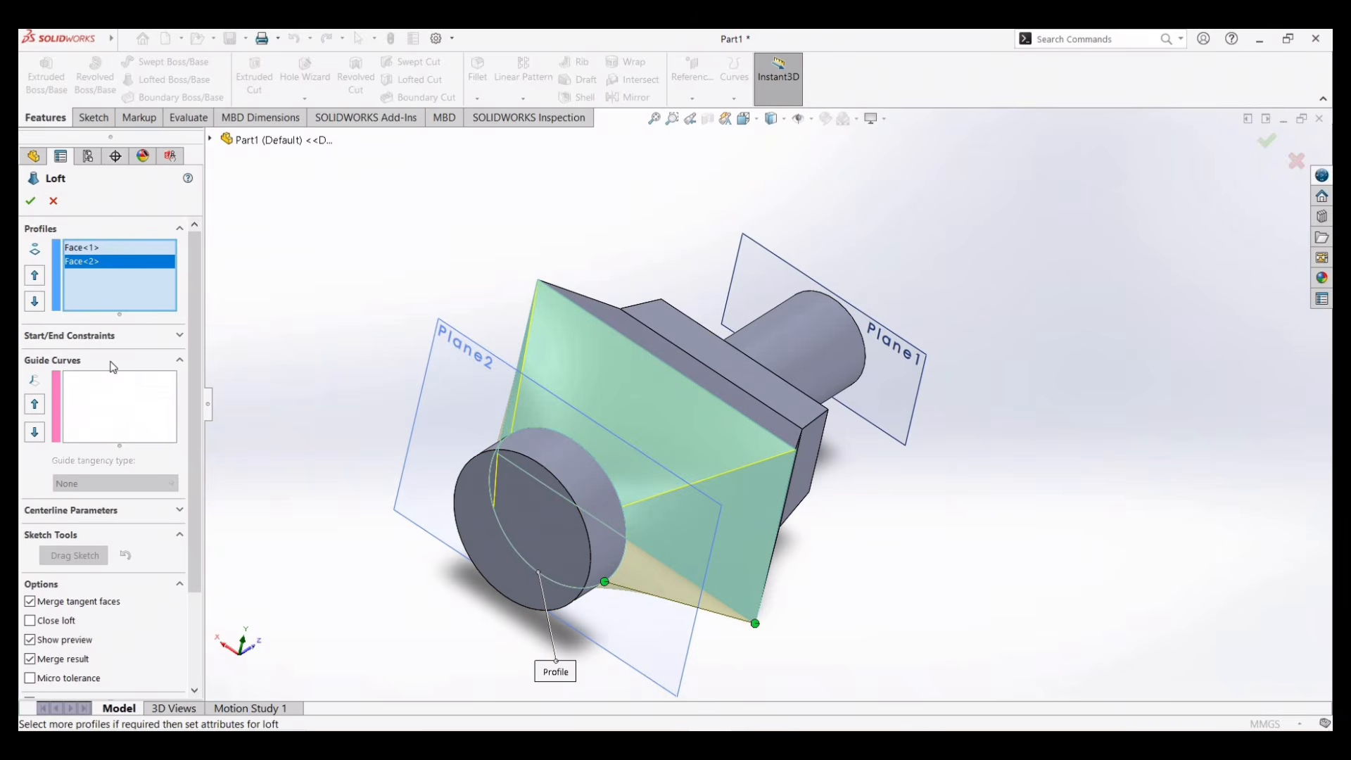
# Step: Set the loft's start constraint to Curvature To Face with the next adjacent face, trying Normal To Profile and Tangency To Face first
pyautogui.click(126, 337)
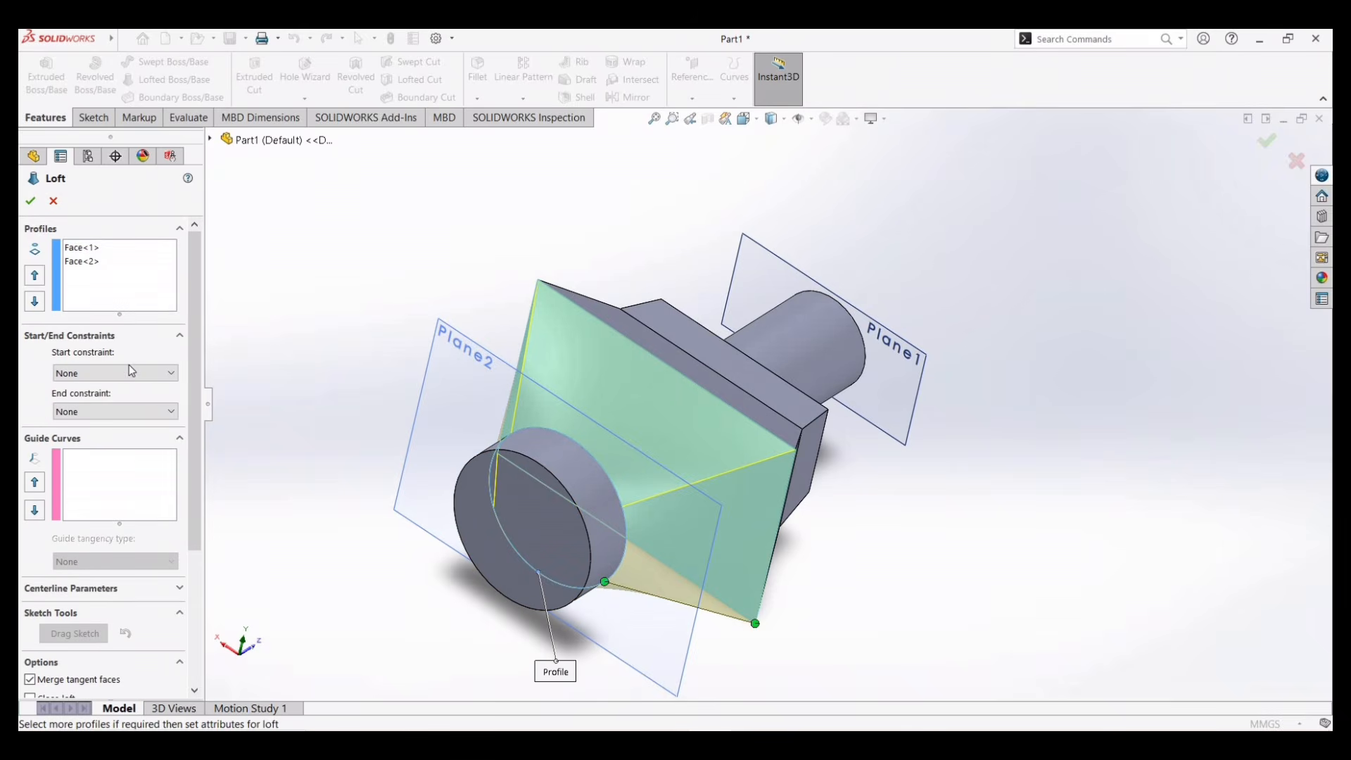
pyautogui.click(133, 375)
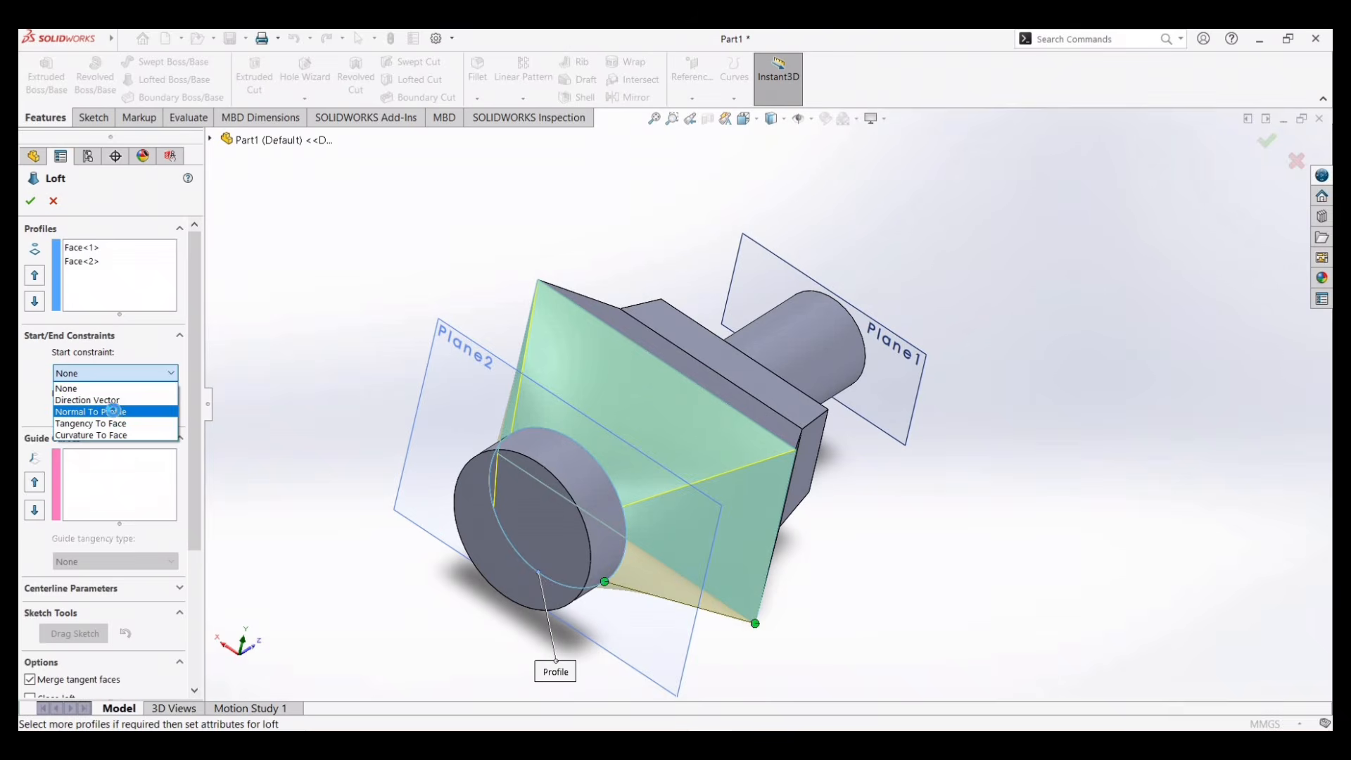
pyautogui.click(112, 411)
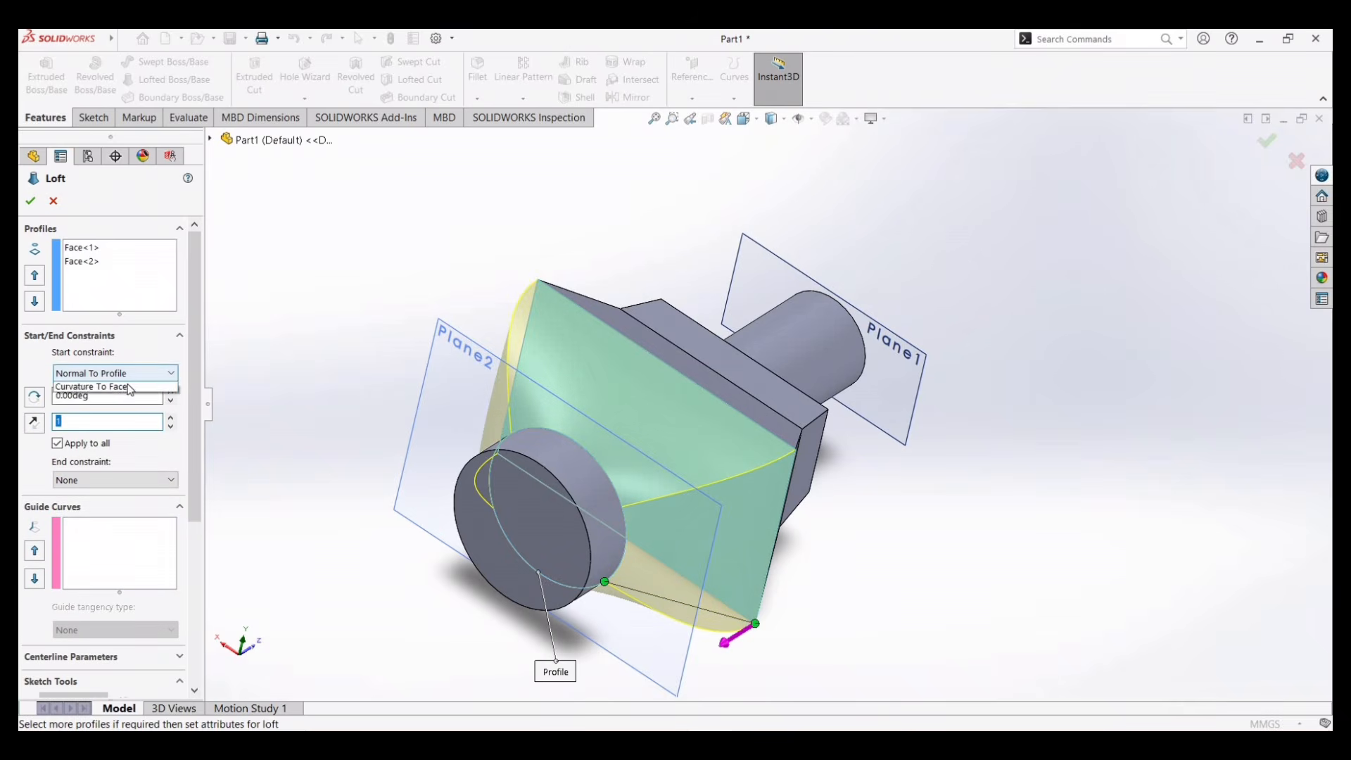
pyautogui.click(131, 376)
pyautogui.click(115, 424)
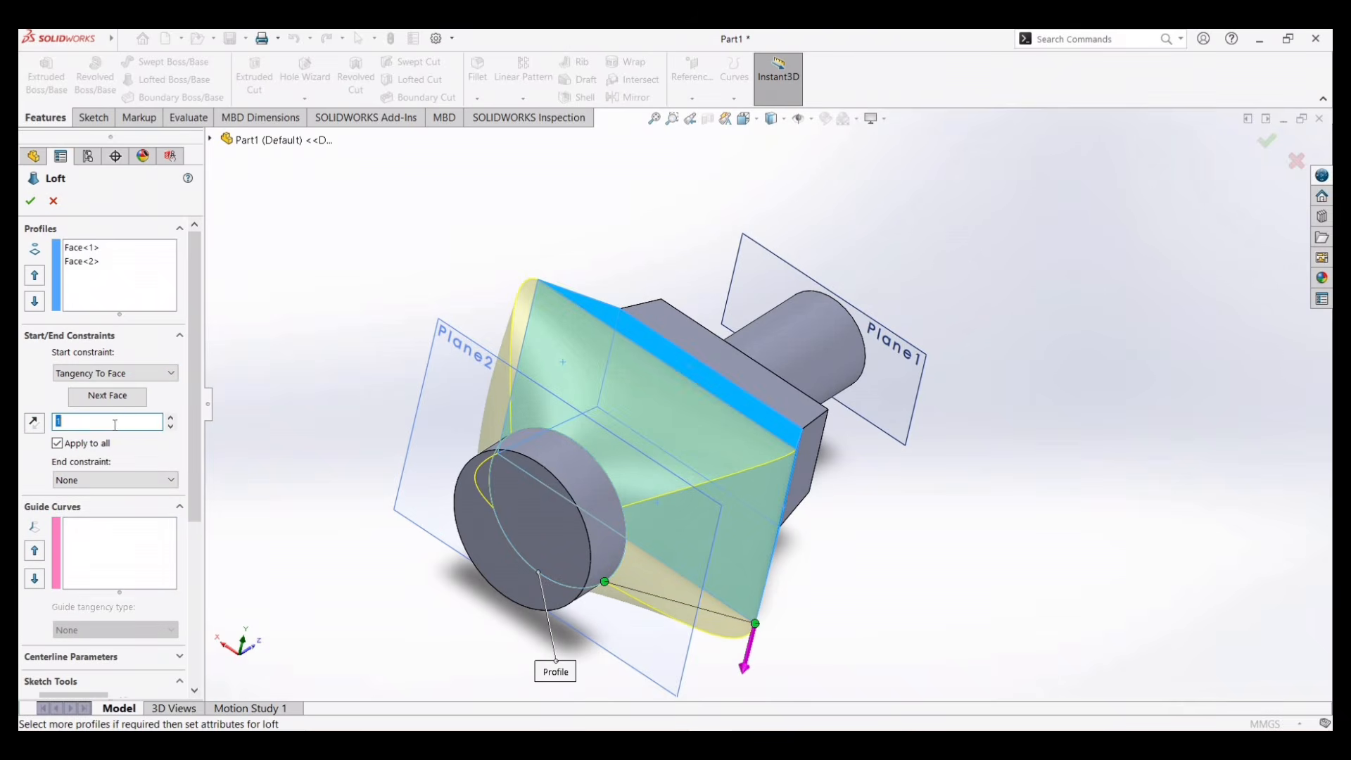
pyautogui.click(131, 374)
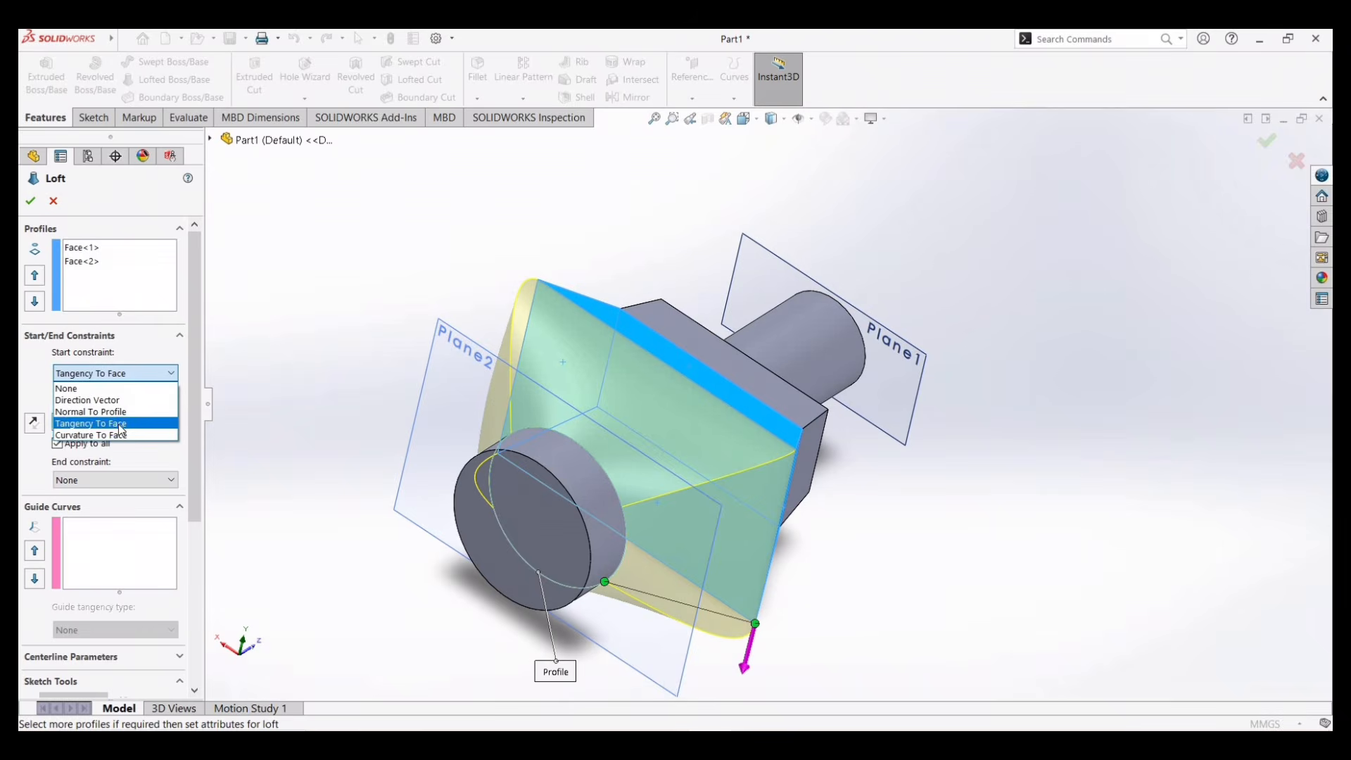
pyautogui.click(115, 434)
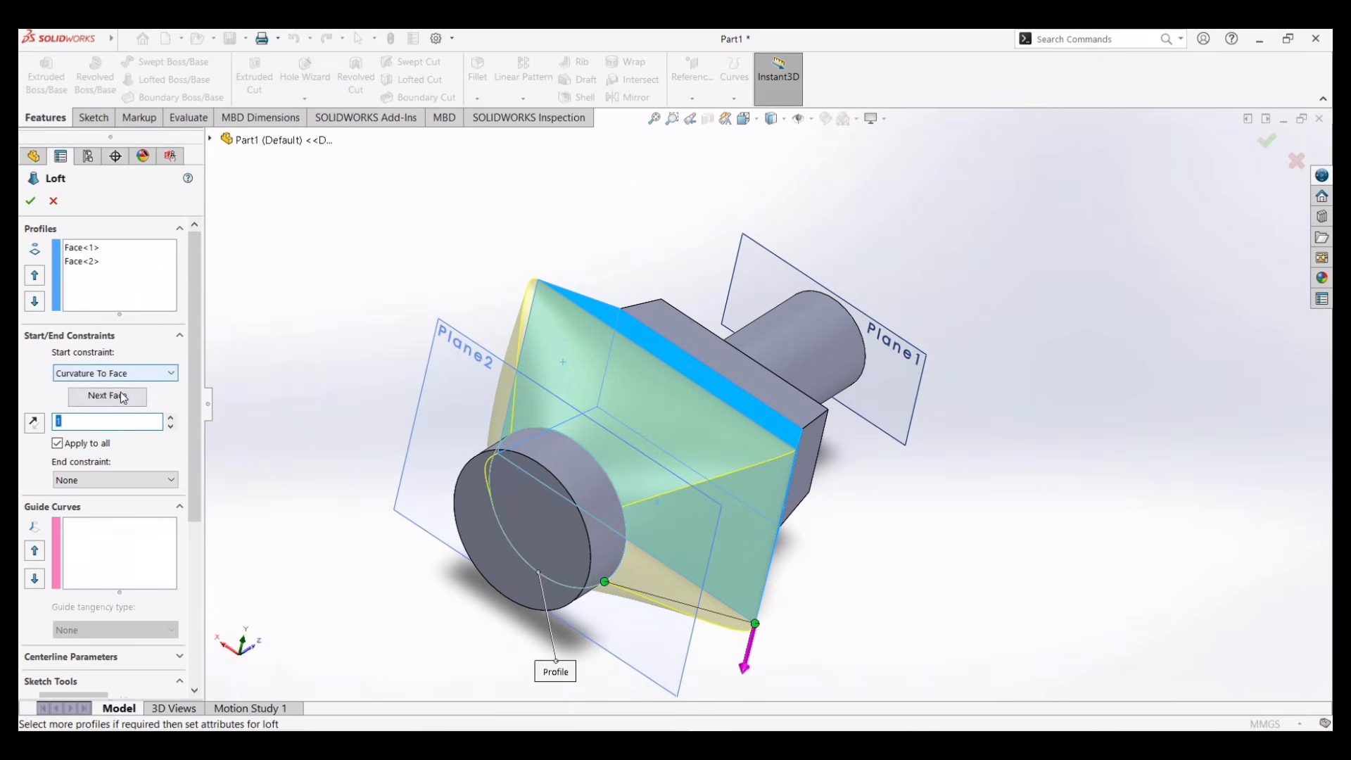
pyautogui.click(125, 404)
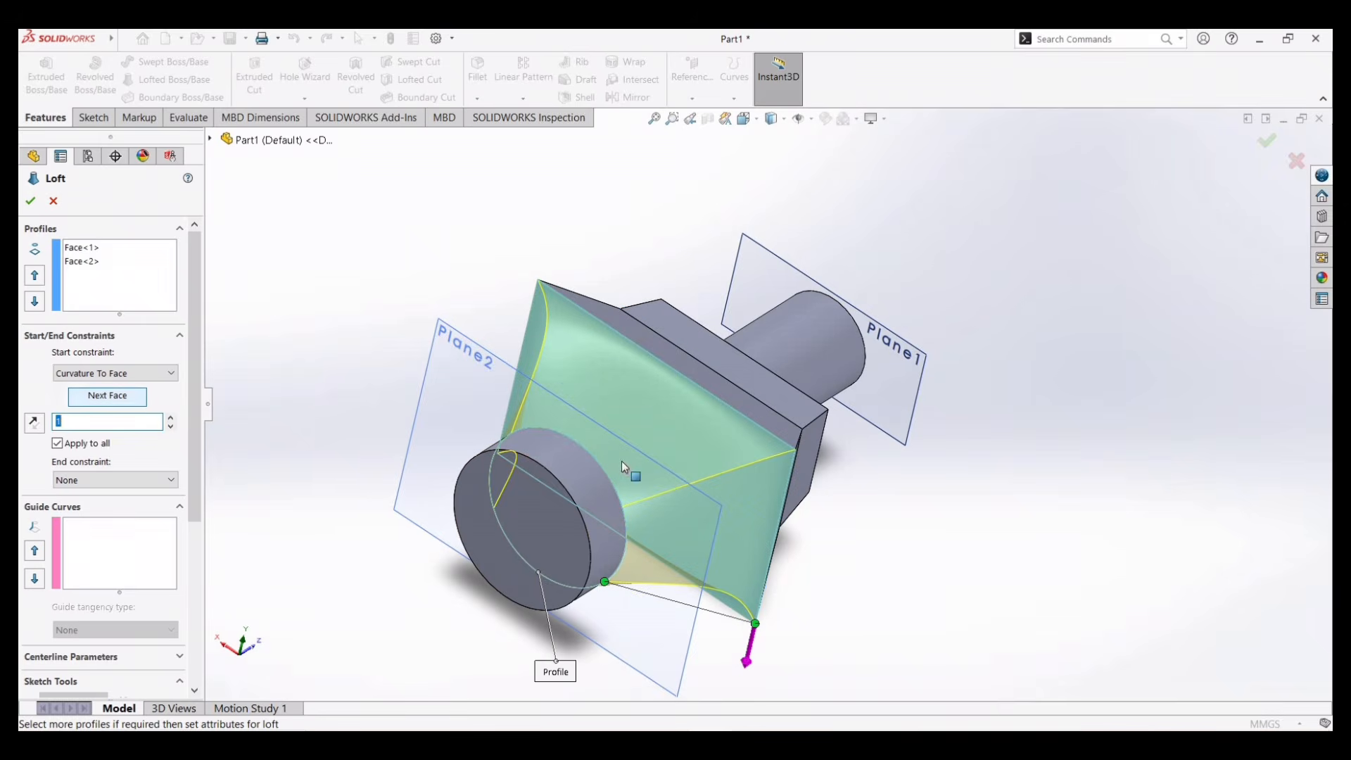
pyautogui.moveTo(622, 474); pyautogui.dragTo(522, 526, button='middle')
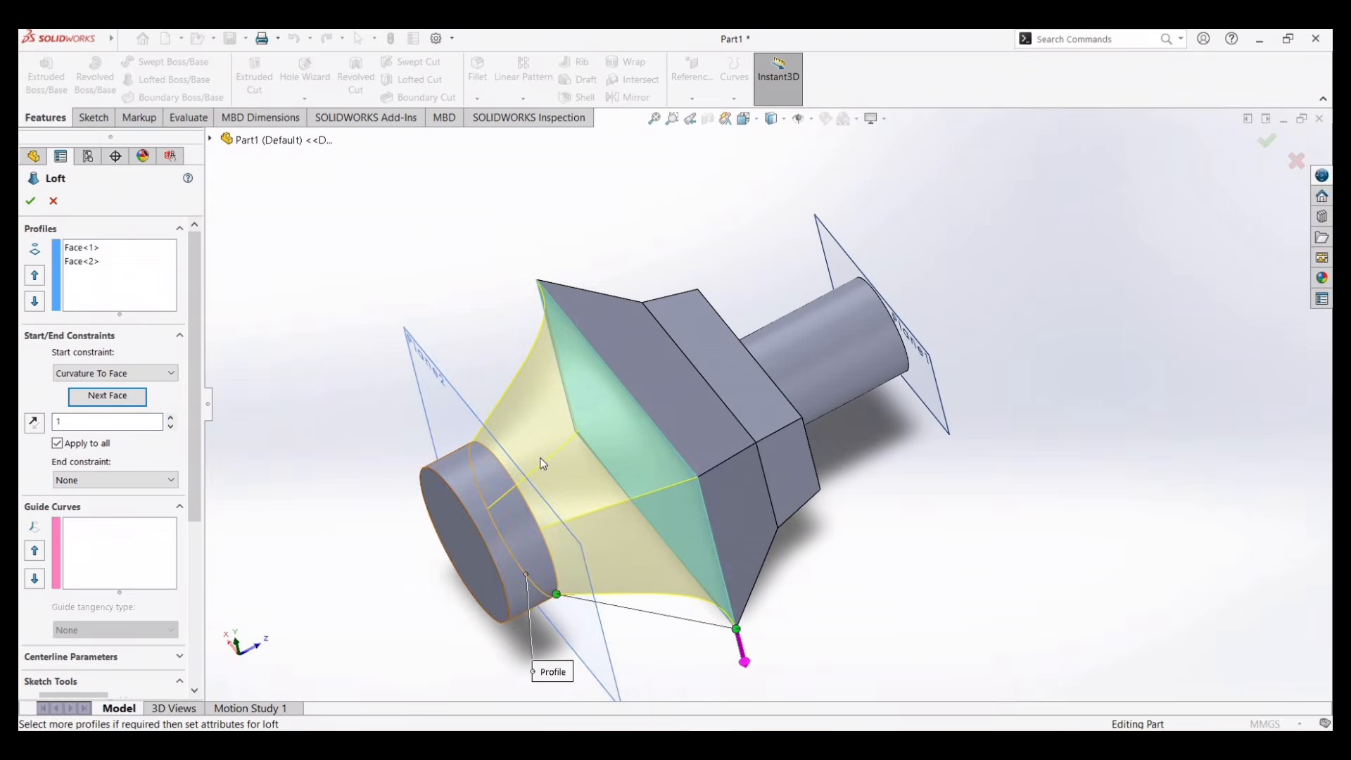
# Step: Set the loft's end constraint at the disc to Tangency To Face, trying Normal To Profile first
pyautogui.click(90, 478)
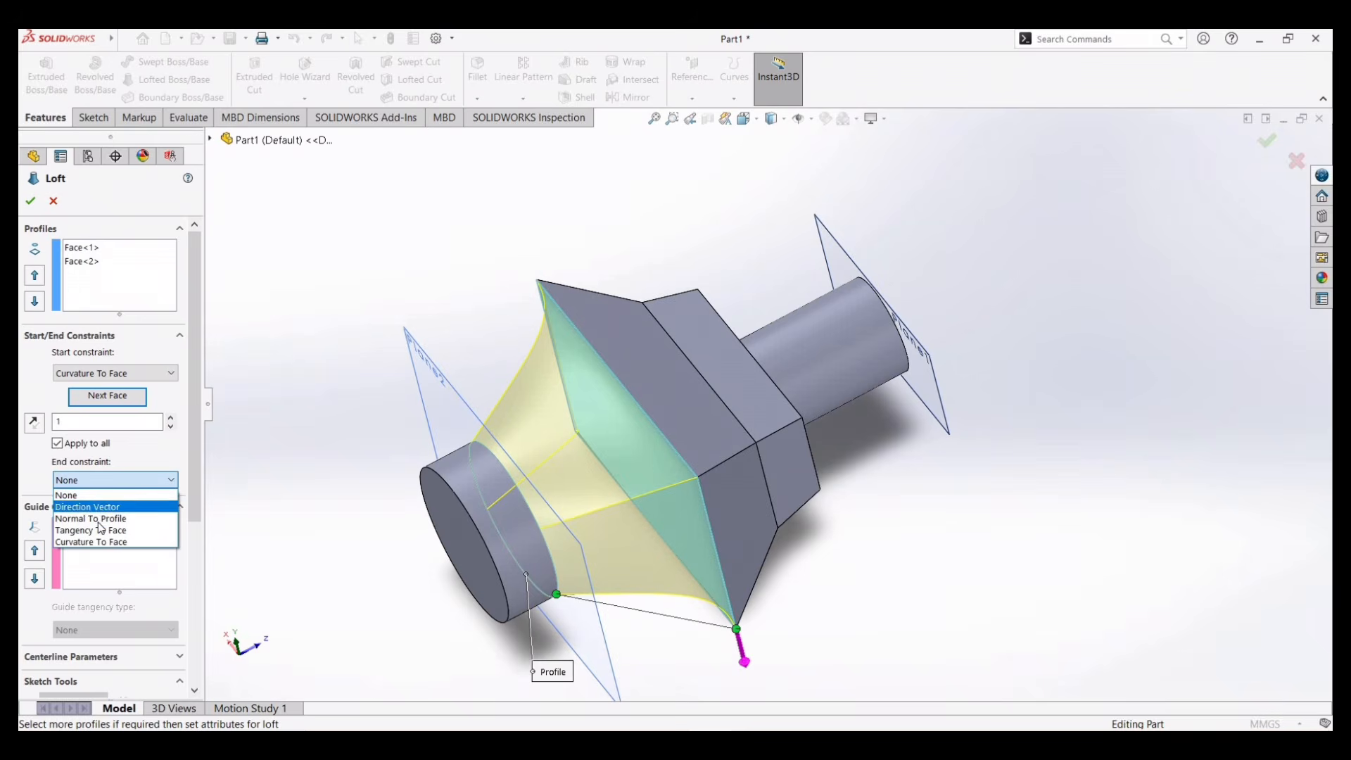
pyautogui.click(98, 520)
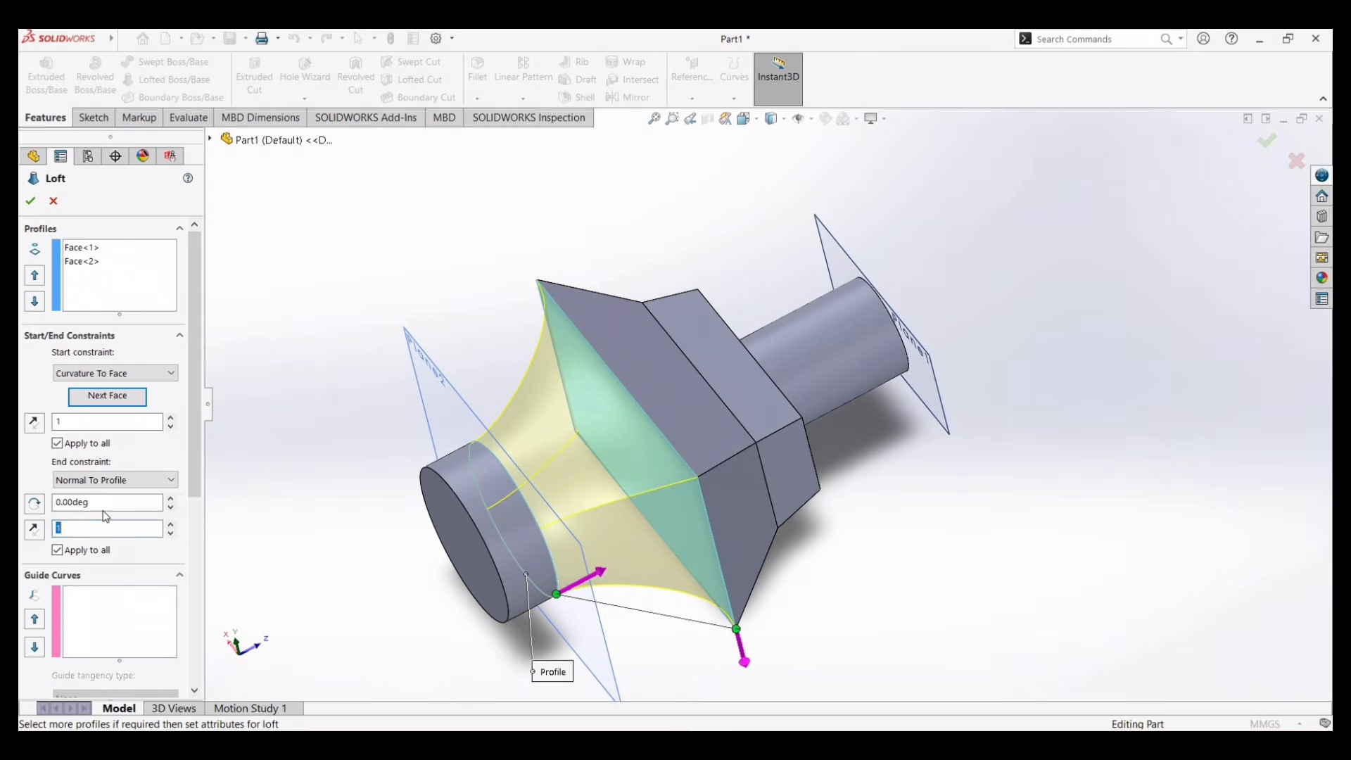
pyautogui.click(115, 482)
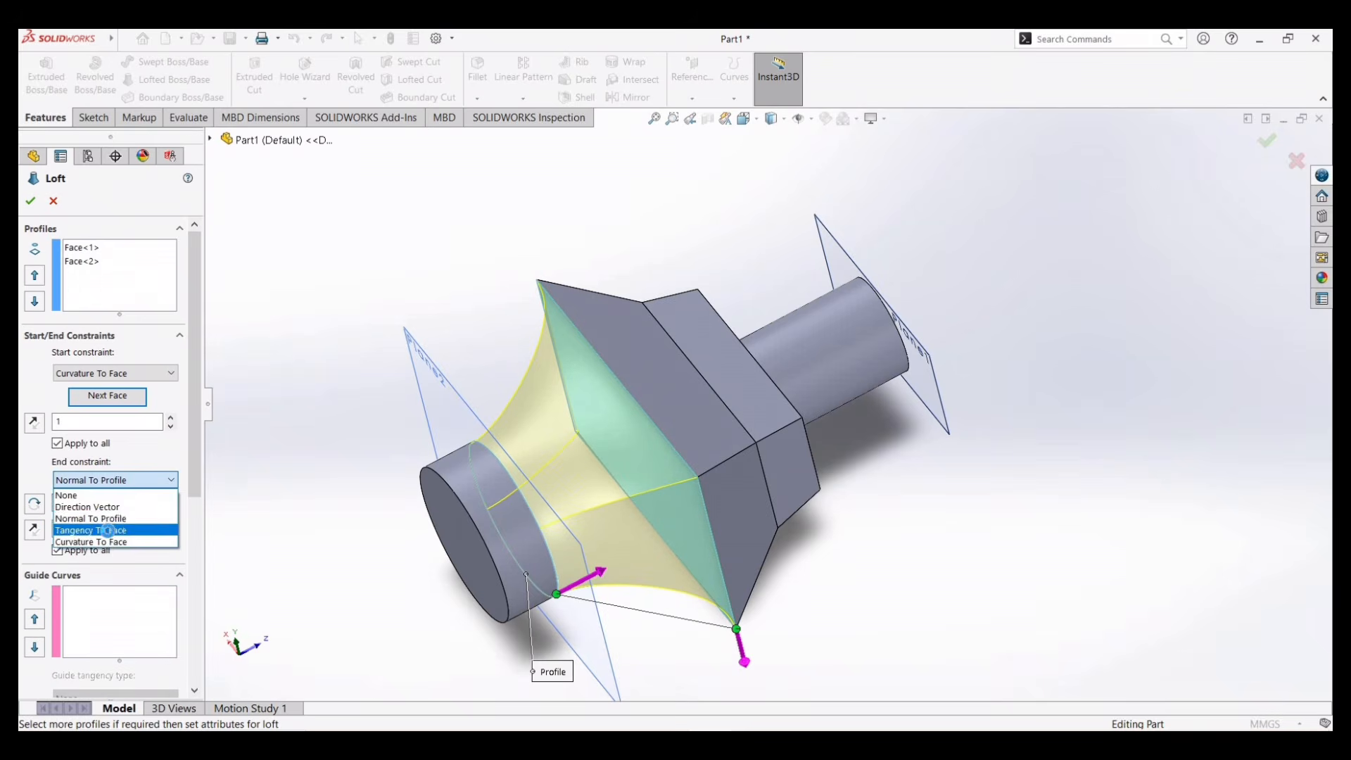
pyautogui.click(109, 528)
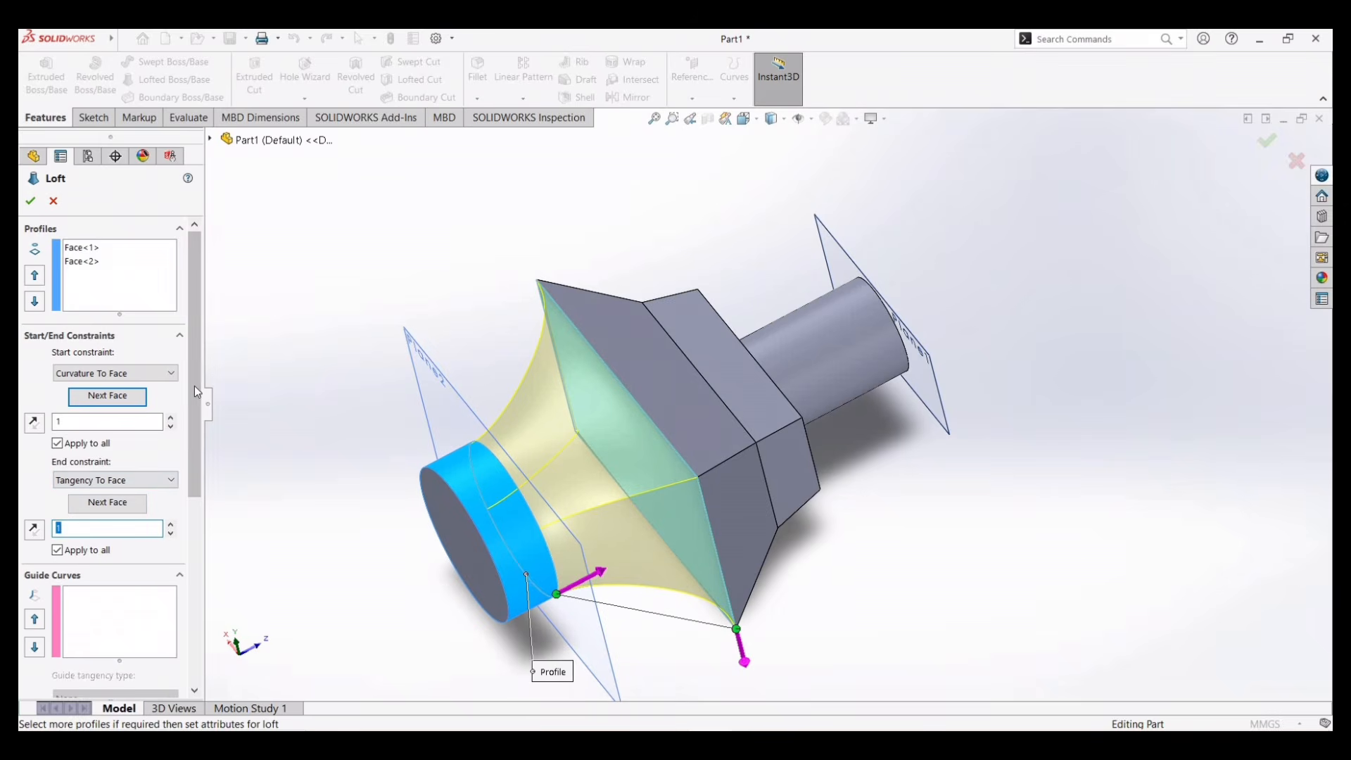
# Step: Review the remaining loft options, keep Merge result enabled, and create the loft joining the body and disc
pyautogui.moveTo(193, 391); pyautogui.dragTo(195, 513)
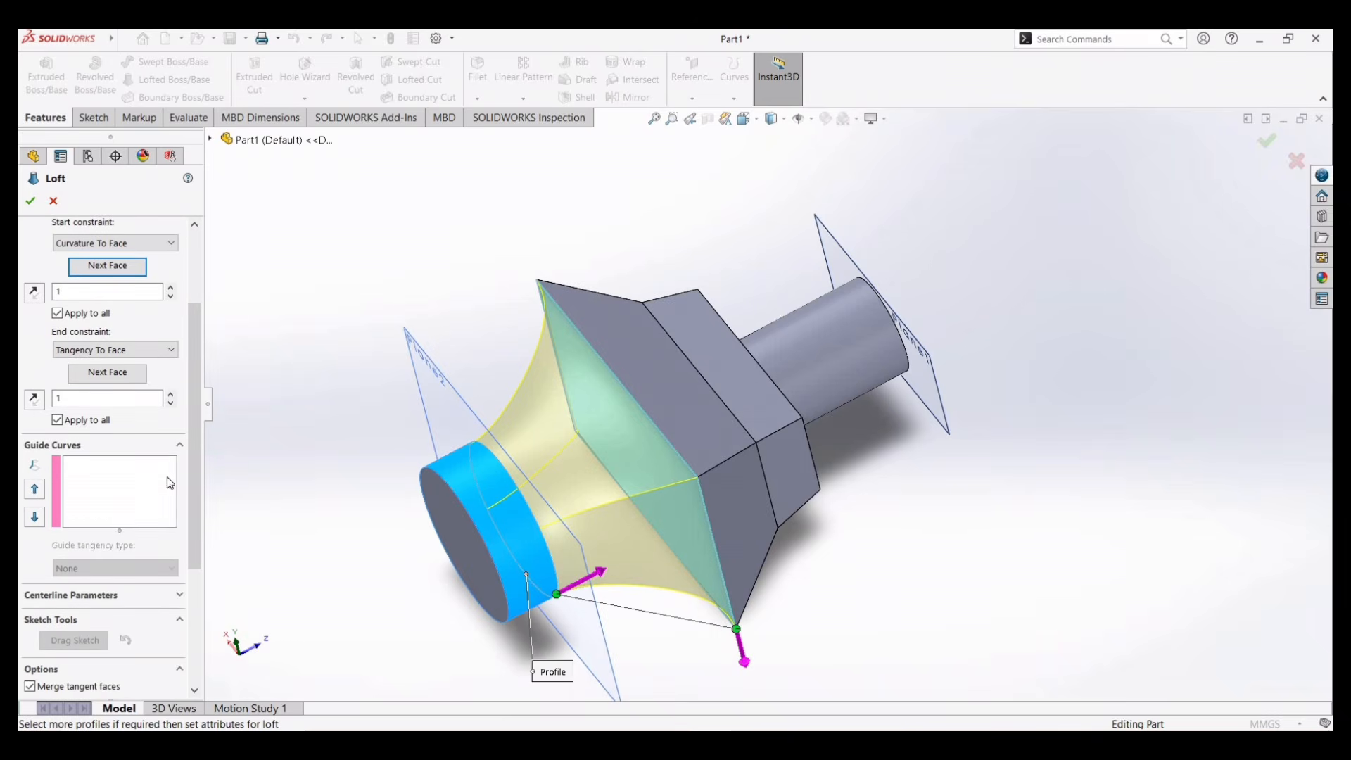
pyautogui.moveTo(196, 456); pyautogui.dragTo(191, 567)
pyautogui.scroll(-1, 144, 562)
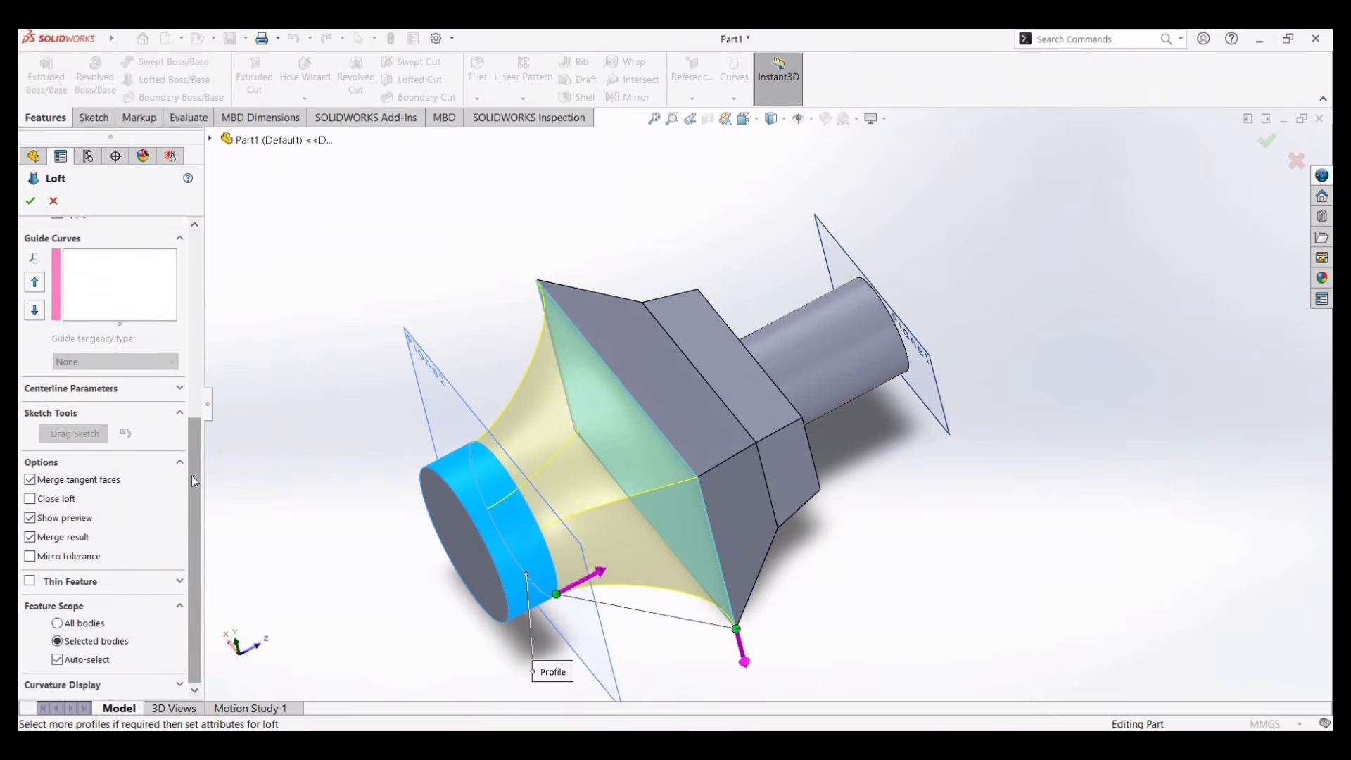
pyautogui.moveTo(204, 390); pyautogui.dragTo(201, 251)
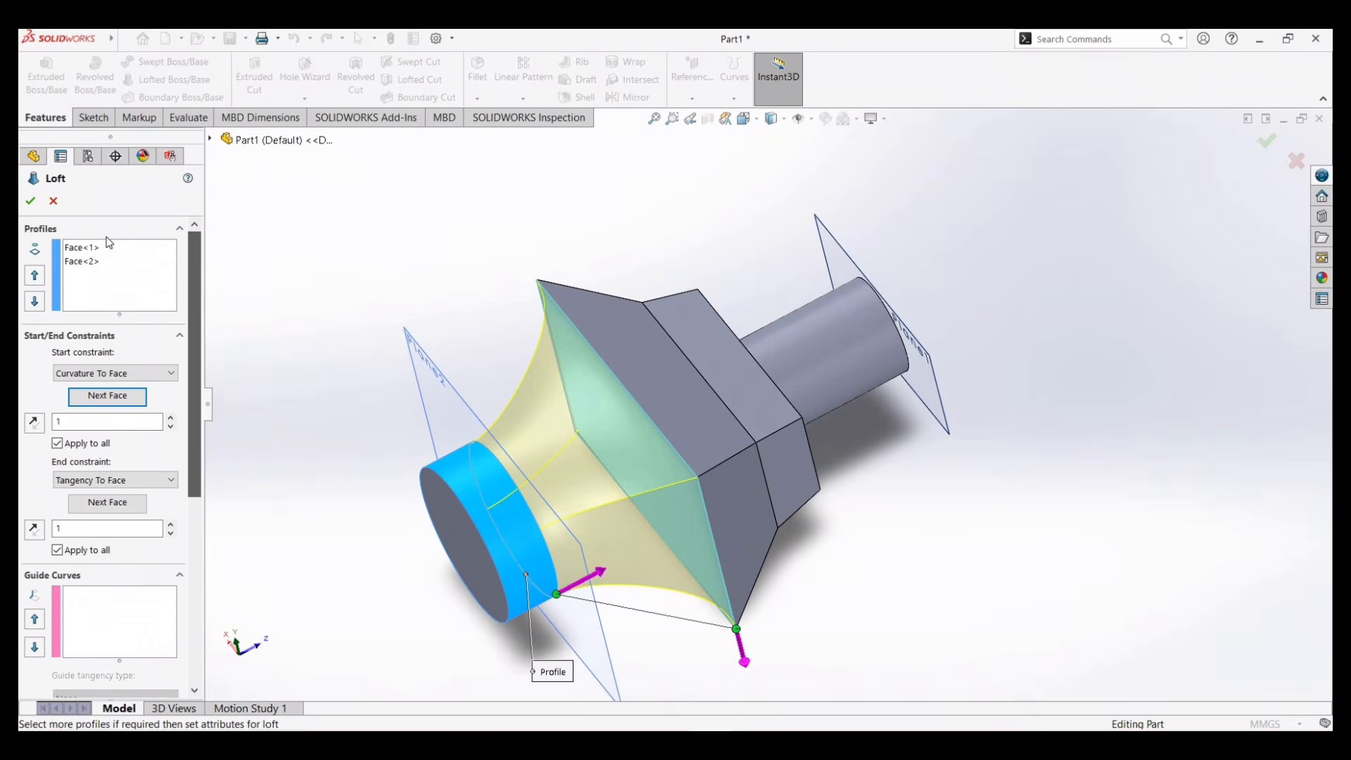
pyautogui.click(33, 203)
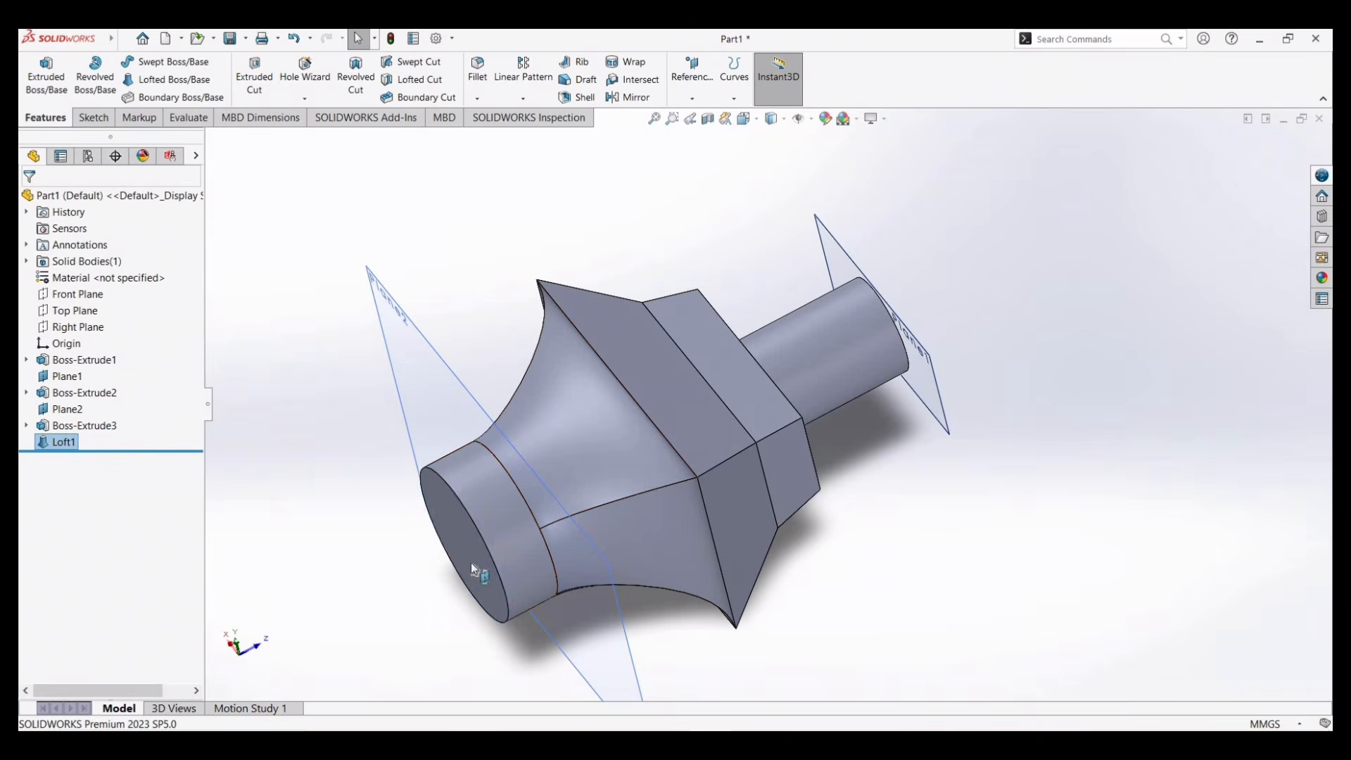
# Step: Sketch a circle about 21 mm in diameter centred on the origin on the disc's outer circular face
pyautogui.moveTo(451, 586); pyautogui.dragTo(394, 600, button='middle')
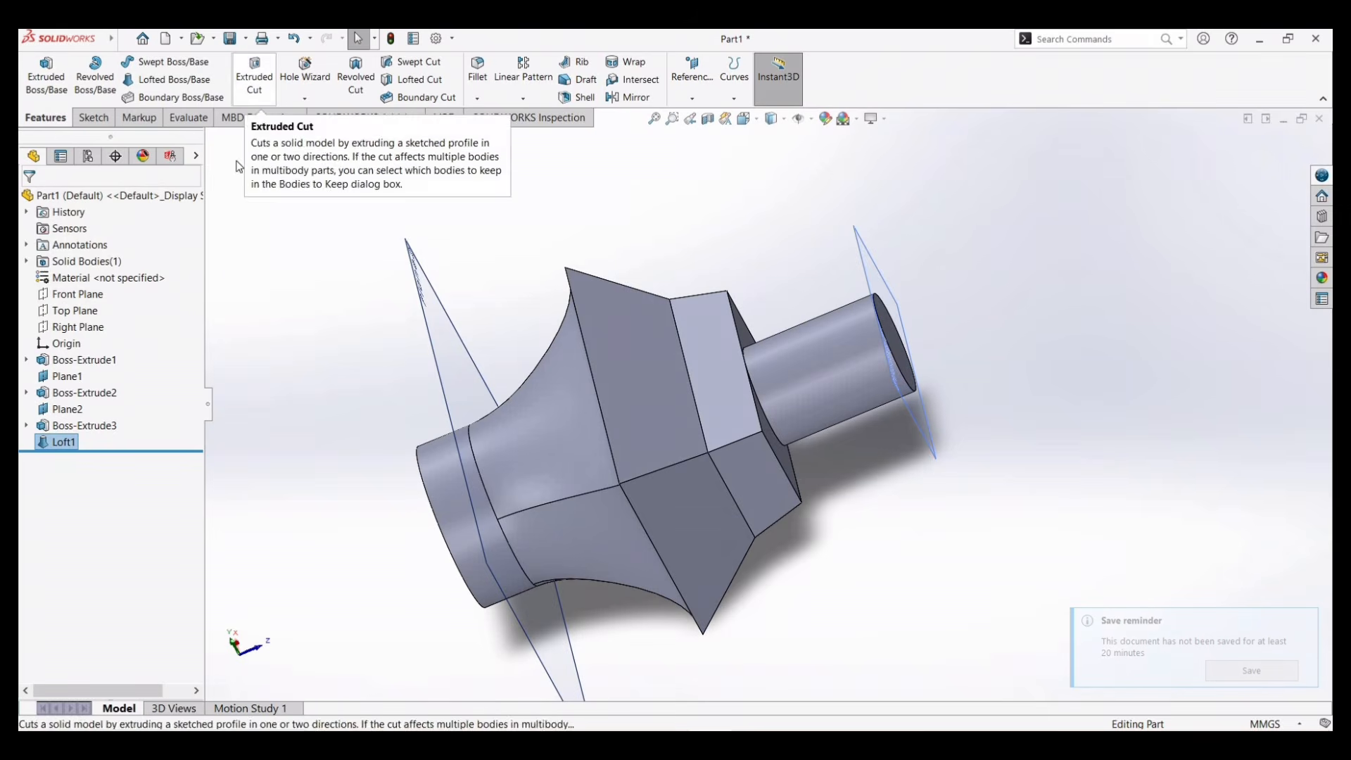
pyautogui.moveTo(296, 380); pyautogui.dragTo(510, 533, button='middle')
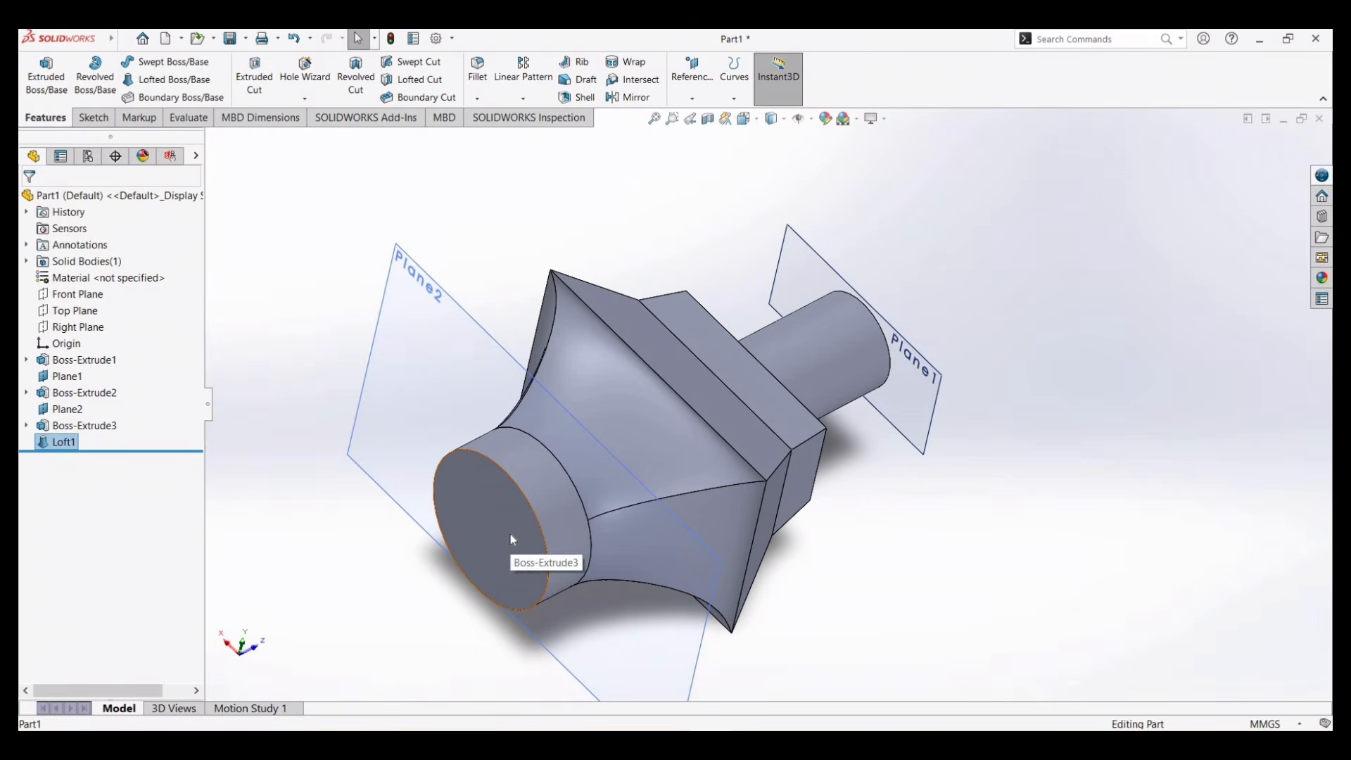
pyautogui.click(510, 533)
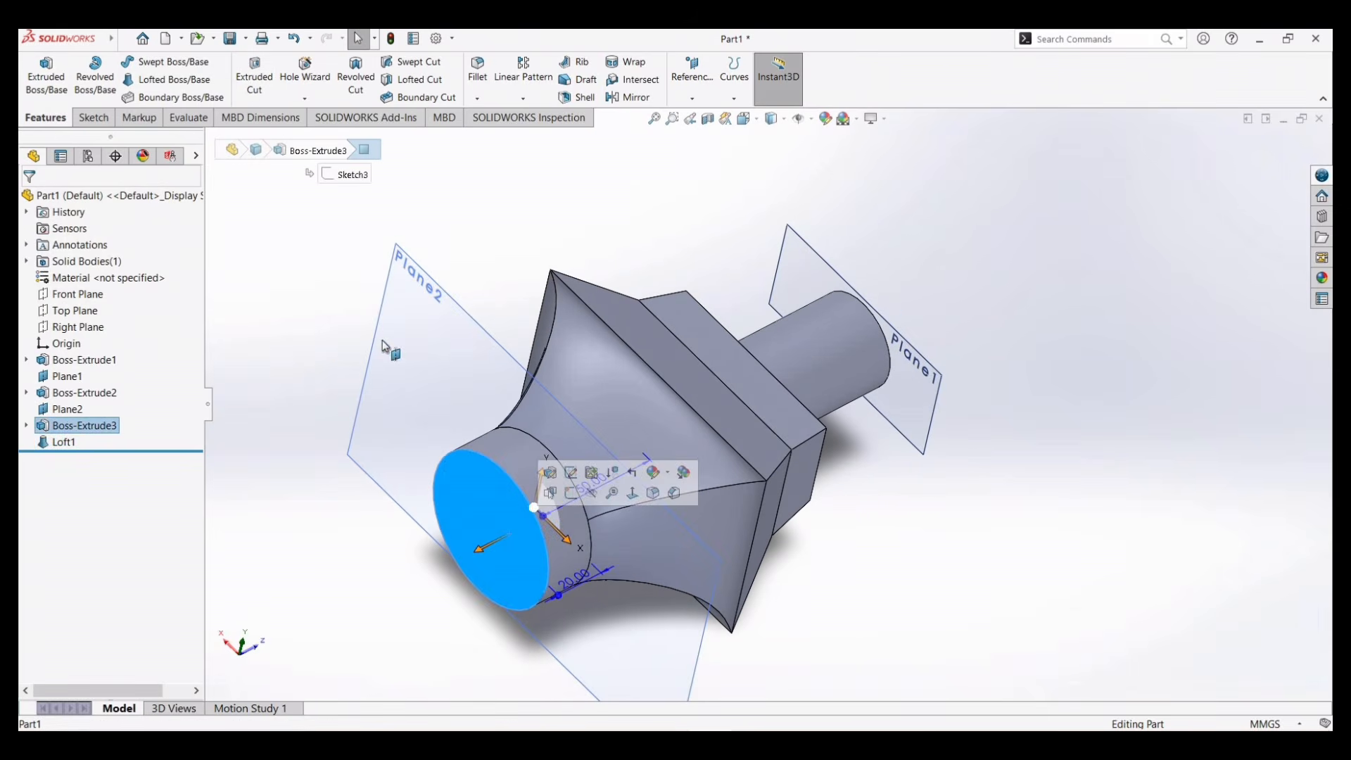
pyautogui.click(103, 120)
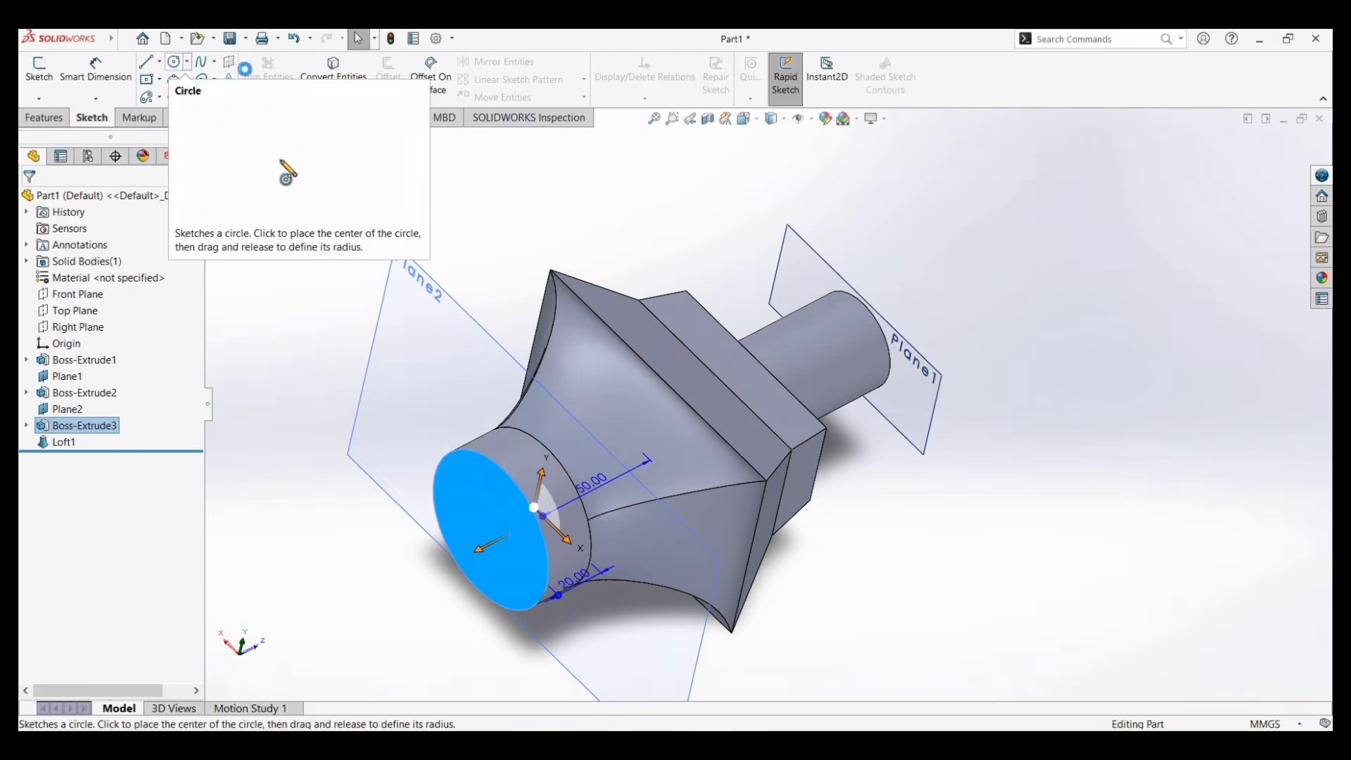
pyautogui.click(175, 62)
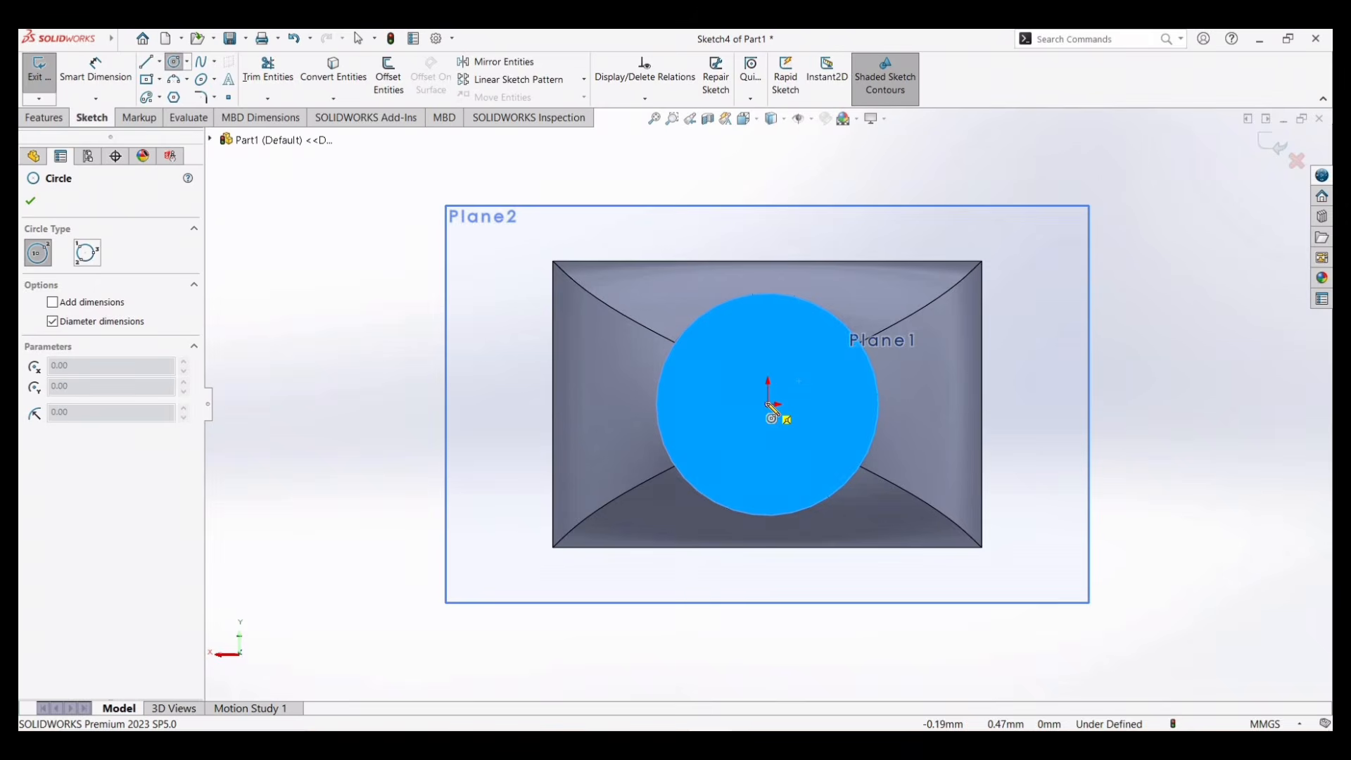
pyautogui.click(788, 425)
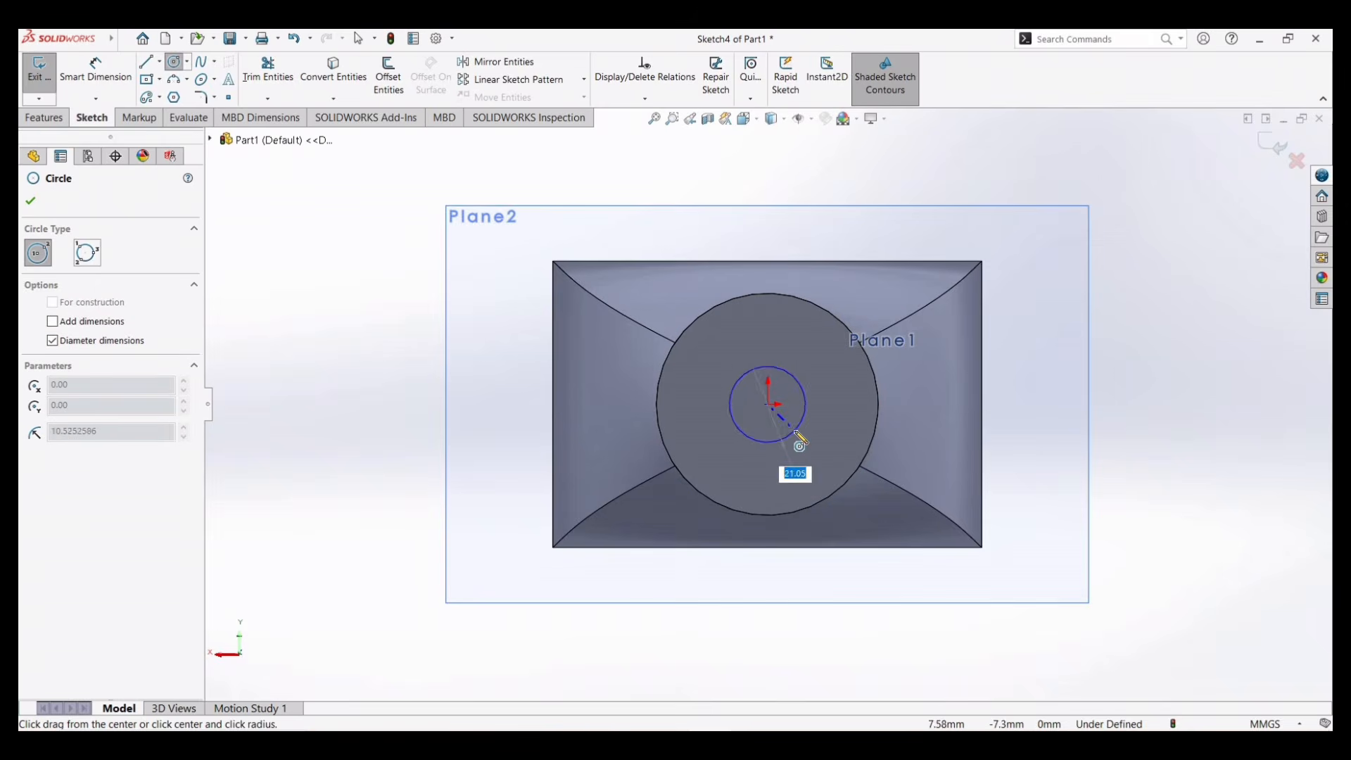
pyautogui.click(802, 426)
# Step: Start an extruded cut from the disc's circle, trying a blind depth of 46 mm and a 10° outward draft
pyautogui.moveTo(1052, 425)
pyautogui.mouseDown(button='middle')
pyautogui.moveTo(951, 512)
pyautogui.moveTo(966, 516)
pyautogui.mouseUp(button='middle')
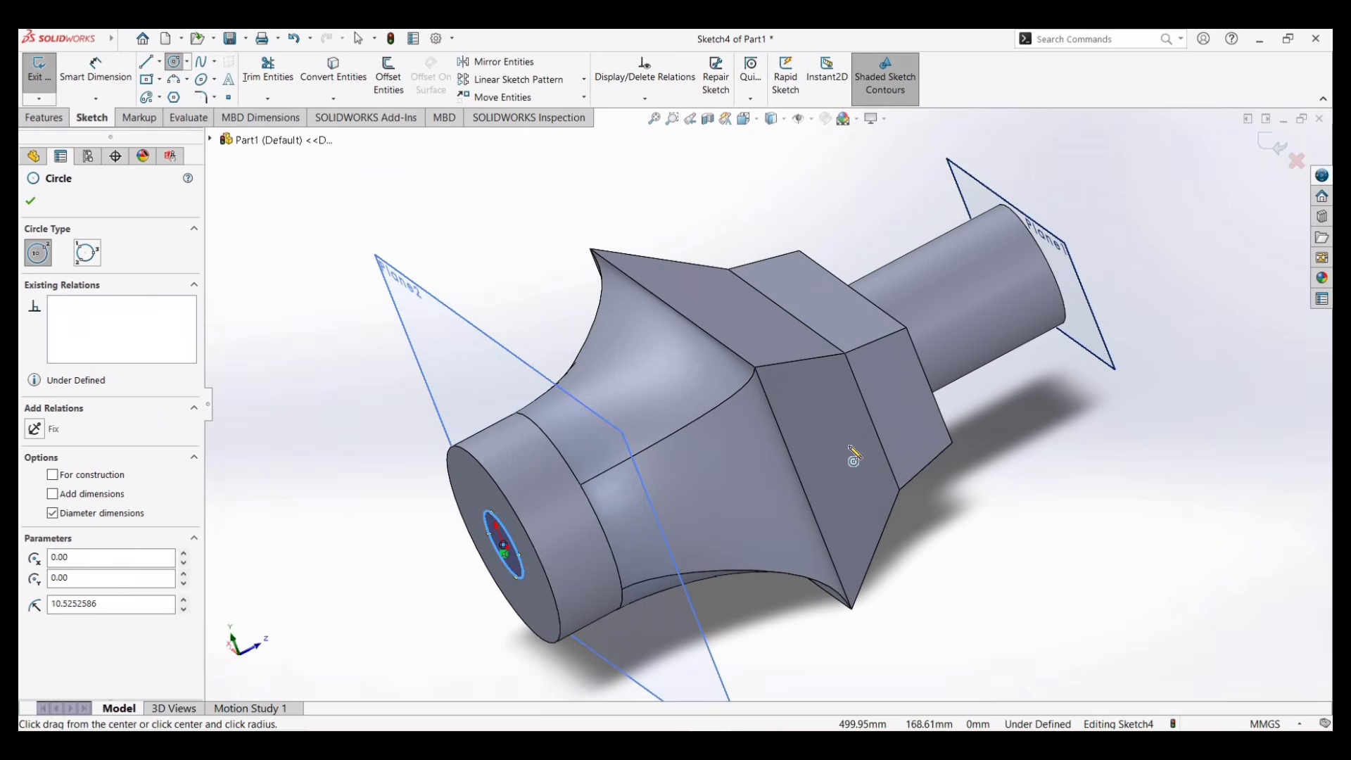
pyautogui.click(46, 118)
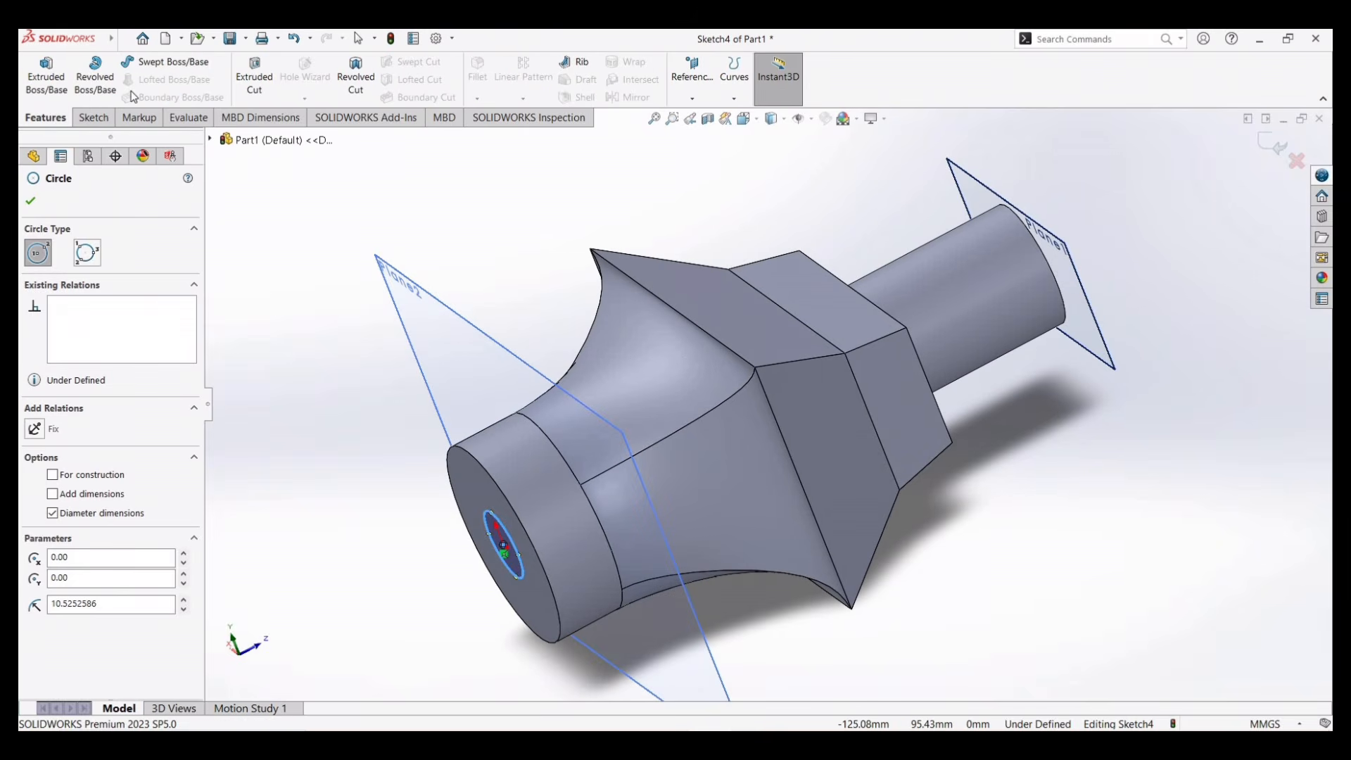
pyautogui.click(252, 68)
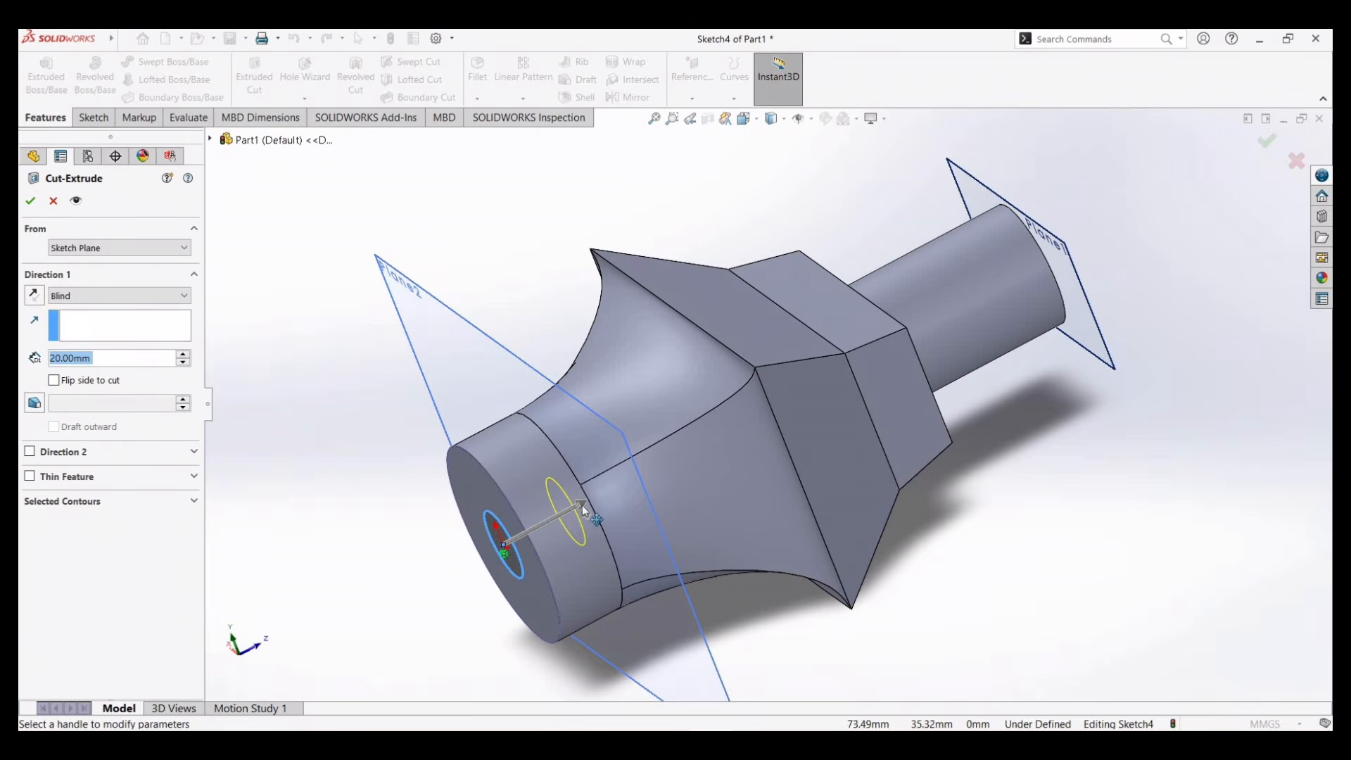
pyautogui.moveTo(581, 504); pyautogui.dragTo(1066, 245)
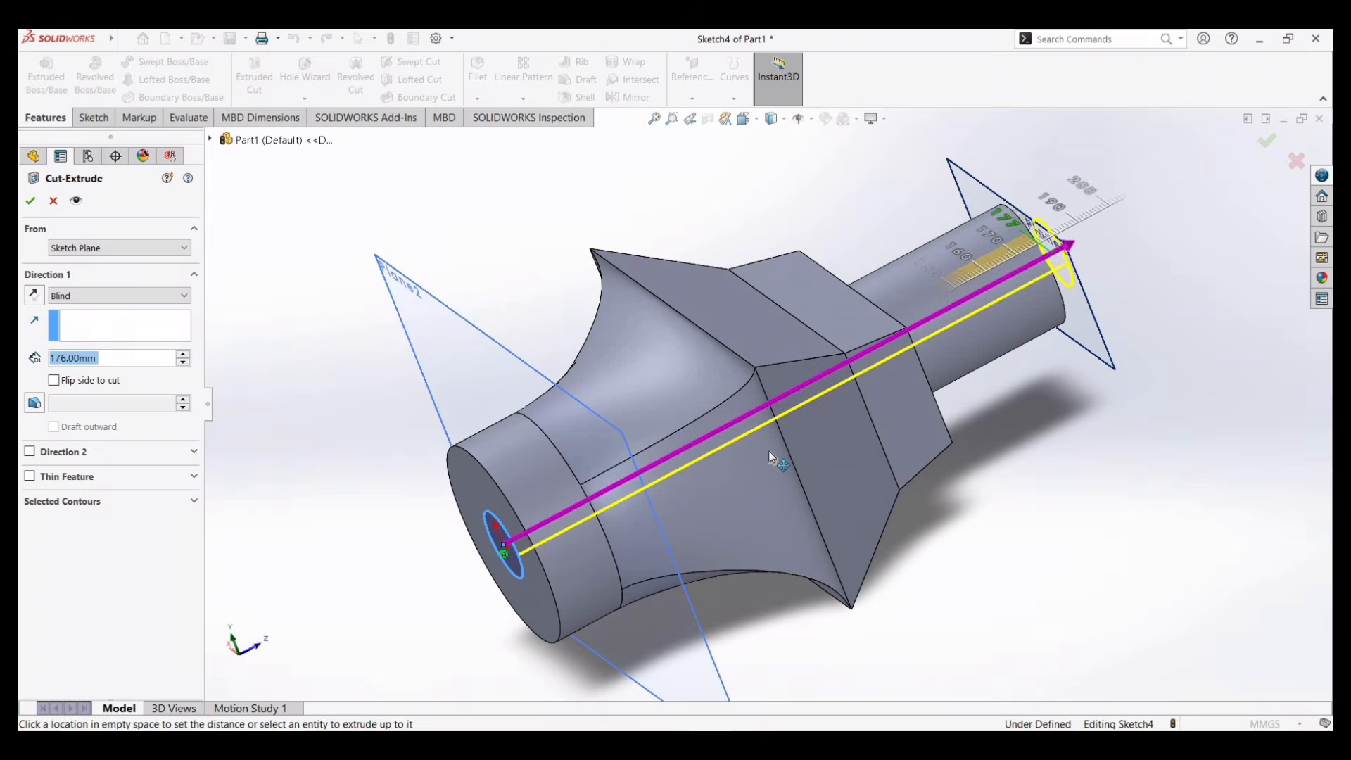
pyautogui.click(697, 509)
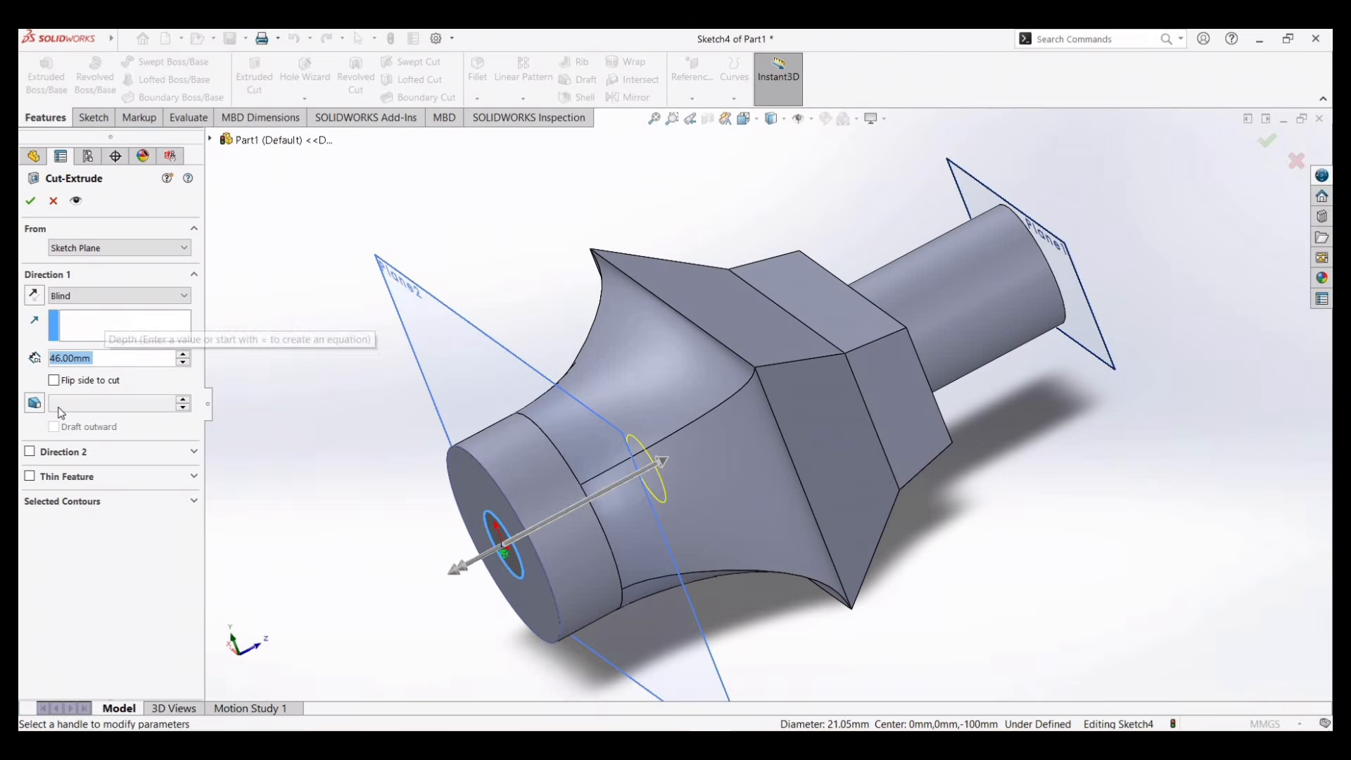
pyautogui.click(35, 404)
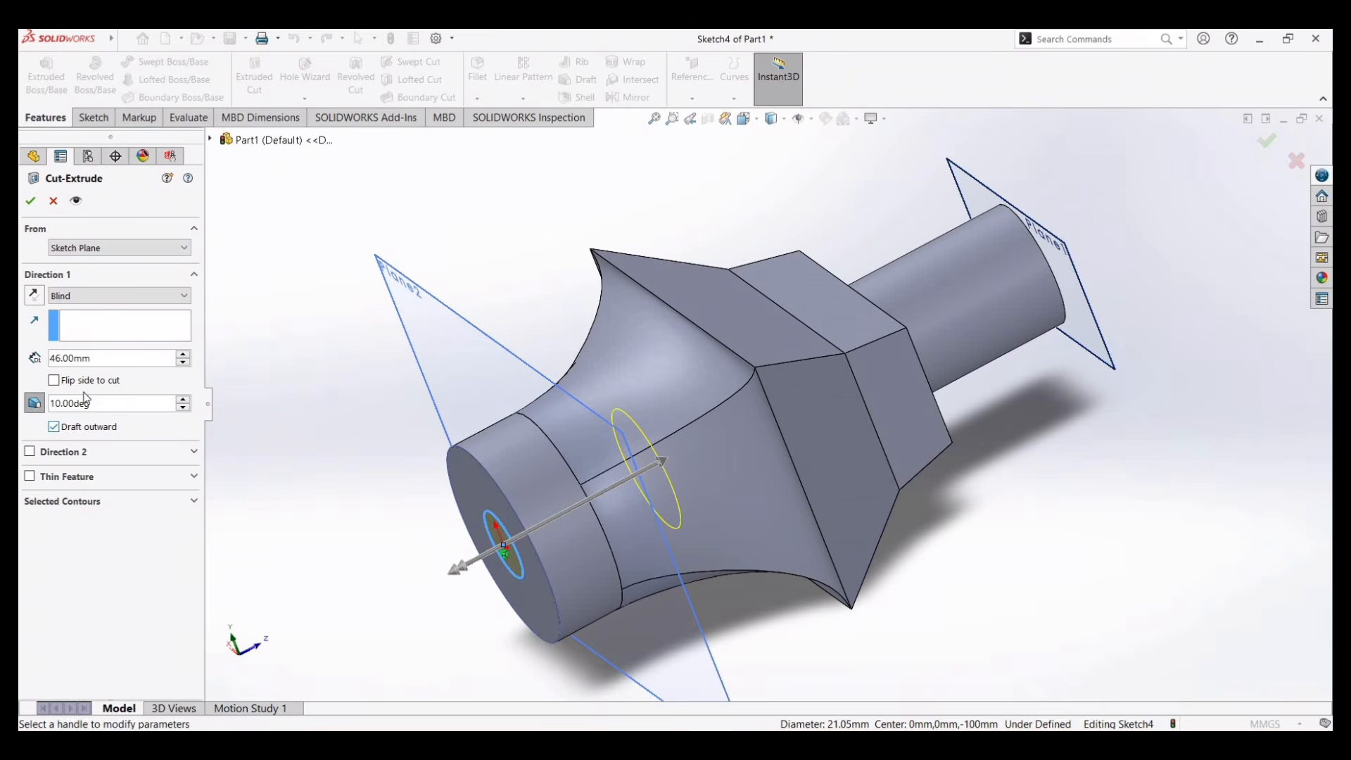
pyautogui.click(36, 406)
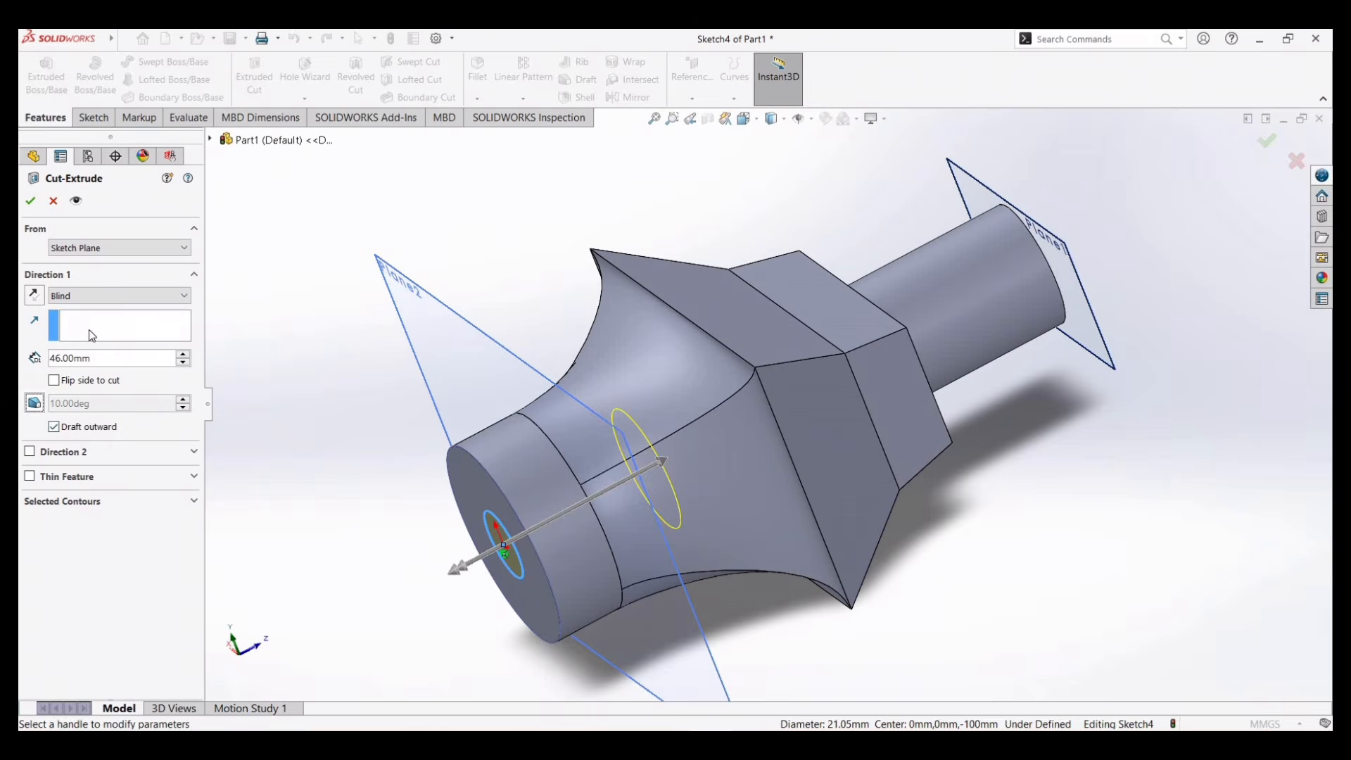
# Step: Cut the circular hole through the part using Up To Surface, ending at the far end face of the cylinder
pyautogui.click(90, 299)
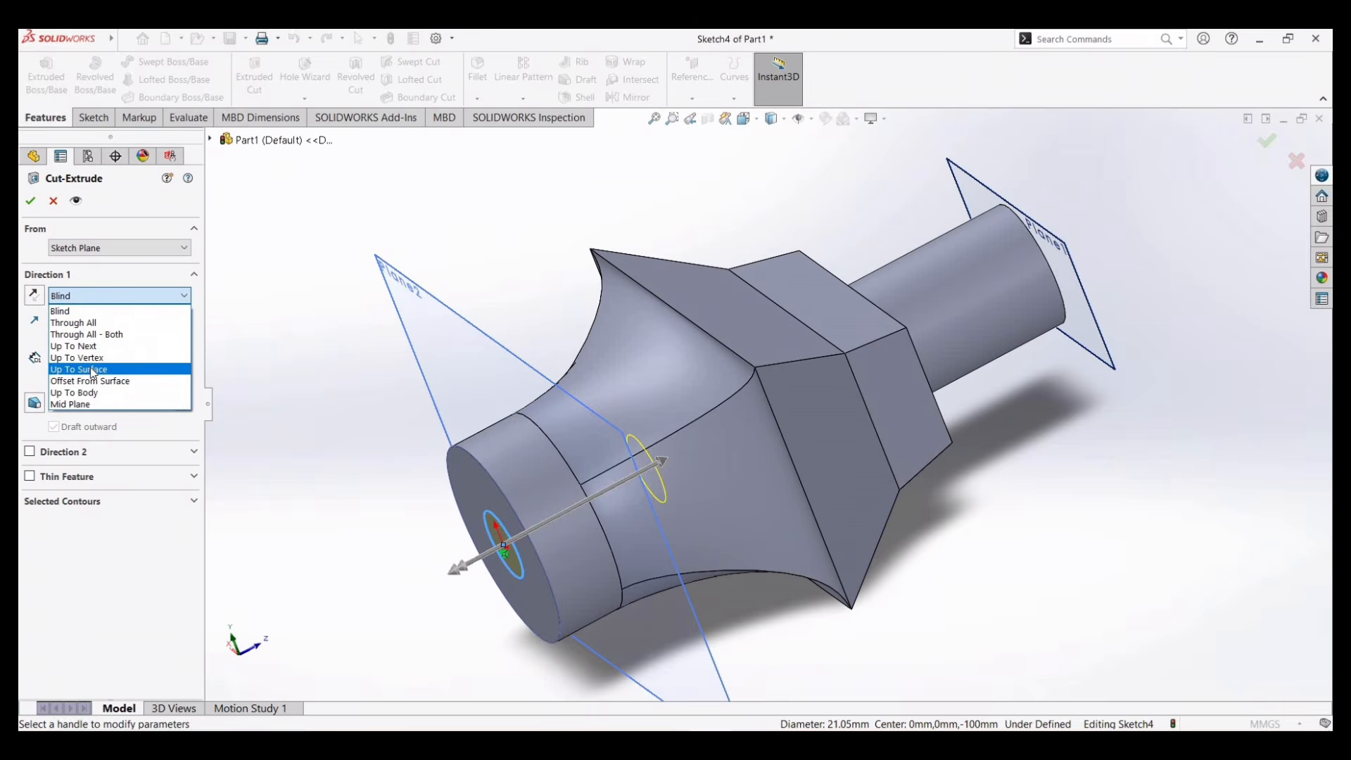
pyautogui.click(97, 376)
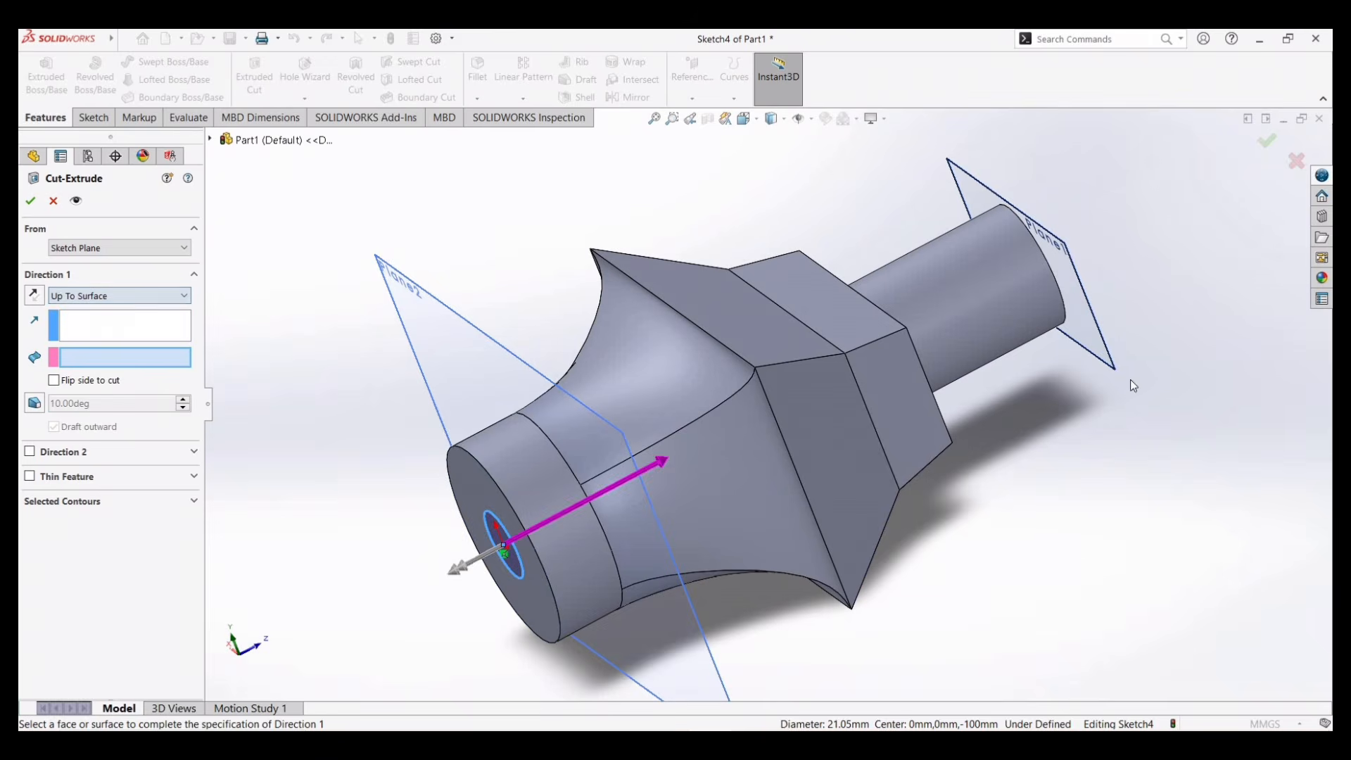
pyautogui.moveTo(1109, 424); pyautogui.dragTo(903, 401, button='middle')
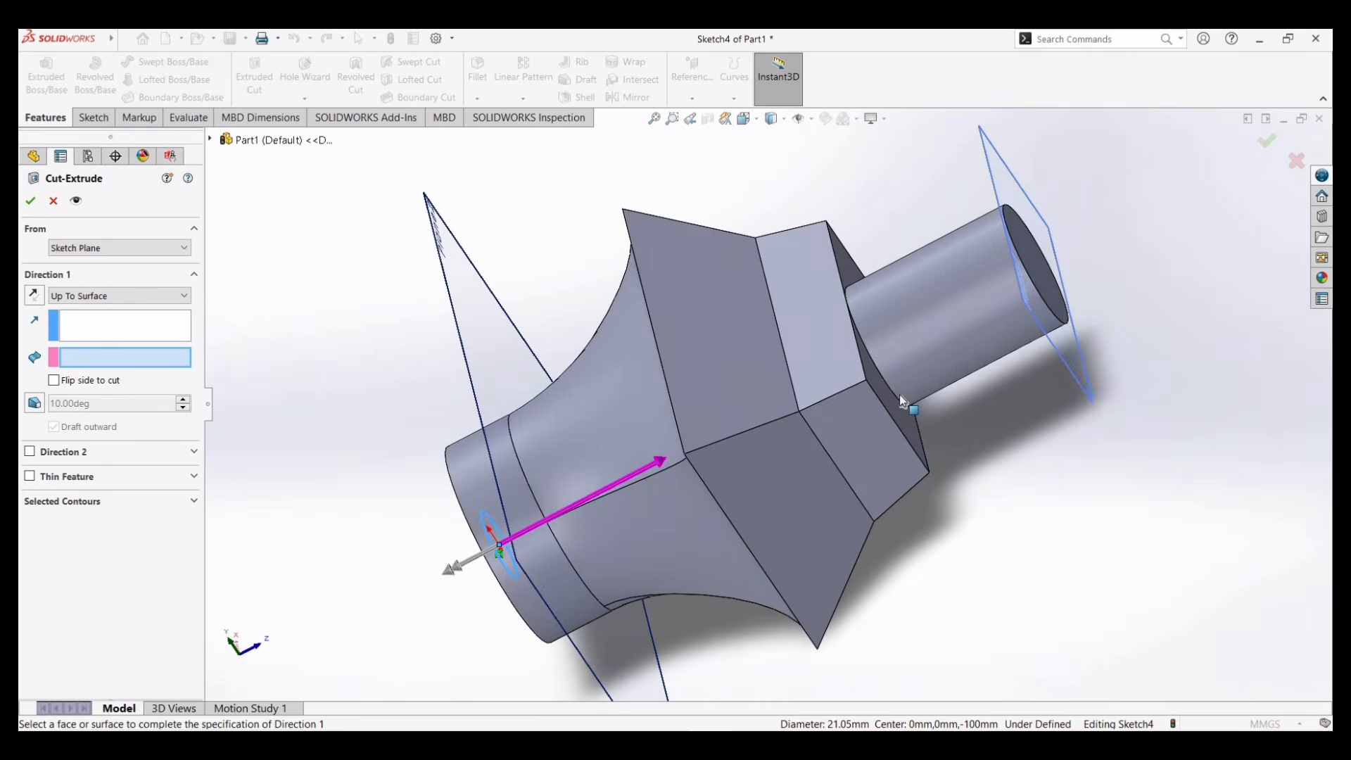
pyautogui.click(1053, 288)
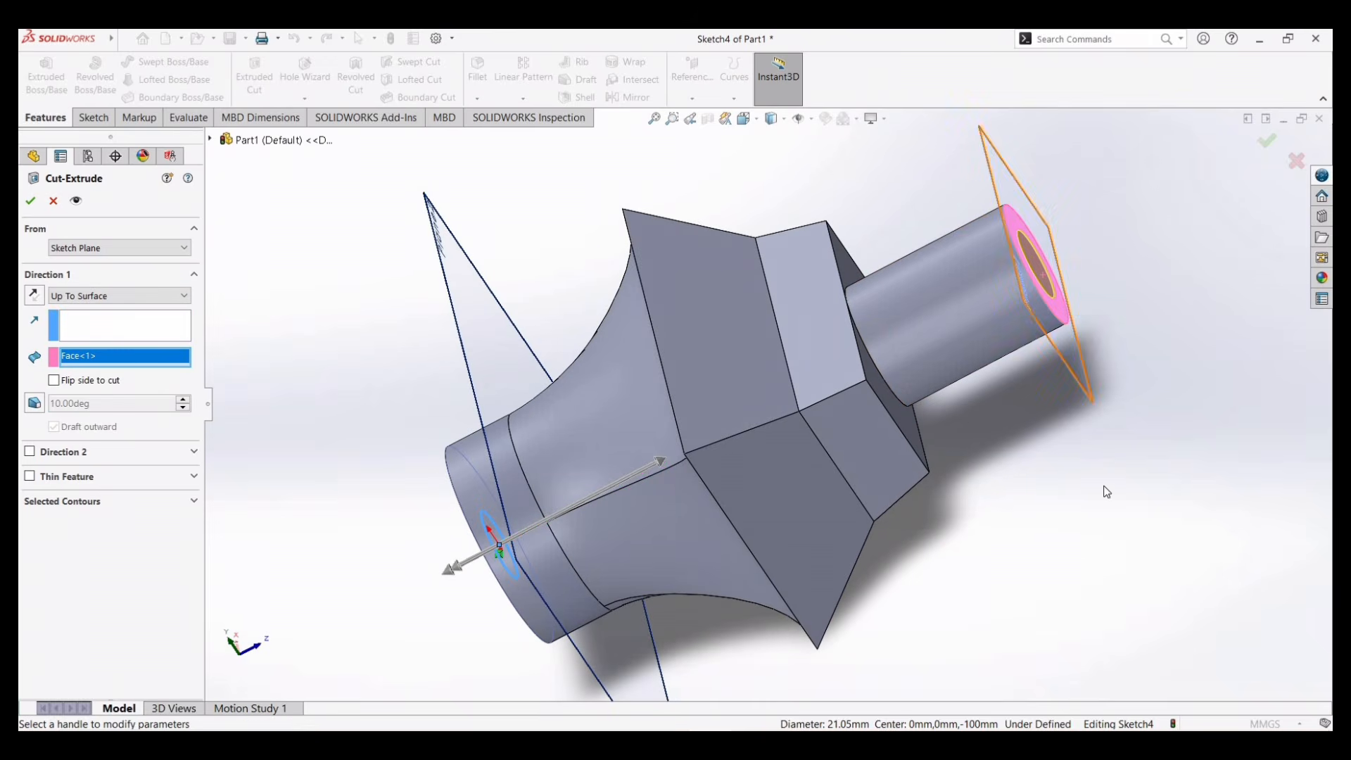
pyautogui.moveTo(1098, 496); pyautogui.dragTo(1210, 508, button='middle')
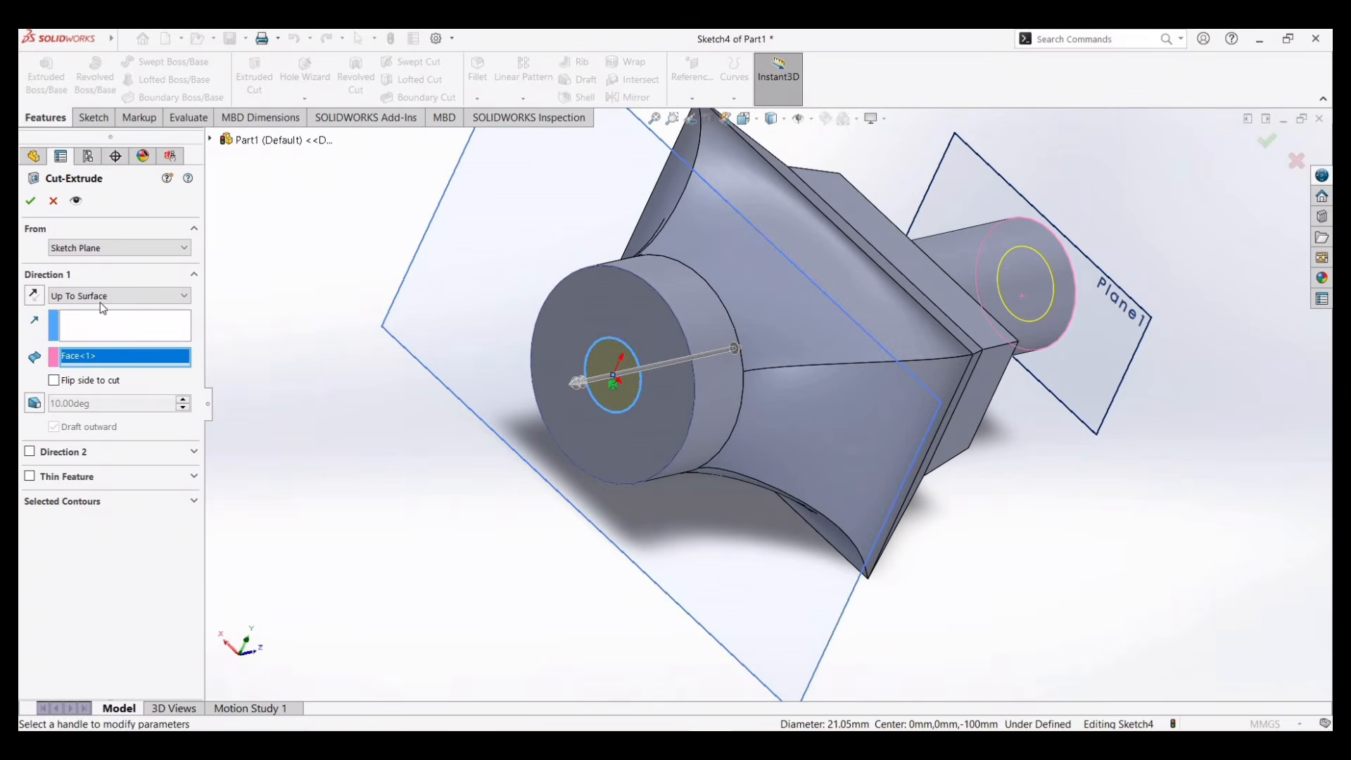
pyautogui.click(29, 200)
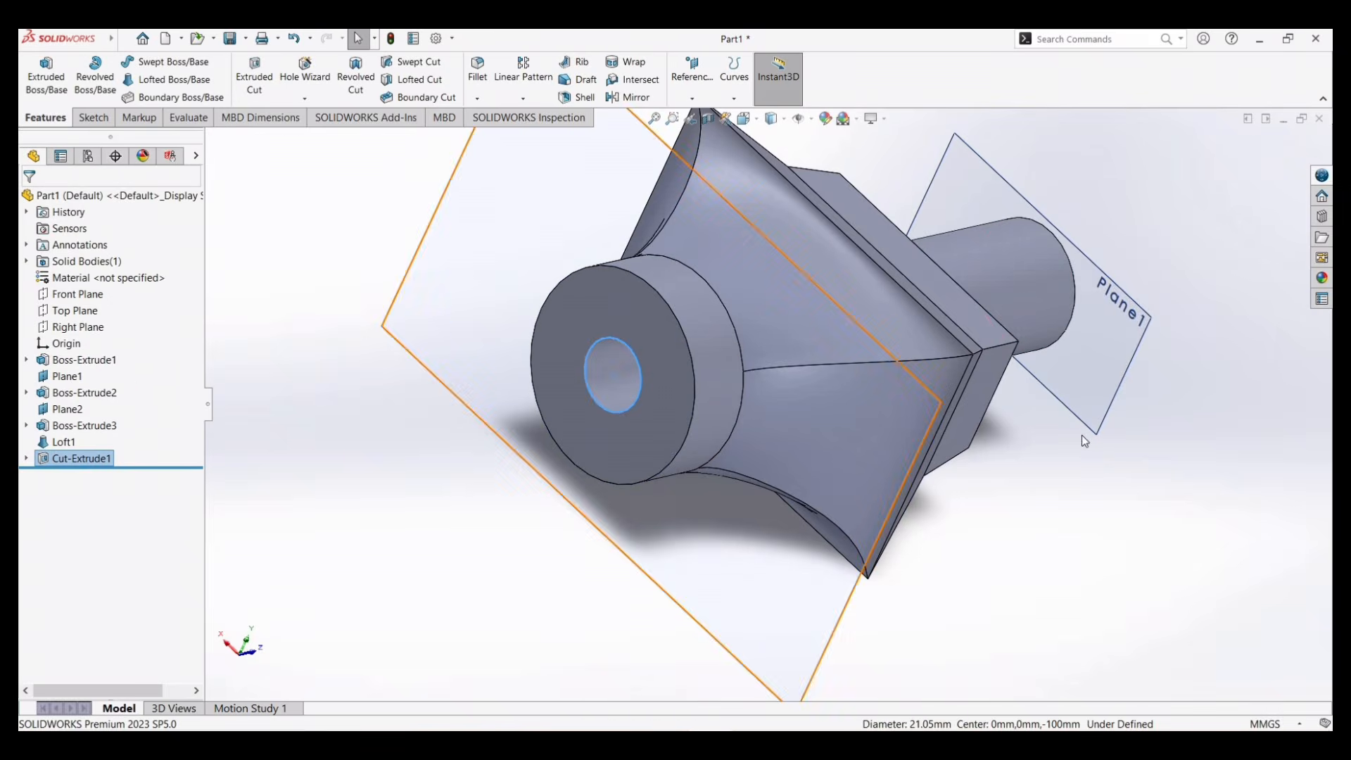
pyautogui.moveTo(1041, 492); pyautogui.dragTo(855, 357, button='middle')
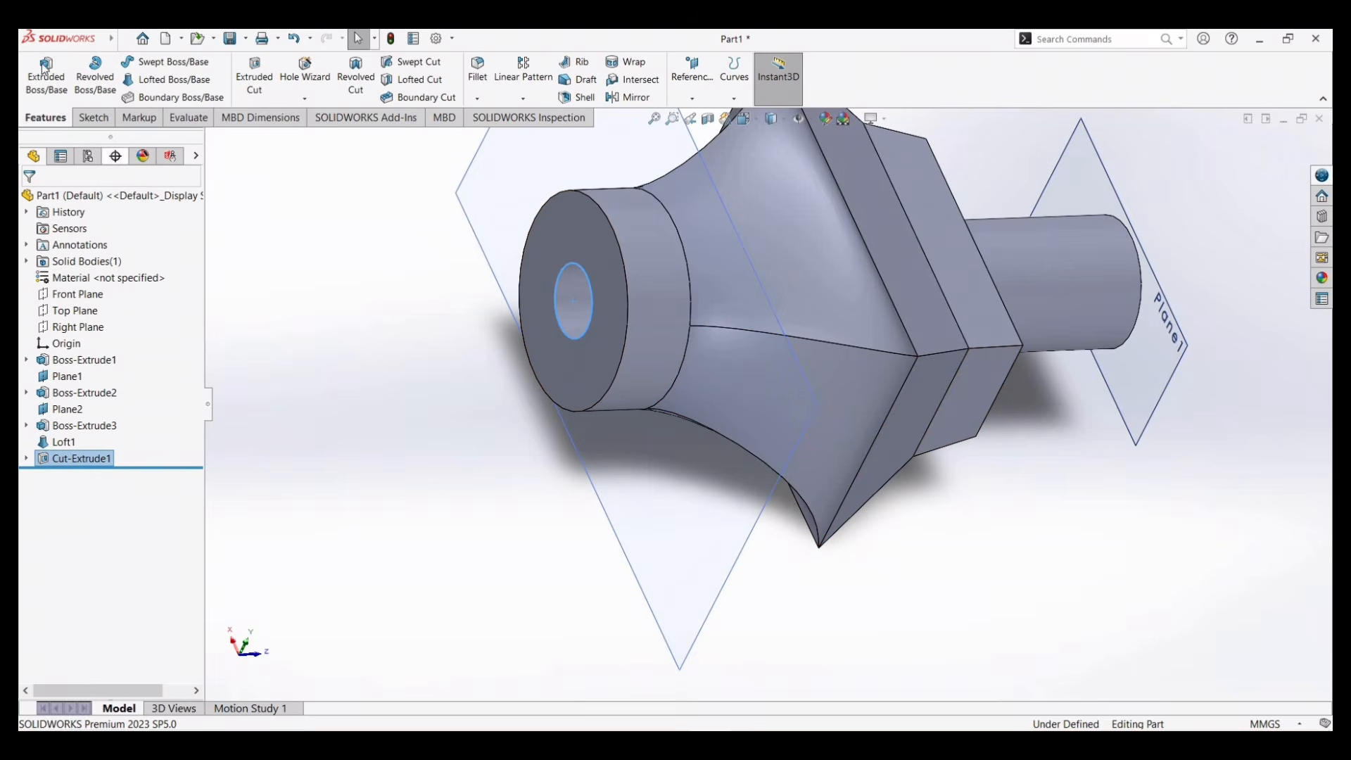
pyautogui.click(150, 40)
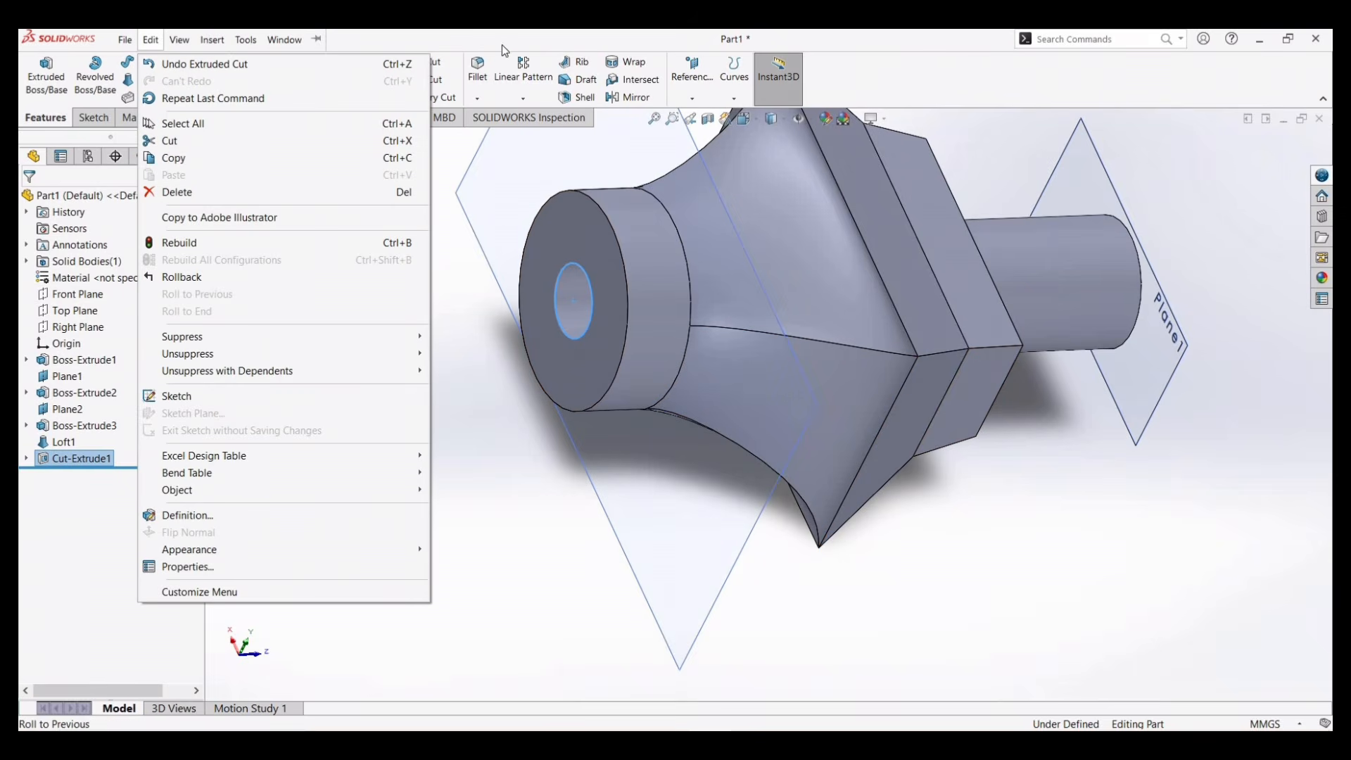
pyautogui.click(464, 92)
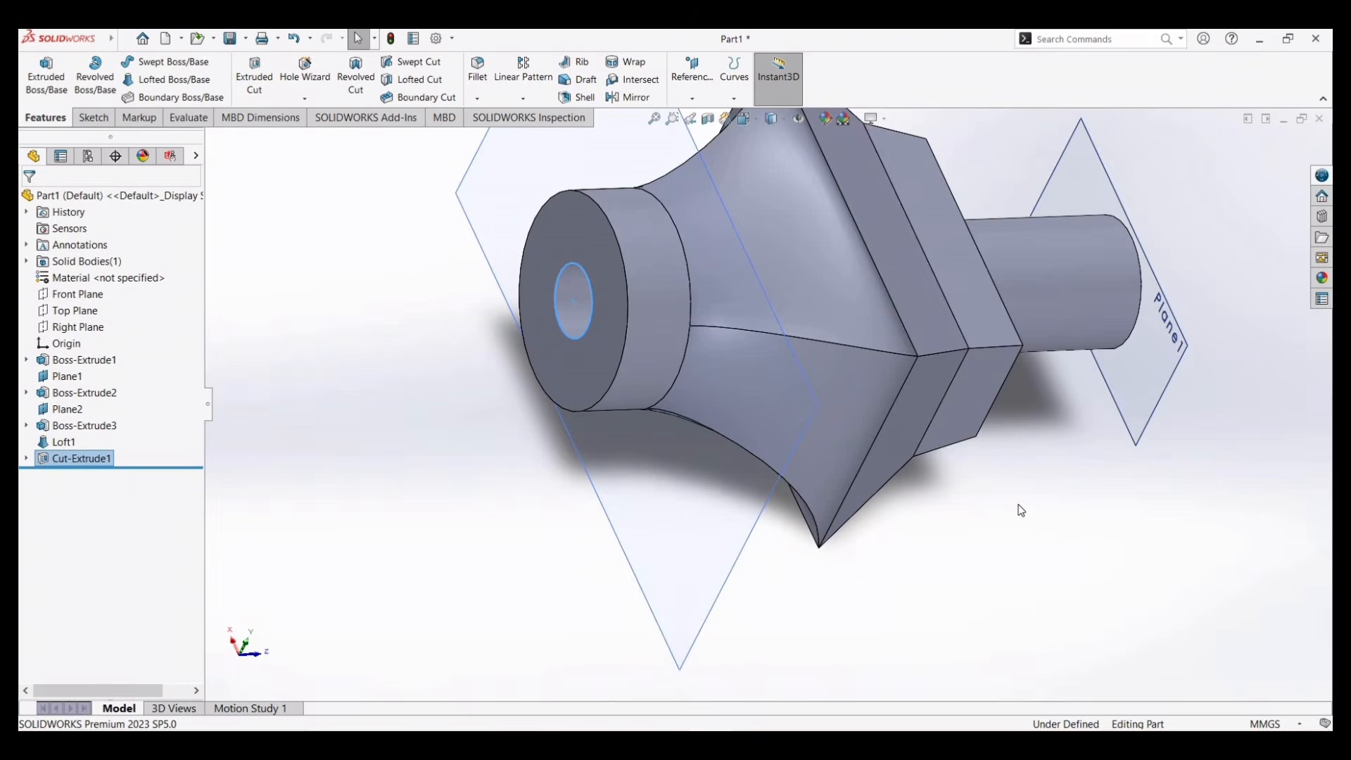
# Step: Try to delete Plane2, the reference plane near the holed disc
pyautogui.press('f')
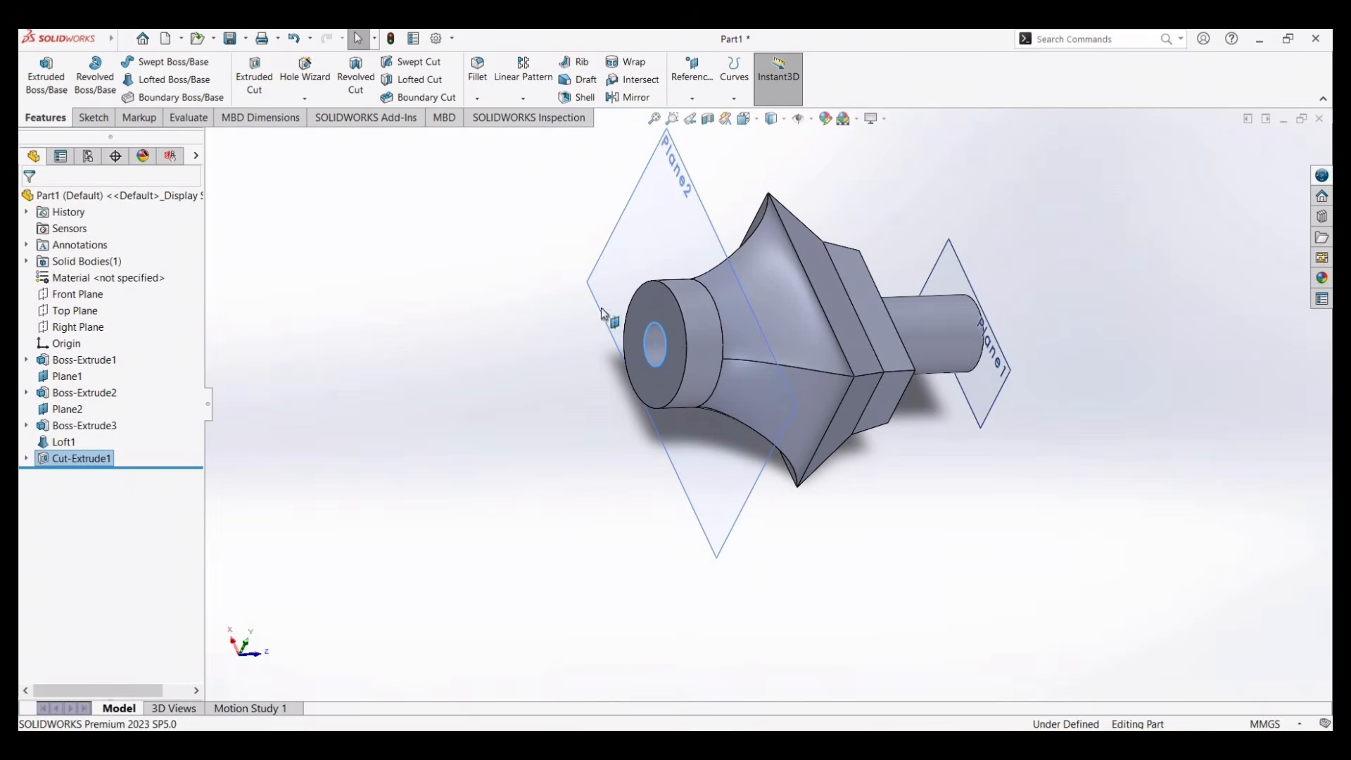
pyautogui.scroll(1, 636, 307)
pyautogui.click(995, 272)
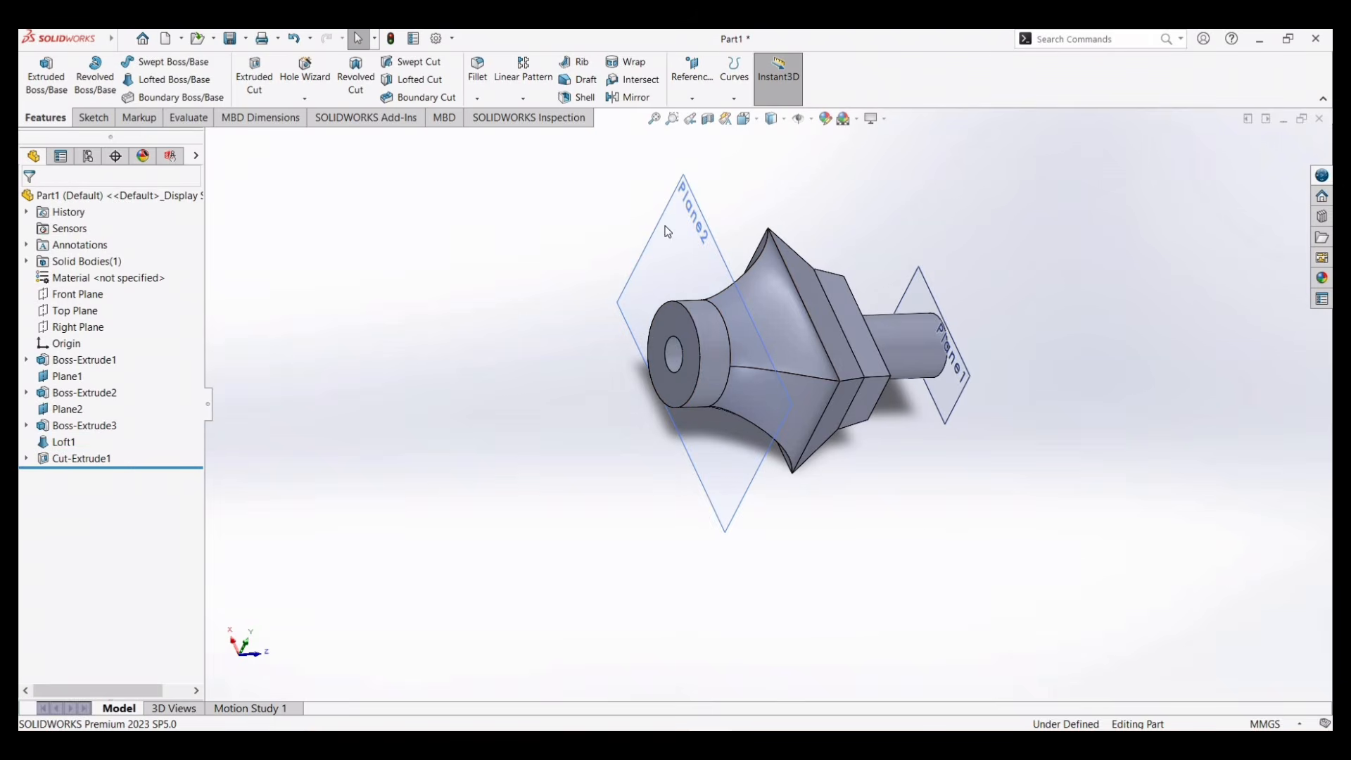
pyautogui.moveTo(1096, 437); pyautogui.dragTo(506, 204)
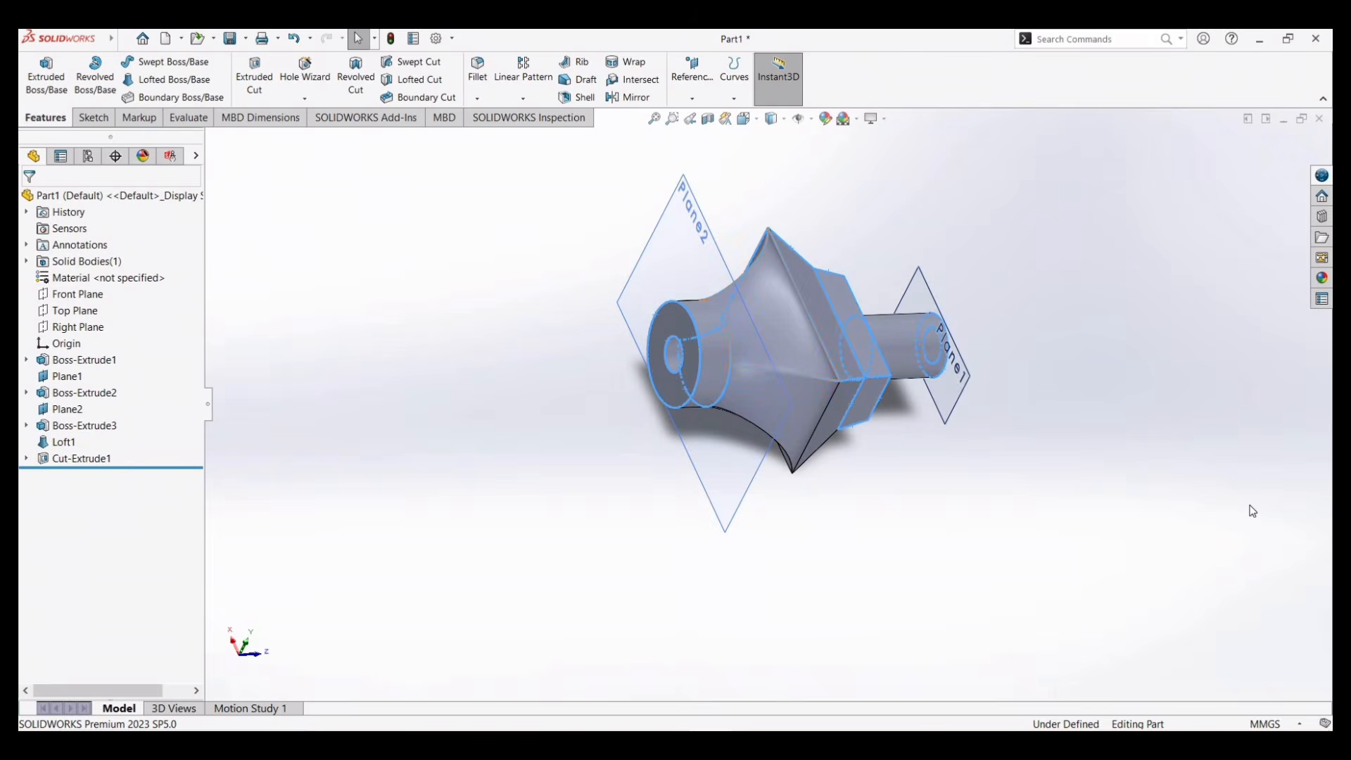
pyautogui.moveTo(1199, 503); pyautogui.dragTo(755, 321)
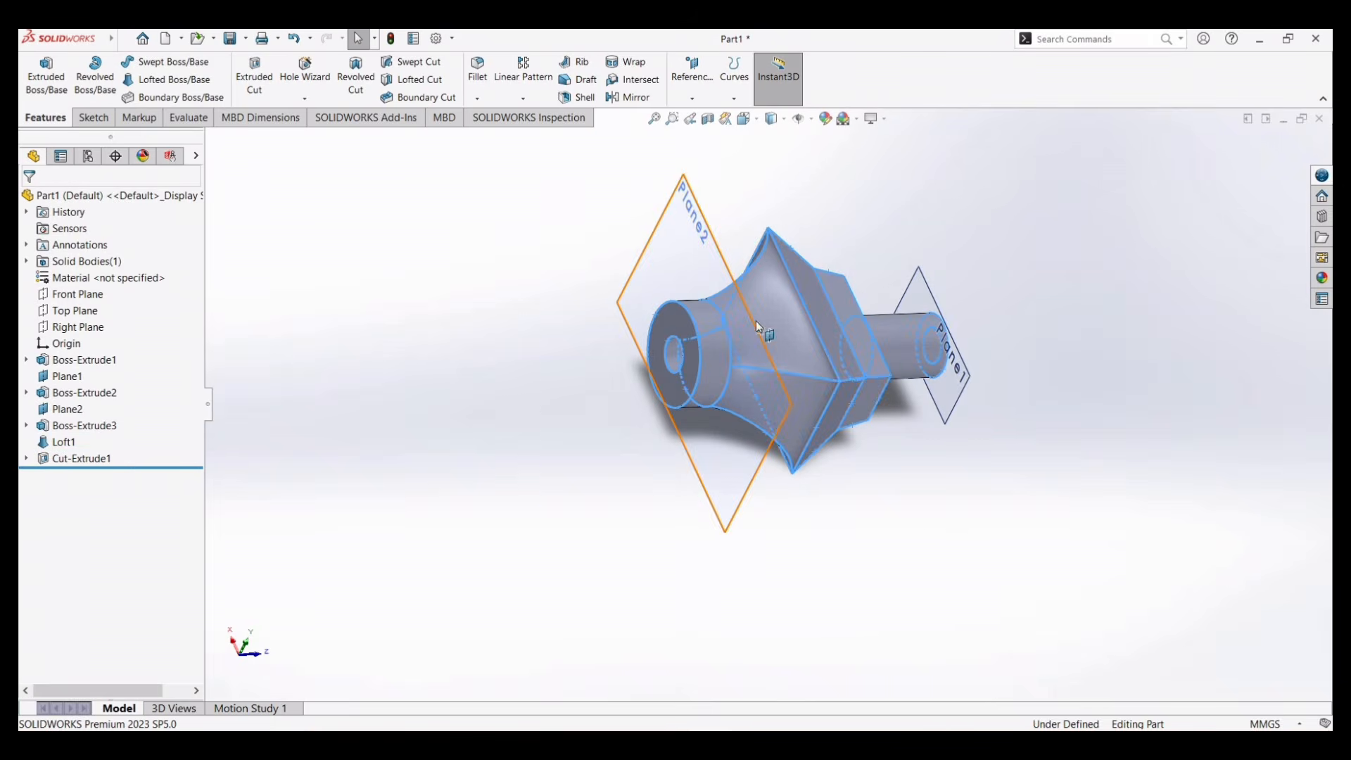
pyautogui.rightClick(759, 320)
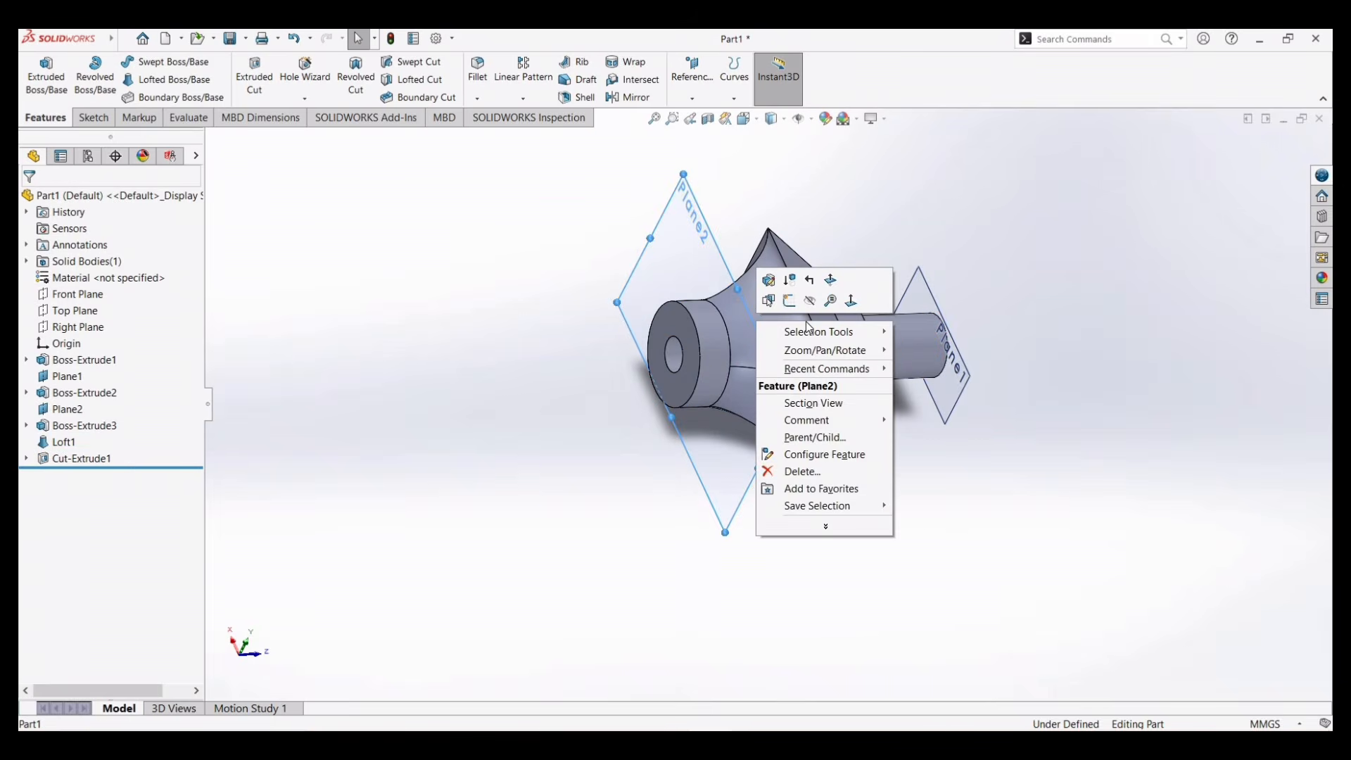
pyautogui.click(802, 471)
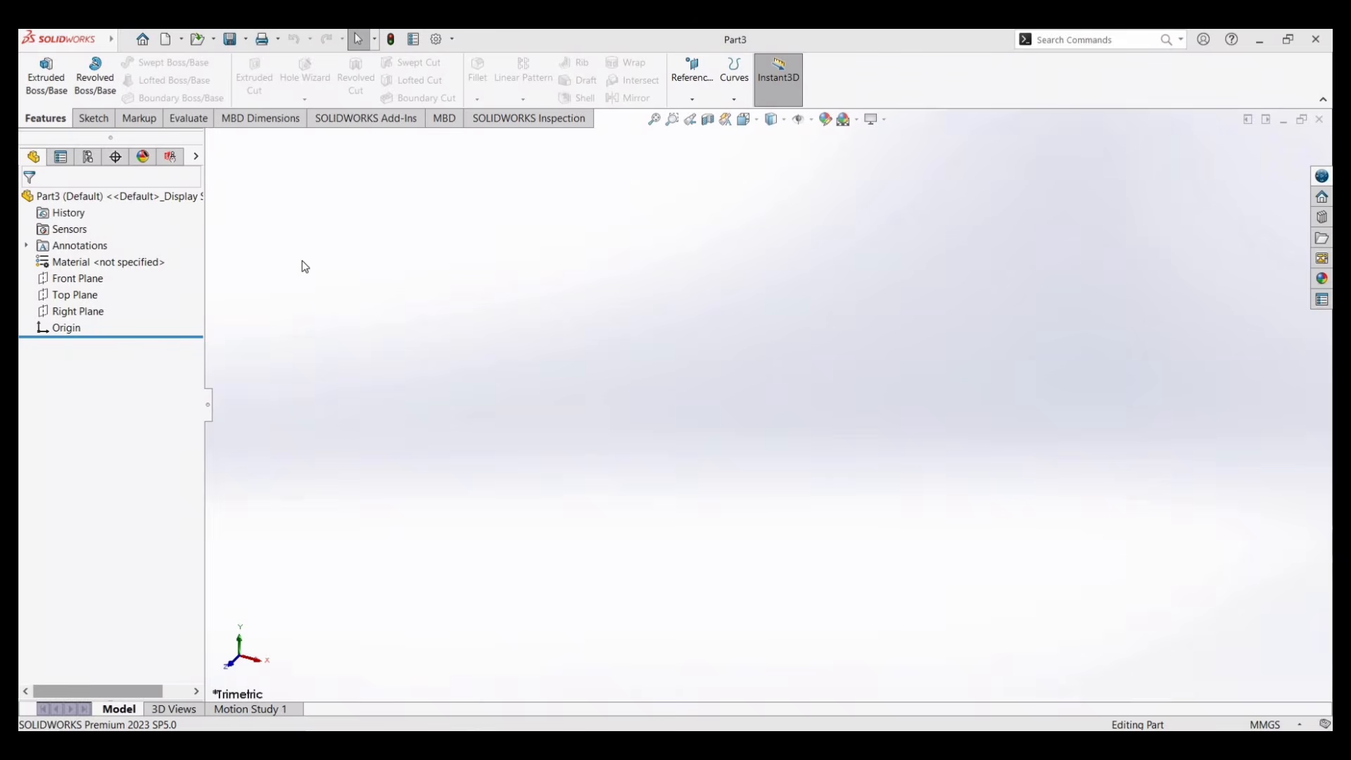
# Step: Sketch a vertical midpoint line about 78 mm long on the Front Plane, centred on the origin
pyautogui.click(92, 280)
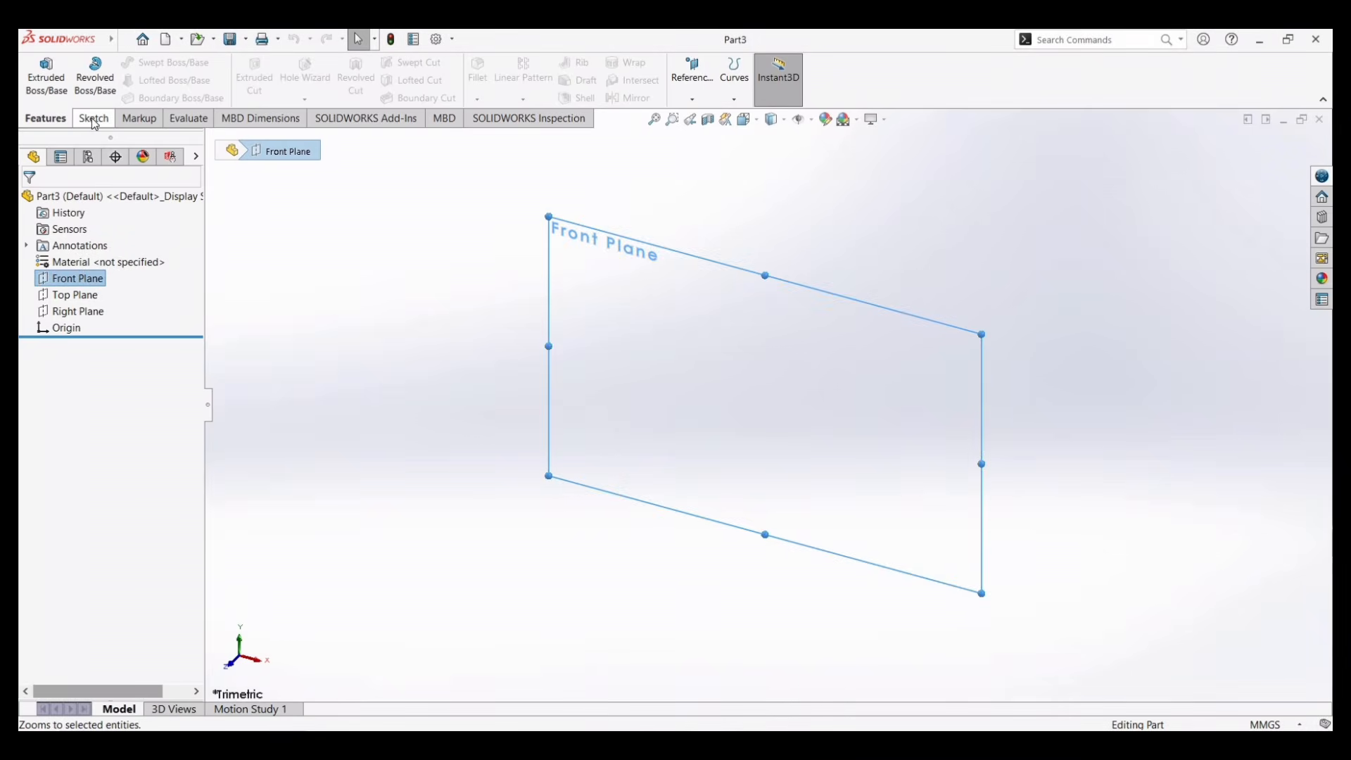
pyautogui.click(94, 119)
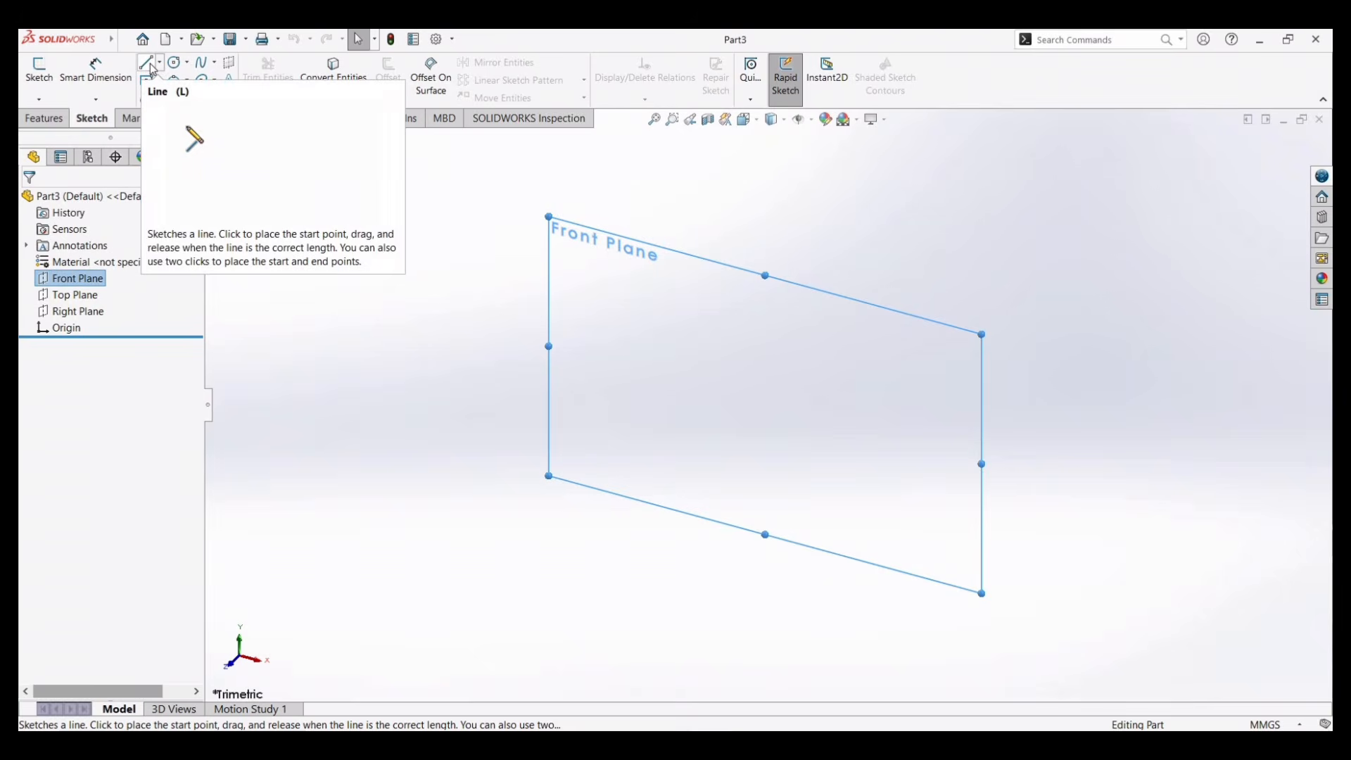
pyautogui.click(160, 62)
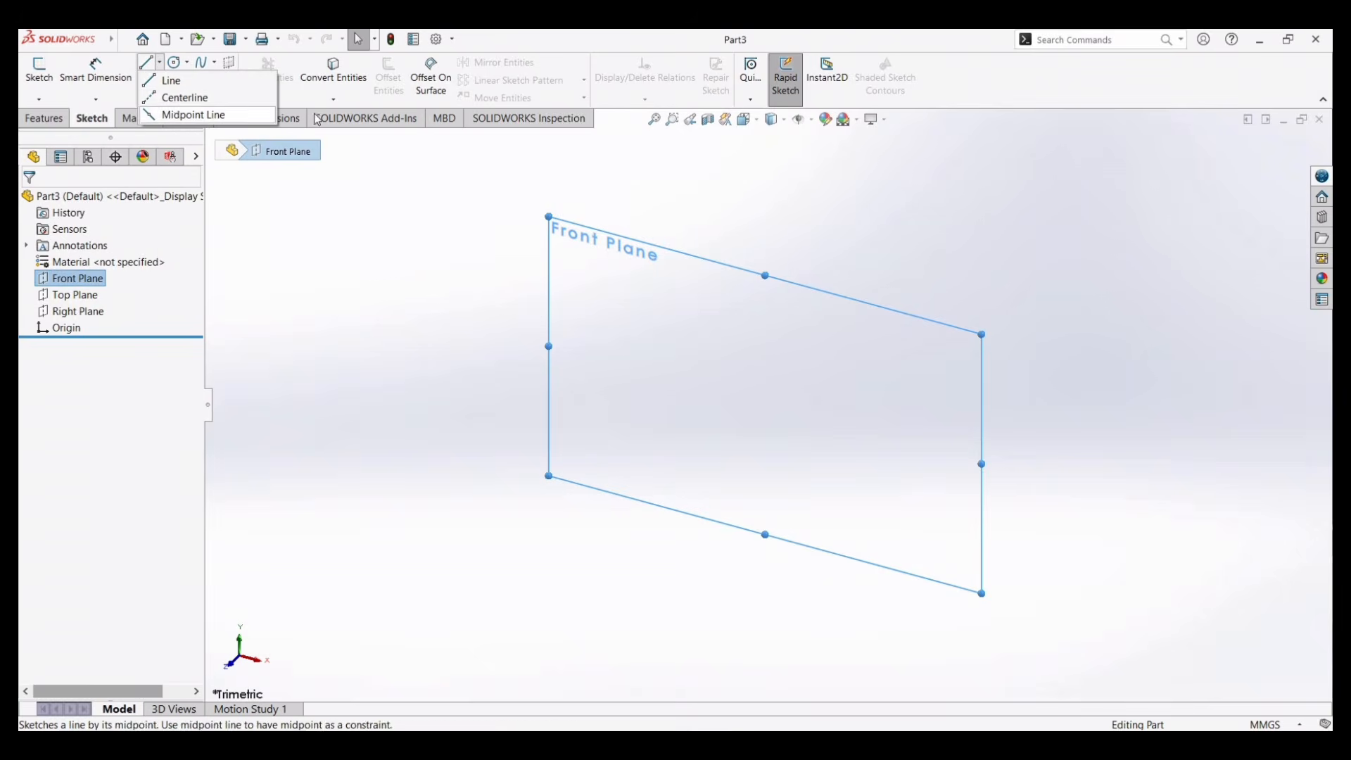
pyautogui.click(191, 114)
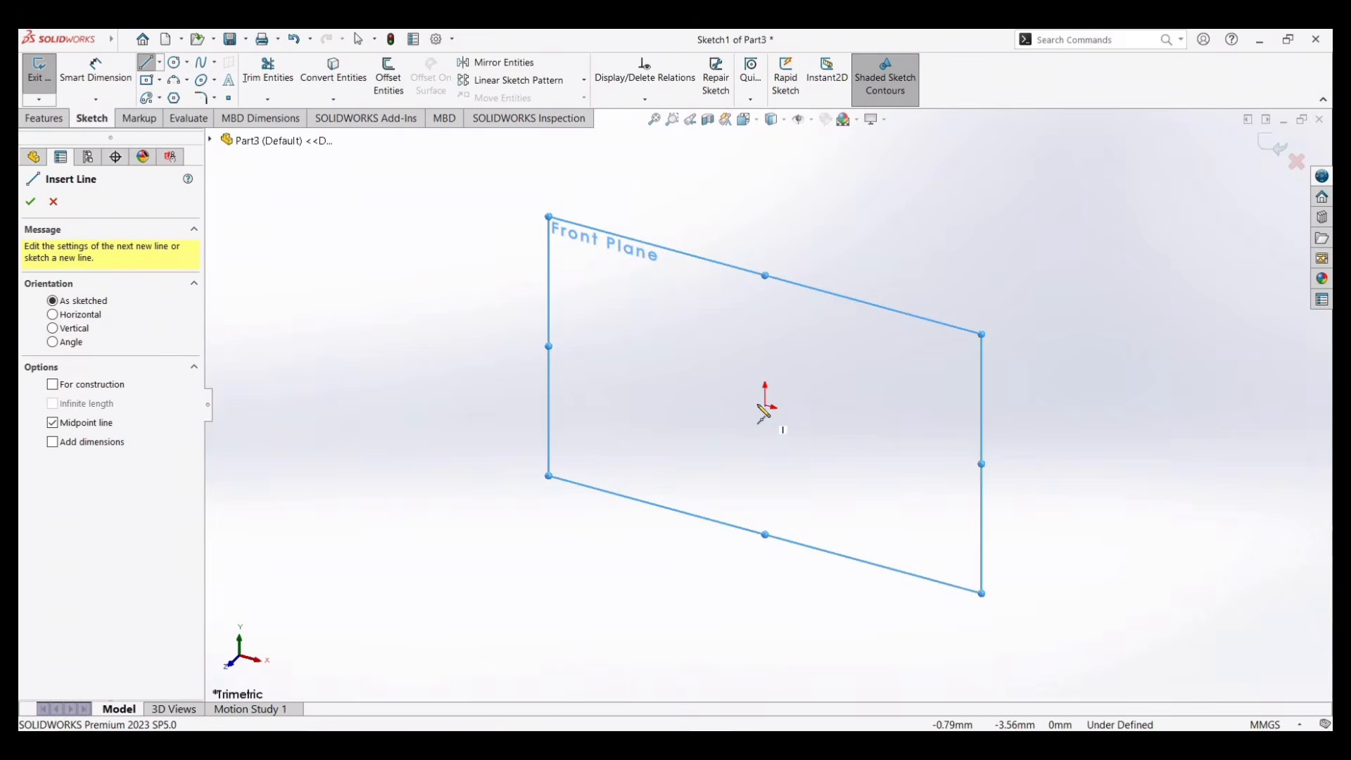
pyautogui.click(765, 406)
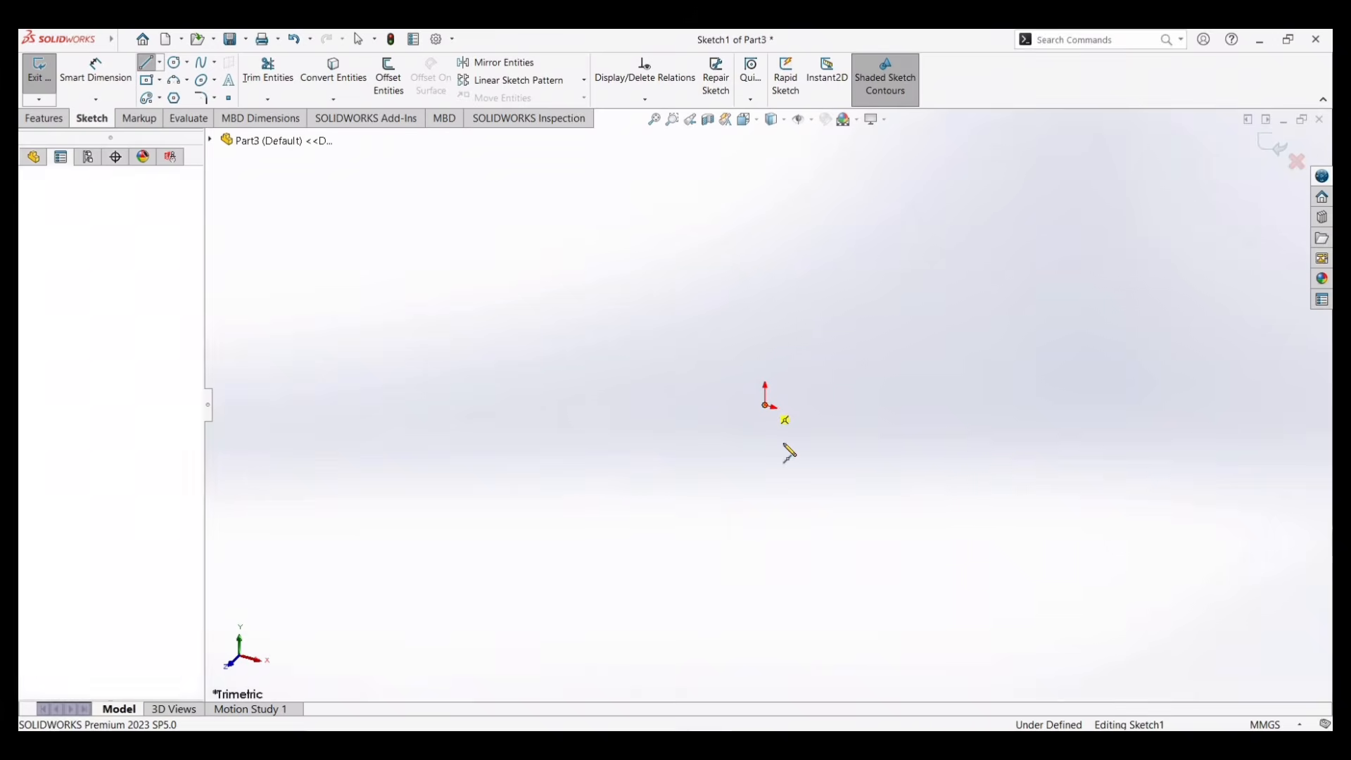
pyautogui.click(766, 496)
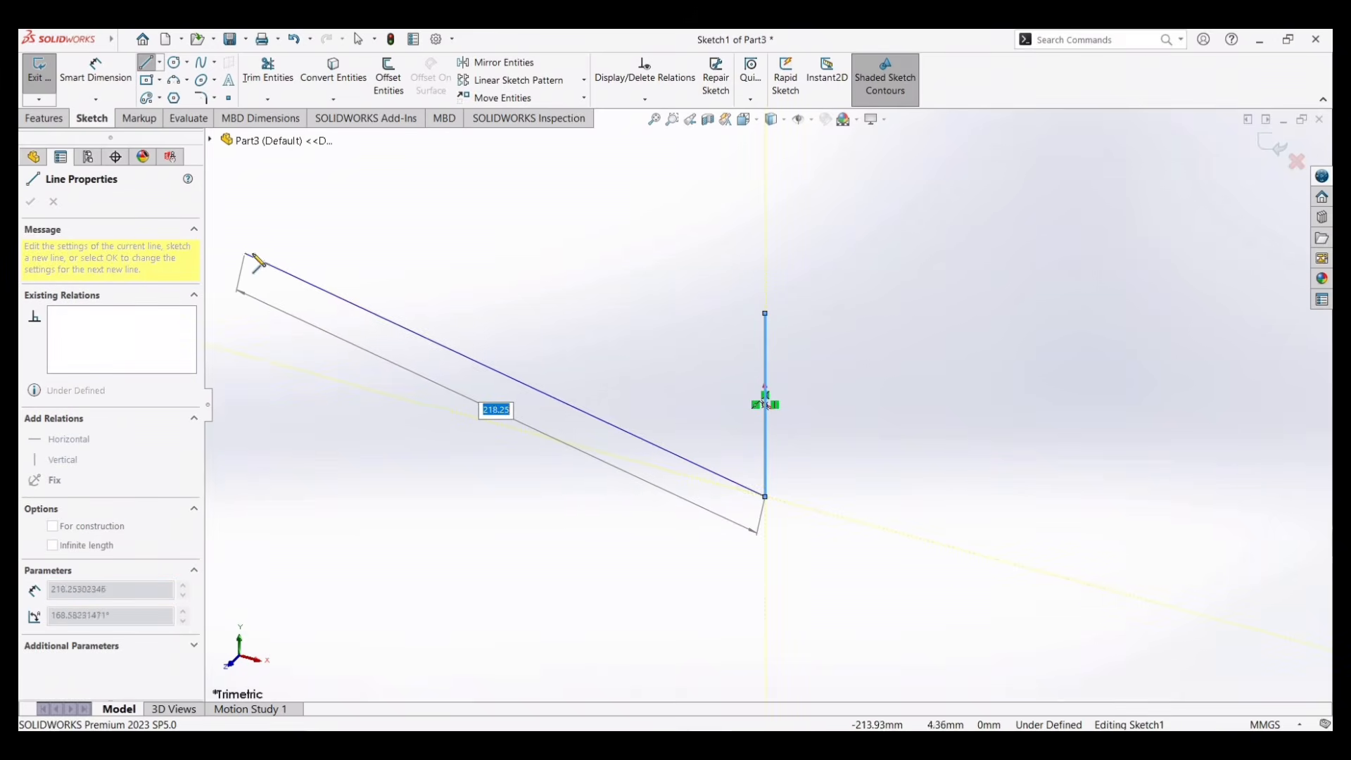
pyautogui.press('Escape')
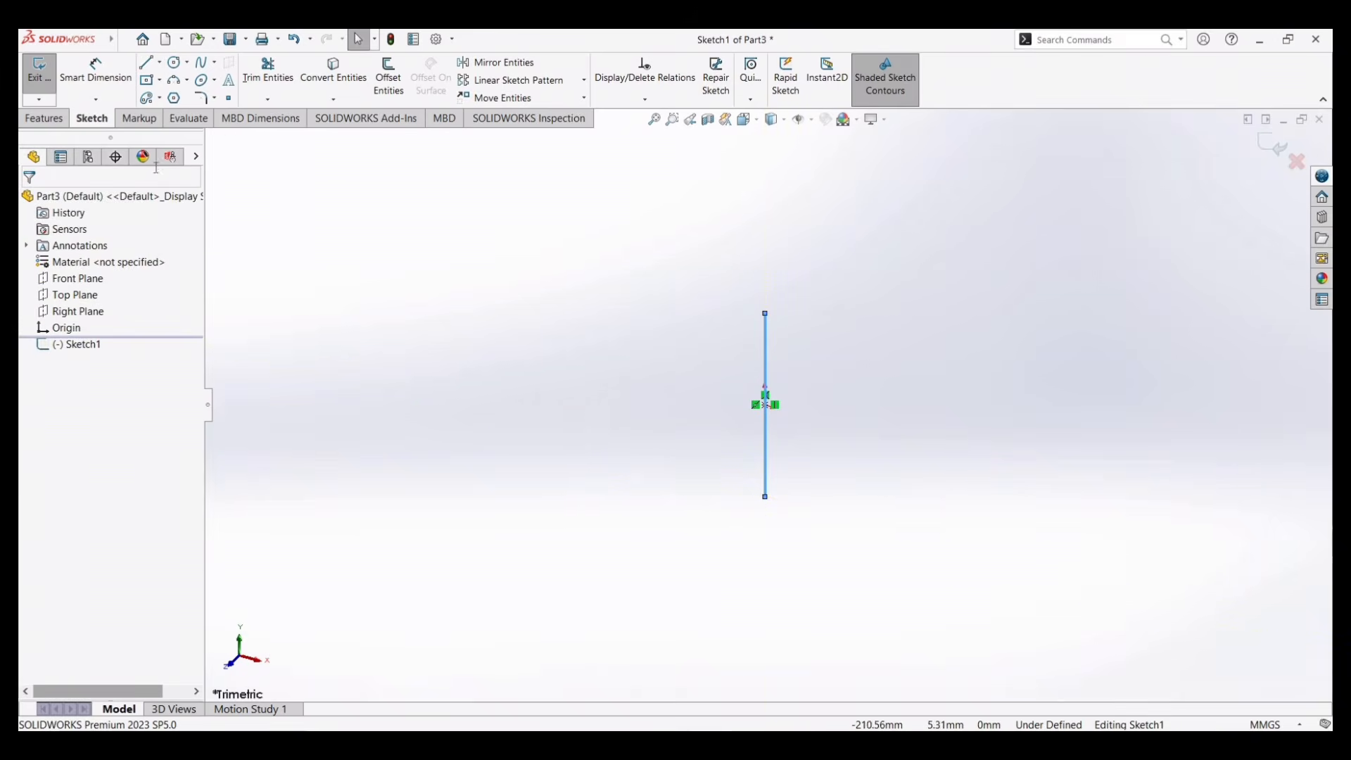
# Step: Draw a 3 Point Arc with a radius of about 9.7 mm, starting at the vertical line's upper endpoint and crossing the line
pyautogui.click(187, 81)
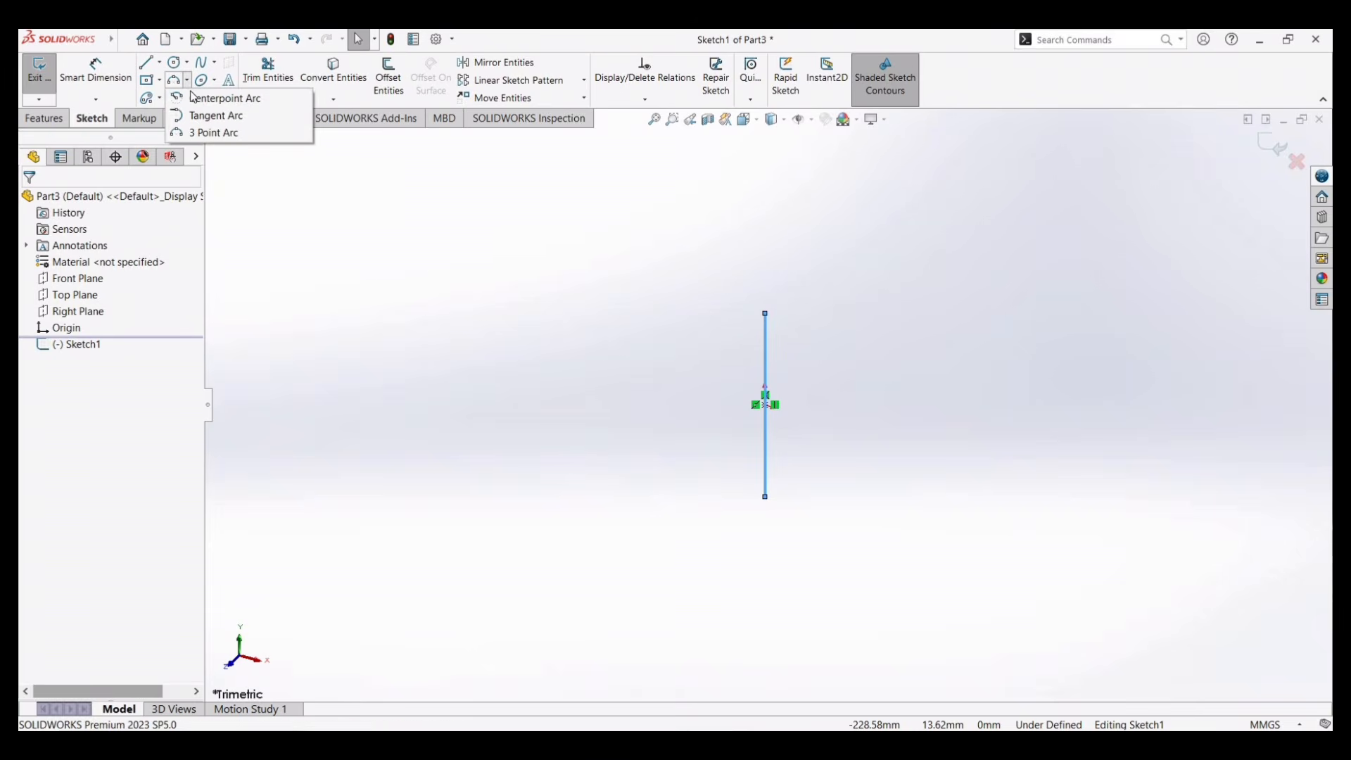
pyautogui.click(202, 133)
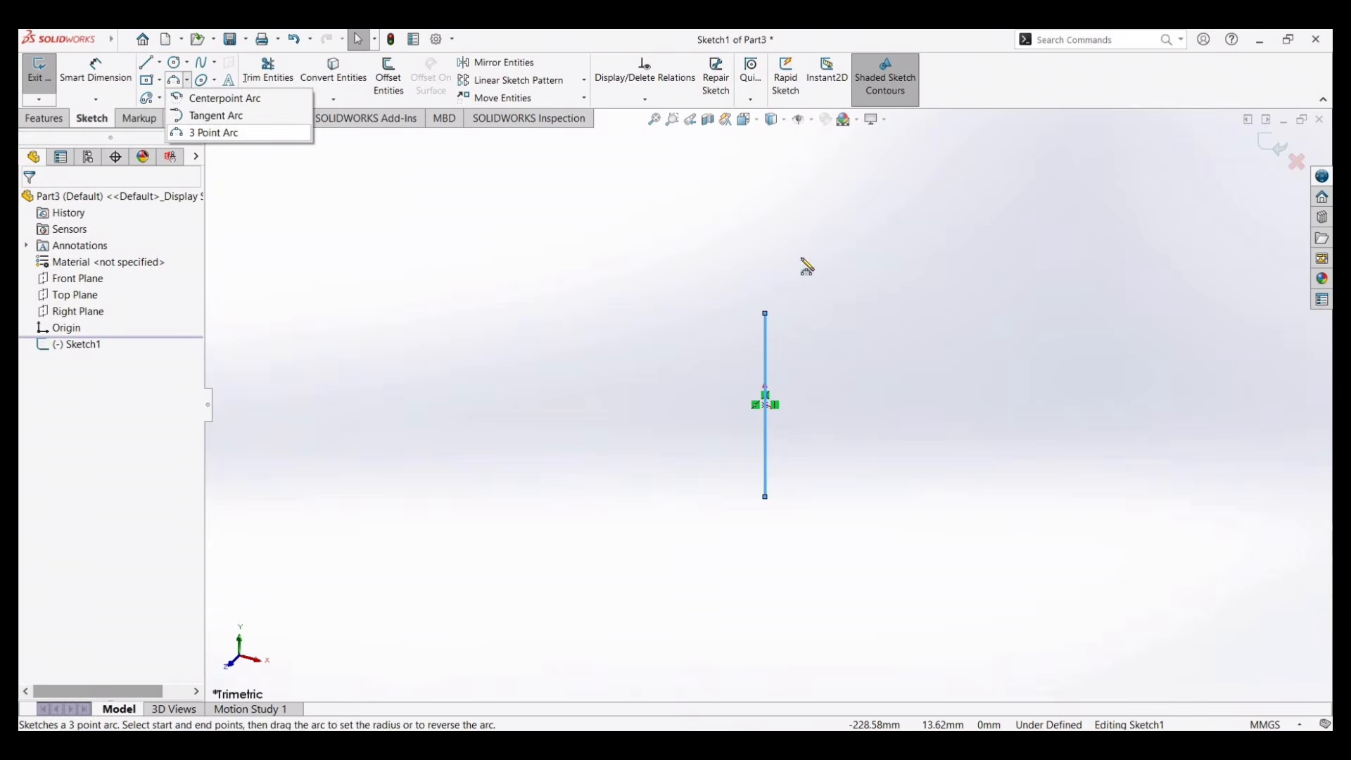
pyautogui.click(766, 313)
pyautogui.click(789, 344)
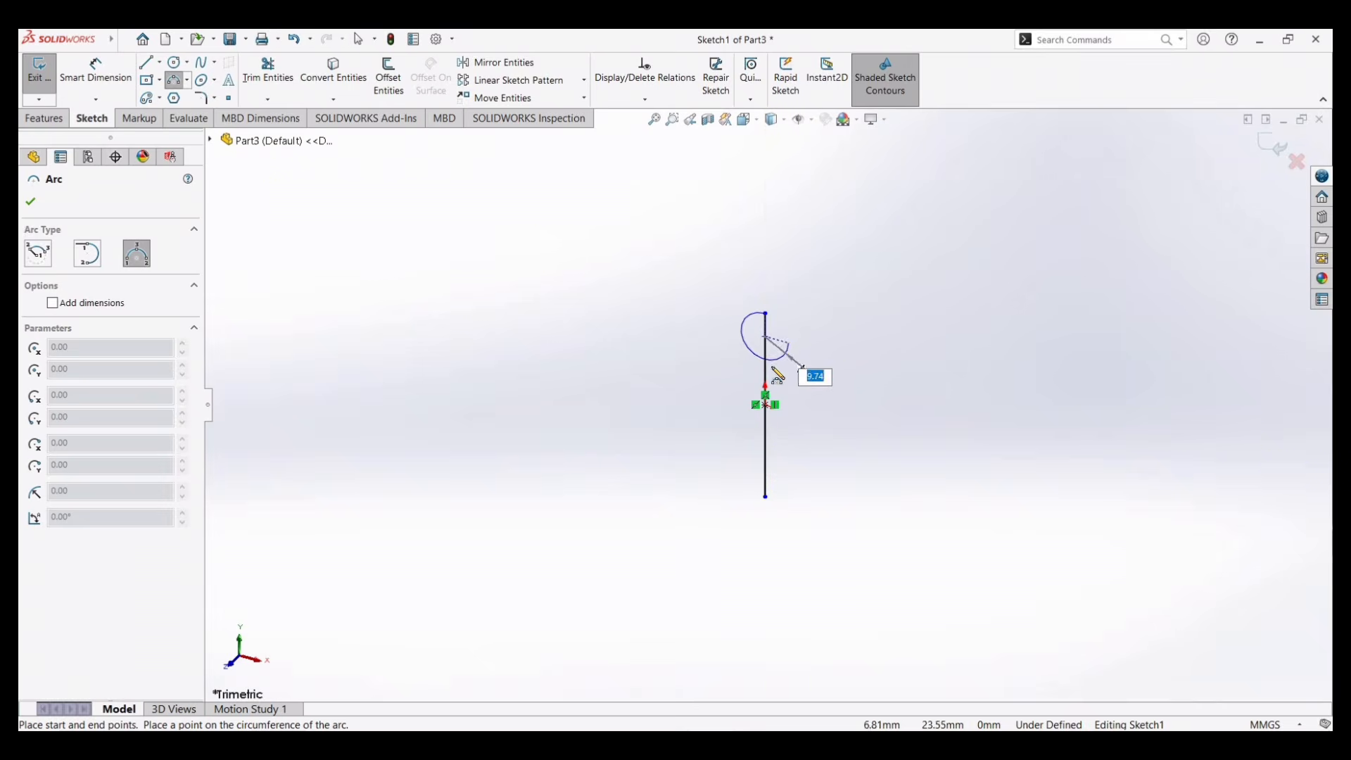
pyautogui.click(773, 369)
pyautogui.click(776, 366)
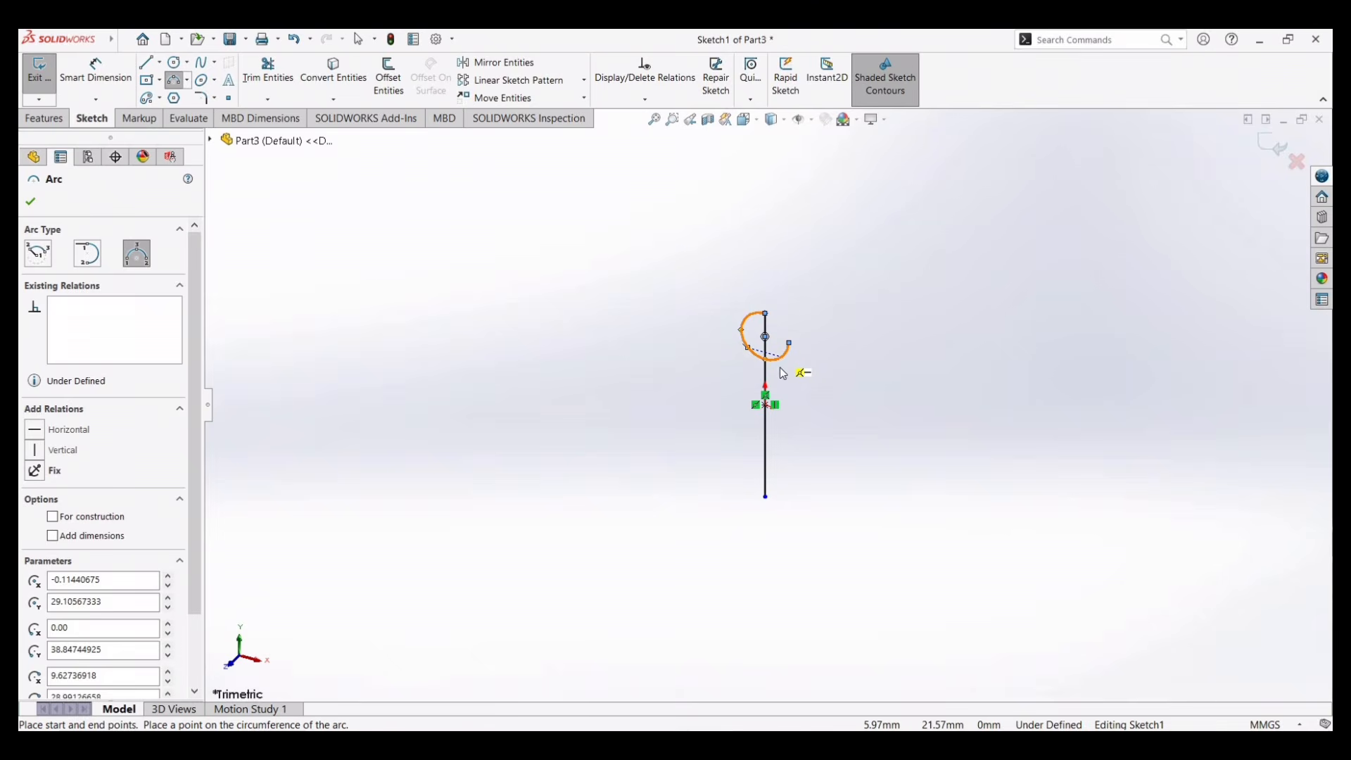
pyautogui.press('Escape')
# Step: Draw a line chain from the arc down to an outward-projecting foot with a short vertical edge, ending at the vertical line's lower endpoint
pyautogui.click(146, 61)
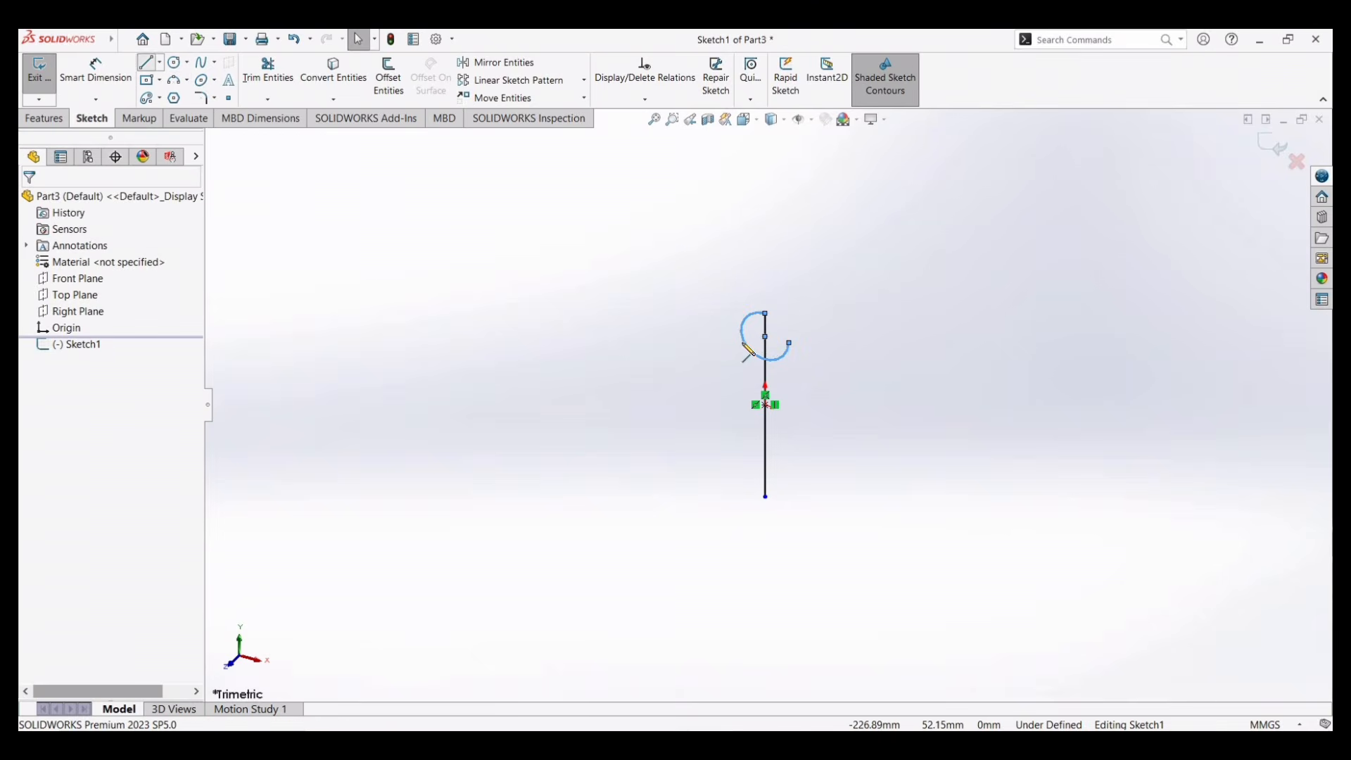
pyautogui.click(763, 373)
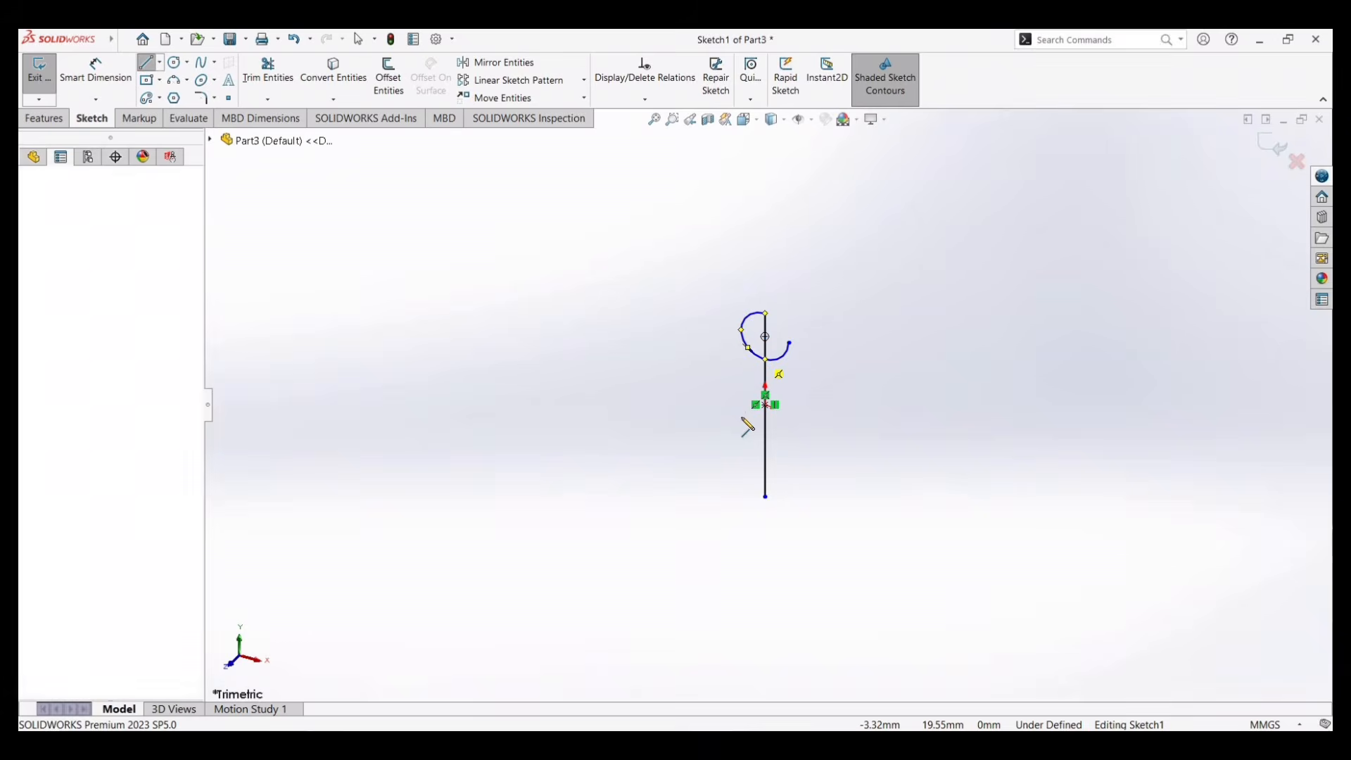
pyautogui.click(741, 473)
pyautogui.click(722, 468)
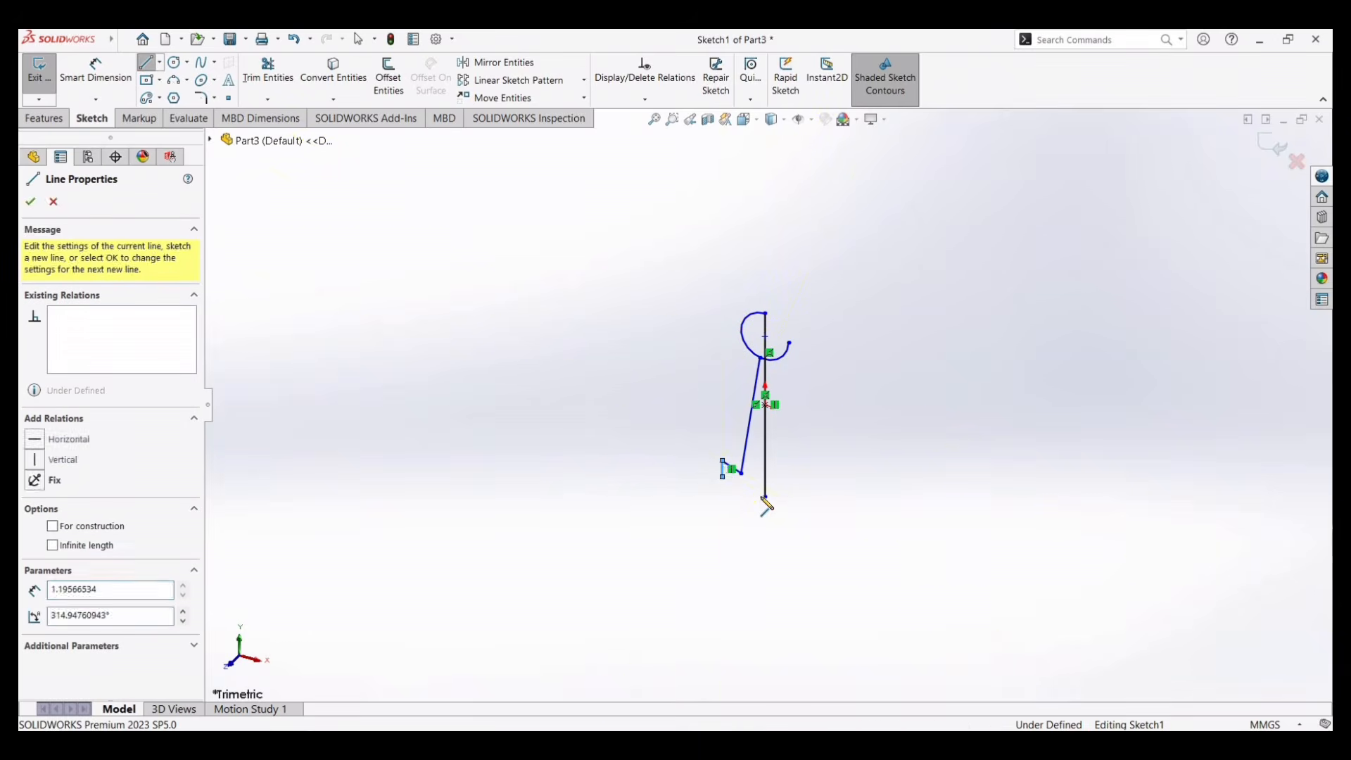
pyautogui.click(765, 497)
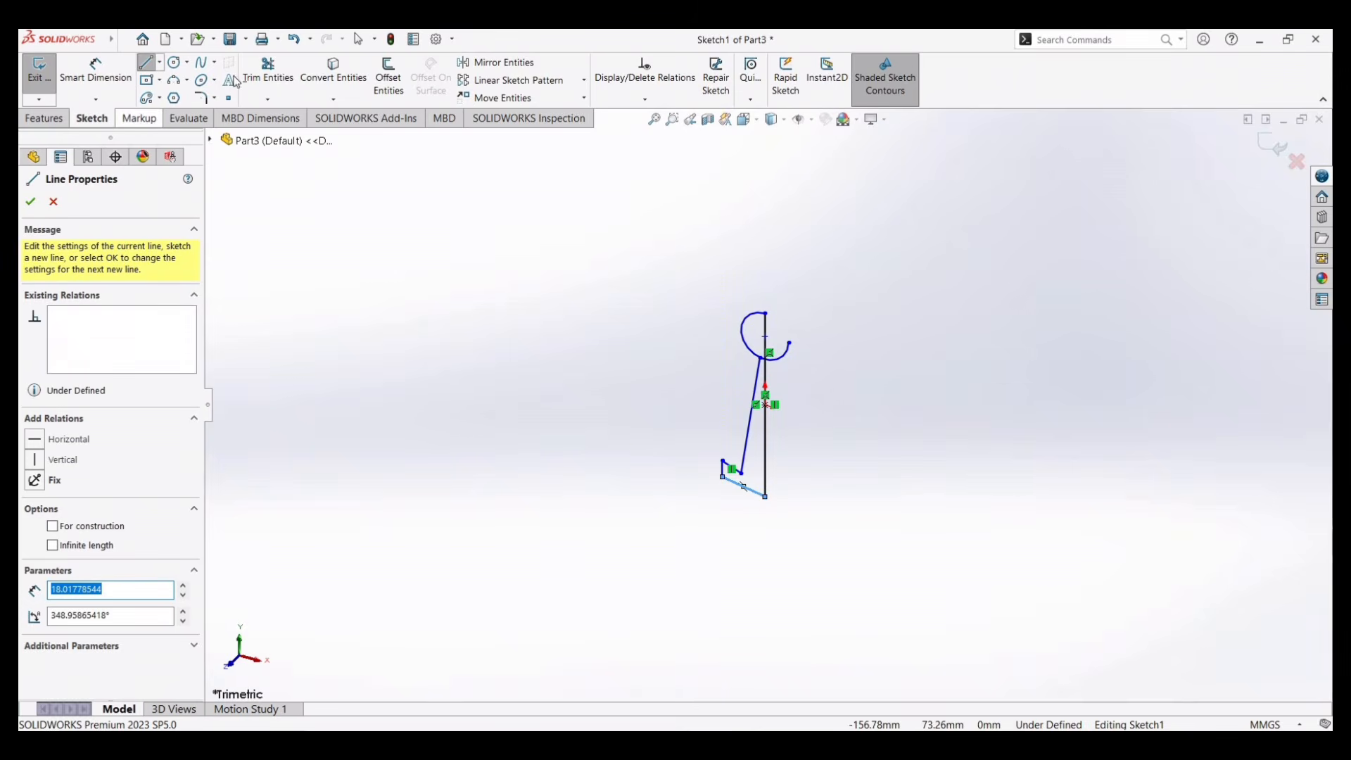
# Step: Power-trim the arc's excess beyond the slanted line so the half profile is closed along the vertical line
pyautogui.click(267, 79)
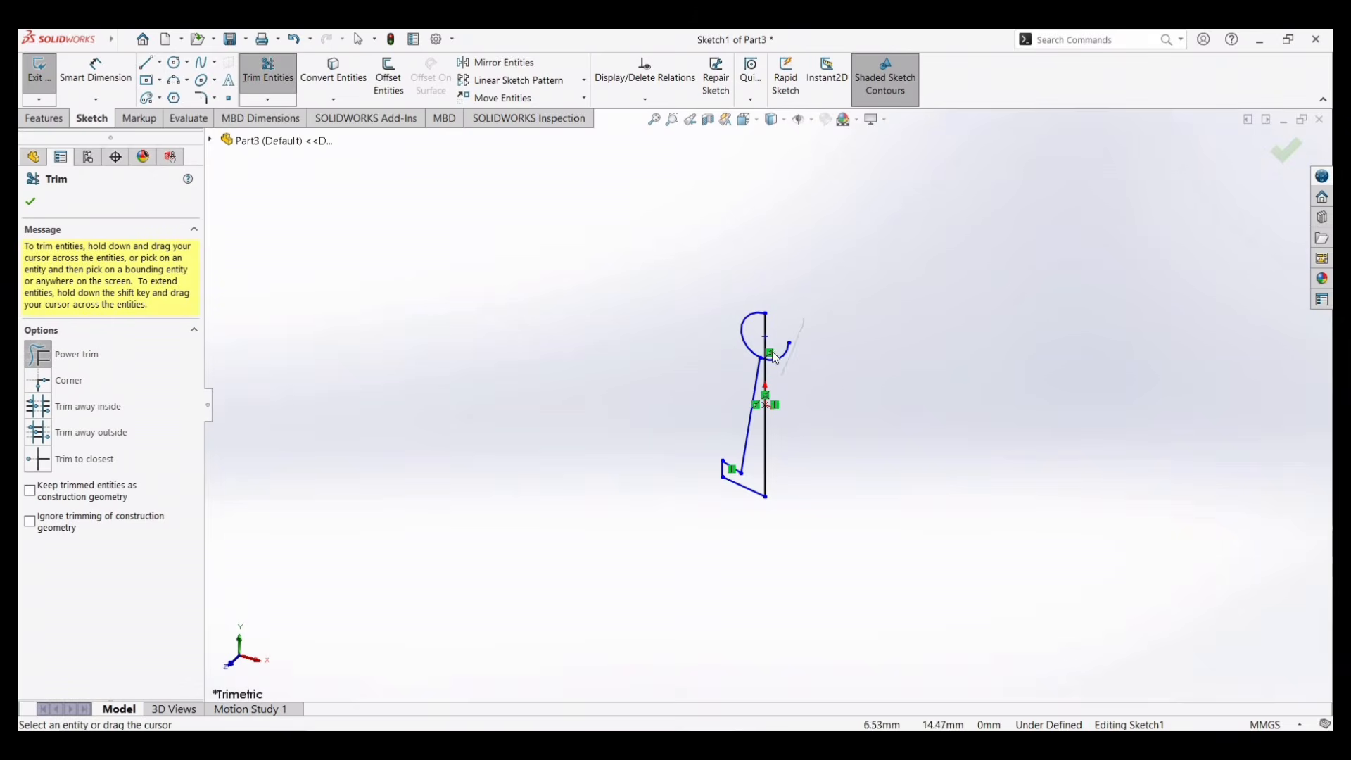
pyautogui.moveTo(772, 351); pyautogui.dragTo(769, 425)
pyautogui.scroll(2, 773, 365)
pyautogui.scroll(-4, 767, 383)
pyautogui.scroll(-6, 763, 390)
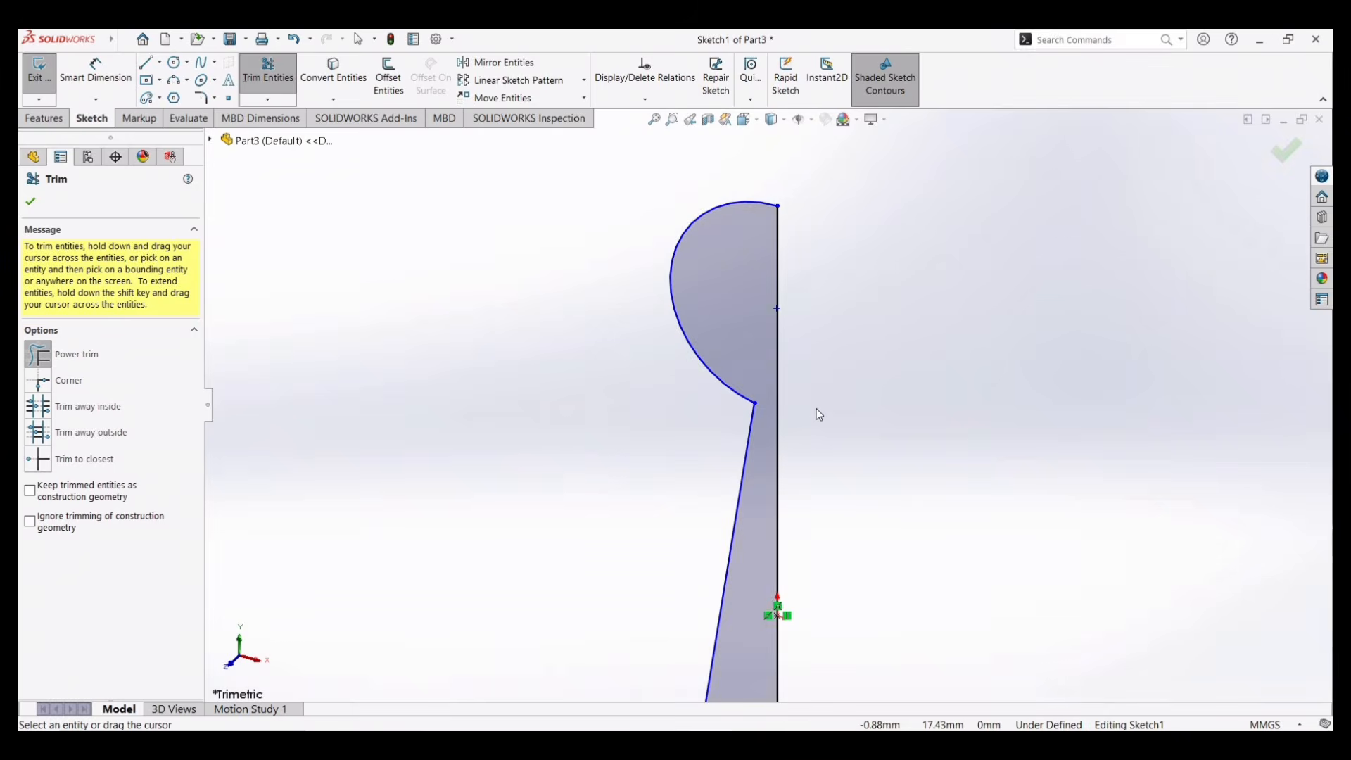
pyautogui.scroll(5, 771, 407)
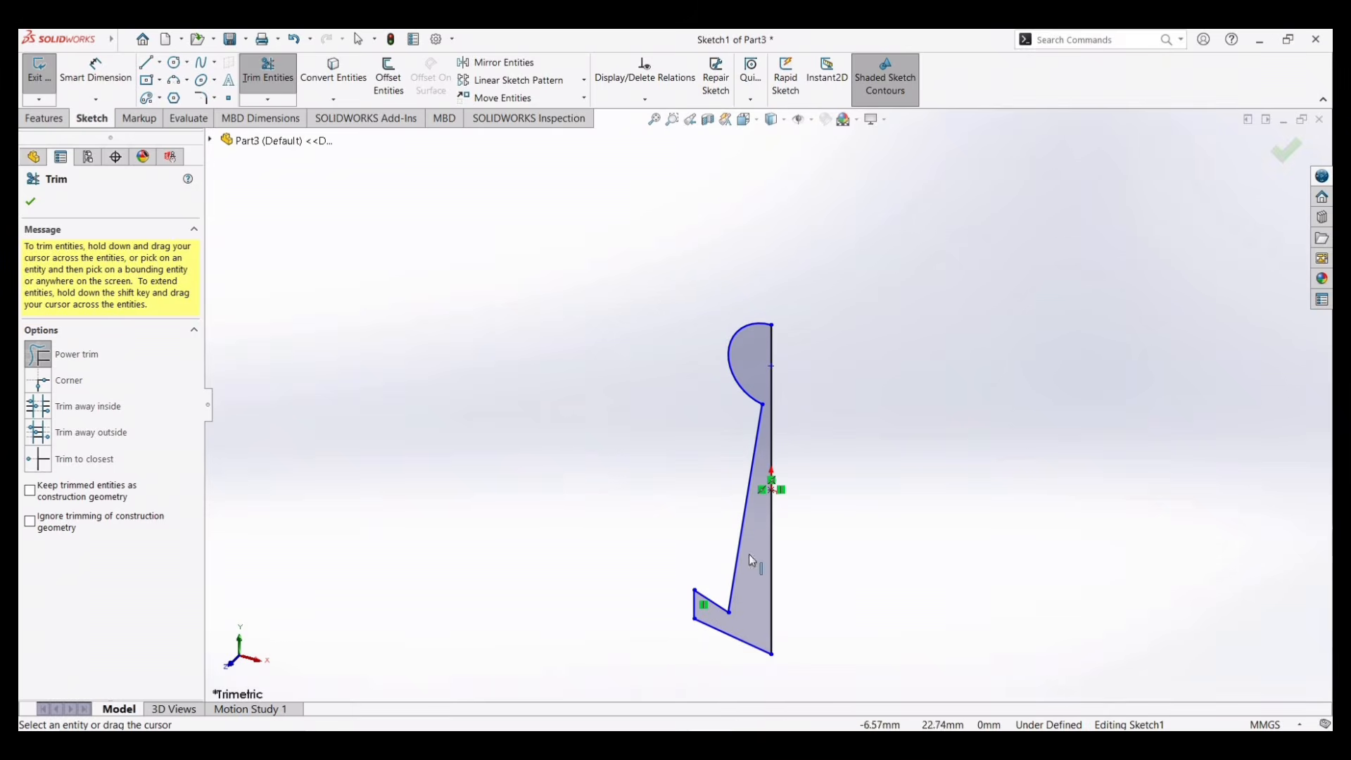
pyautogui.click(32, 203)
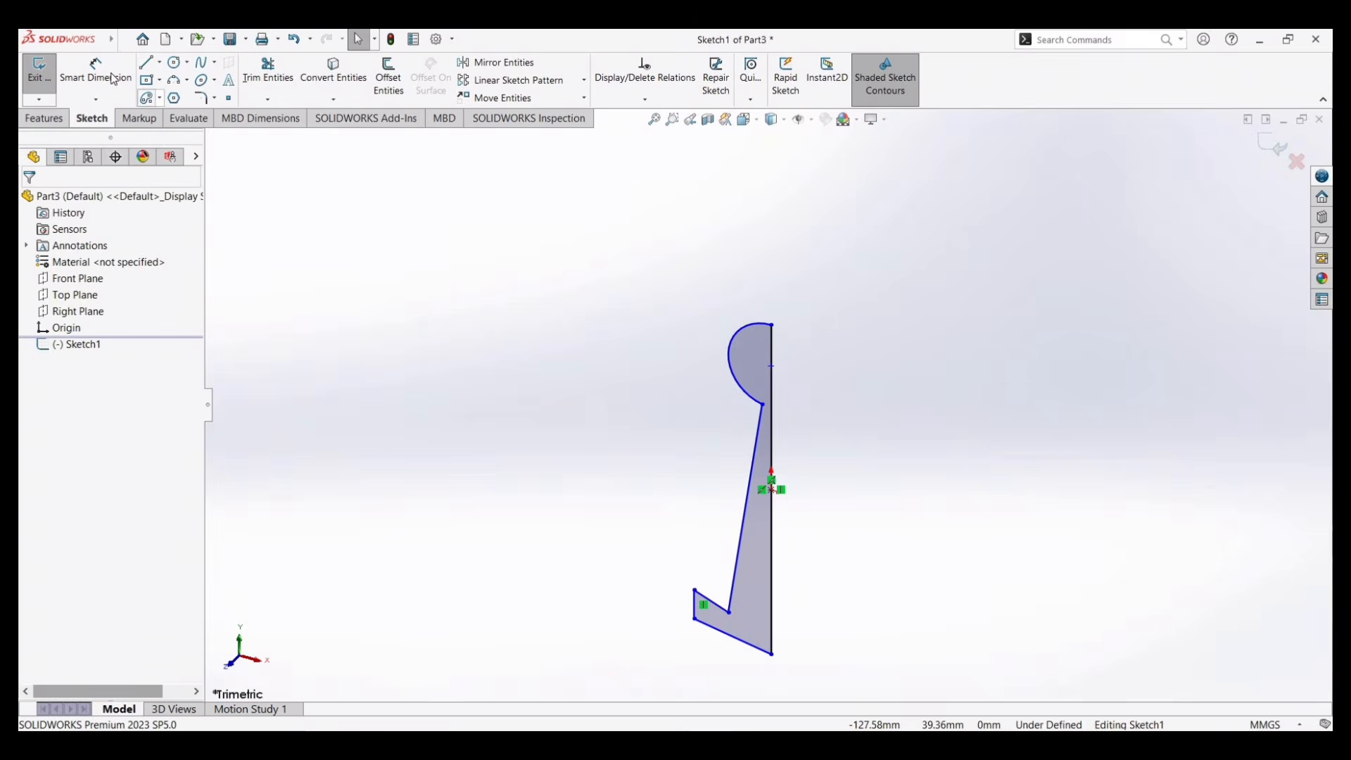
# Step: Revolve the closed half profile 360 degrees about the long vertical line to form a pawn-shaped solid
pyautogui.click(37, 120)
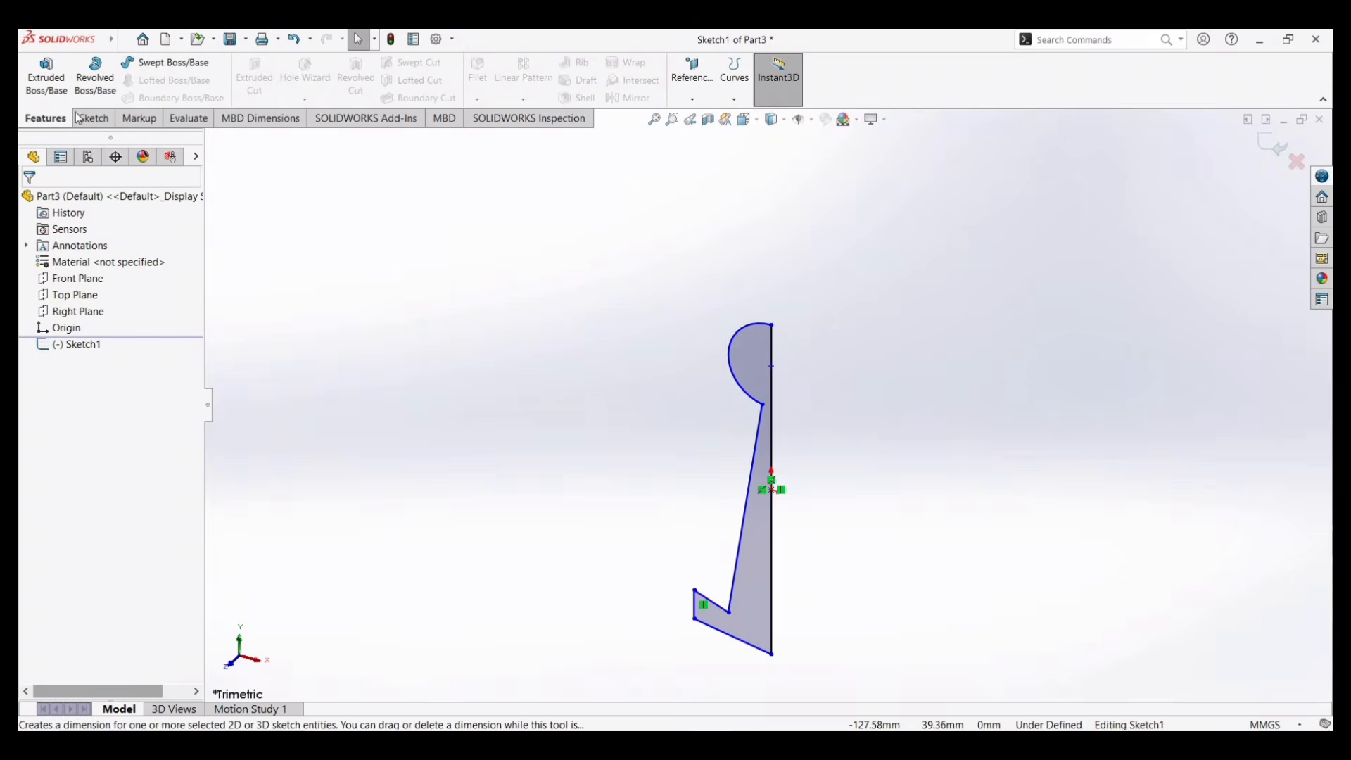
pyautogui.click(98, 70)
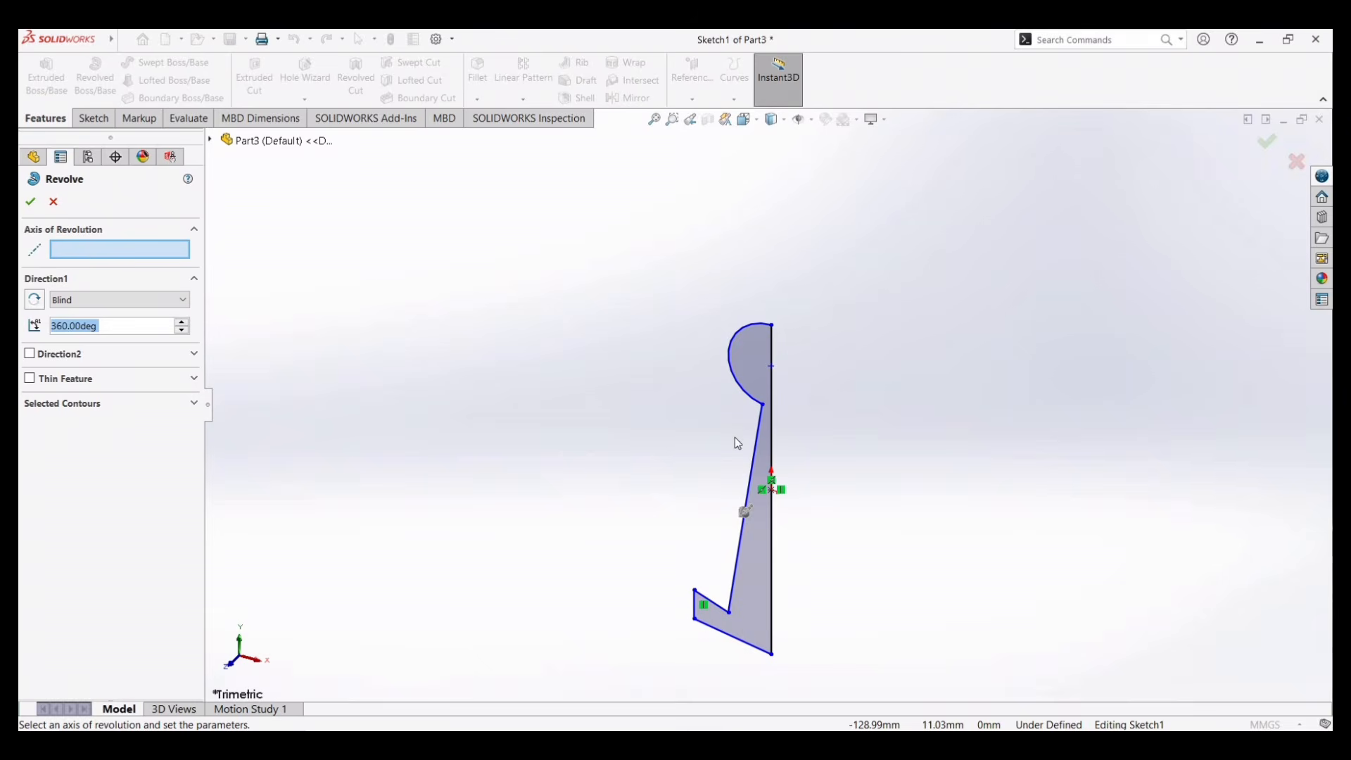
pyautogui.click(773, 391)
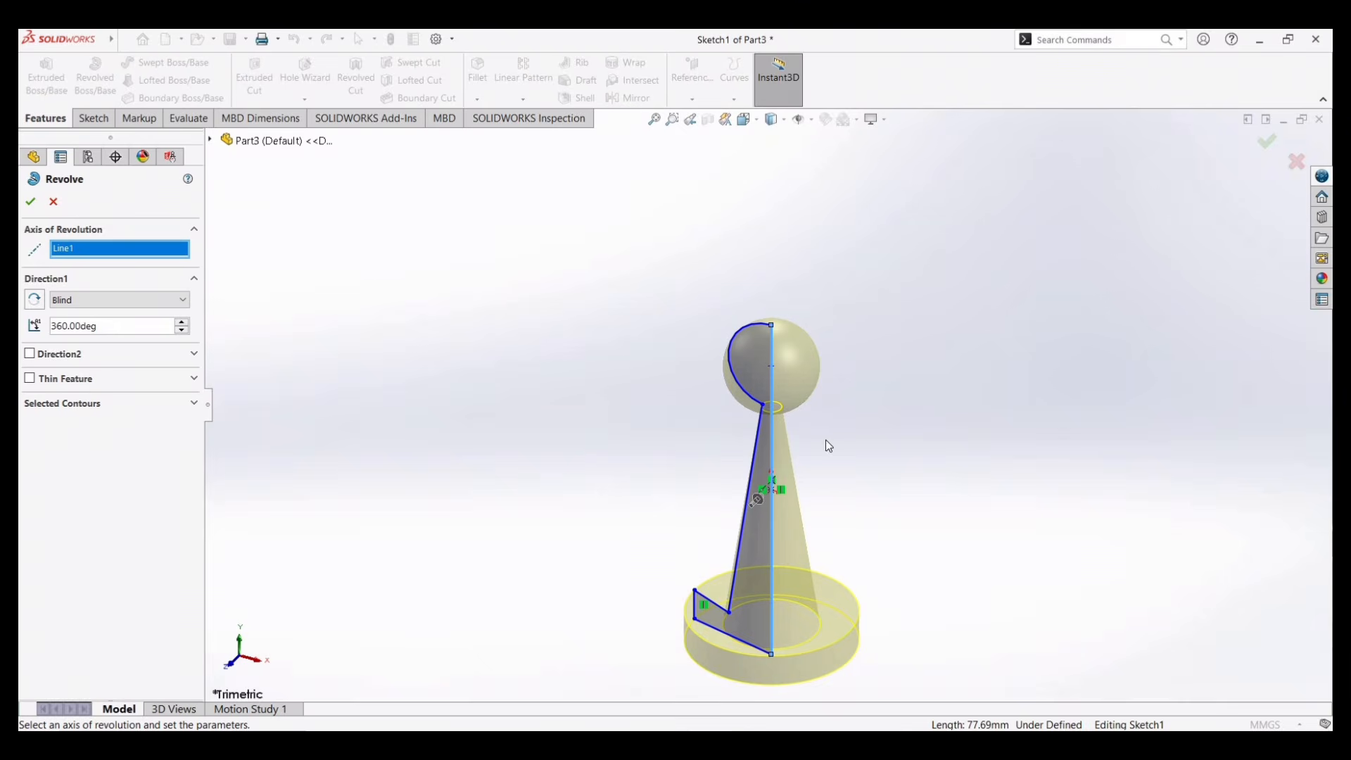
pyautogui.click(30, 202)
pyautogui.scroll(3, 712, 514)
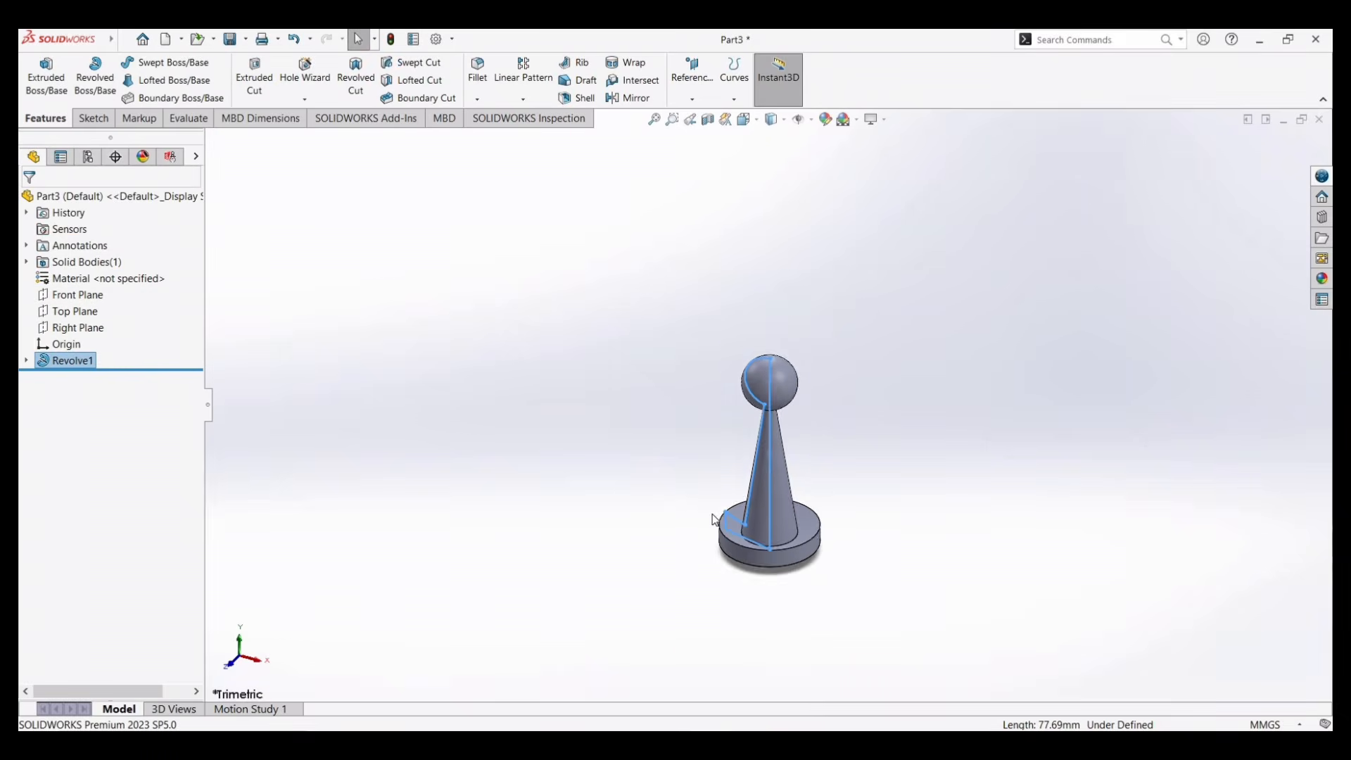
pyautogui.scroll(-4, 712, 518)
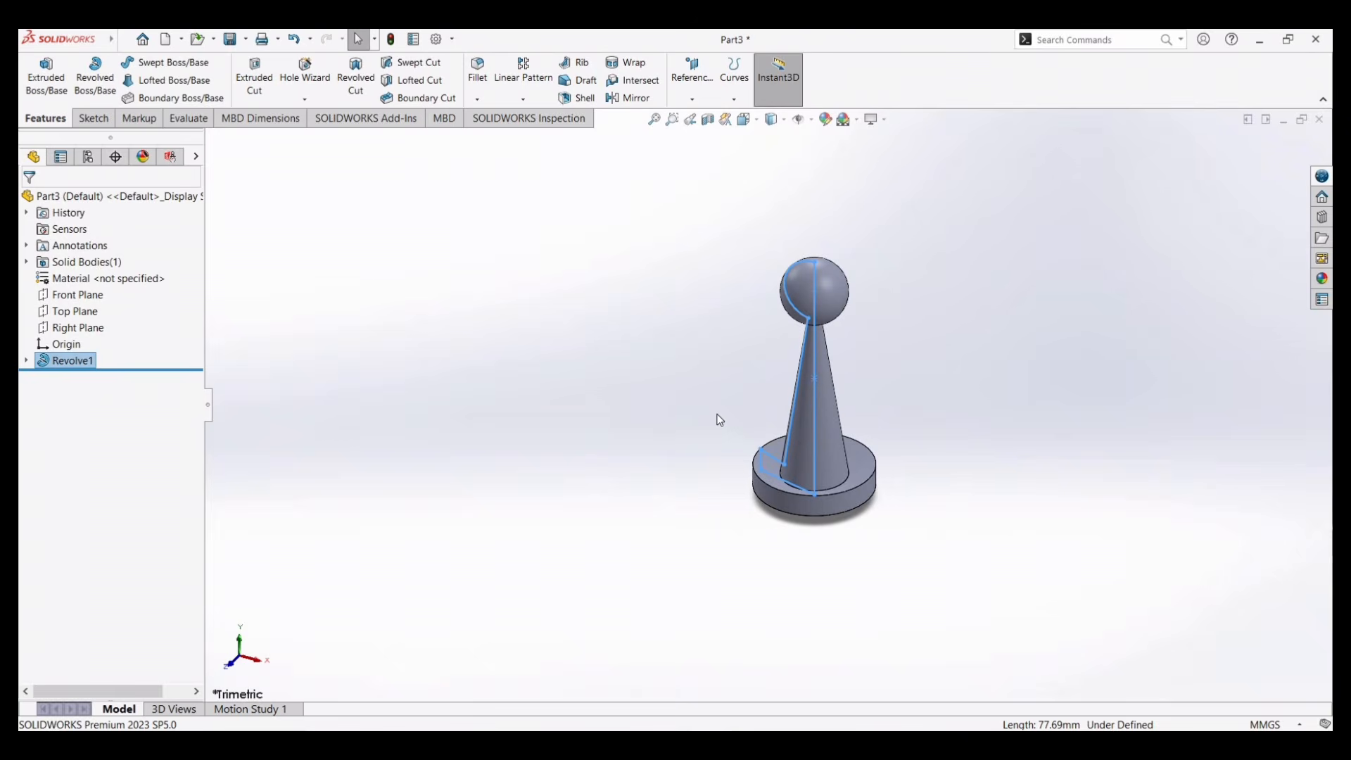
pyautogui.moveTo(760, 437); pyautogui.dragTo(693, 401, button='middle')
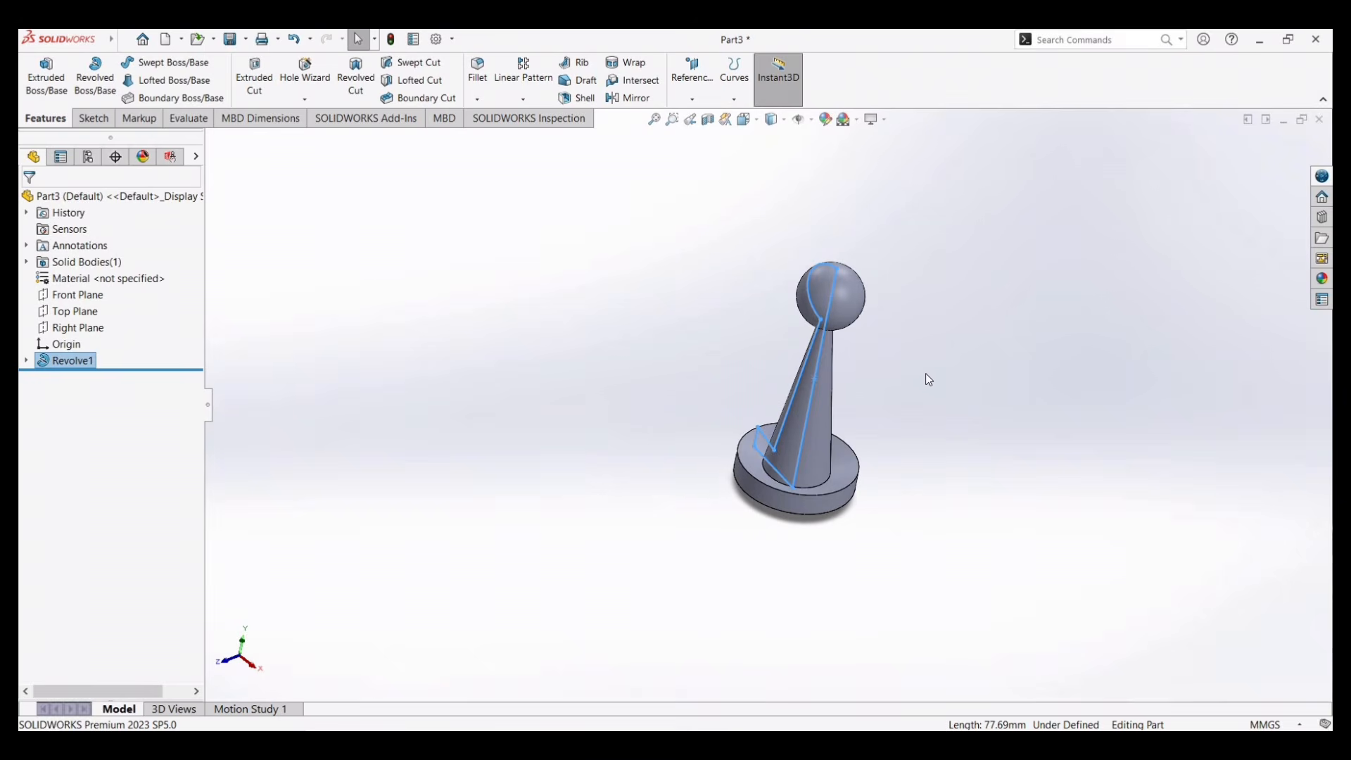
# Step: Delete the revolved pawn feature together with its sketch
pyautogui.scroll(-3, 926, 379)
pyautogui.scroll(5, 880, 296)
pyautogui.moveTo(938, 272); pyautogui.dragTo(634, 570)
pyautogui.press('Delete')
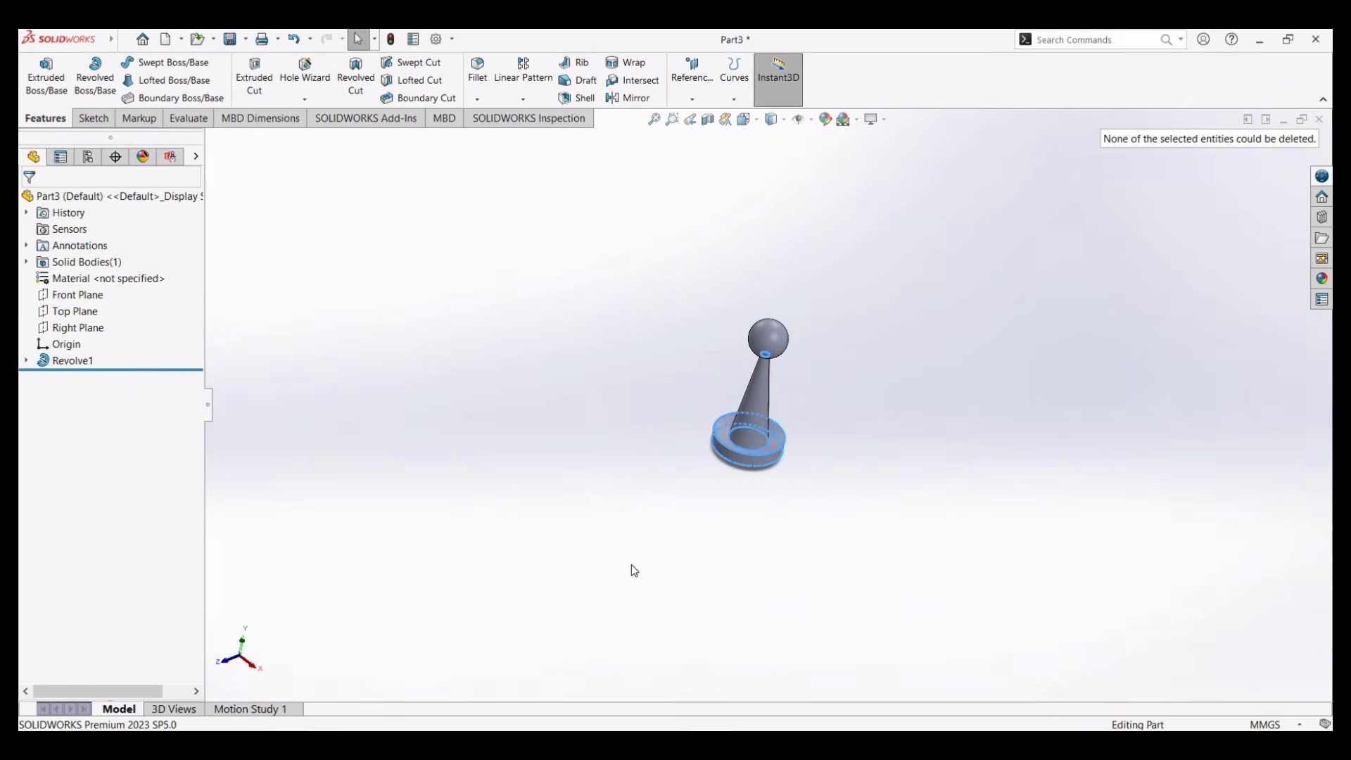
pyautogui.rightClick(755, 411)
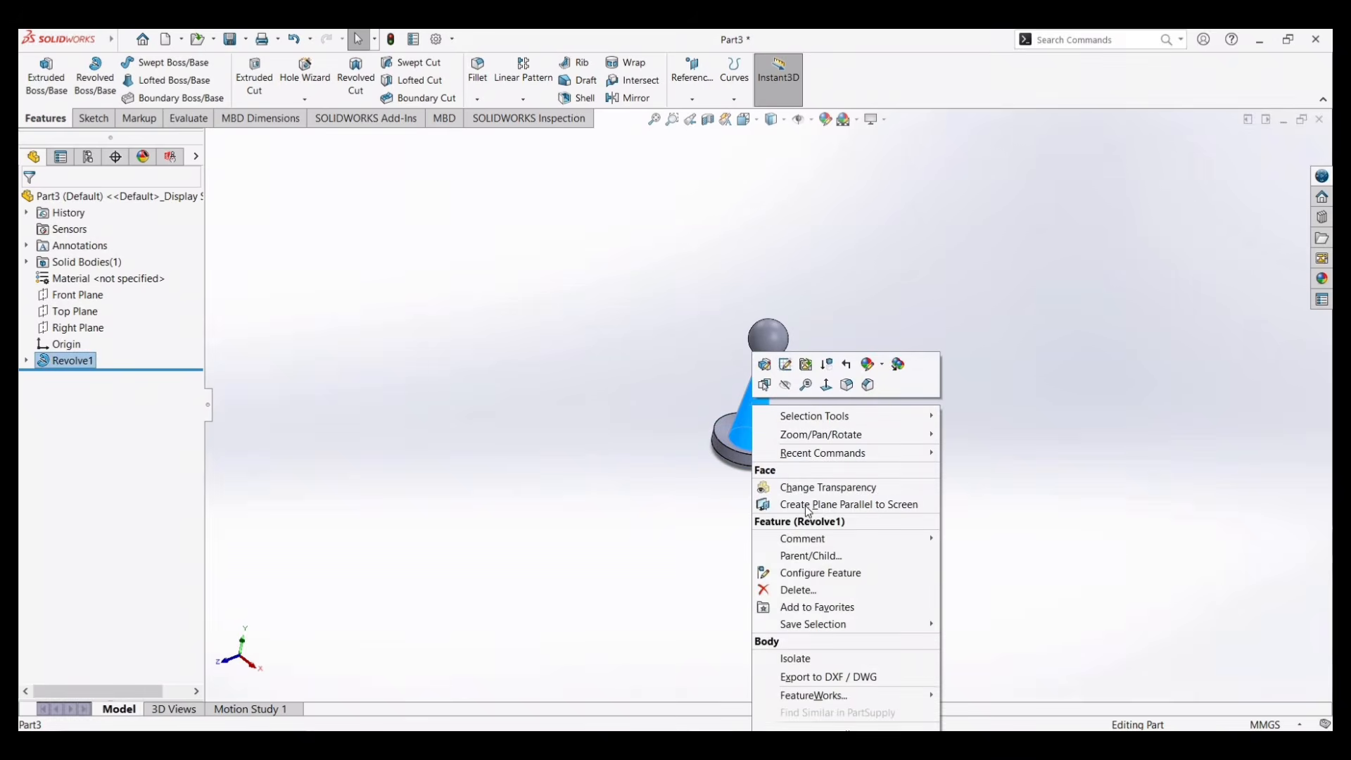
pyautogui.click(803, 588)
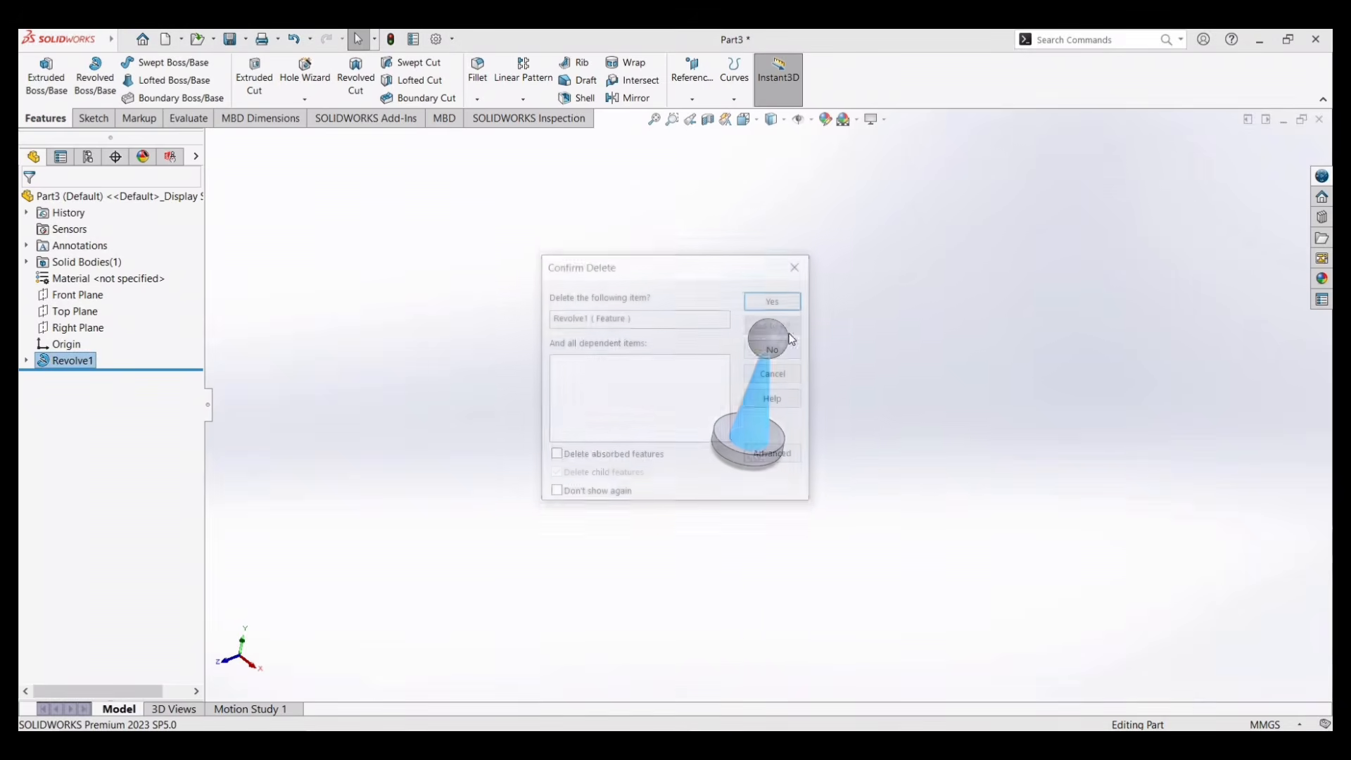
pyautogui.click(772, 301)
# Step: Sketch a six-sided polygon on the Front Plane, with an inscribed circle about 18.4 mm in diameter and its centre about 75 mm left of the origin
pyautogui.click(747, 120)
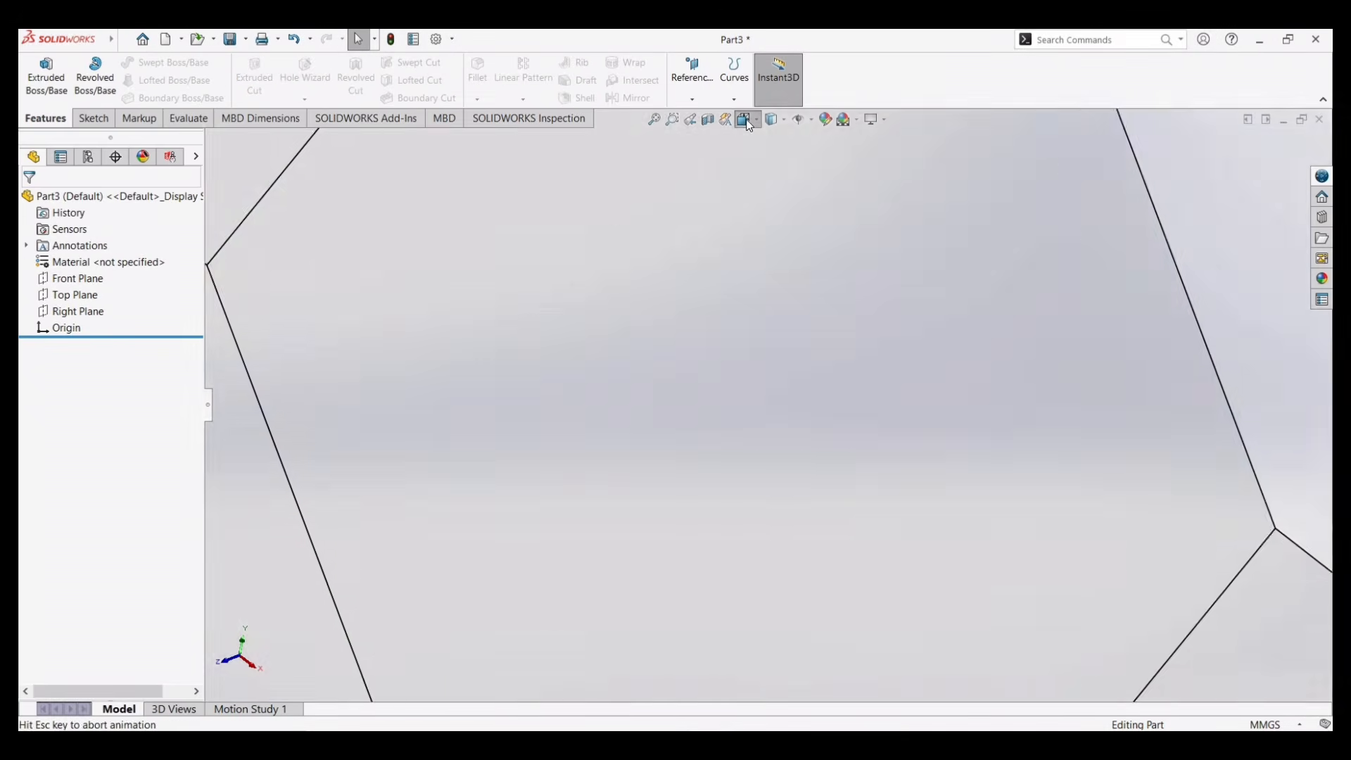
pyautogui.click(766, 182)
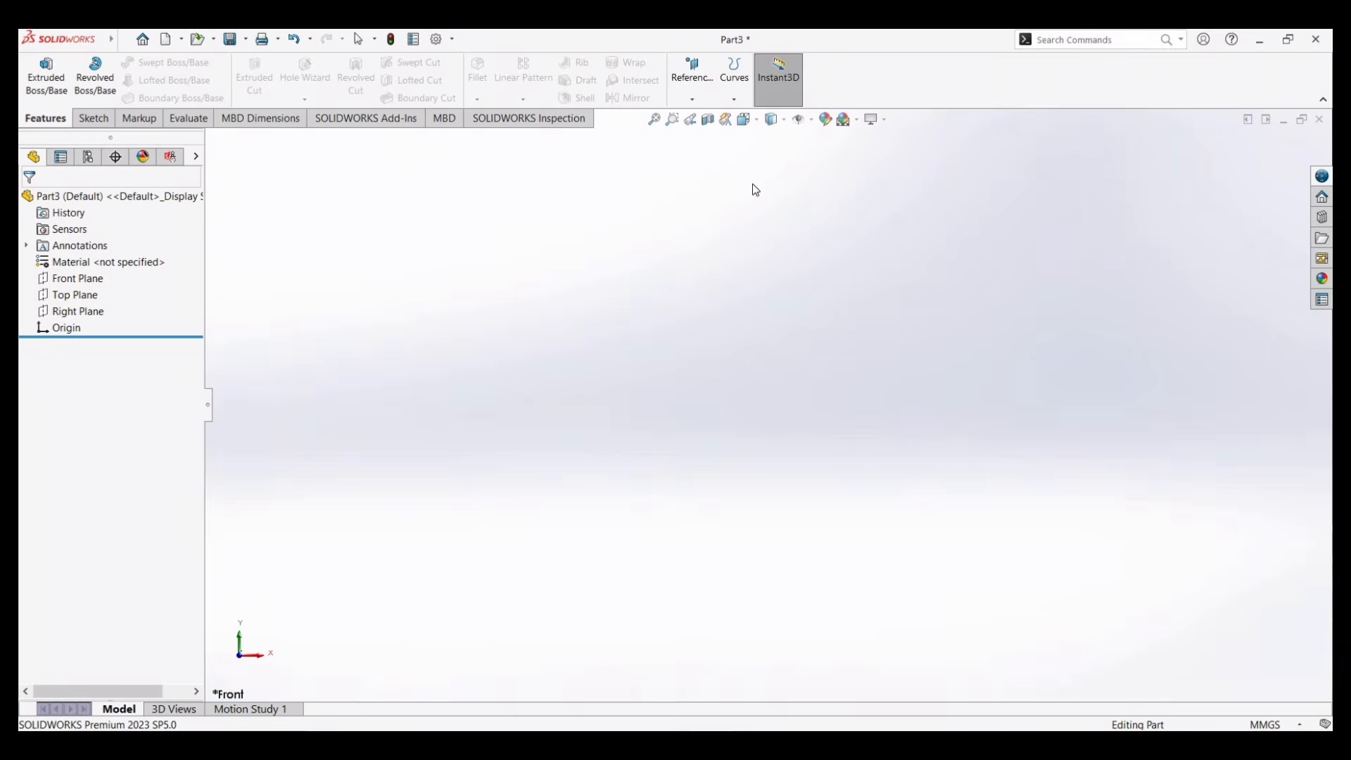
pyautogui.click(78, 280)
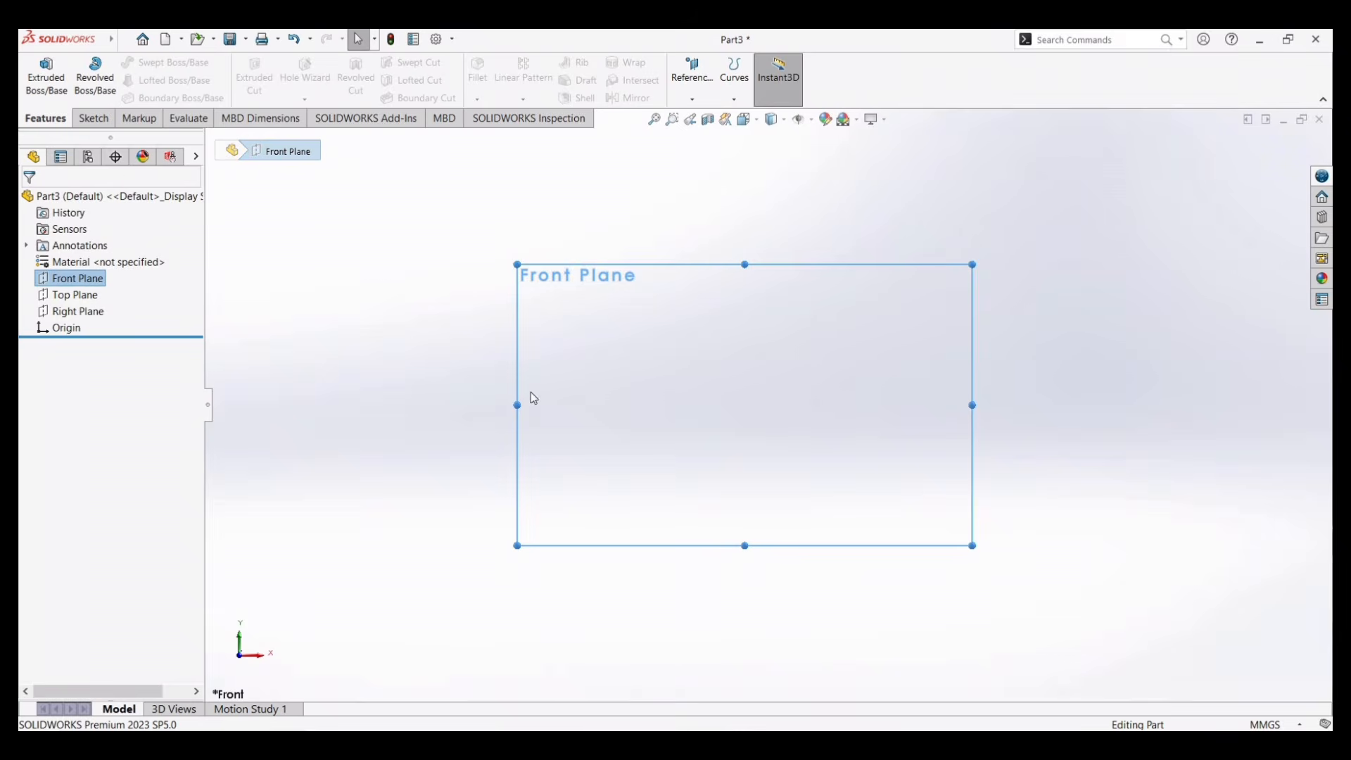
pyautogui.click(93, 119)
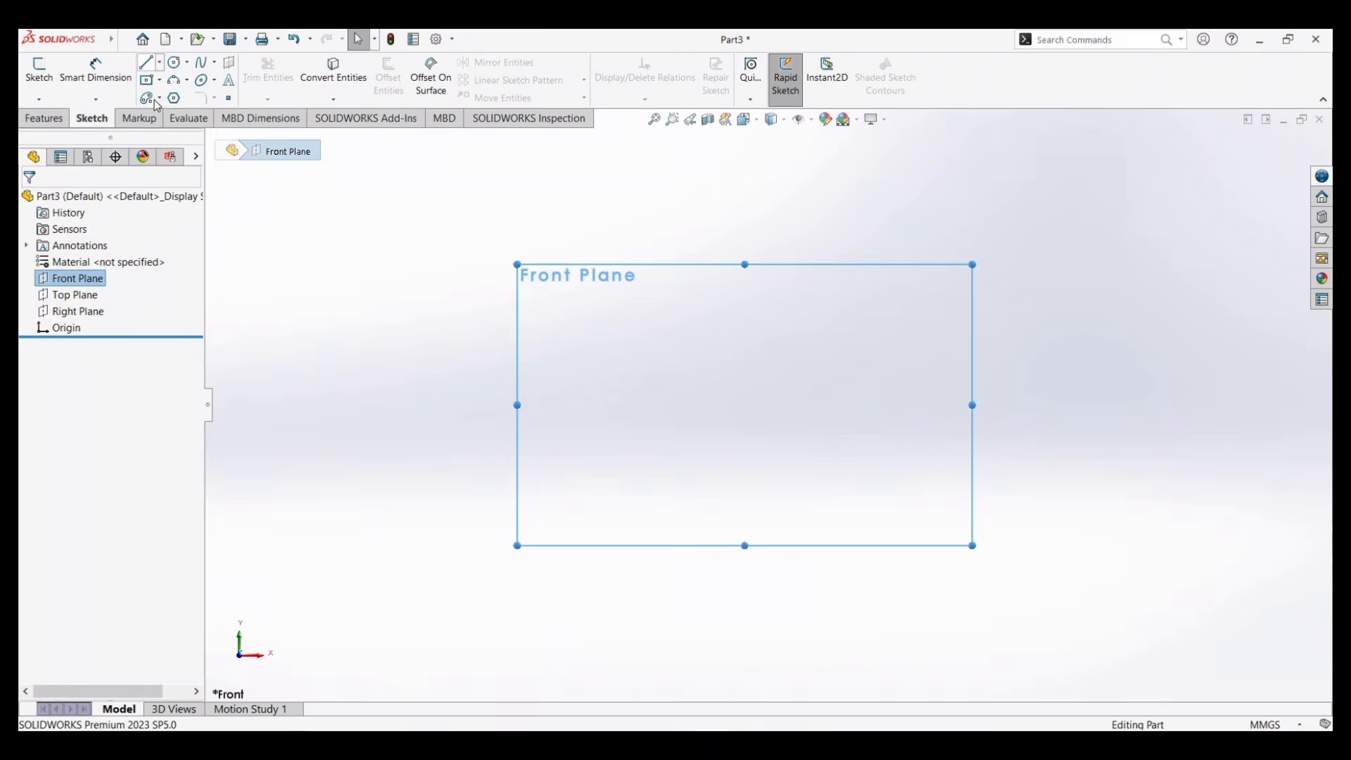
pyautogui.click(516, 268)
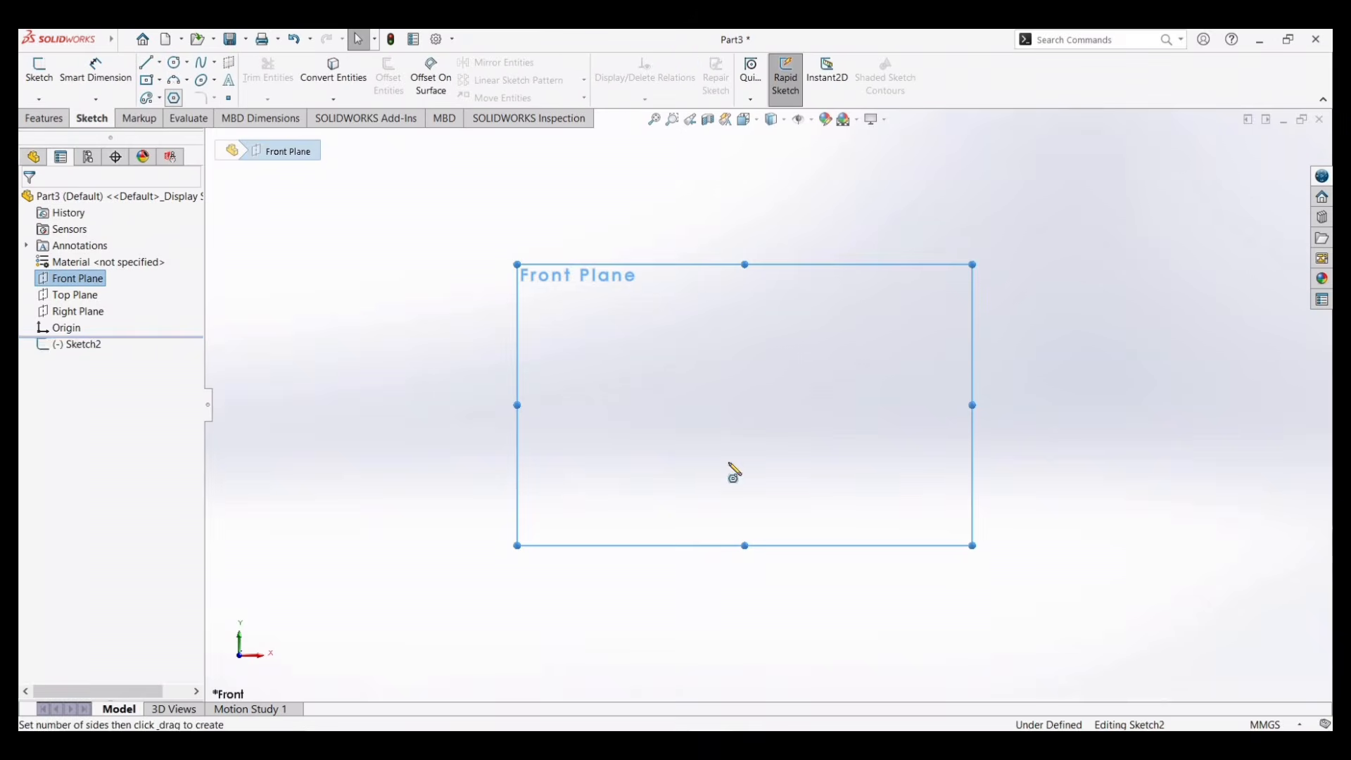
pyautogui.click(583, 422)
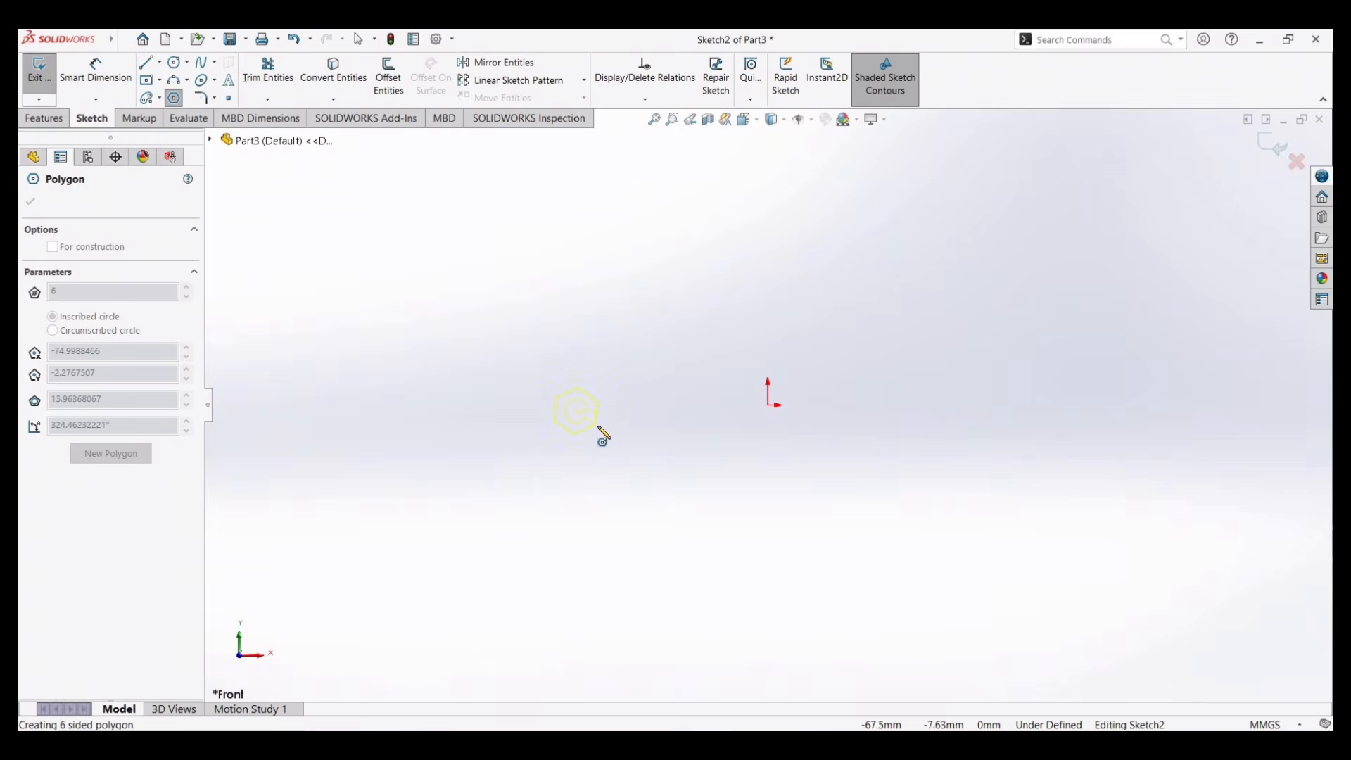
pyautogui.click(595, 434)
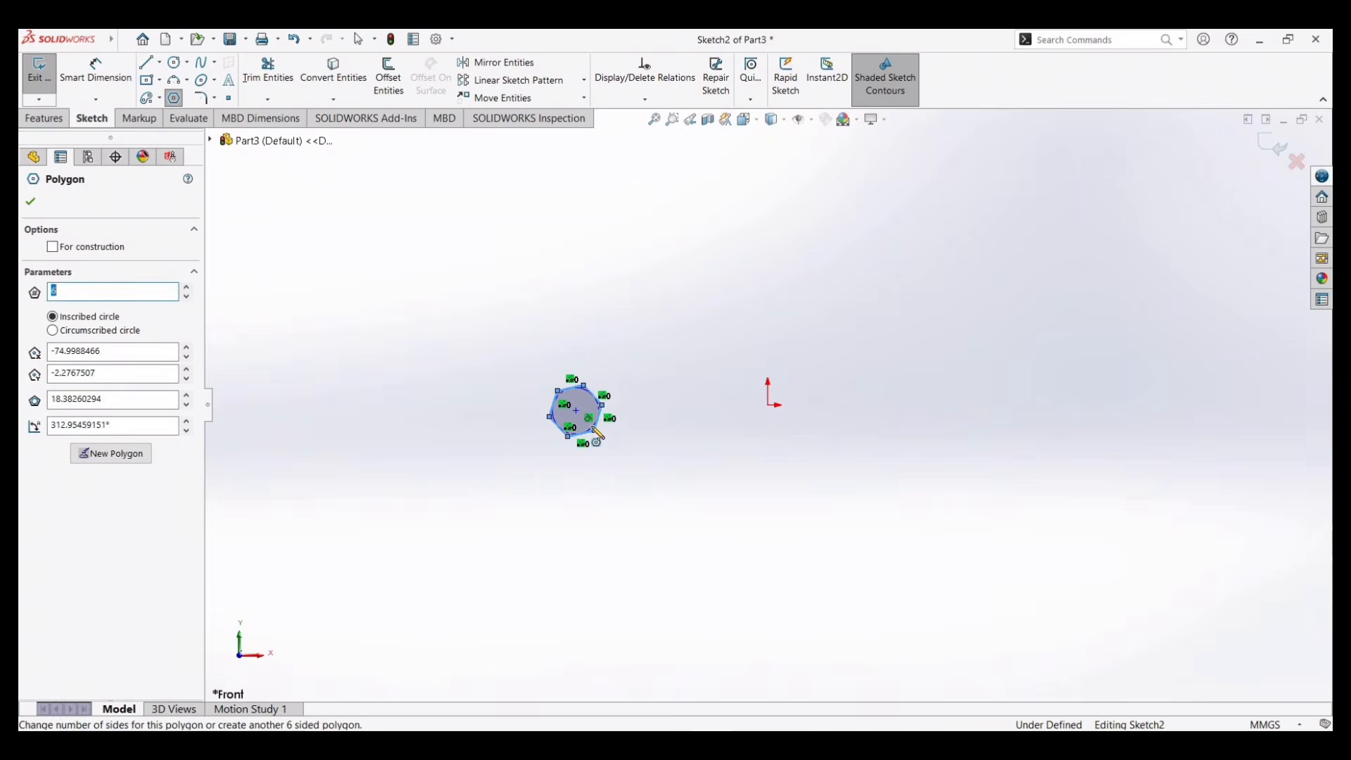
# Step: Extrude the hexagon as a Blind boss with a depth of 2 mm
pyautogui.click(62, 121)
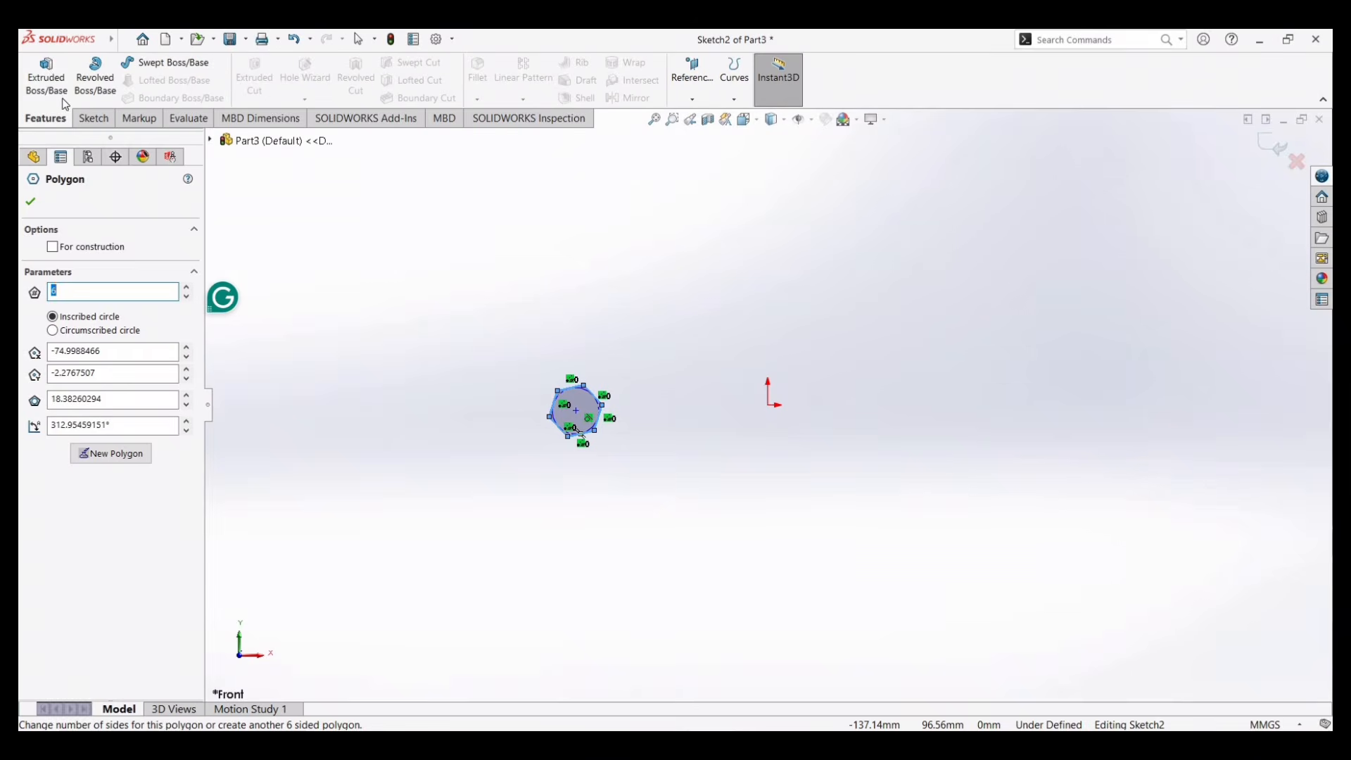
pyautogui.click(59, 97)
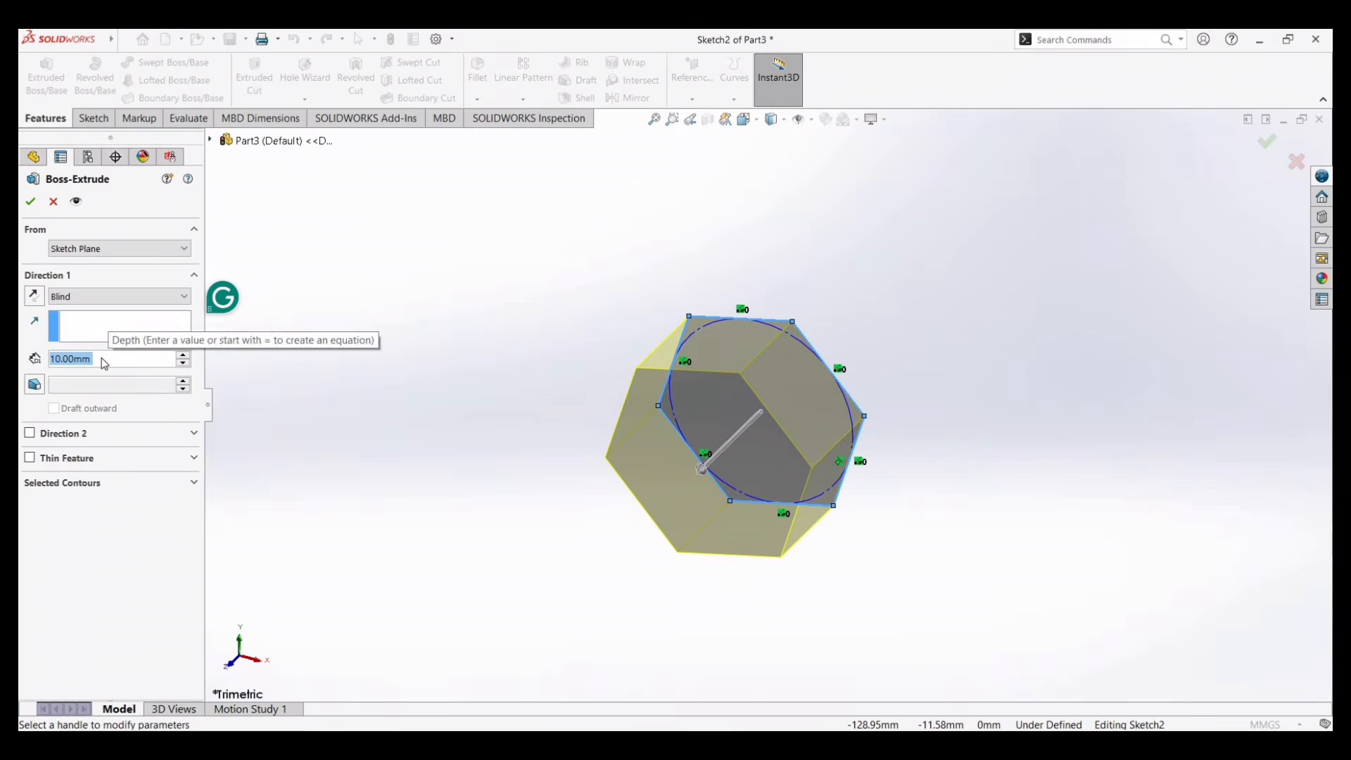
pyautogui.write('2')
pyautogui.press('Return')
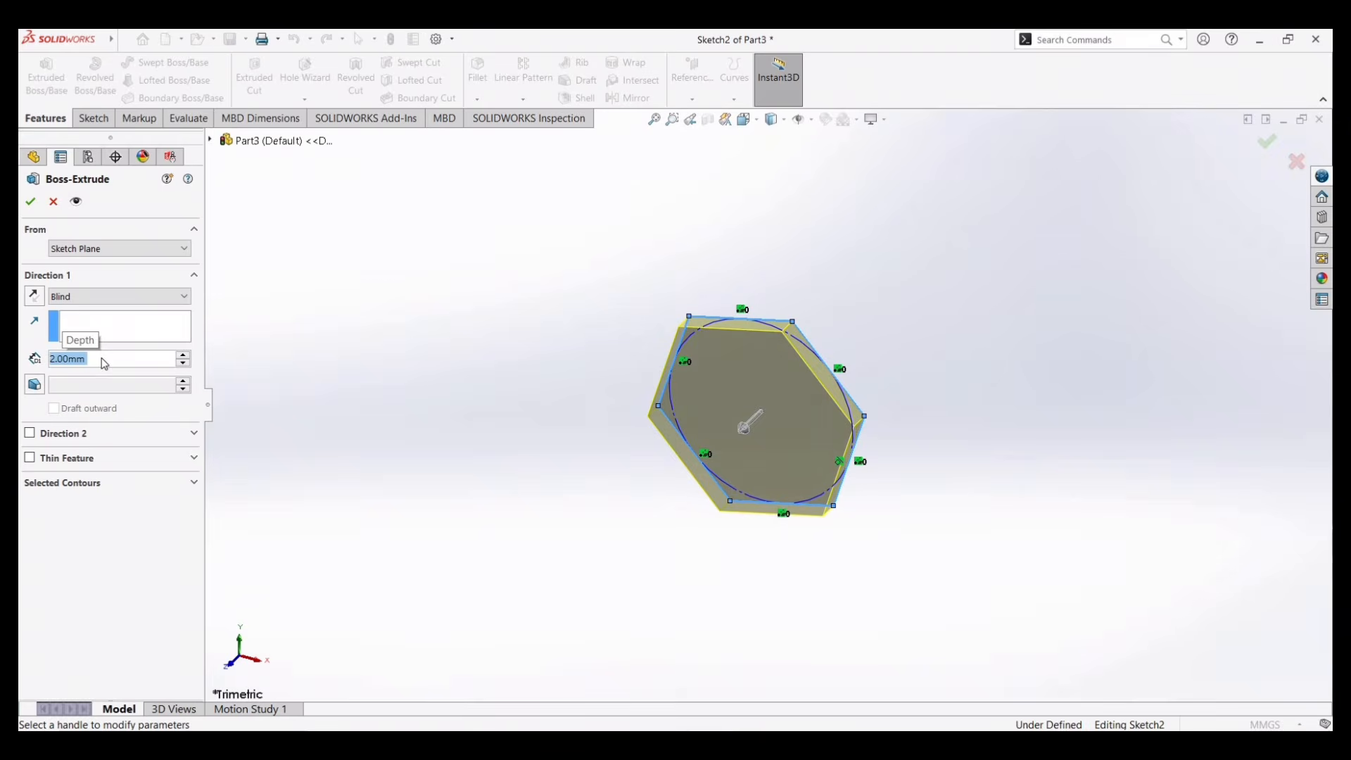
pyautogui.click(30, 202)
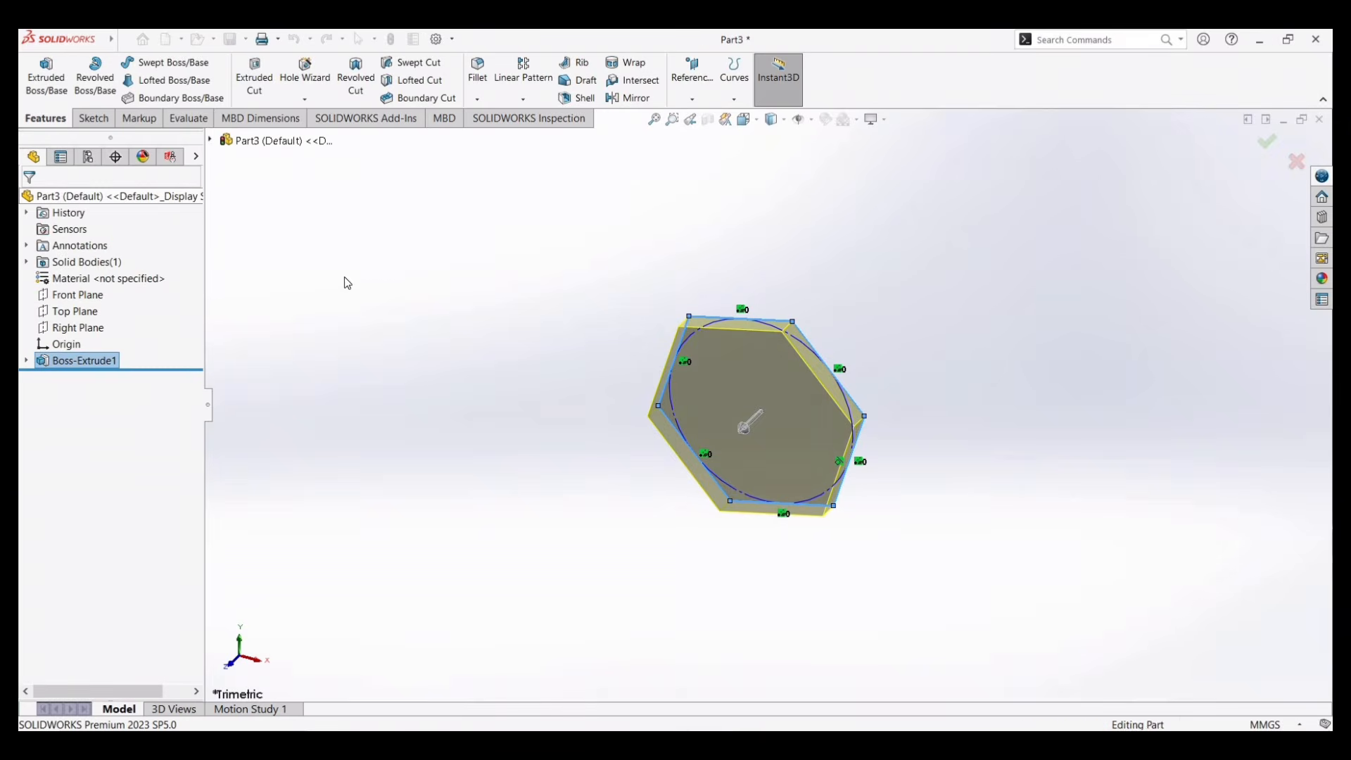
pyautogui.scroll(4, 658, 329)
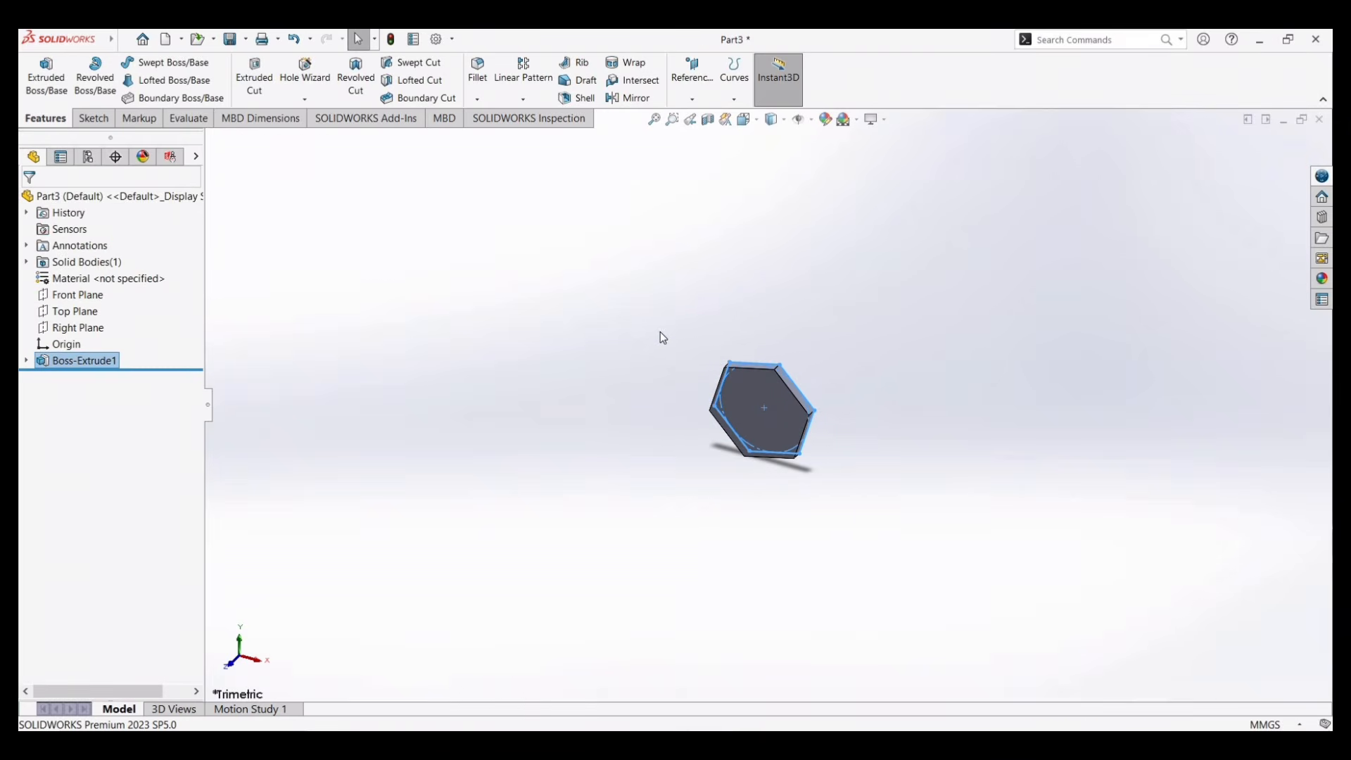
# Step: Sketch a three-point arc on the Top Plane, about 41 mm in radius, rising from just beside the hexagonal plate's rear face
pyautogui.click(73, 312)
pyautogui.scroll(2, 801, 403)
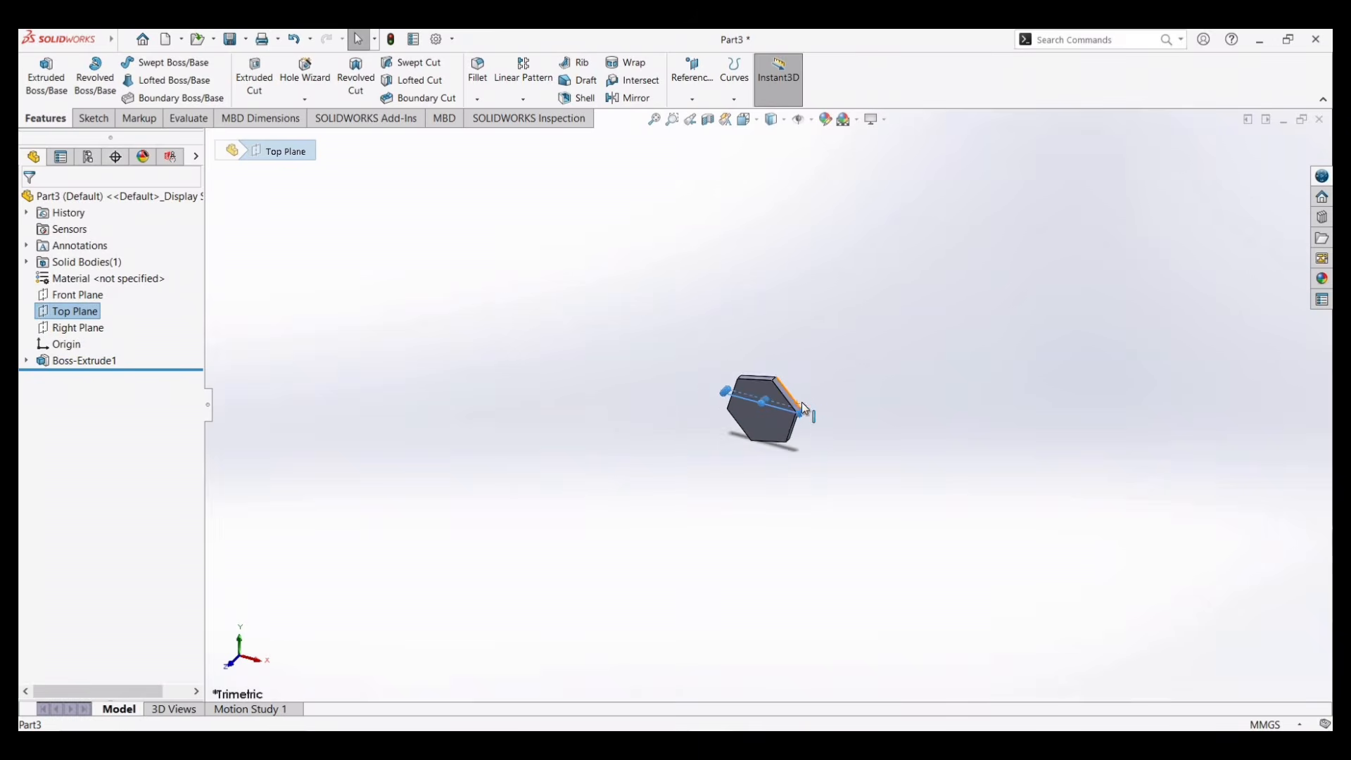
pyautogui.scroll(-5, 801, 402)
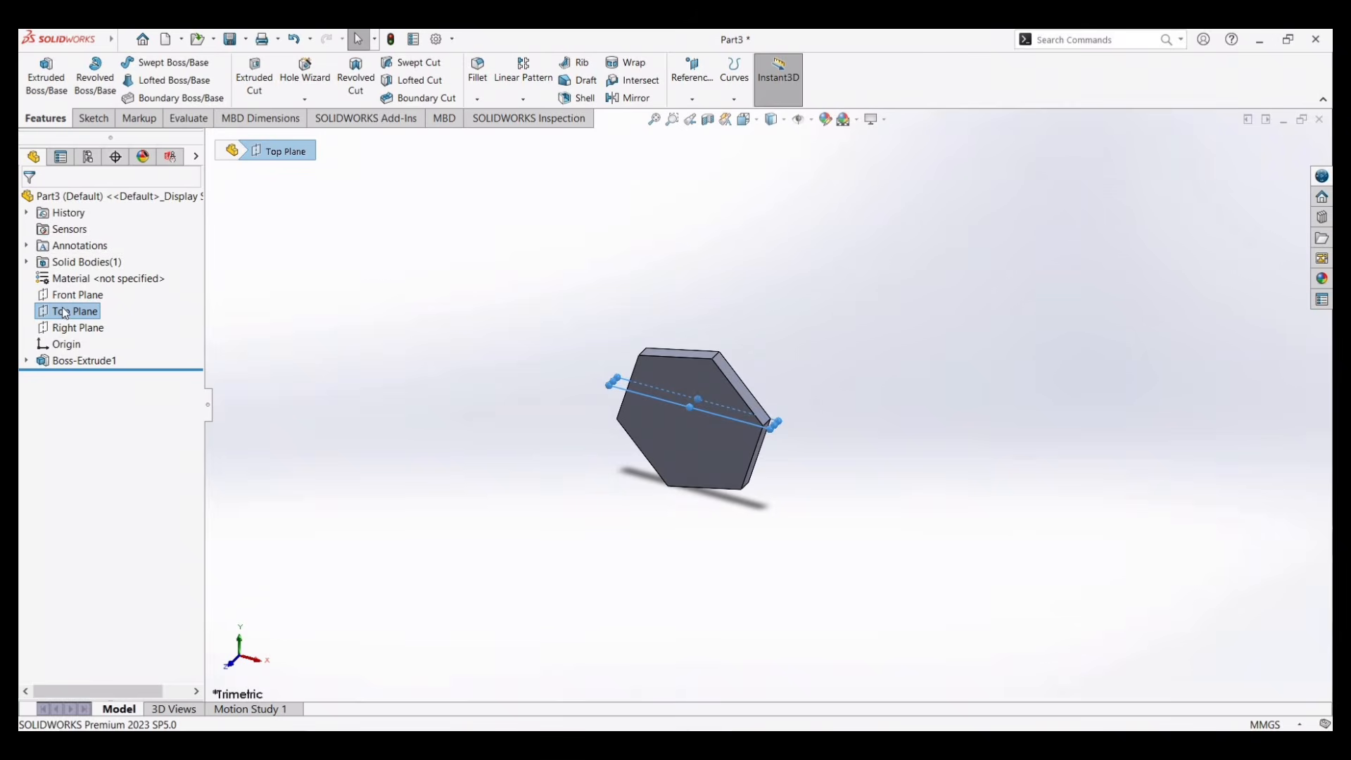
pyautogui.click(757, 121)
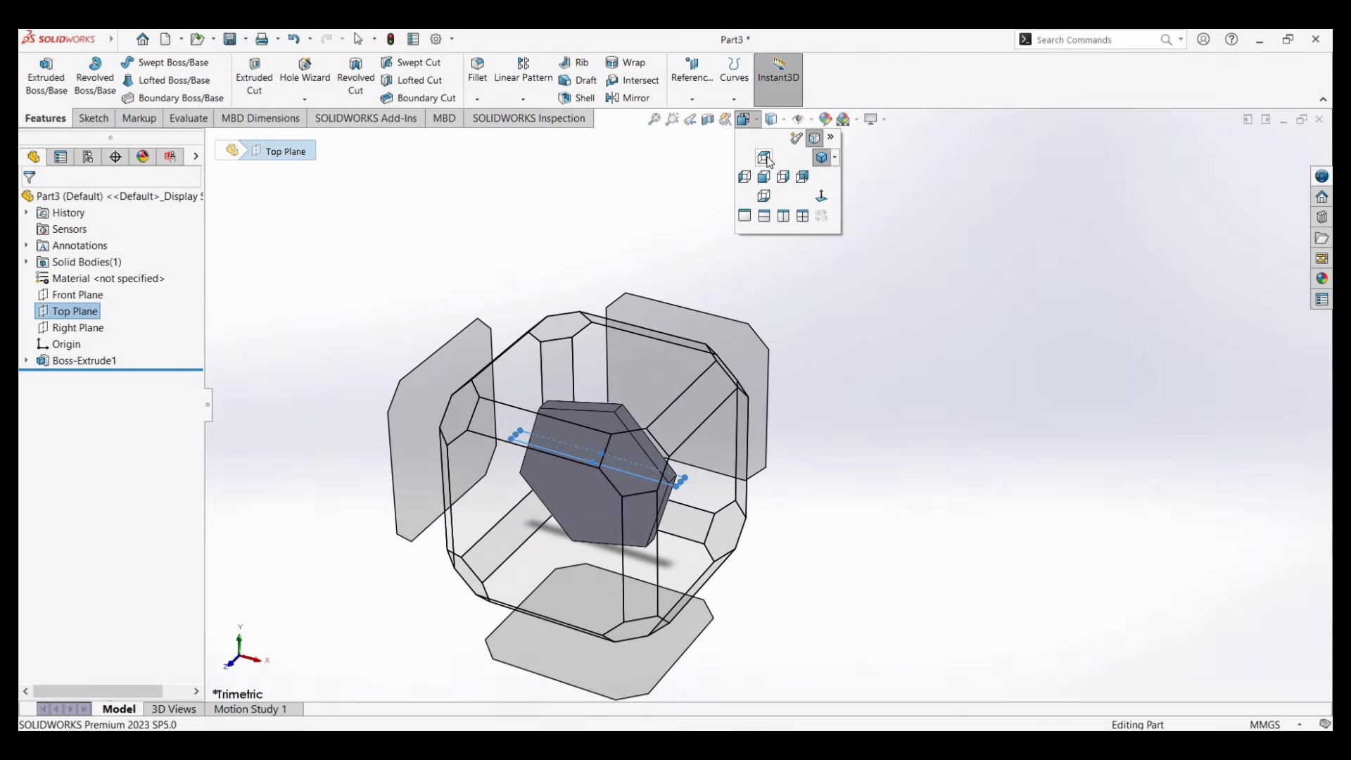
pyautogui.click(766, 158)
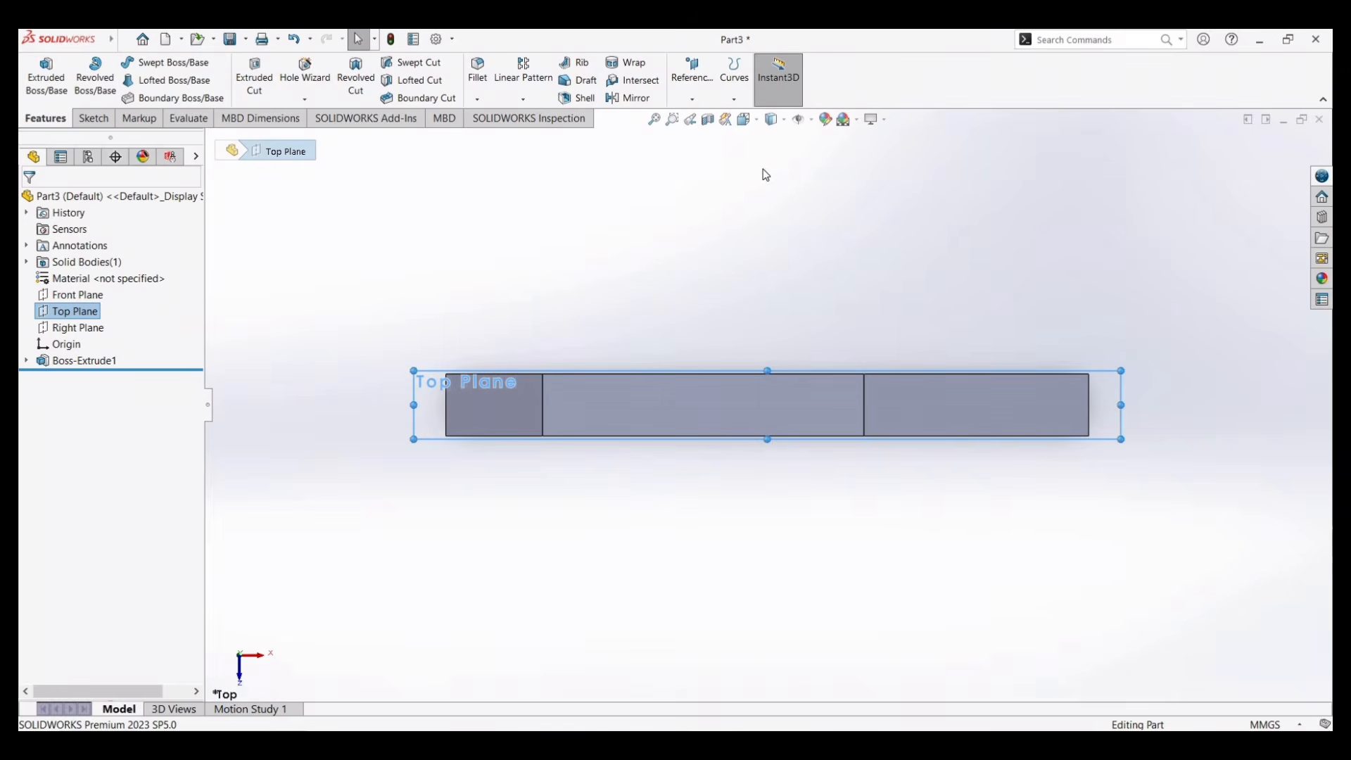
pyautogui.click(105, 121)
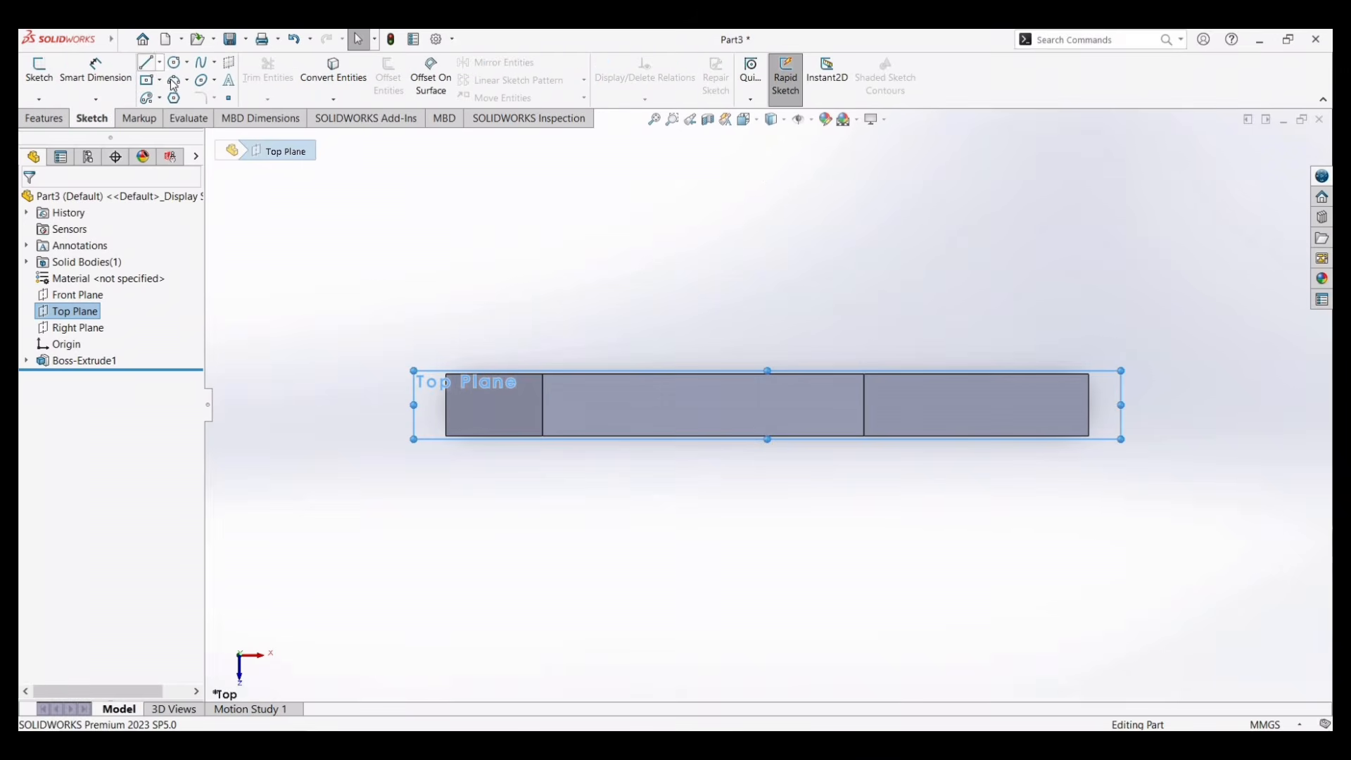
pyautogui.click(173, 80)
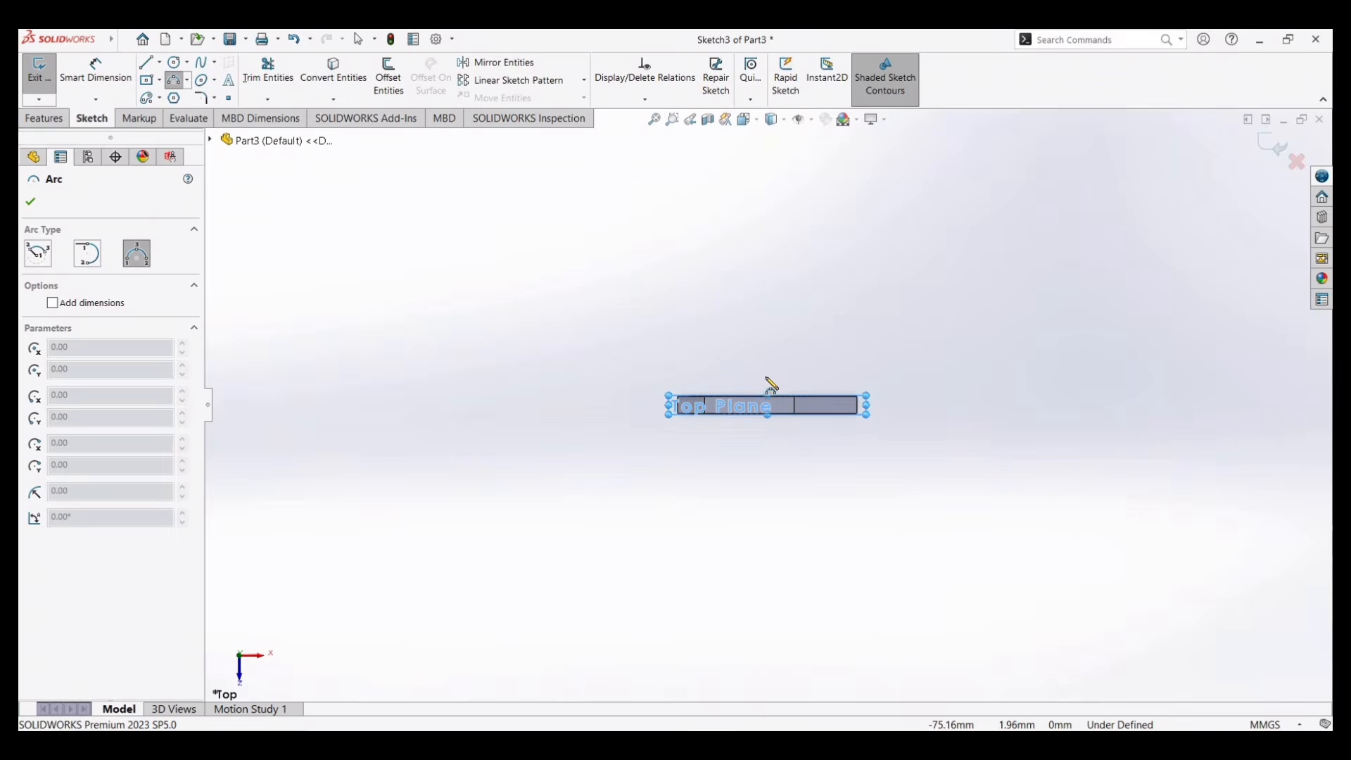
pyautogui.click(768, 380)
pyautogui.click(999, 246)
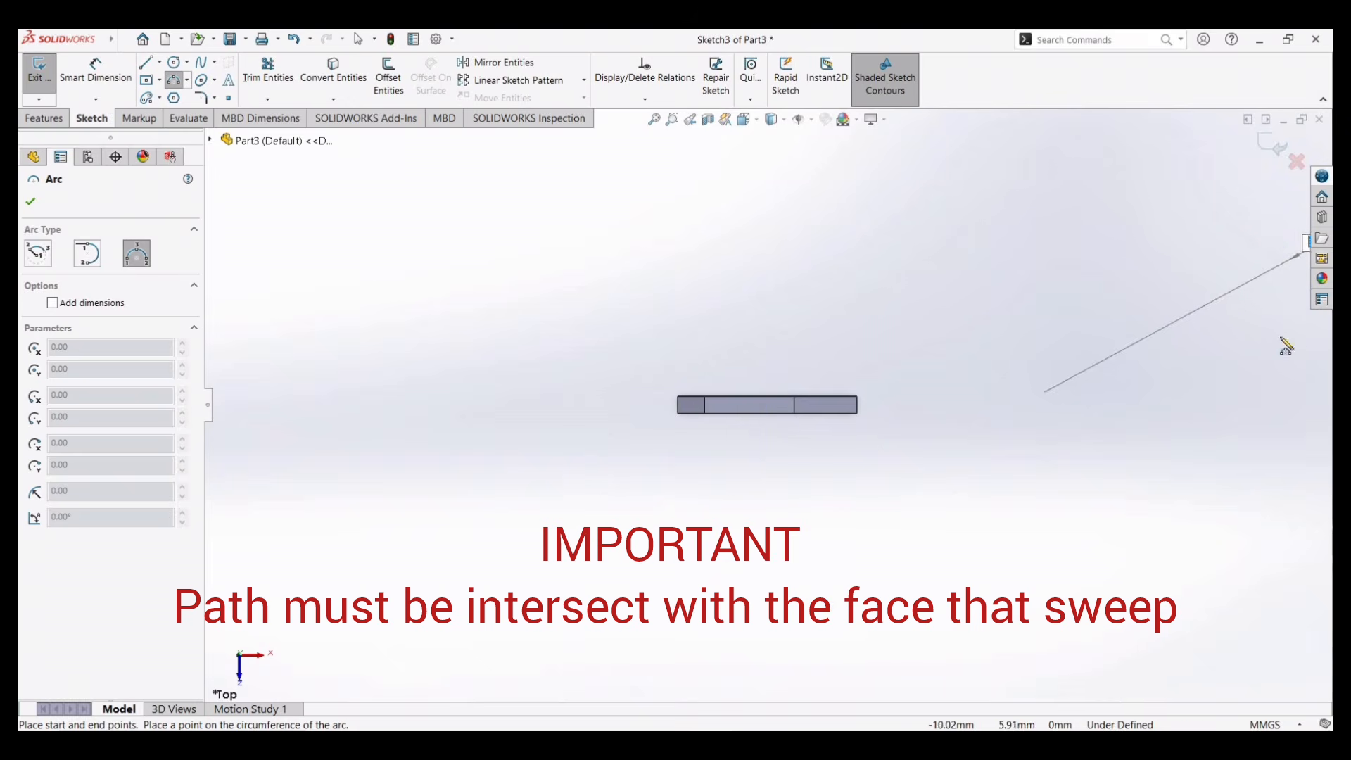
pyautogui.click(1133, 244)
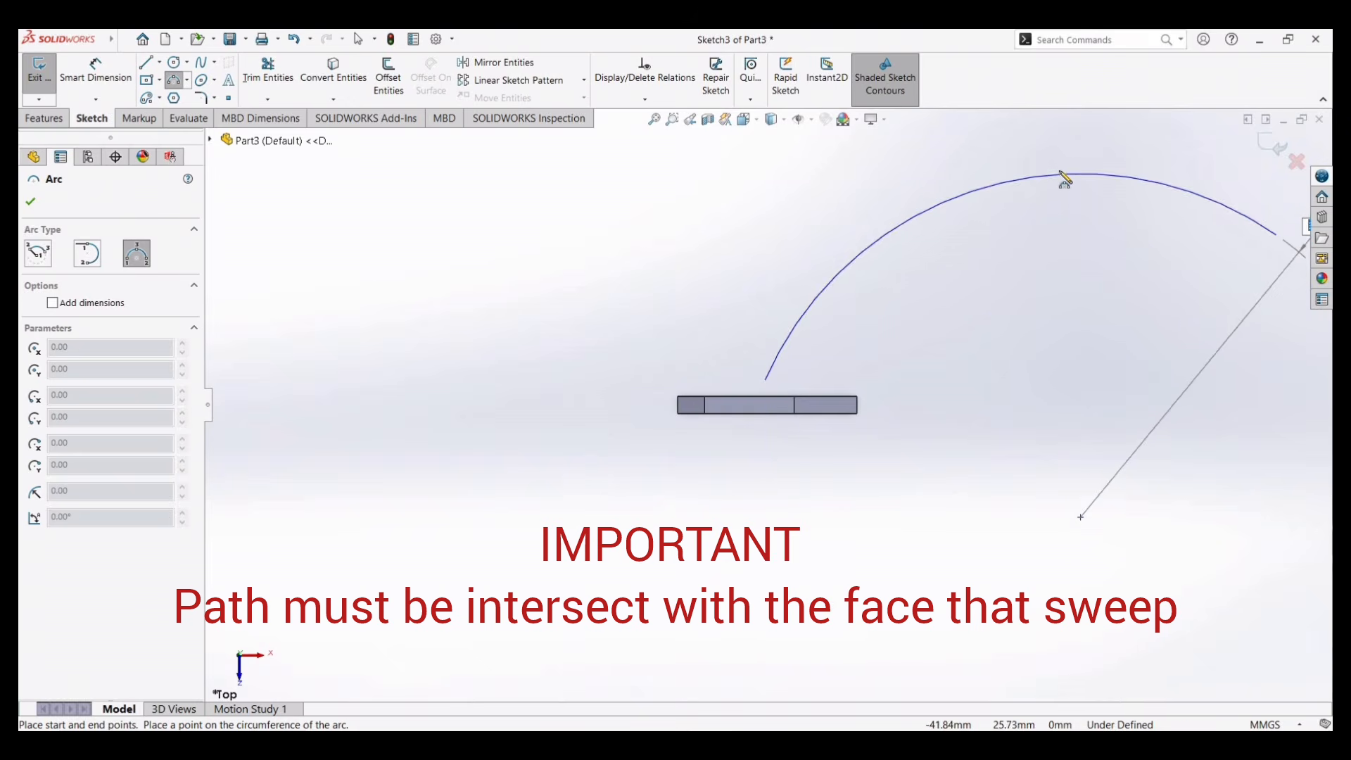
pyautogui.click(1077, 185)
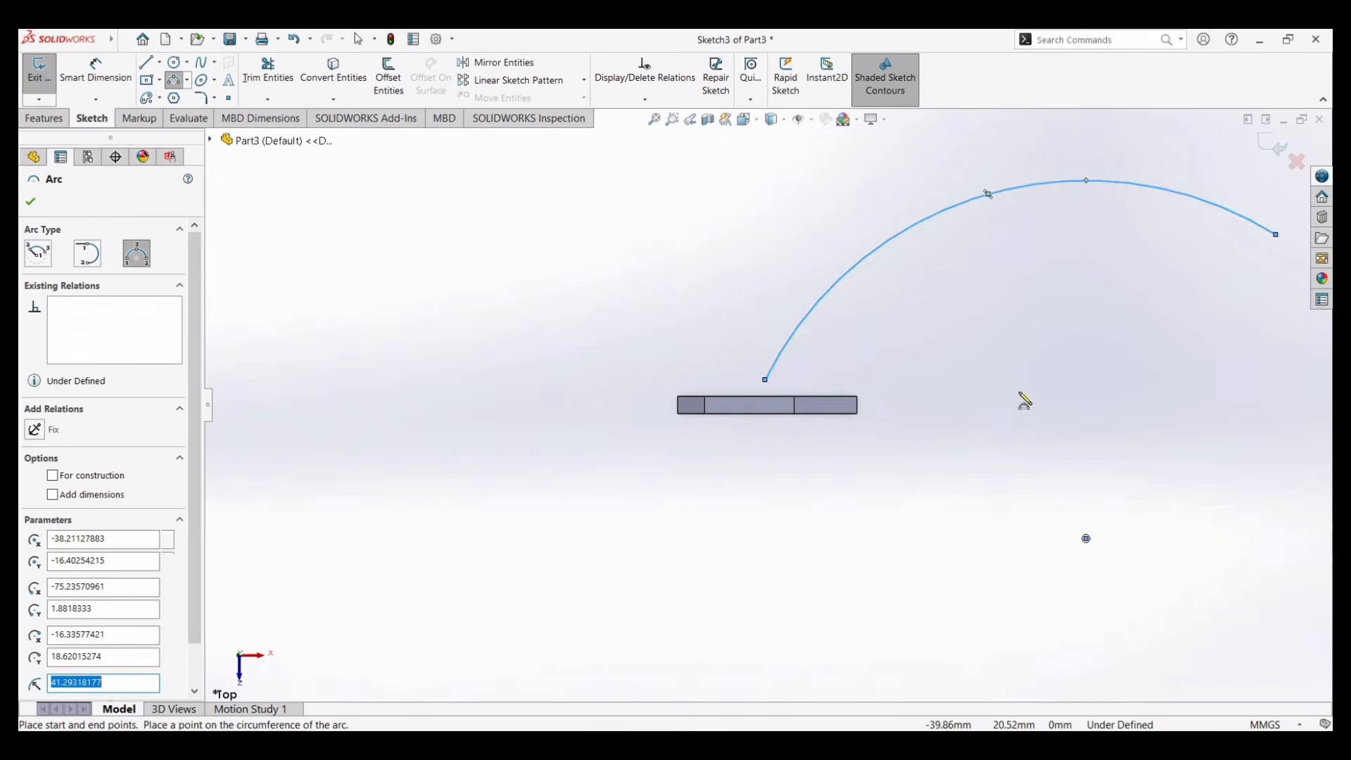
pyautogui.press('Escape')
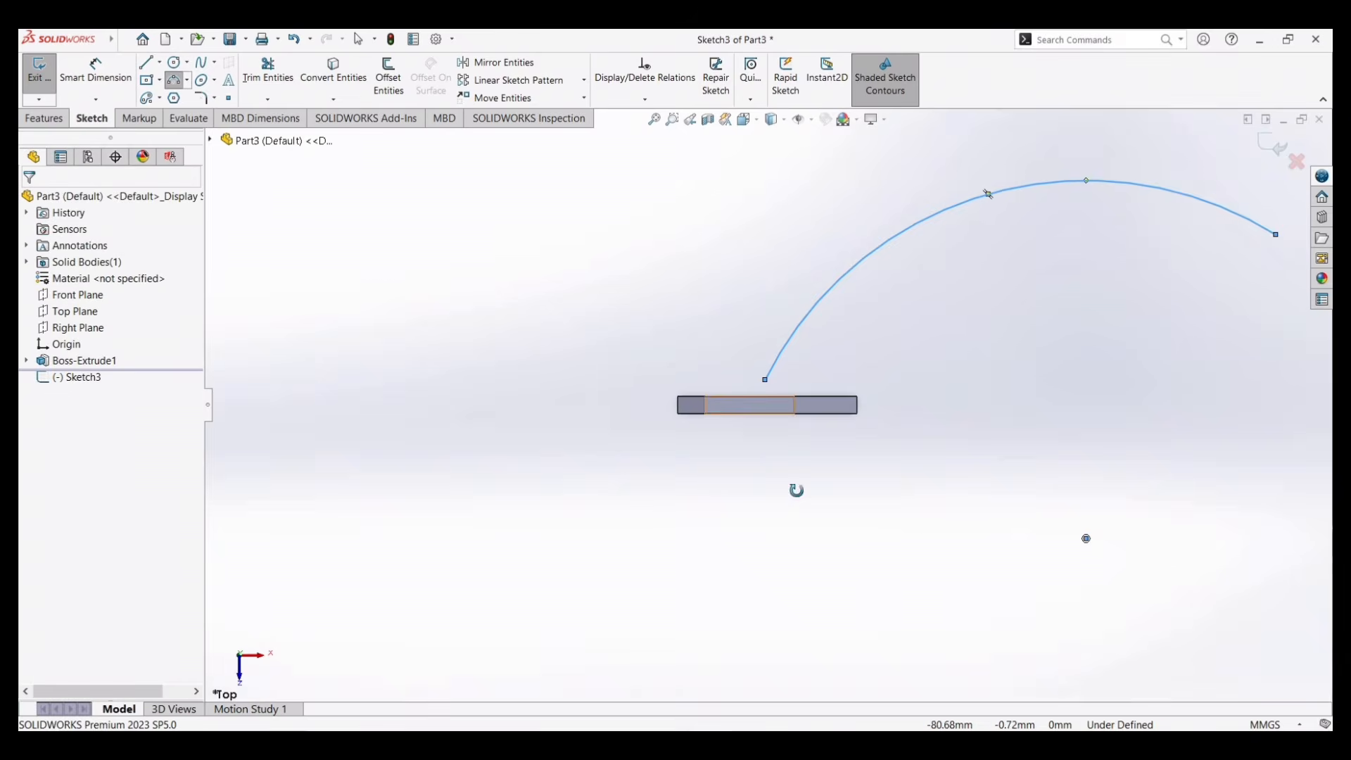
# Step: Move the start point of the arc sketch onto the hexagonal plate so the path intersects the face that is swept
pyautogui.moveTo(796, 488); pyautogui.dragTo(870, 402, button='middle')
pyautogui.moveTo(870, 402); pyautogui.dragTo(864, 366, button='middle')
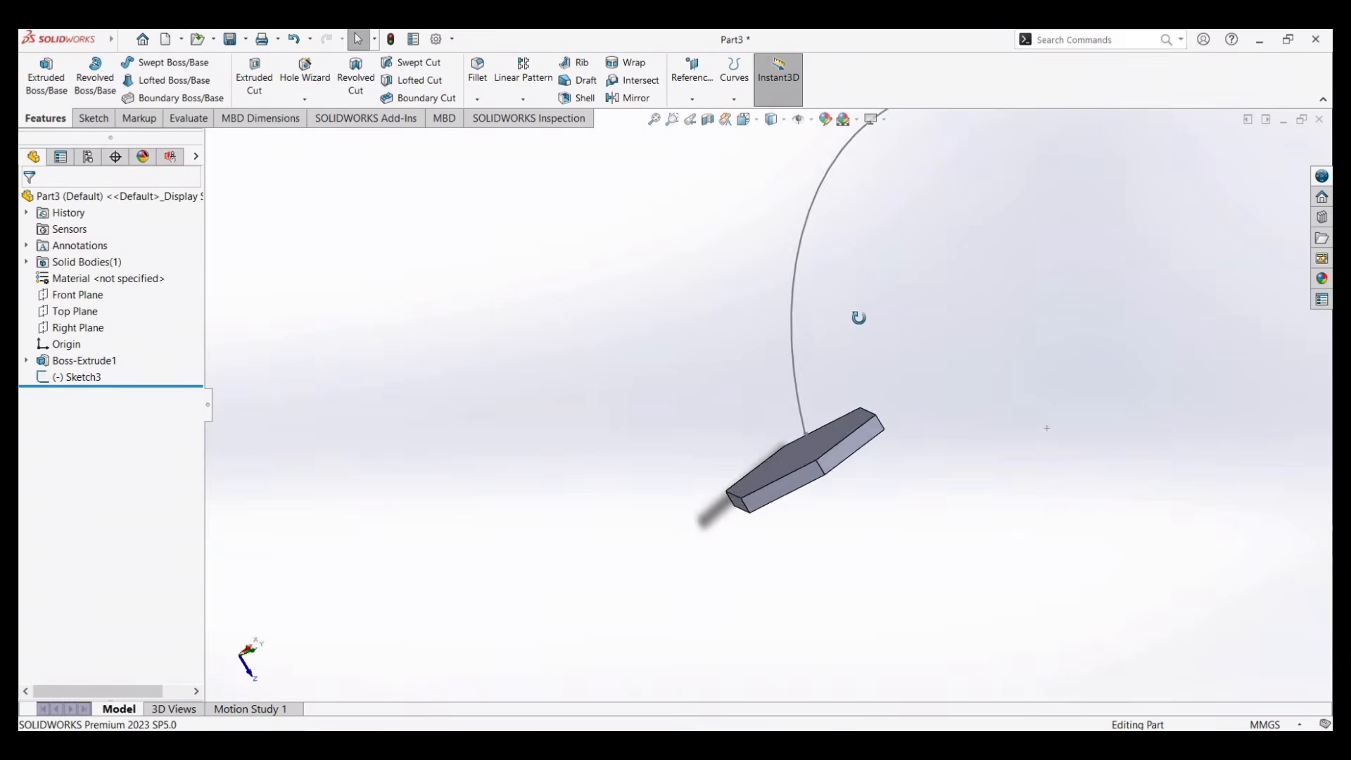
pyautogui.moveTo(858, 317)
pyautogui.mouseDown(button='middle')
pyautogui.moveTo(840, 296)
pyautogui.moveTo(879, 310)
pyautogui.mouseUp(button='middle')
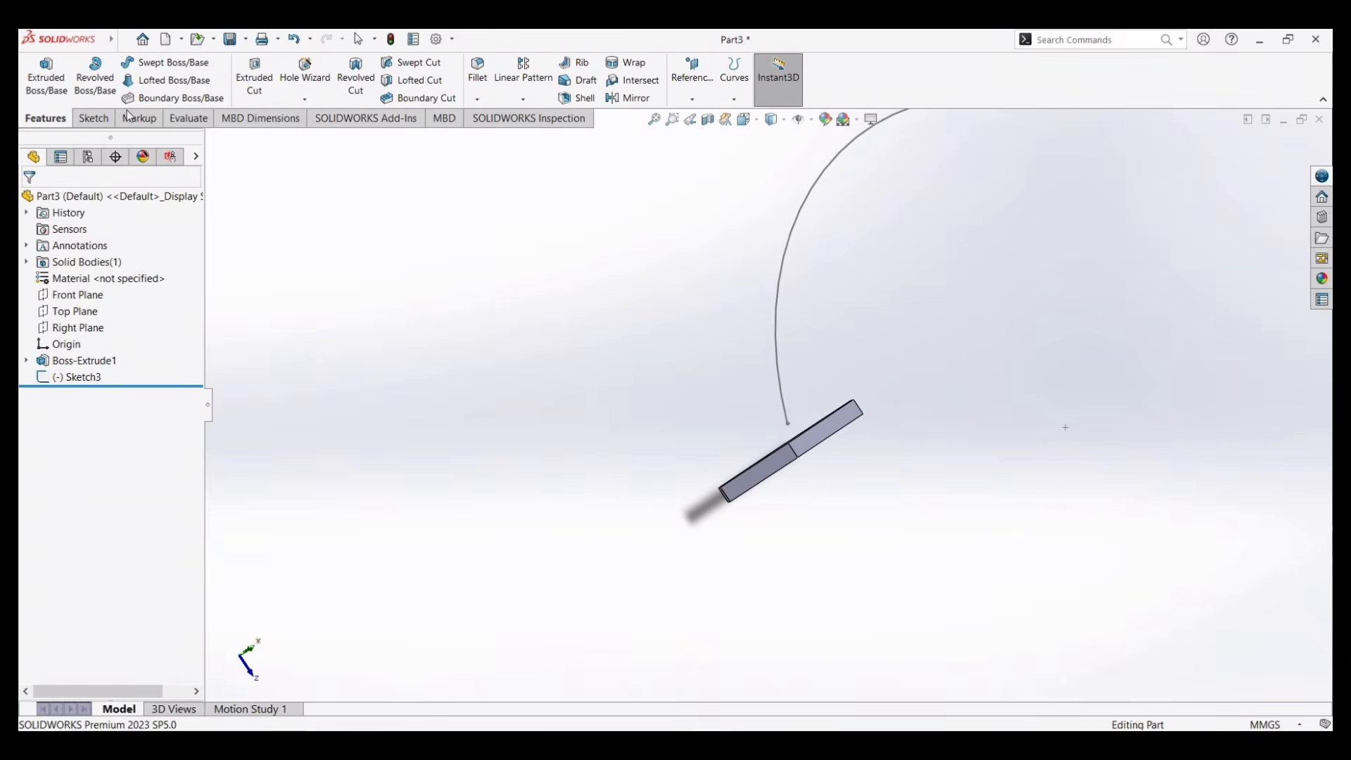
pyautogui.click(92, 117)
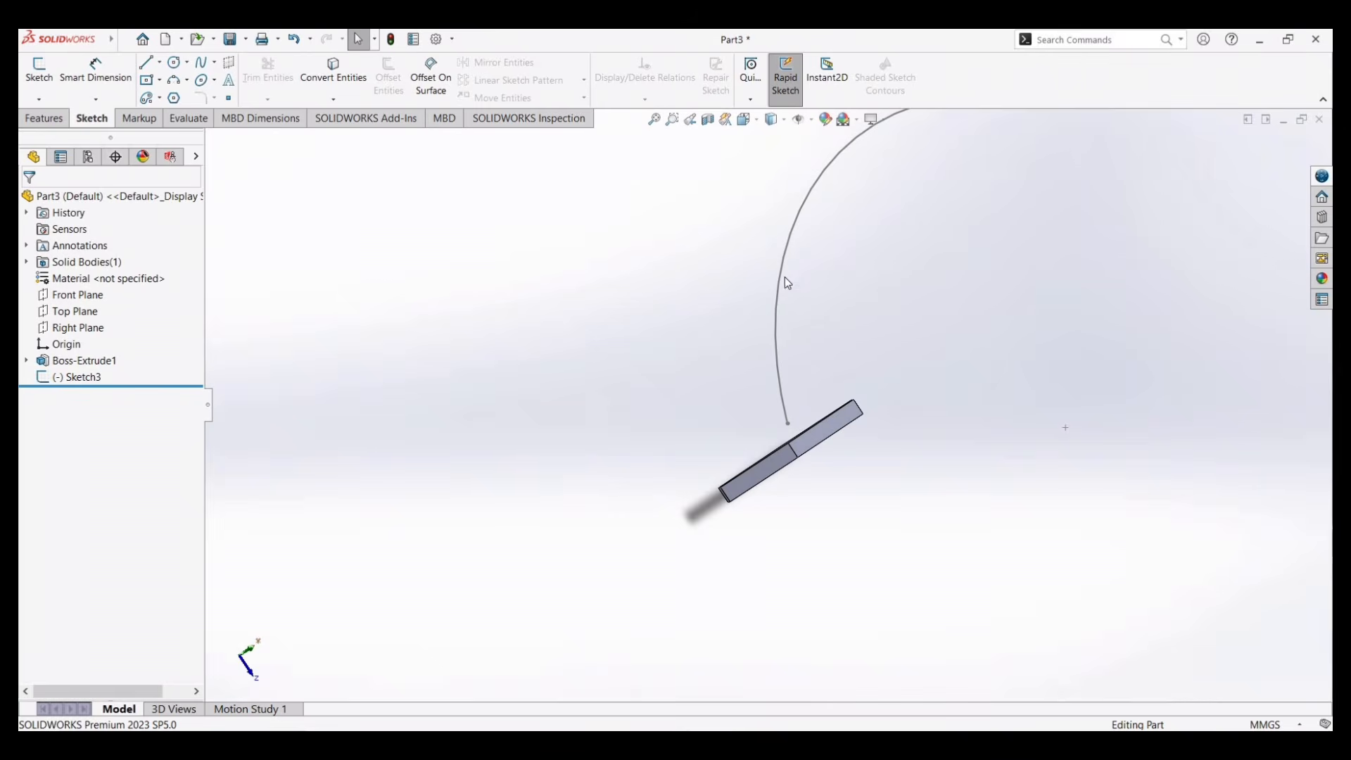
pyautogui.click(86, 380)
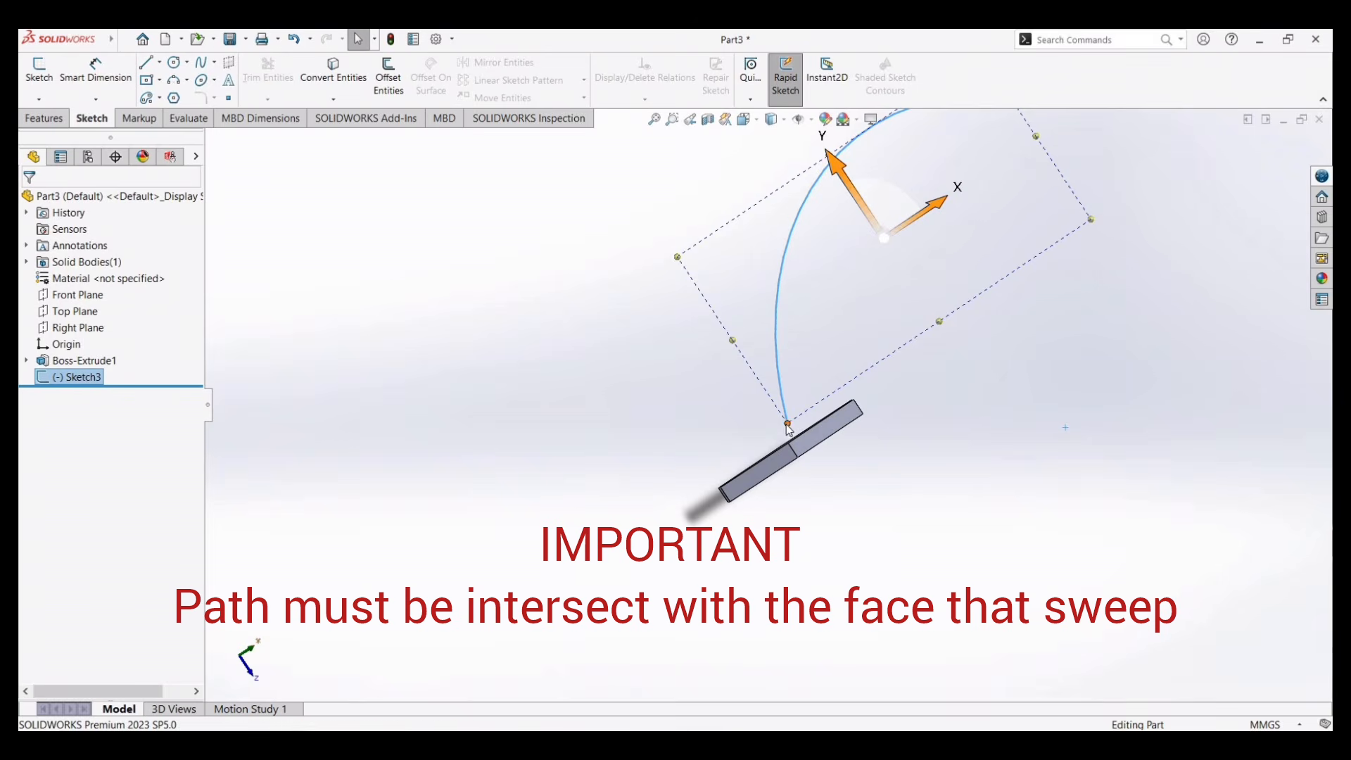
pyautogui.moveTo(787, 425)
pyautogui.mouseDown()
pyautogui.moveTo(804, 488)
pyautogui.moveTo(769, 512)
pyautogui.mouseUp()
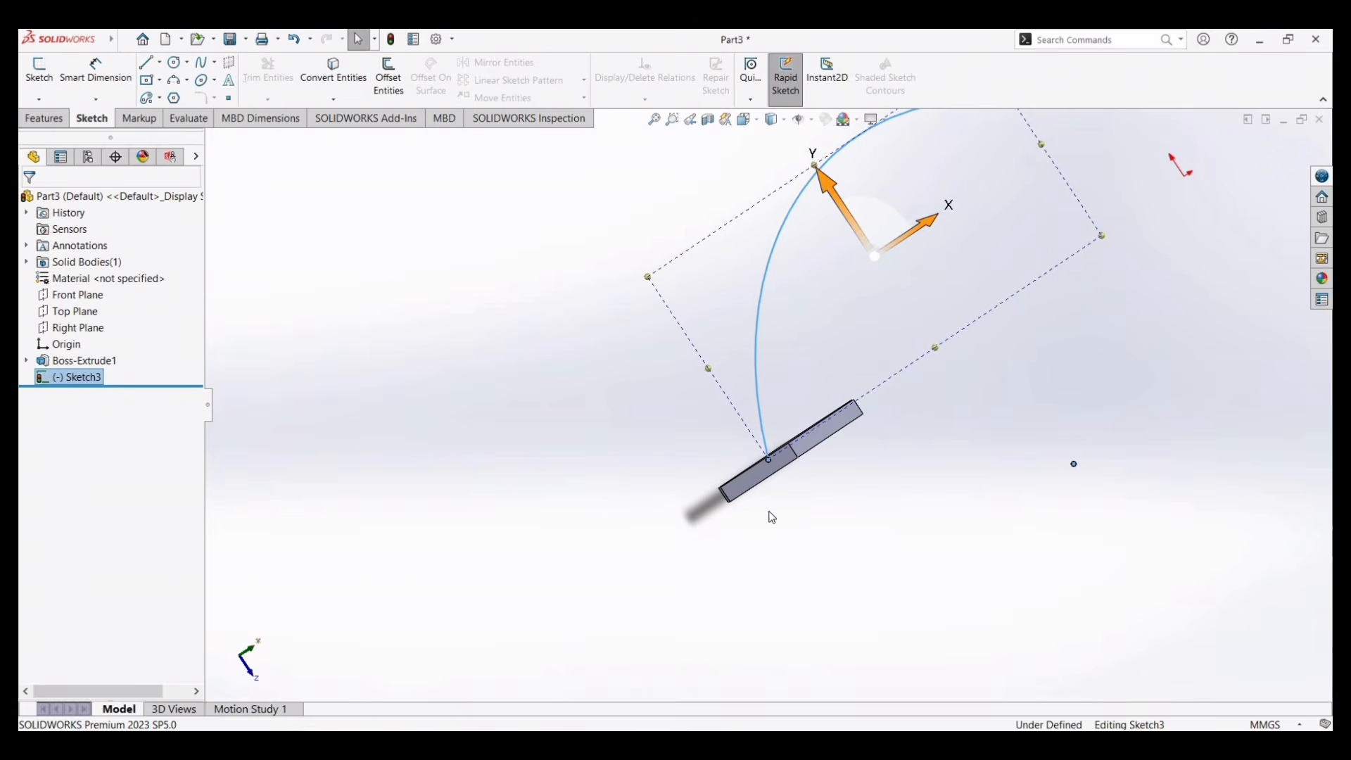
# Step: Set up a Swept Boss/Base with the hexagonal face as the sketch profile and the arc sketch as the path
pyautogui.moveTo(772, 517)
pyautogui.mouseDown(button='middle')
pyautogui.moveTo(718, 546)
pyautogui.moveTo(760, 576)
pyautogui.moveTo(727, 622)
pyautogui.moveTo(648, 648)
pyautogui.moveTo(627, 564)
pyautogui.moveTo(573, 464)
pyautogui.moveTo(712, 534)
pyautogui.moveTo(1032, 448)
pyautogui.mouseUp(button='middle')
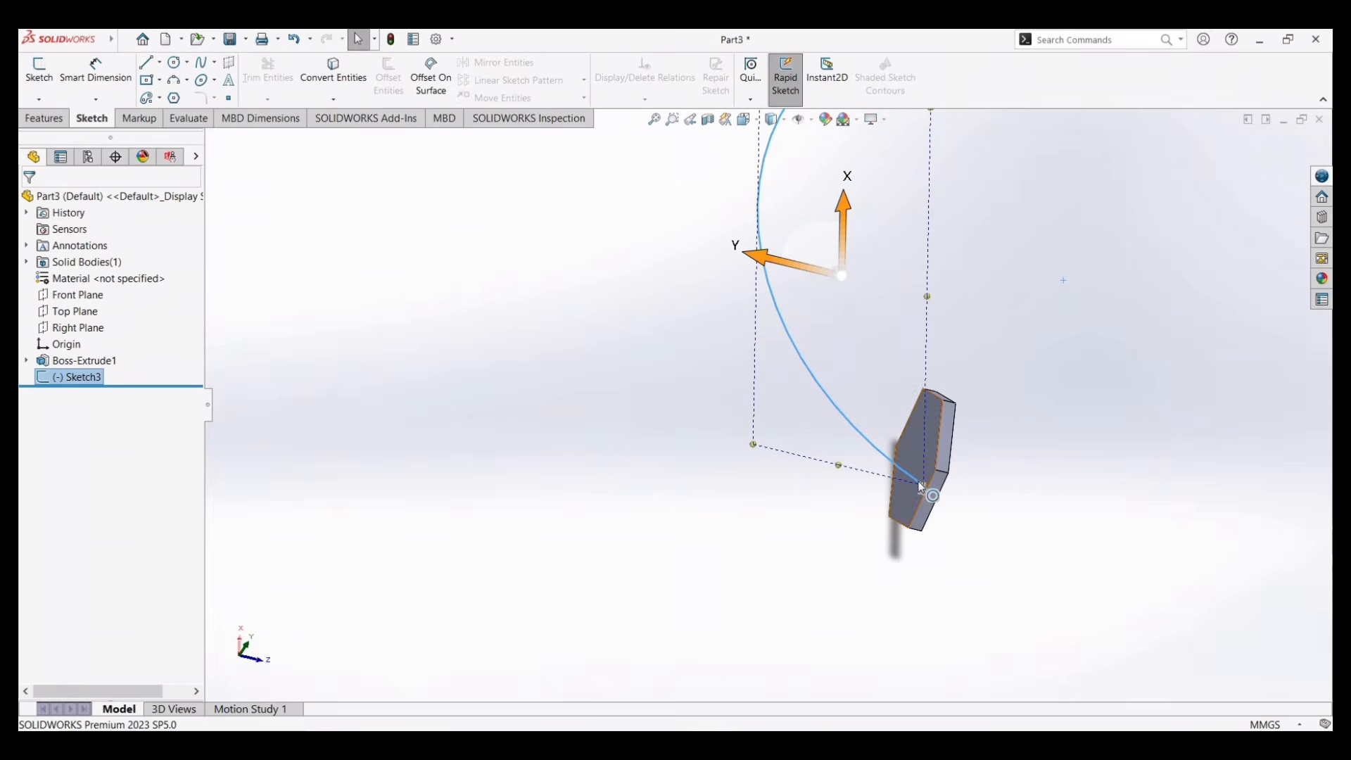
pyautogui.scroll(3, 937, 475)
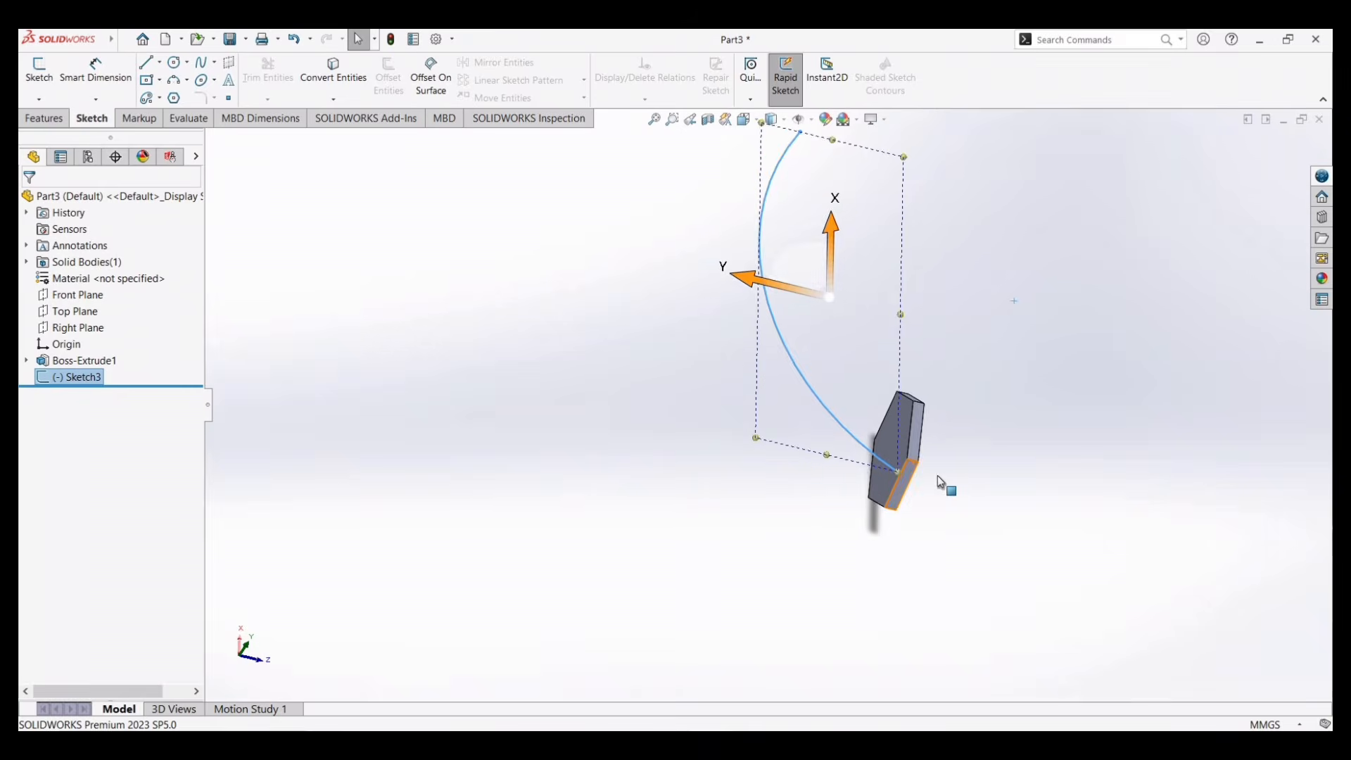
pyautogui.scroll(-5, 937, 476)
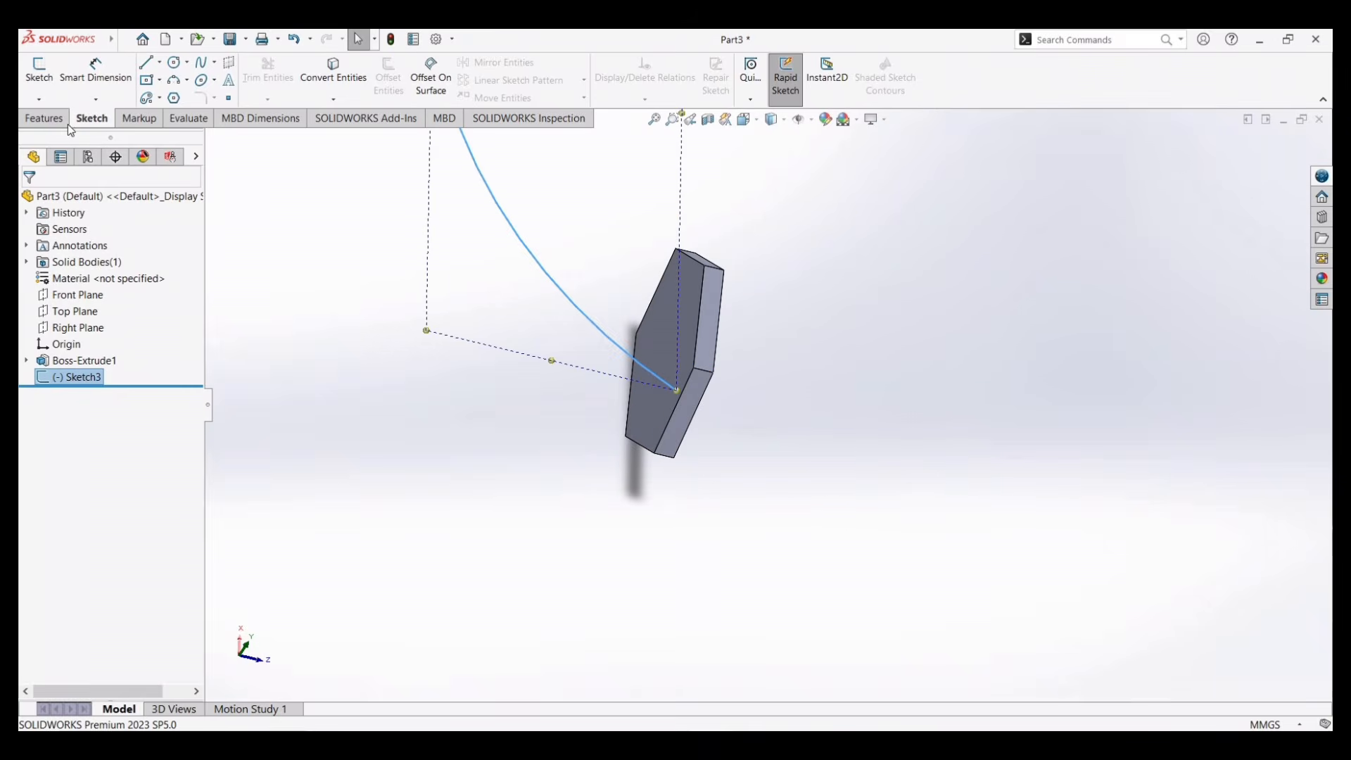
pyautogui.click(45, 118)
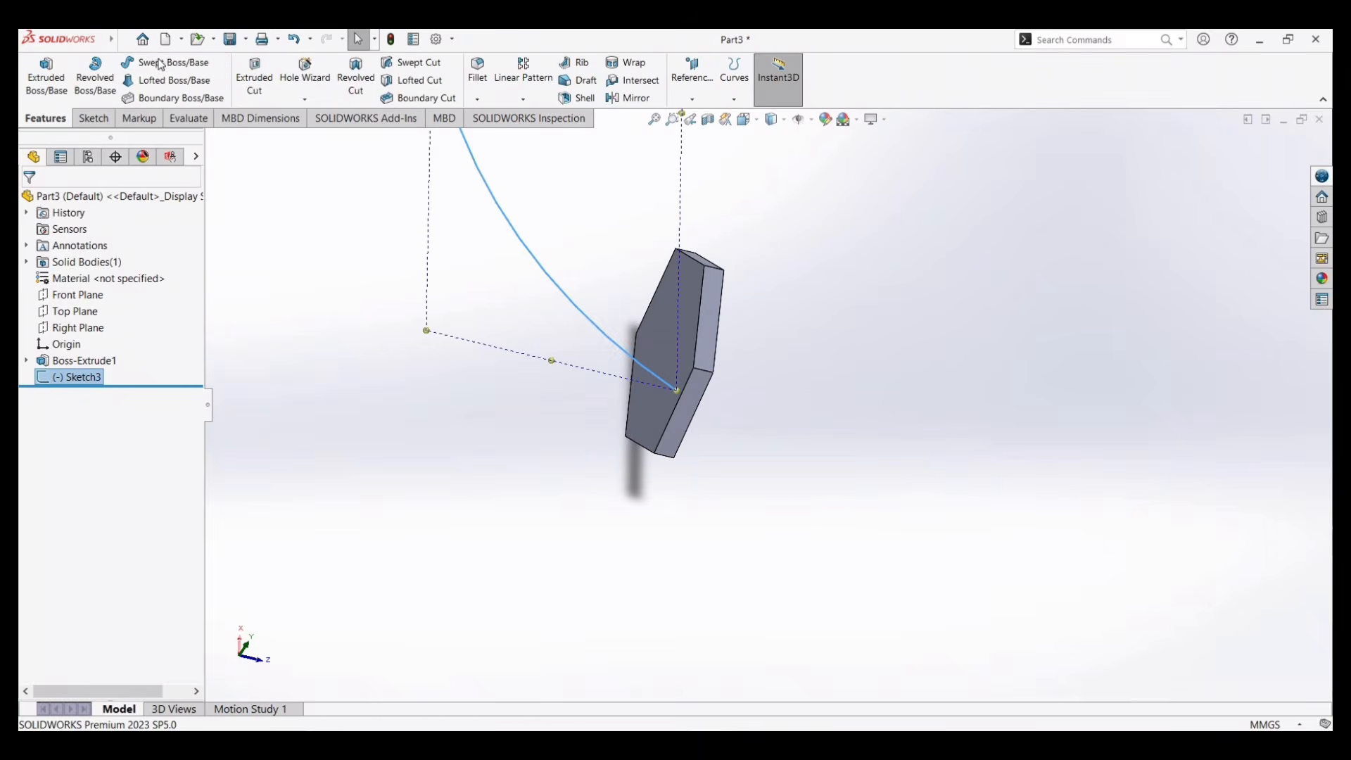
pyautogui.click(156, 65)
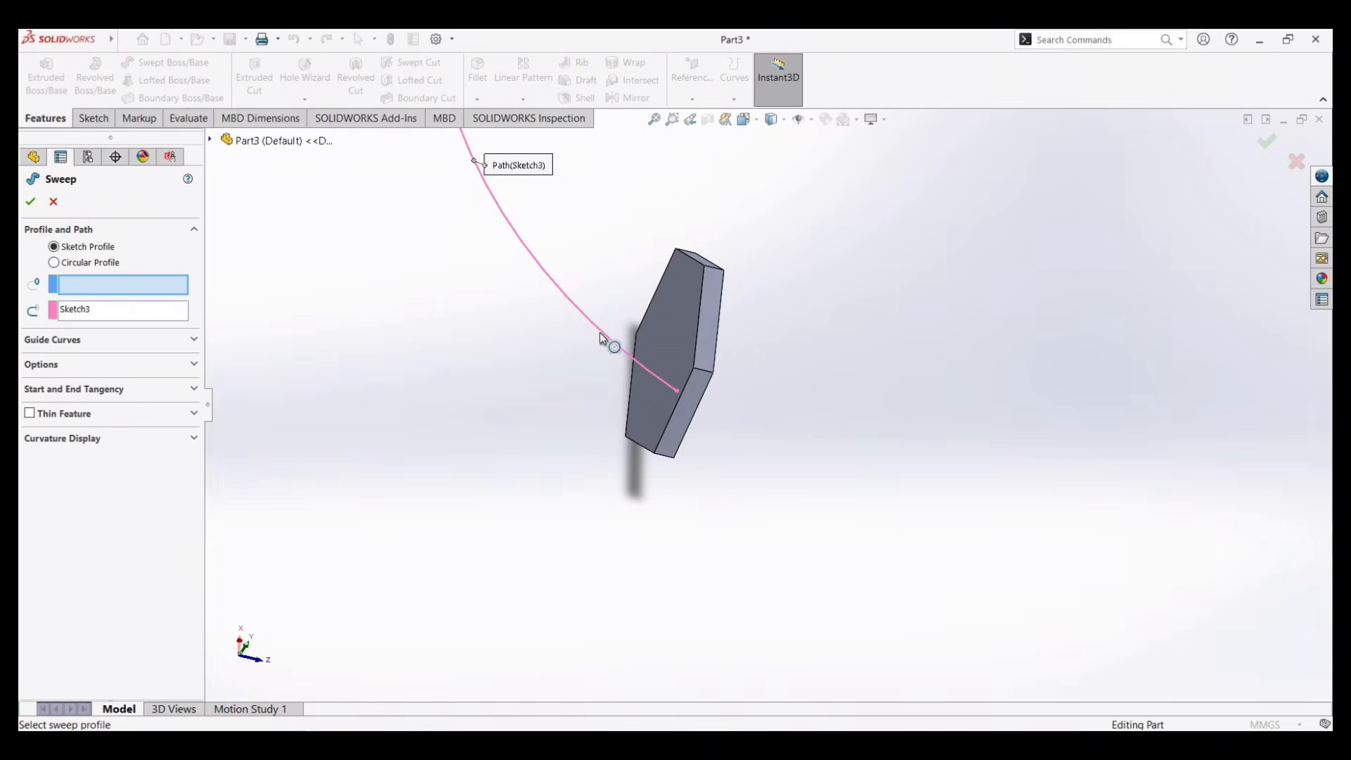
pyautogui.click(682, 343)
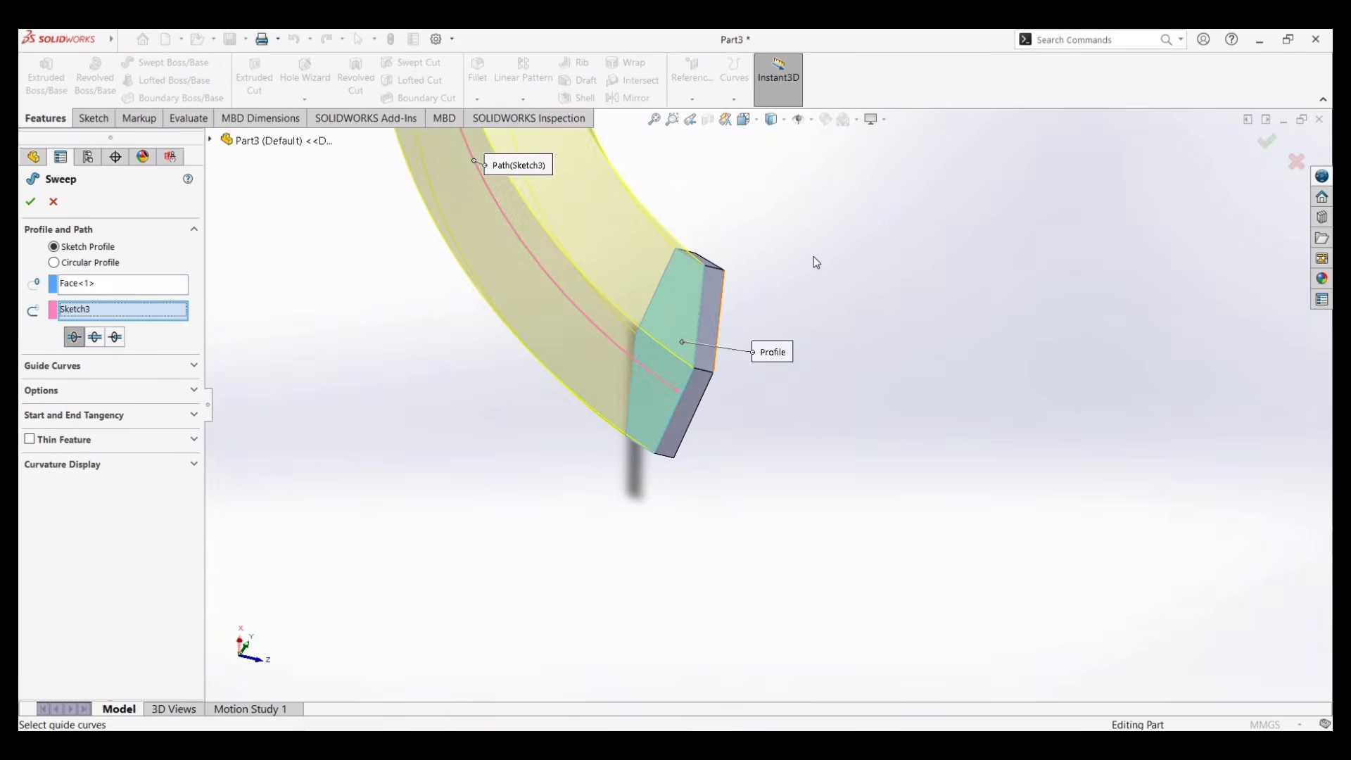
pyautogui.scroll(2, 823, 296)
pyautogui.moveTo(803, 344); pyautogui.dragTo(790, 486, button='middle')
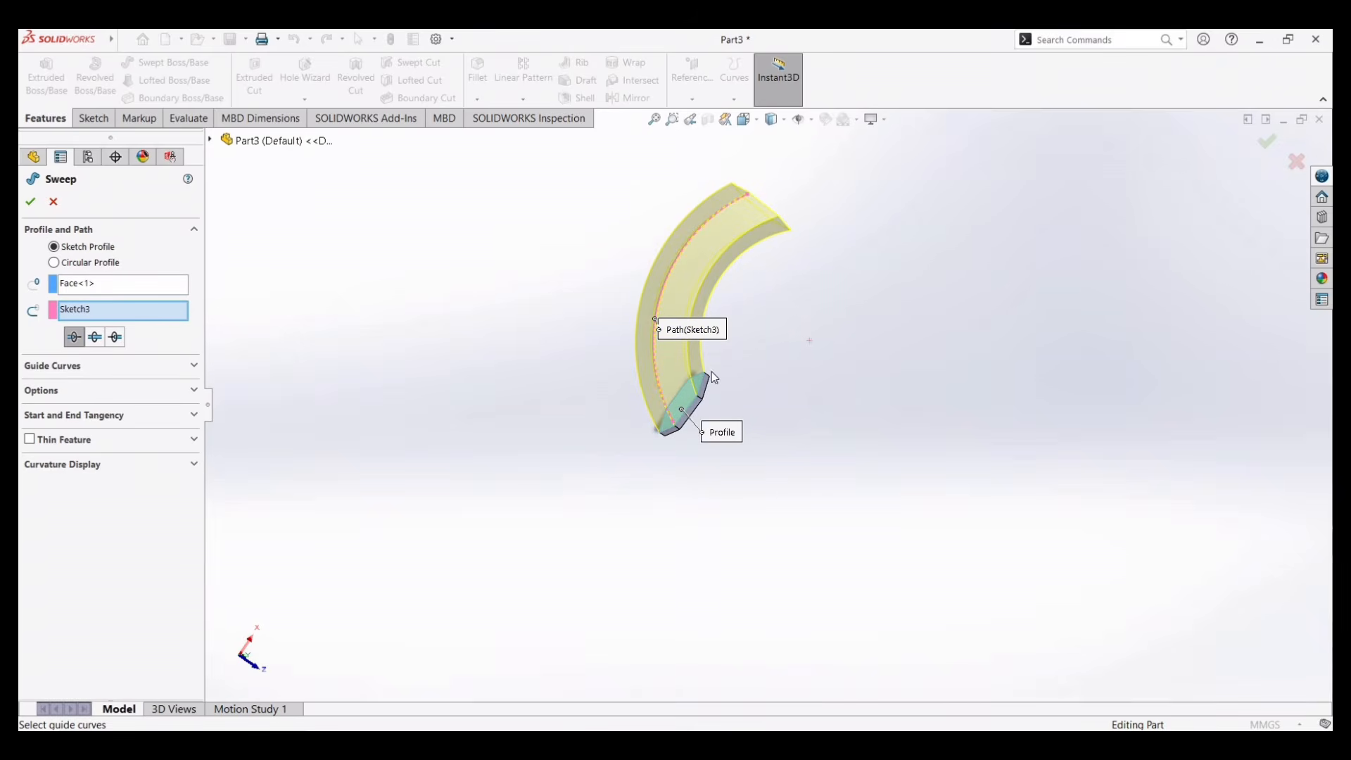
# Step: Try the bidirectional sweep and the Keep Normal Constant orientation, returning to the single direction and Follow Path
pyautogui.click(93, 341)
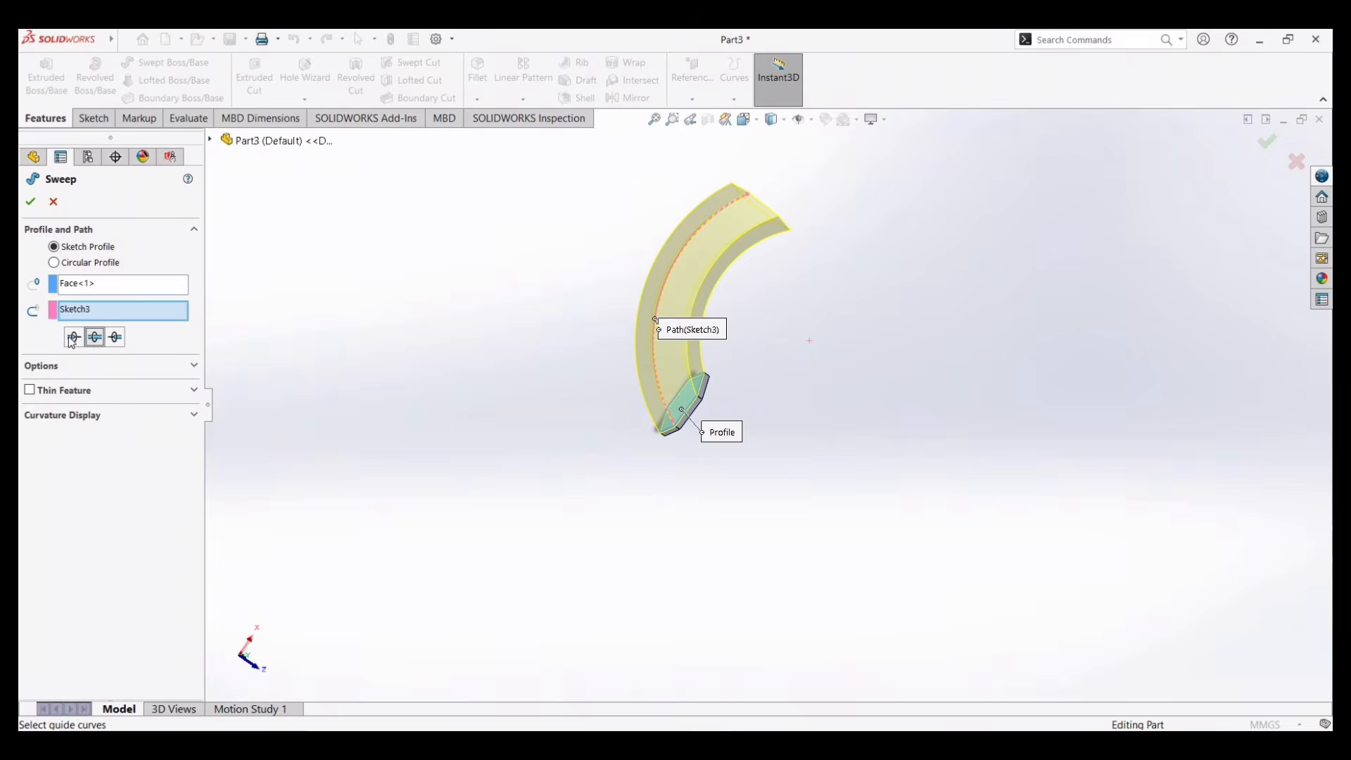
pyautogui.click(73, 338)
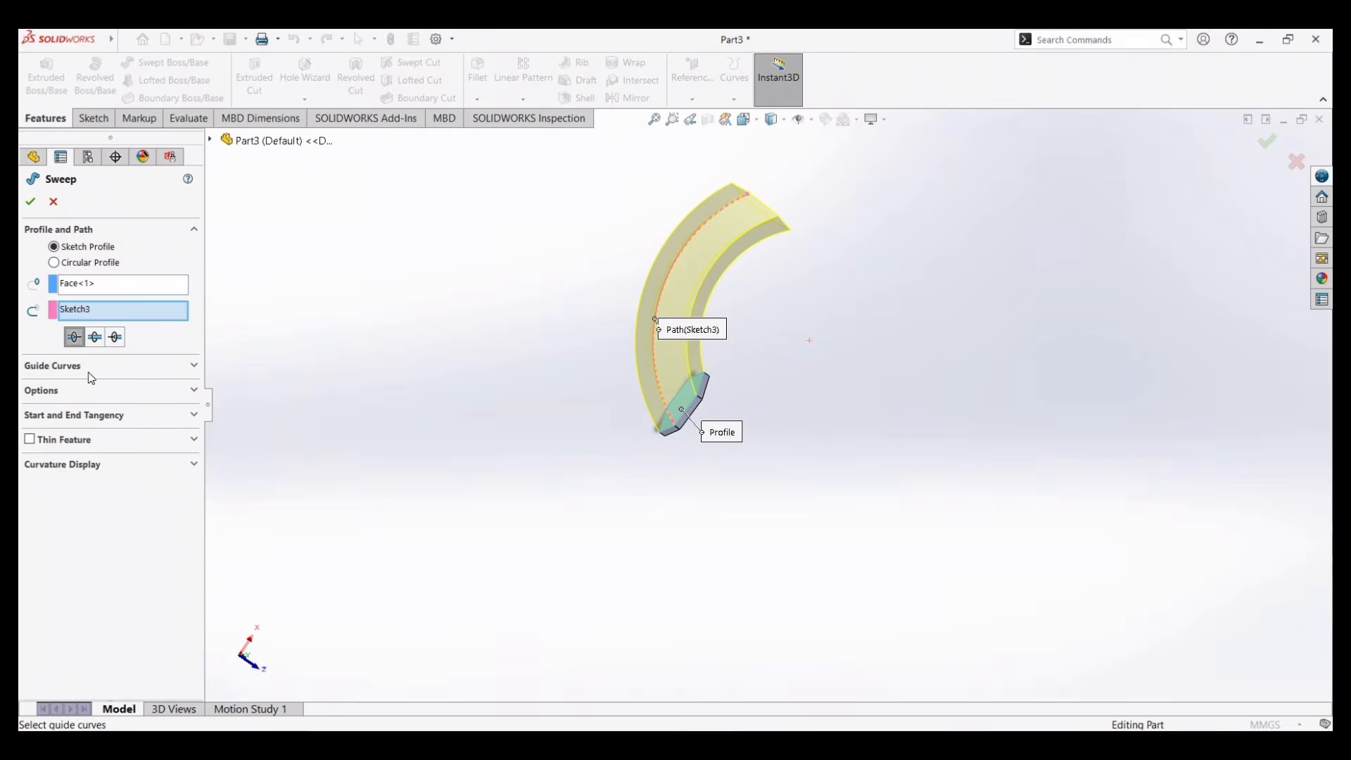
pyautogui.click(94, 392)
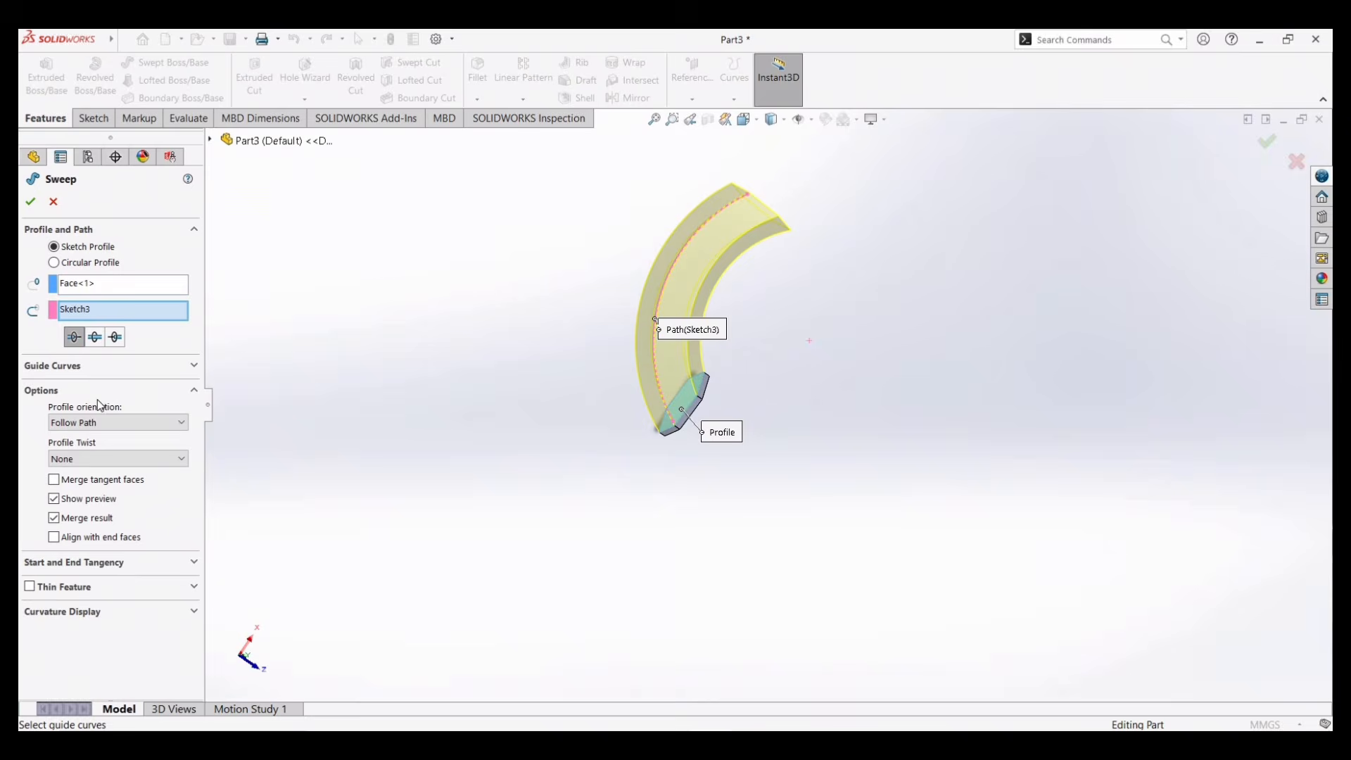
pyautogui.click(122, 424)
pyautogui.click(116, 451)
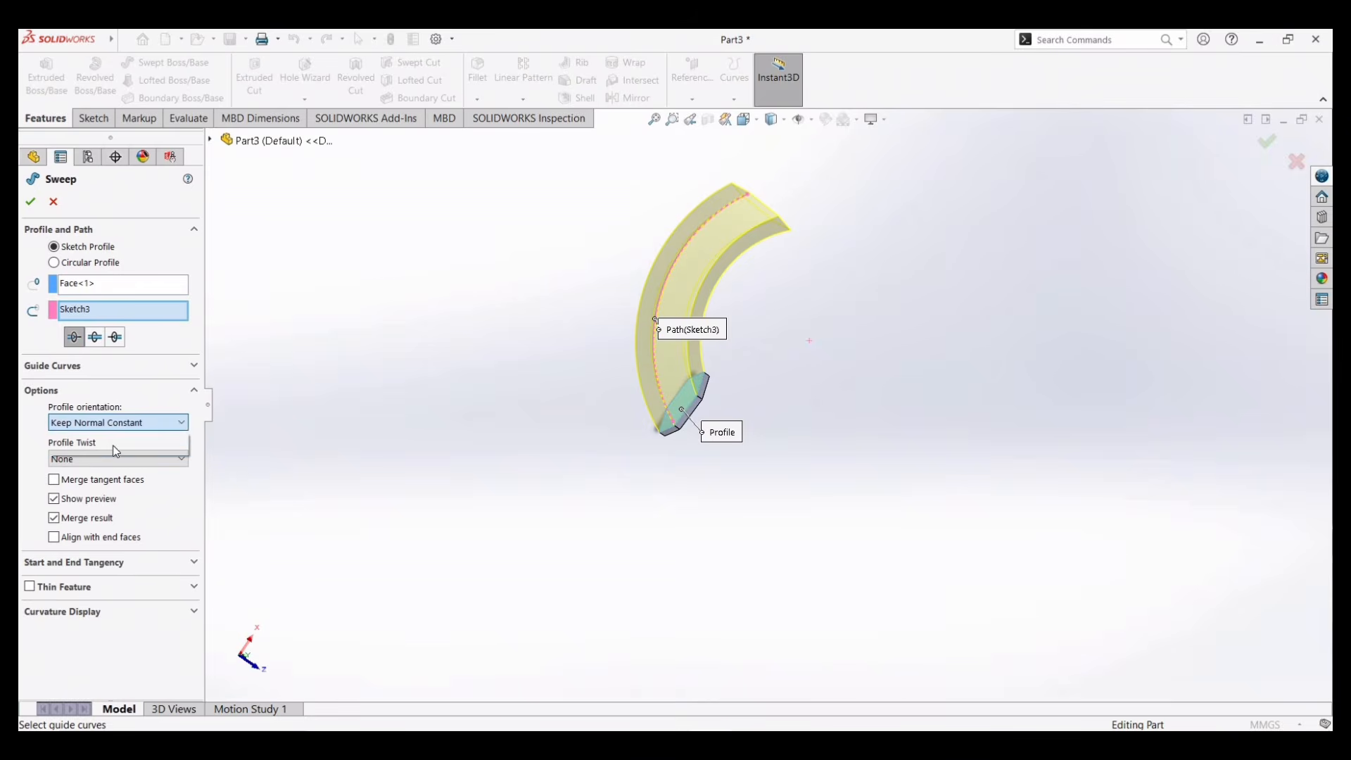
pyautogui.click(112, 422)
pyautogui.click(115, 438)
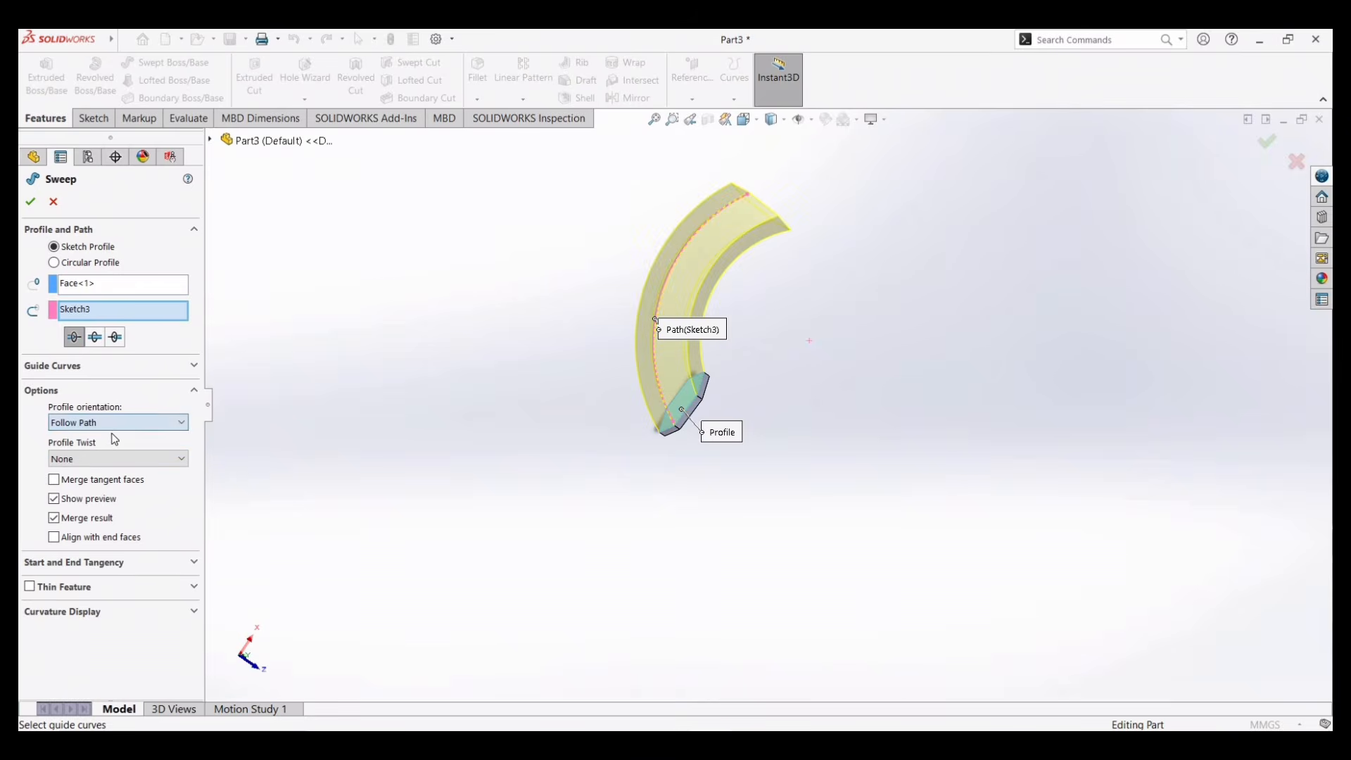
# Step: Try a profile twist of 90 degrees along the sweep using Specify Twist Value
pyautogui.click(99, 459)
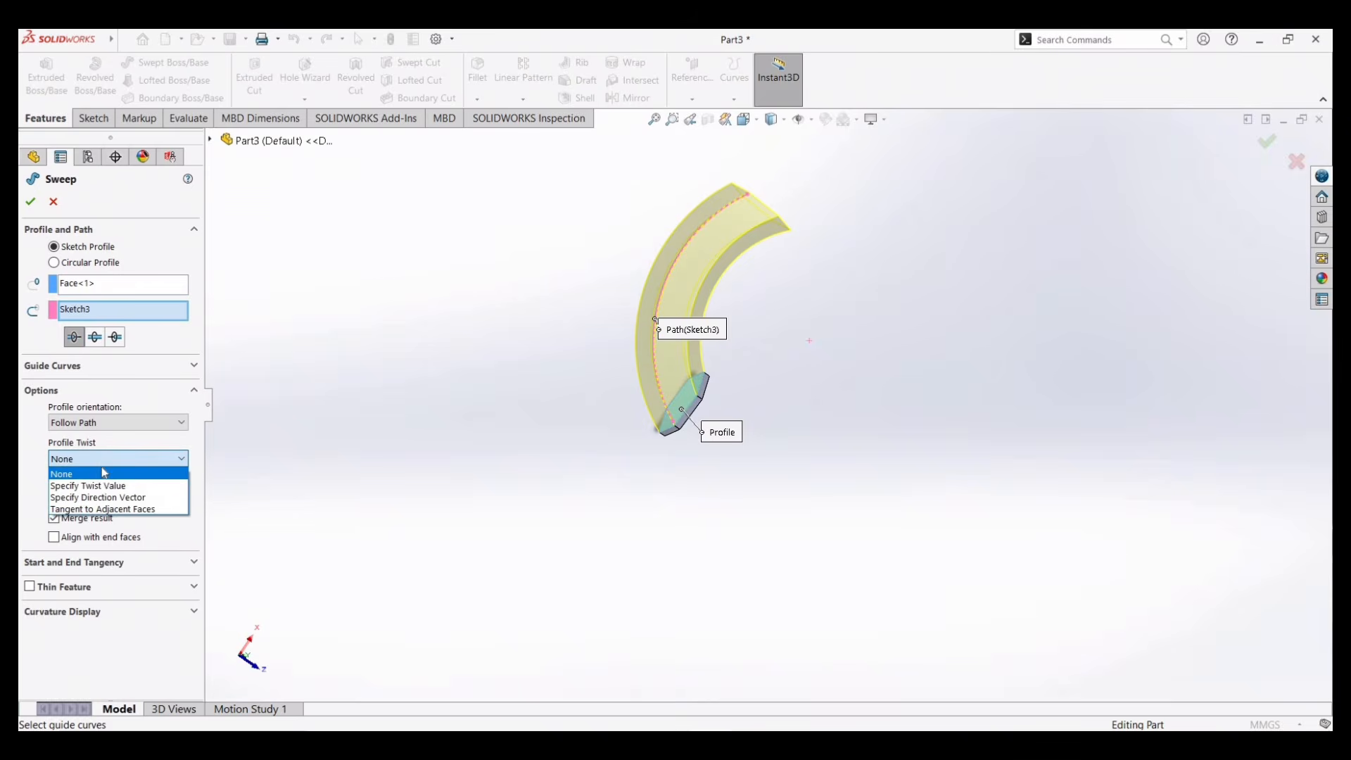
pyautogui.click(104, 484)
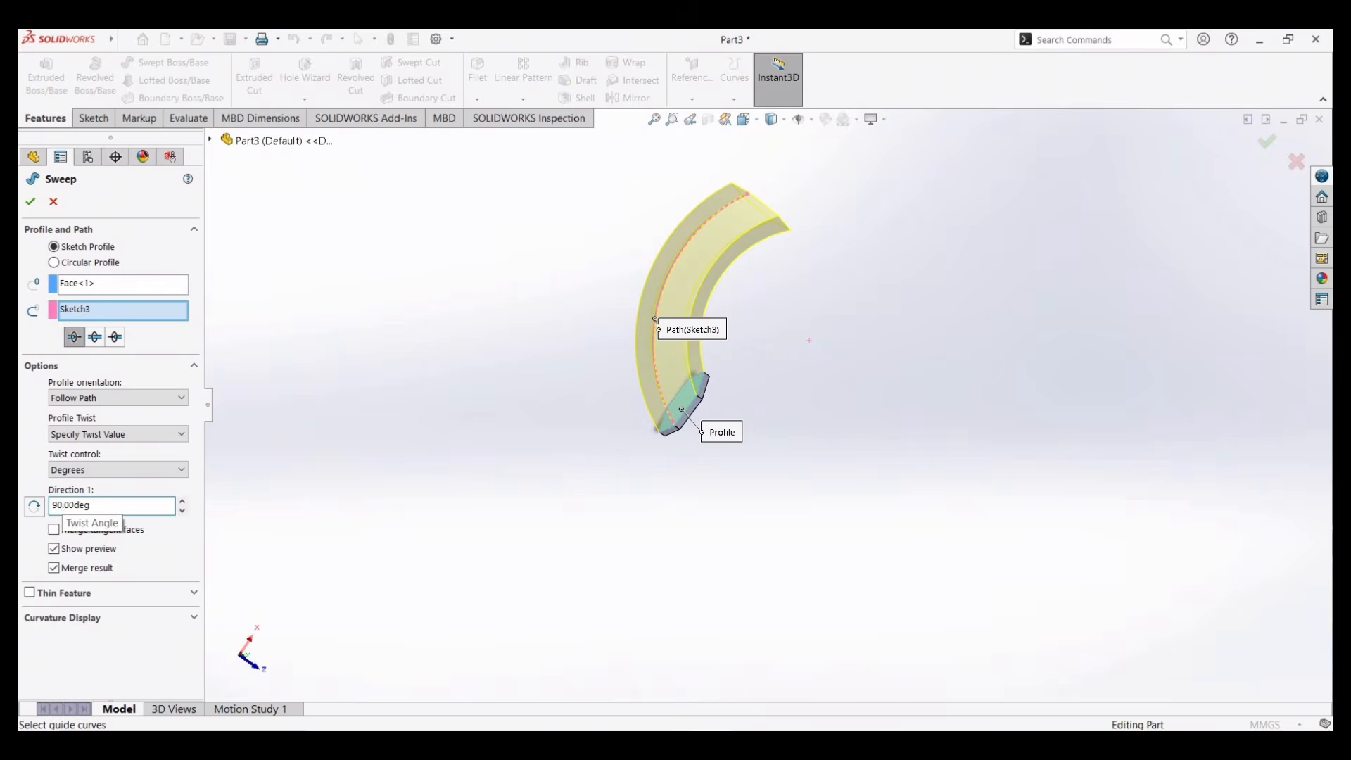
pyautogui.moveTo(677, 404); pyautogui.dragTo(619, 403, button='middle')
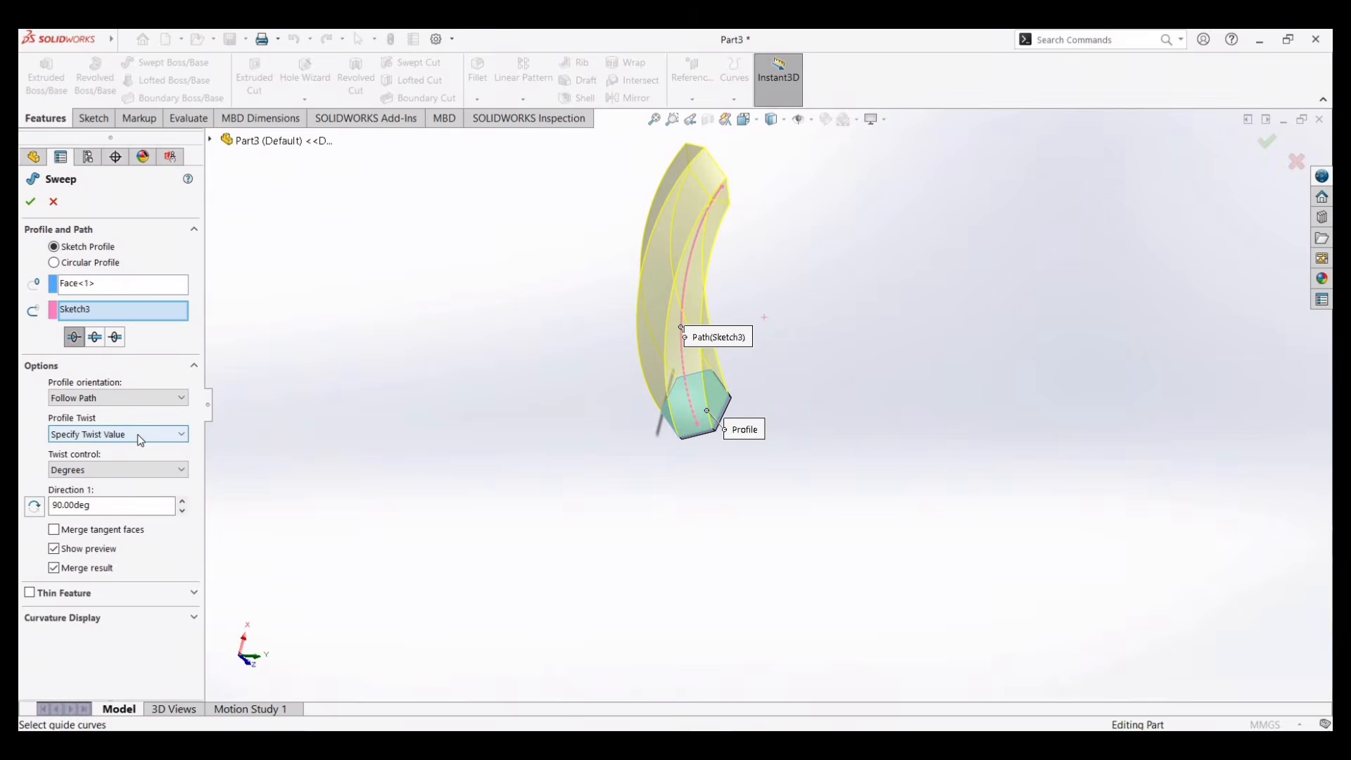
# Step: Switch the sweep's twist control to Revolutions and set the twist to 2.00
pyautogui.click(131, 470)
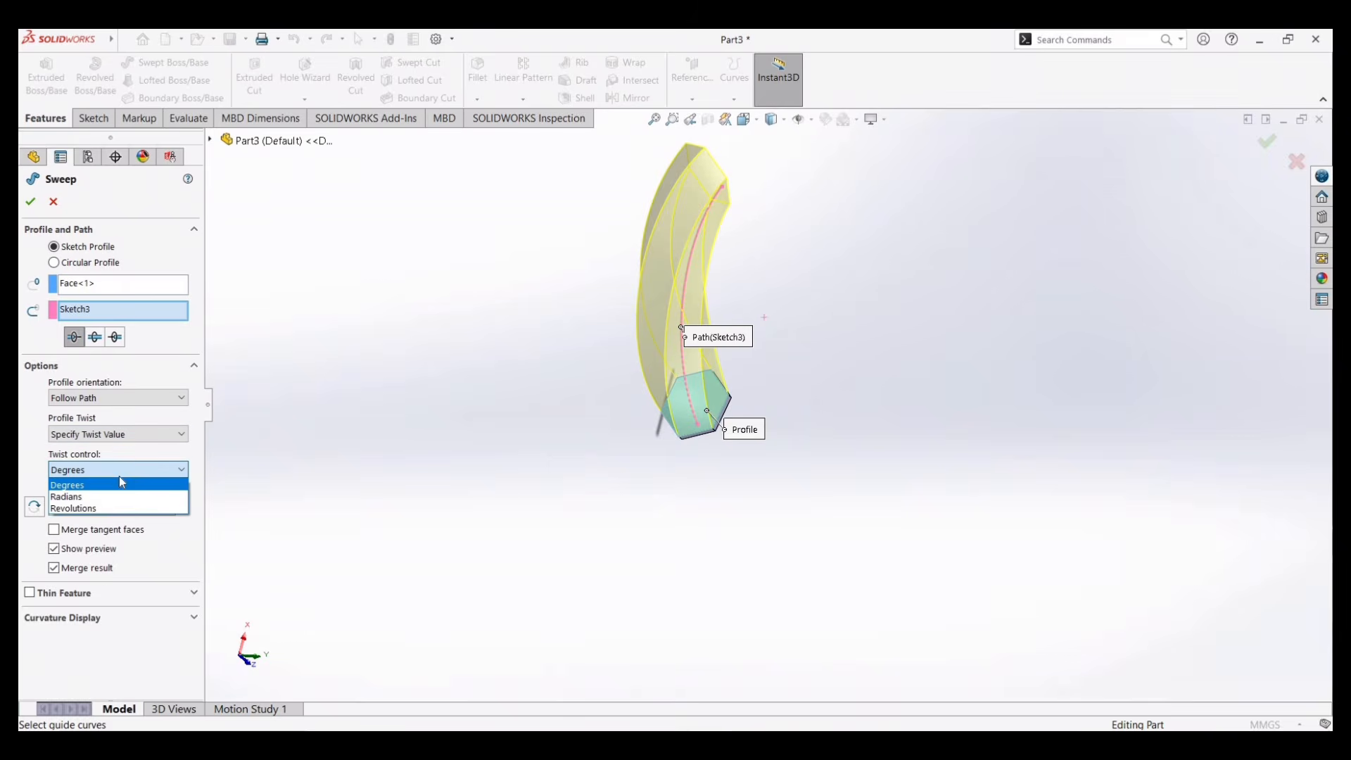
pyautogui.click(94, 508)
pyautogui.doubleClick(55, 507)
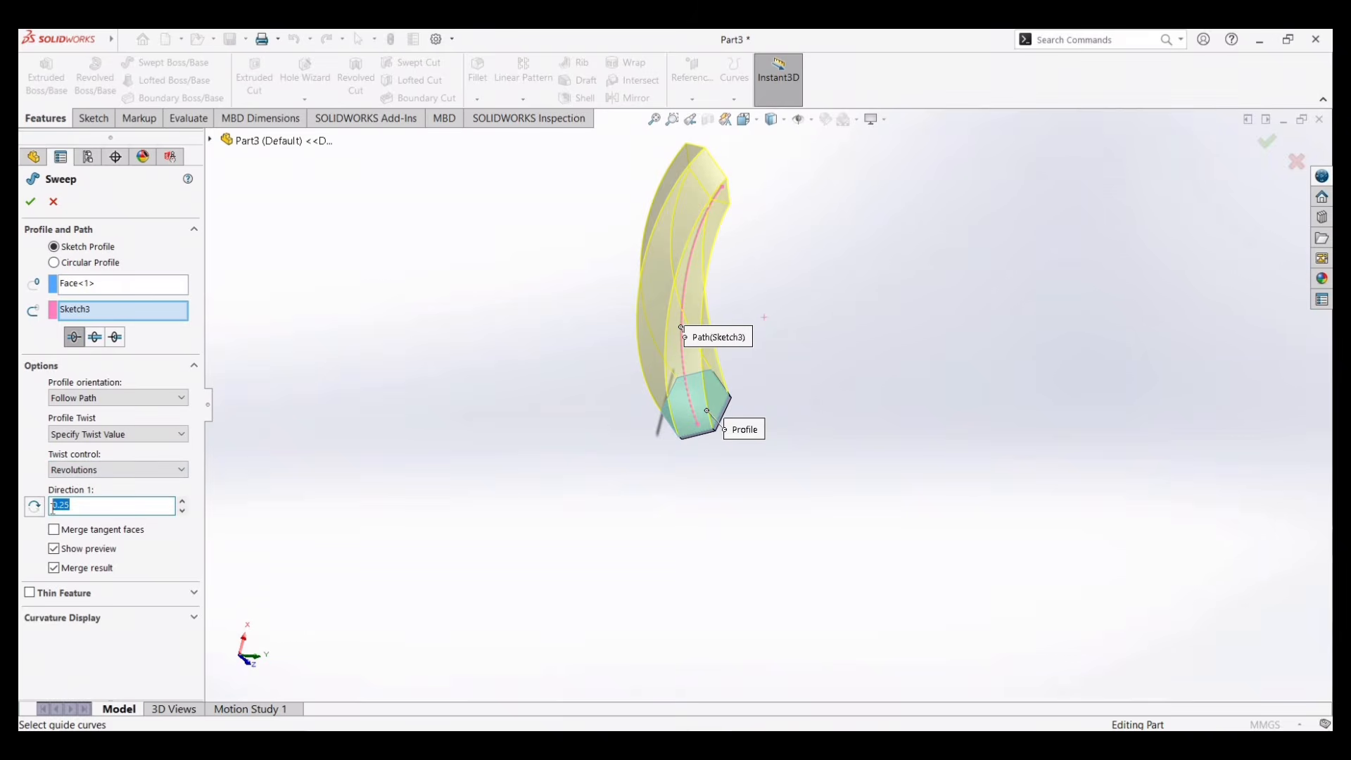
pyautogui.write('2.00')
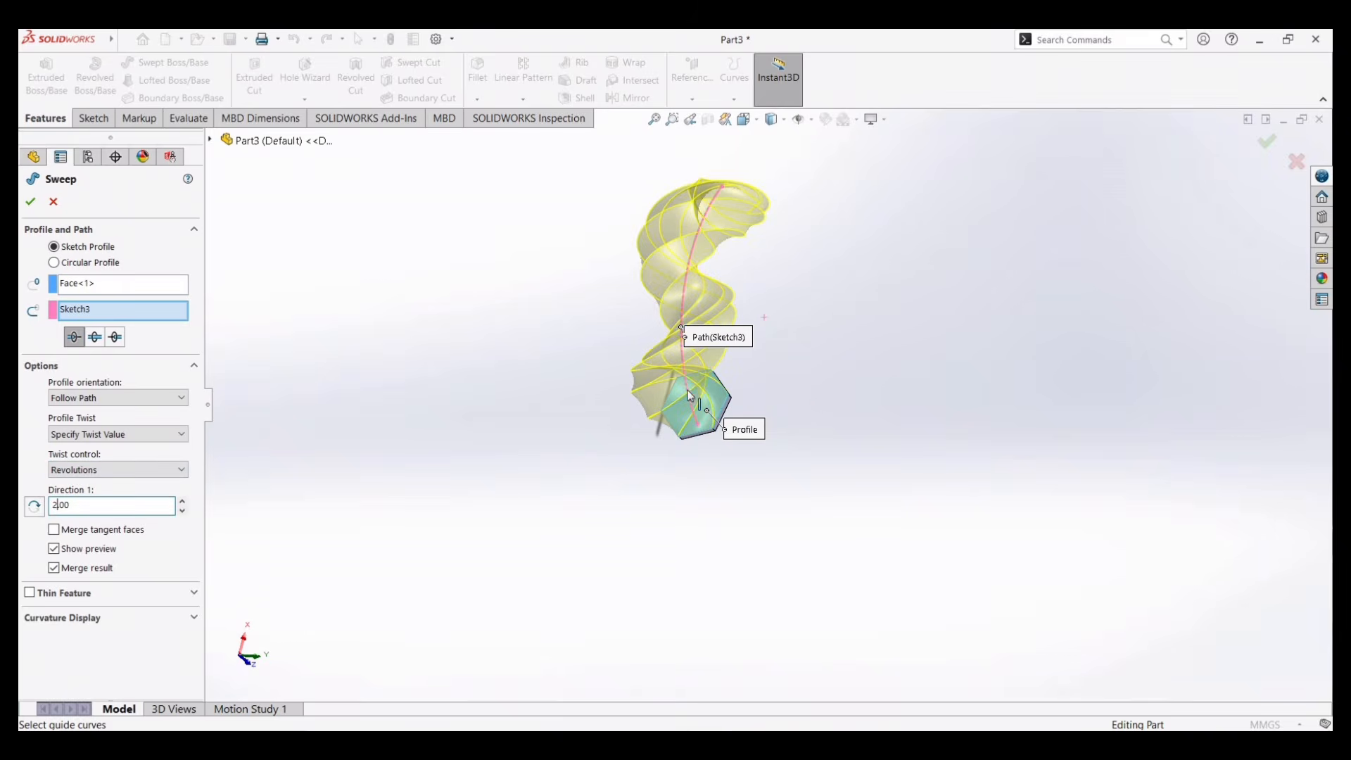
# Step: Set the sweep's profile twist back to None
pyautogui.moveTo(690, 316); pyautogui.dragTo(591, 314, button='middle')
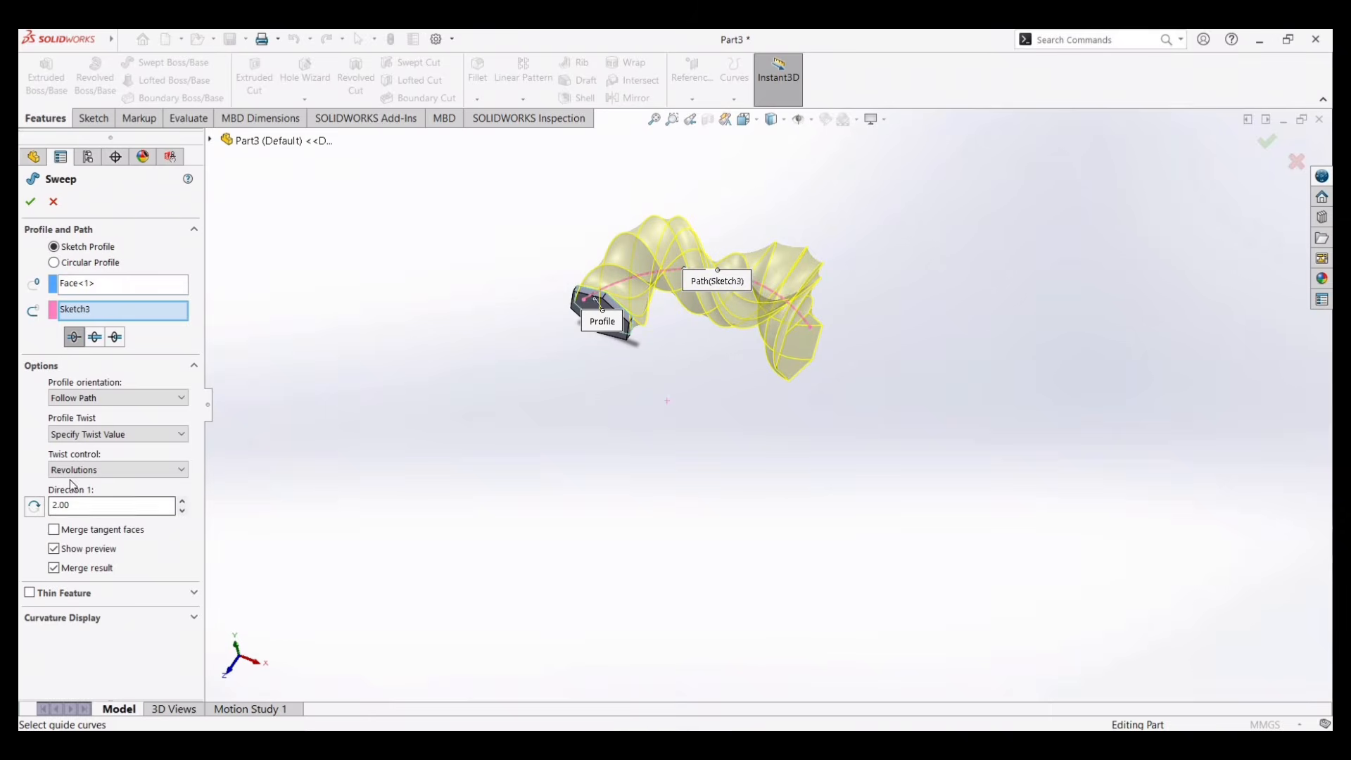
pyautogui.click(117, 437)
pyautogui.click(96, 449)
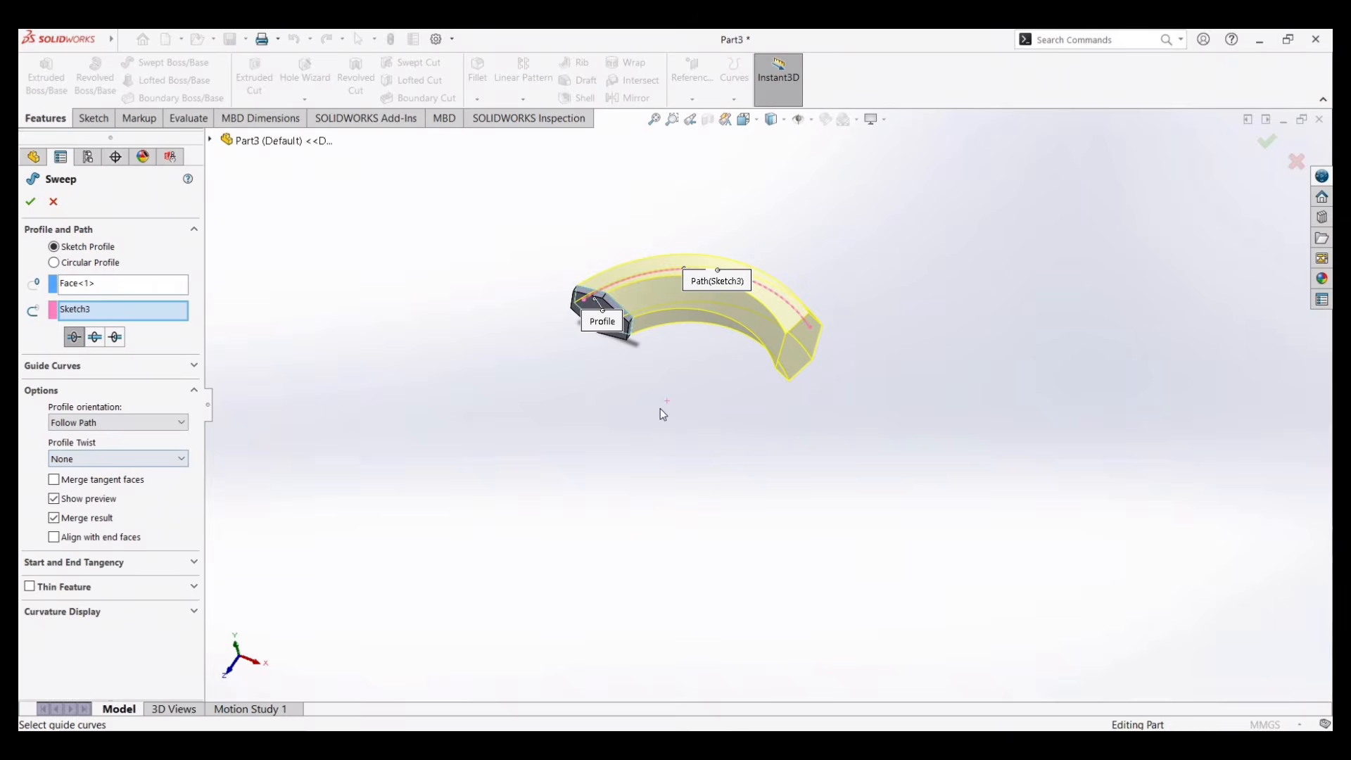
# Step: Complete the sweep of the hexagonal face along the arc path and inspect the resulting solid from different angles
pyautogui.moveTo(712, 506); pyautogui.dragTo(606, 516, button='middle')
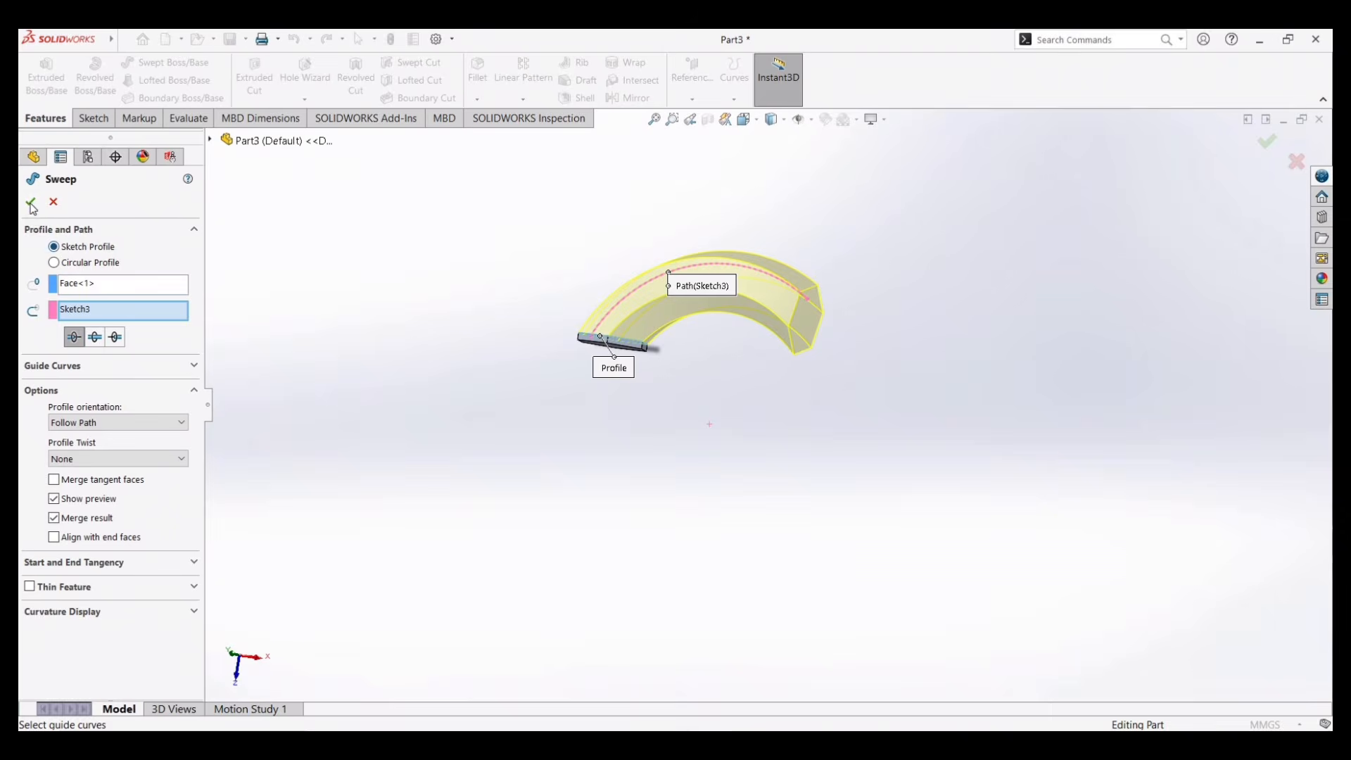
pyautogui.click(29, 201)
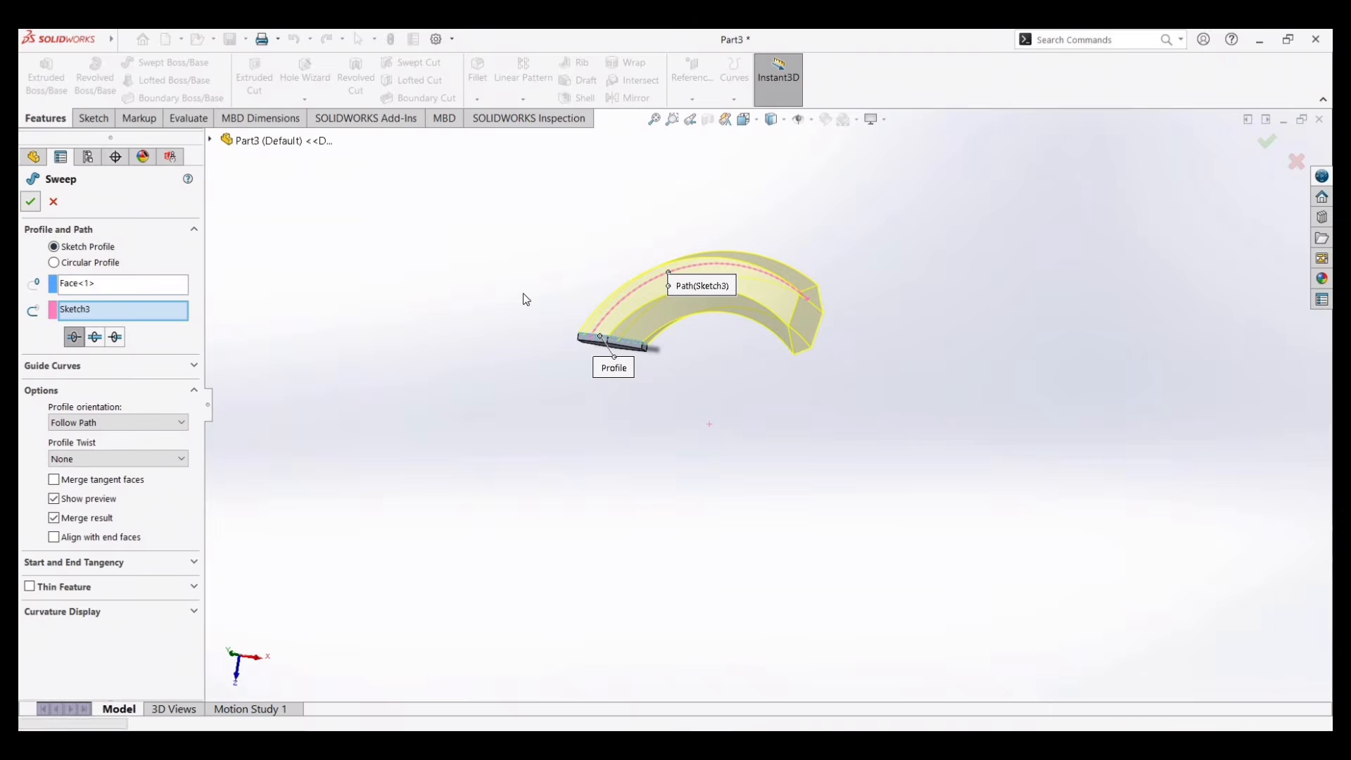
pyautogui.moveTo(761, 488); pyautogui.dragTo(730, 371, button='middle')
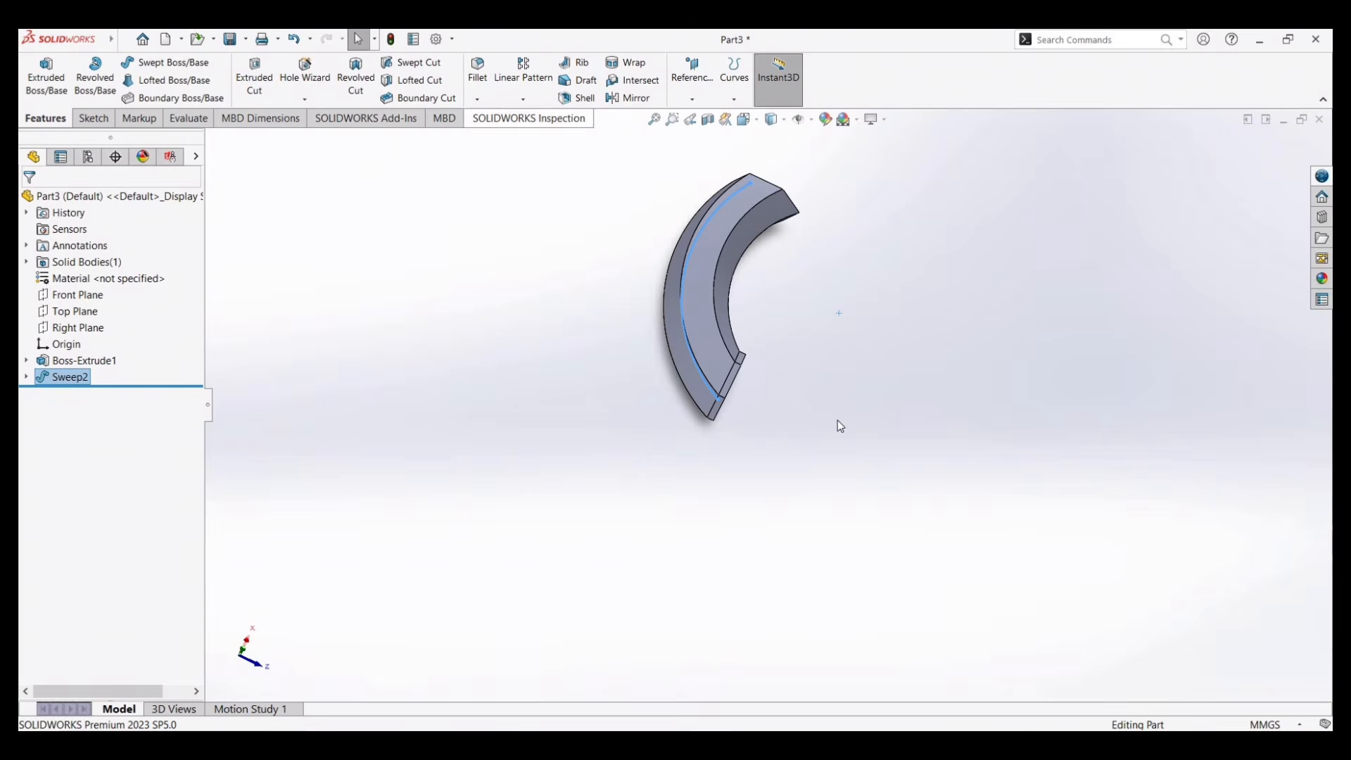
pyautogui.moveTo(837, 420); pyautogui.dragTo(713, 374, button='middle')
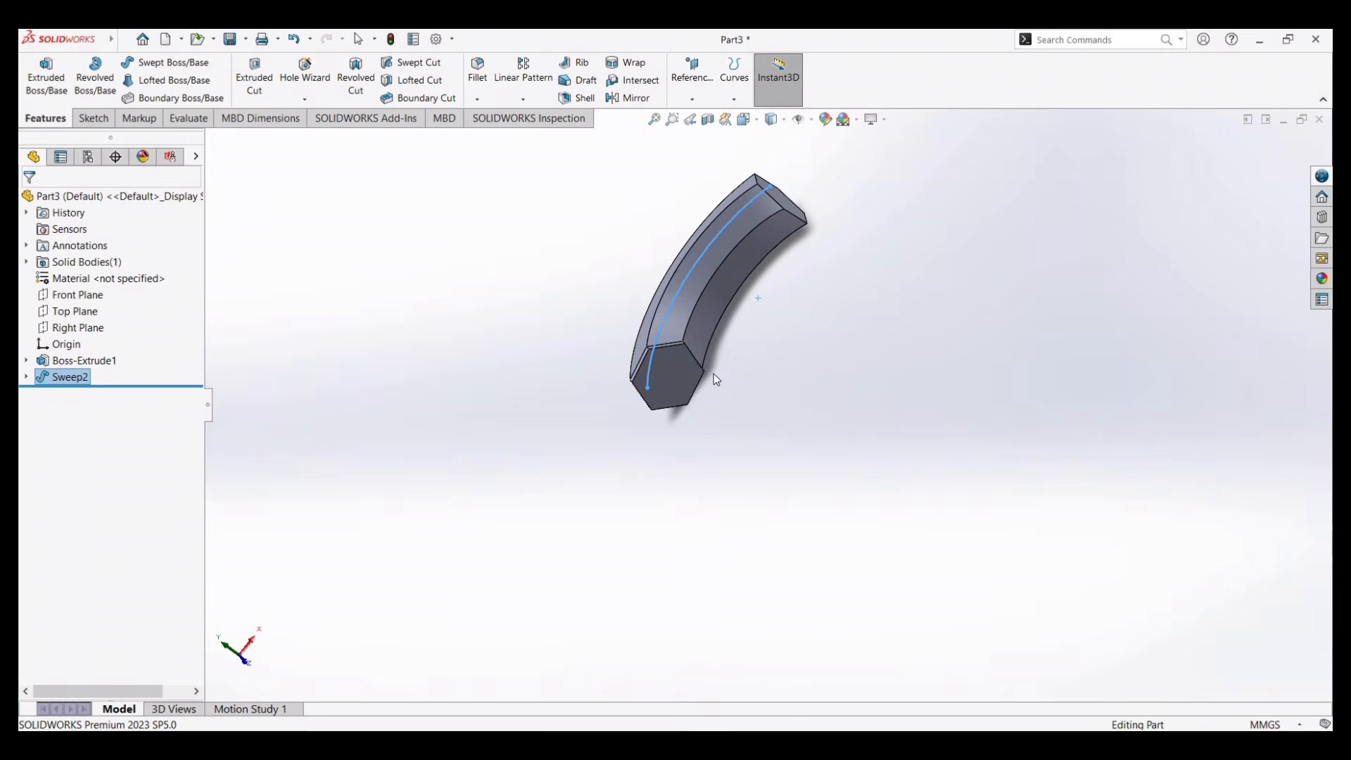
# Step: Begin a face fillet with only the hexagonal end face in the first face set, removing the extra adjoining side face
pyautogui.scroll(3, 857, 473)
pyautogui.scroll(-8, 857, 475)
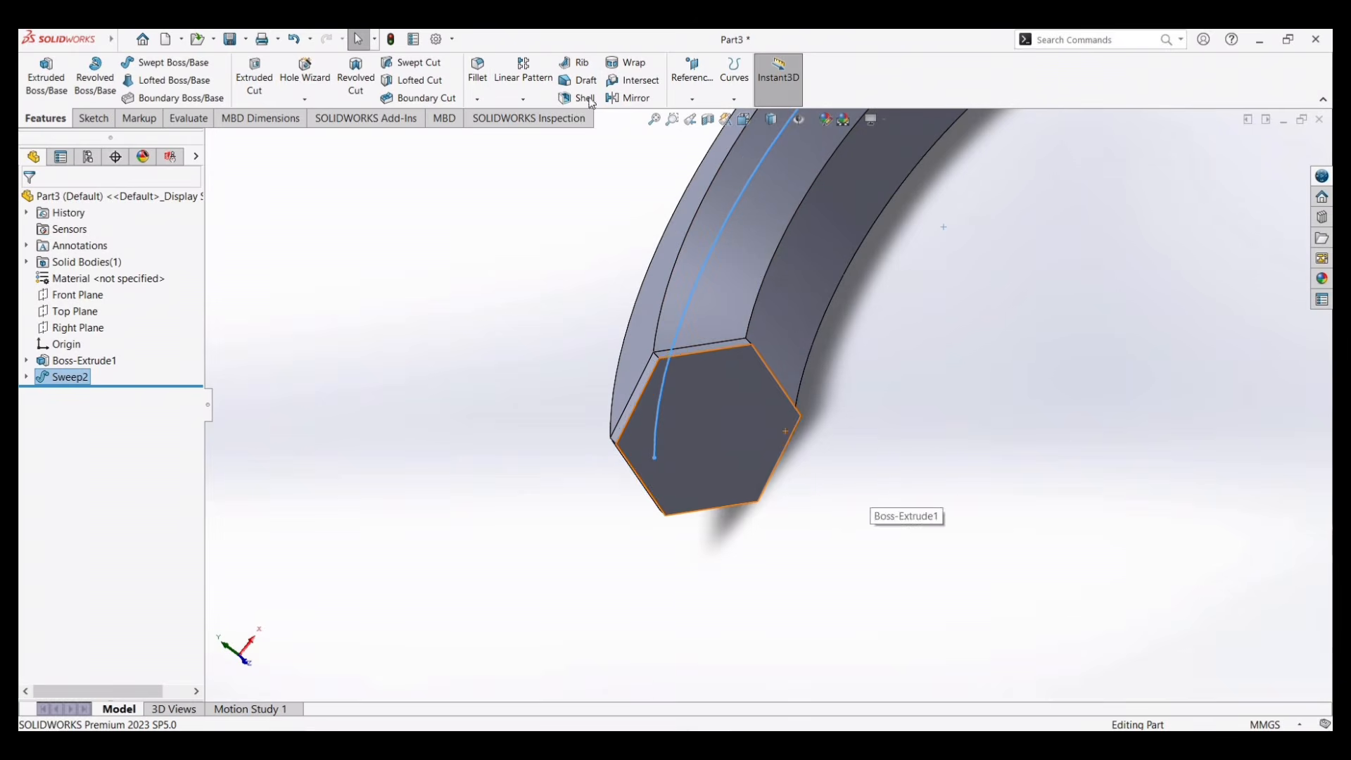
pyautogui.click(484, 85)
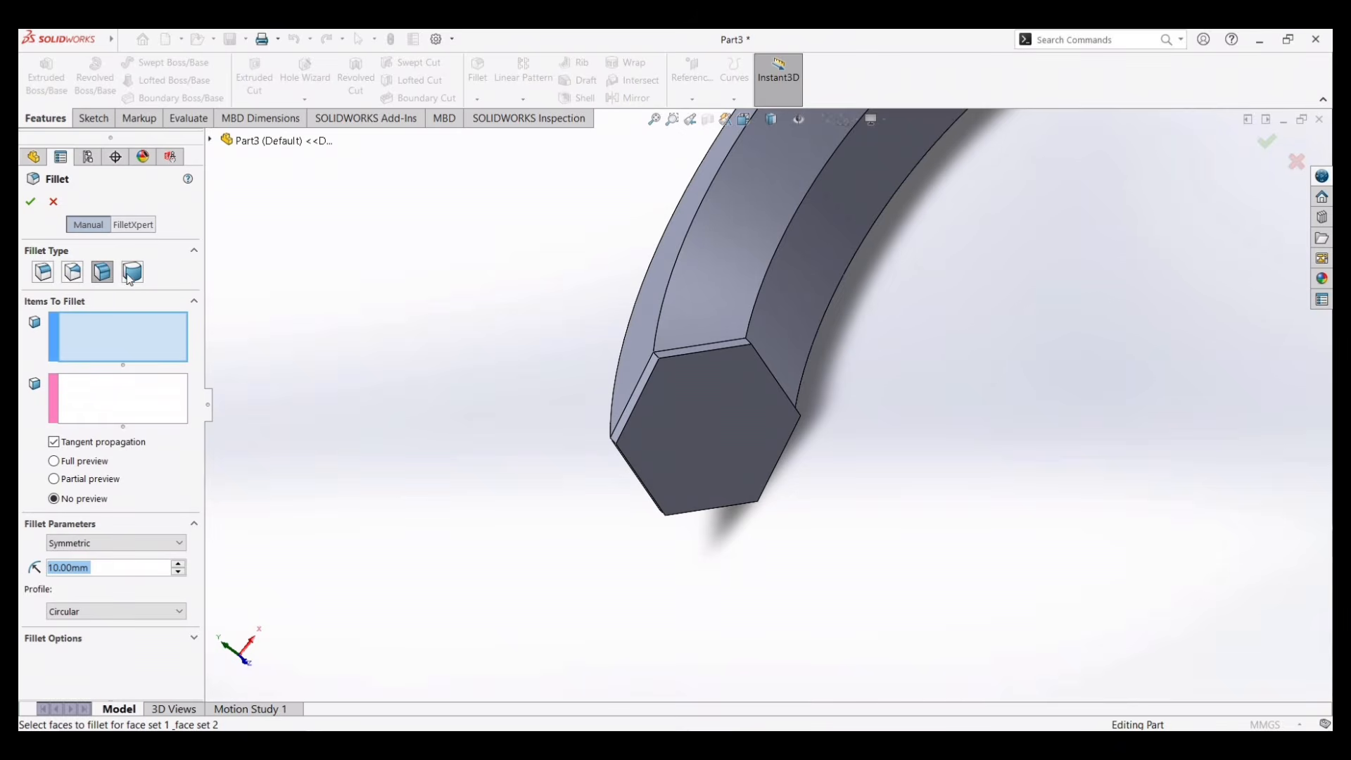
pyautogui.click(692, 360)
pyautogui.click(688, 356)
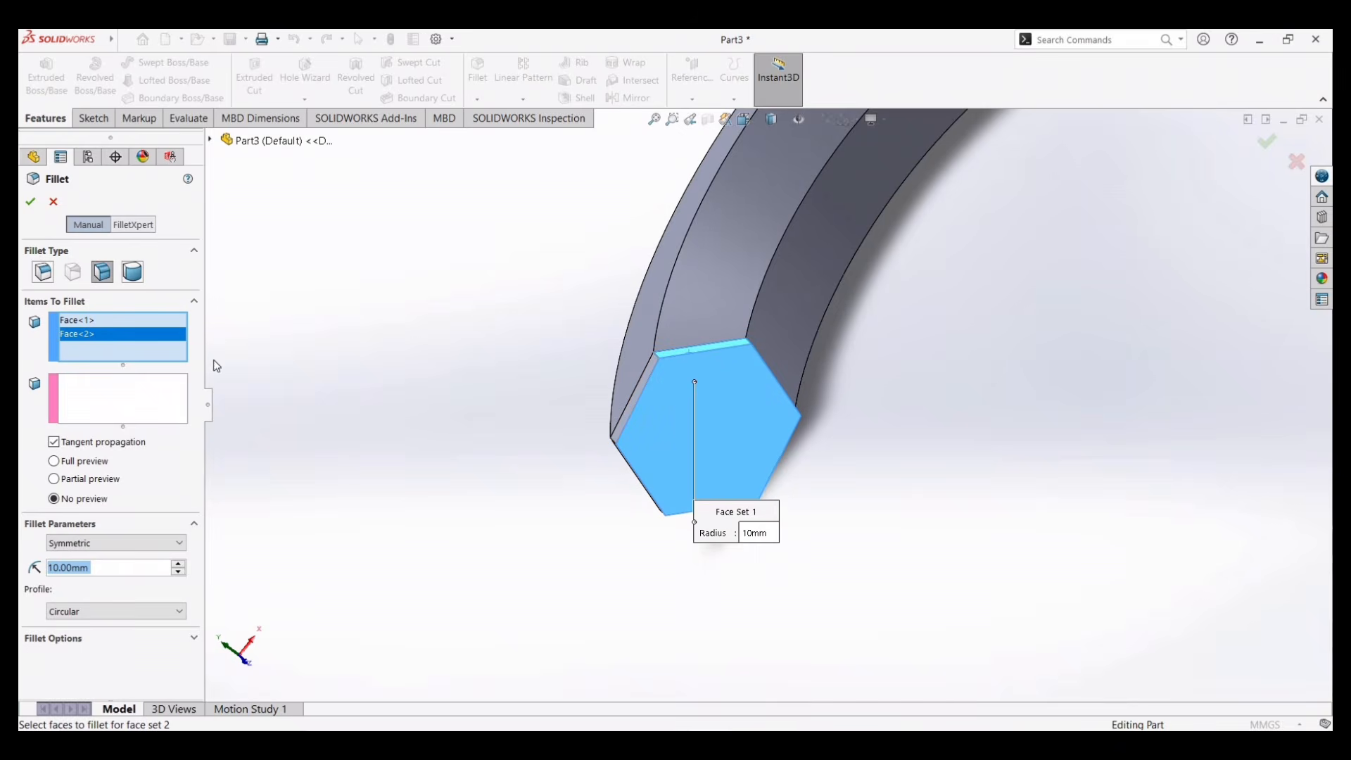
pyautogui.rightClick(92, 338)
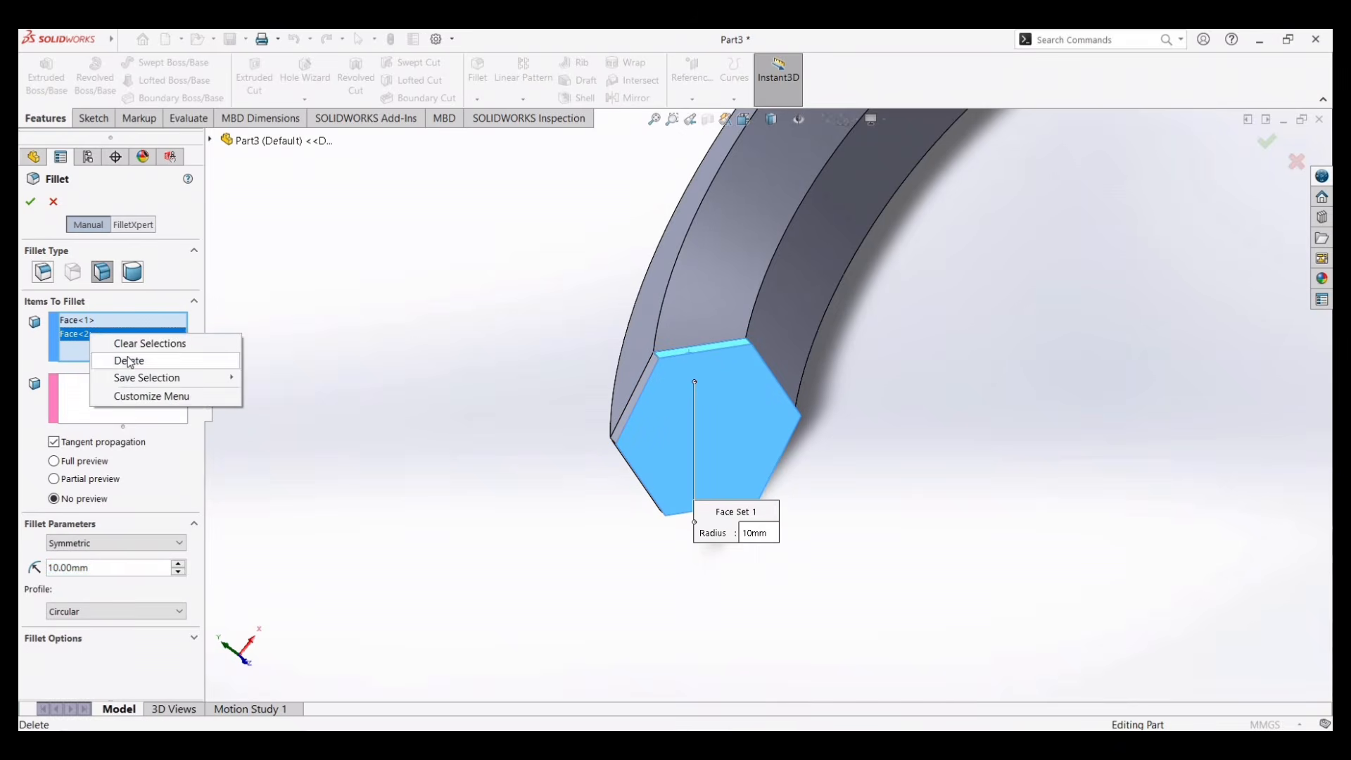
pyautogui.click(113, 360)
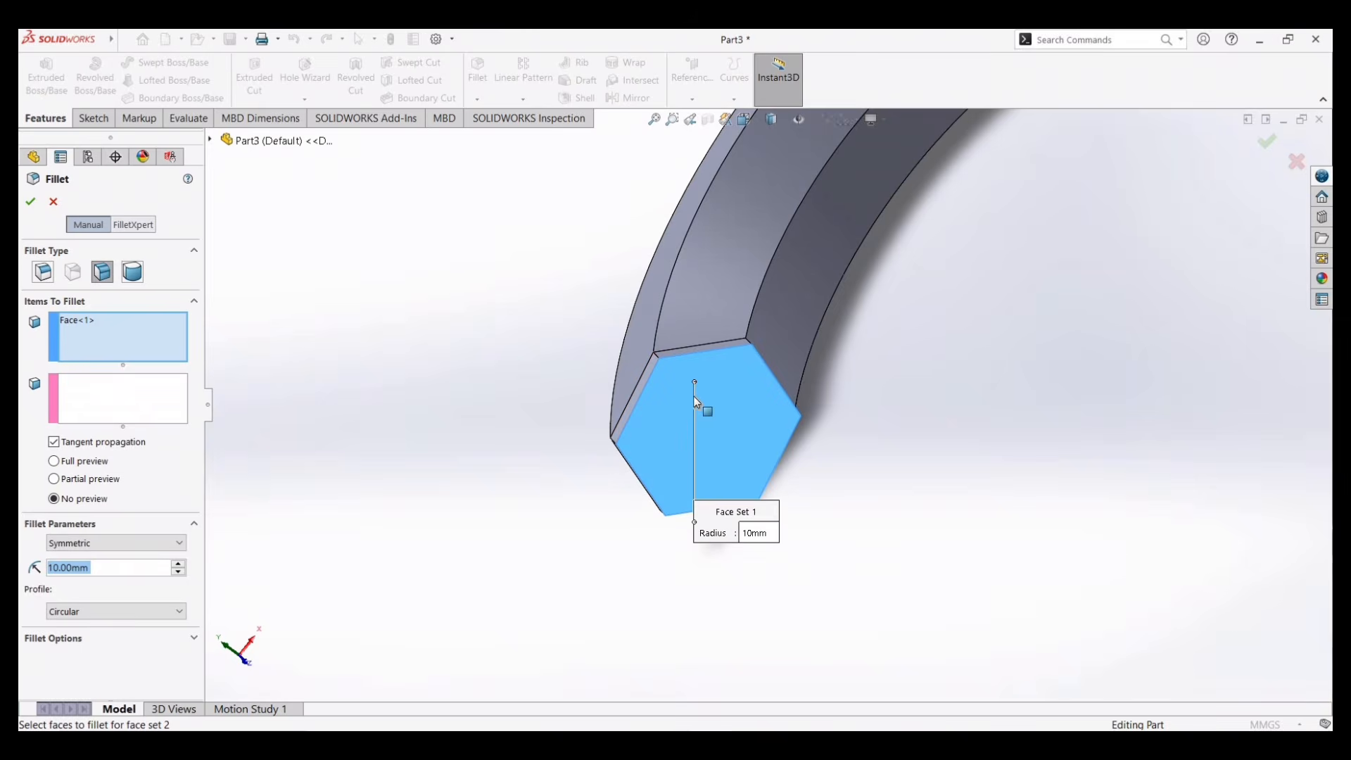
# Step: Add three adjacent narrow side faces around the hexagonal end to the fillet's second face set
pyautogui.click(104, 282)
pyautogui.click(119, 400)
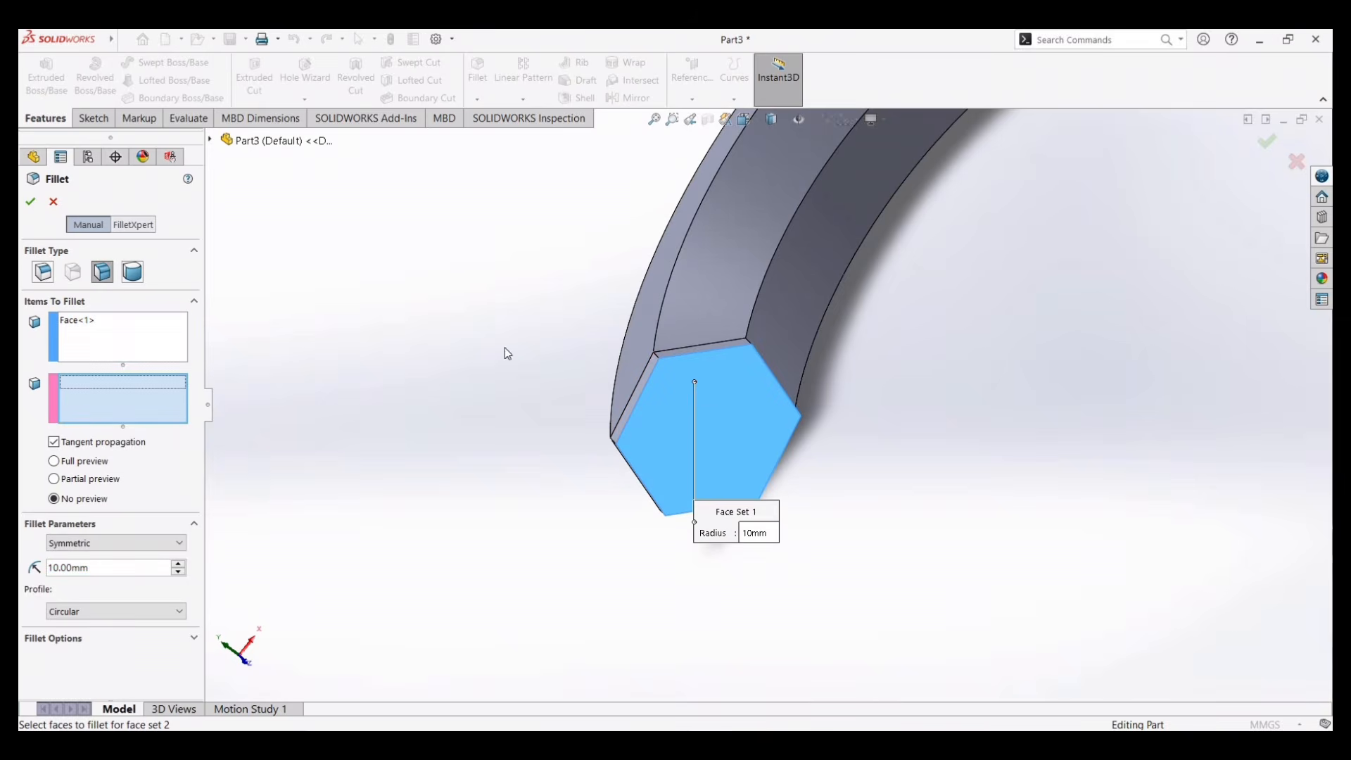
pyautogui.click(645, 383)
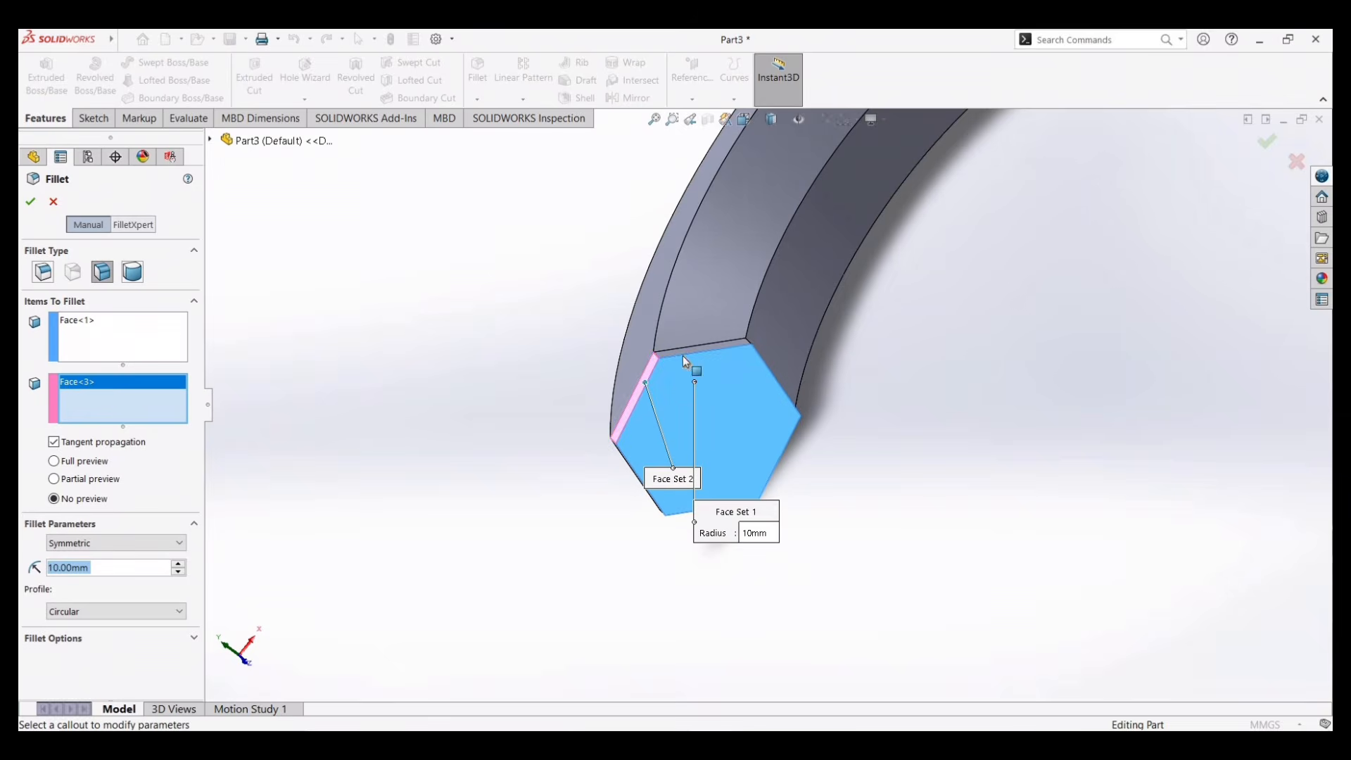
pyautogui.click(684, 350)
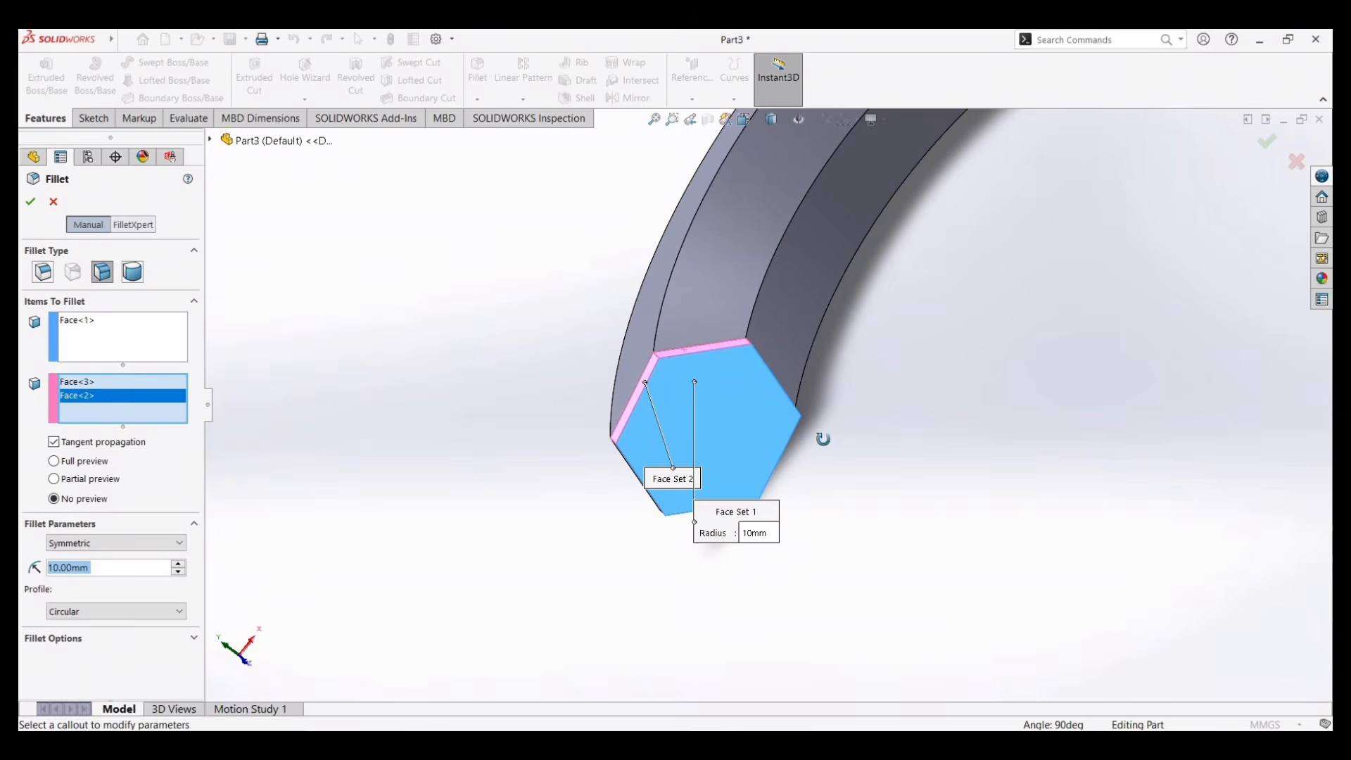
pyautogui.moveTo(822, 438); pyautogui.dragTo(749, 391, button='middle')
pyautogui.click(751, 475)
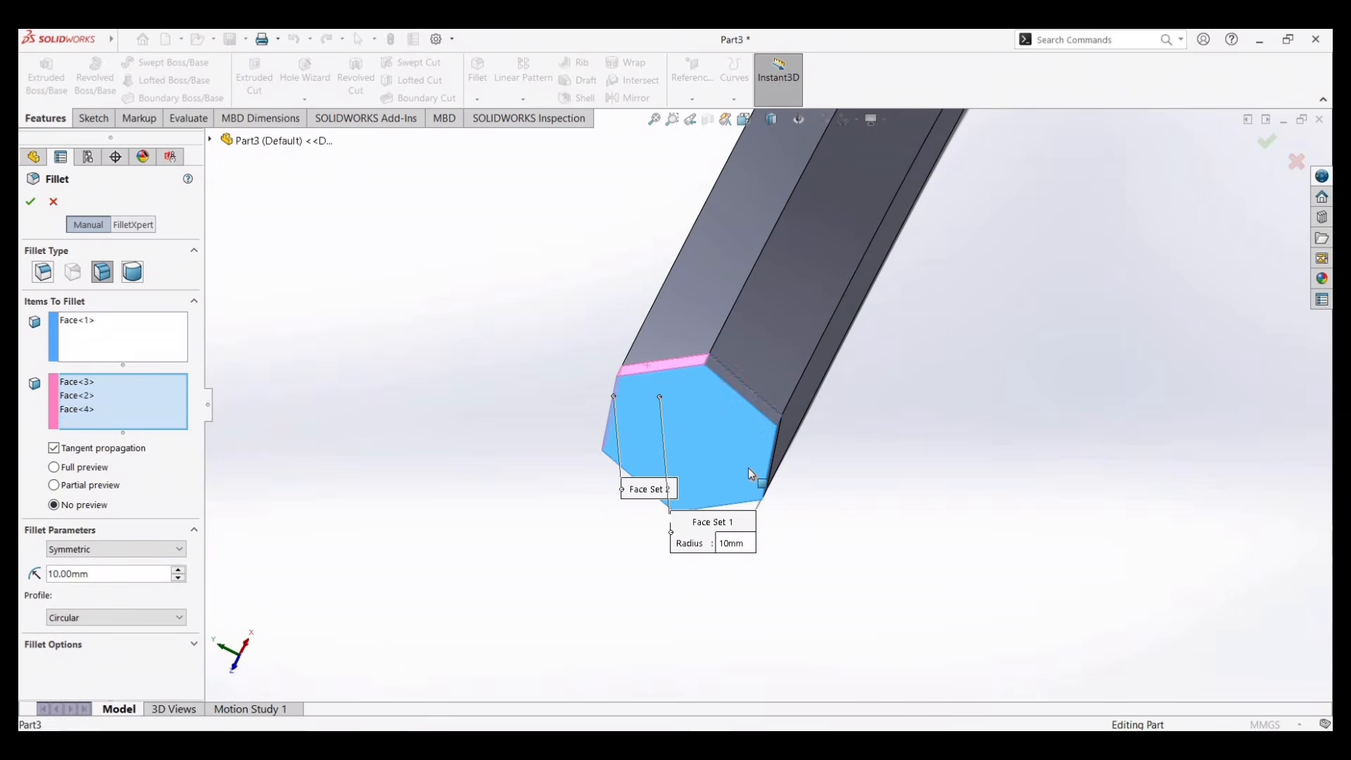
pyautogui.moveTo(834, 522); pyautogui.dragTo(1069, 528, button='middle')
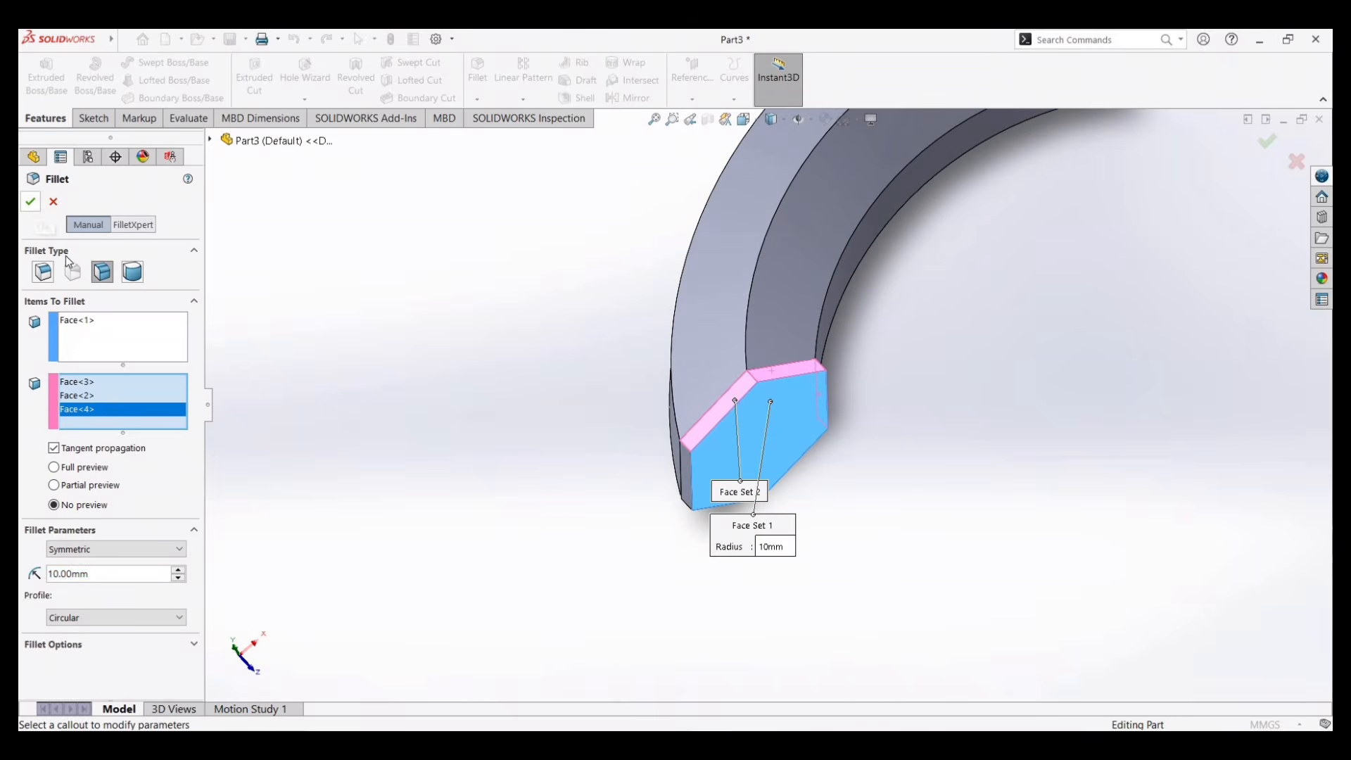
# Step: Set the face fillet's radius to 1 mm, create it, and inspect the rounded edges of the hexagonal end
pyautogui.click(56, 573)
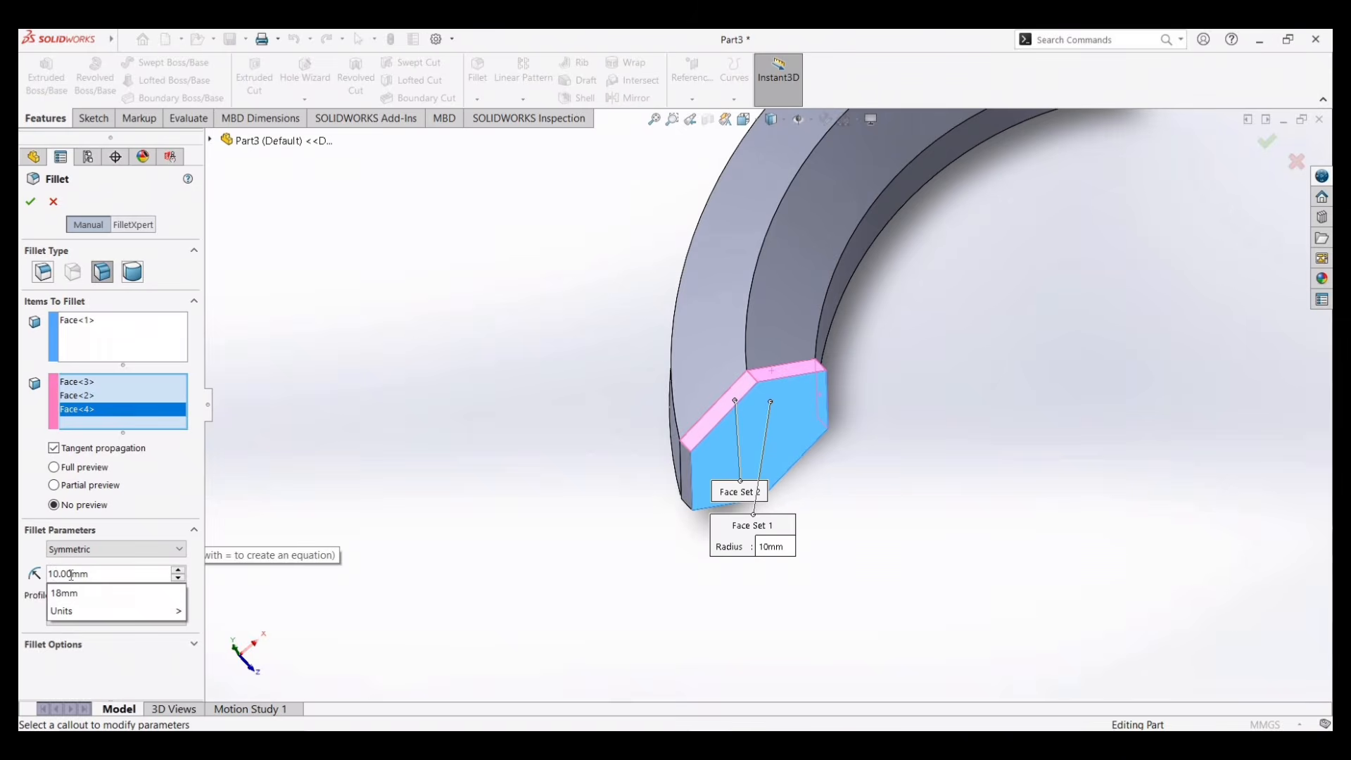
pyautogui.click(31, 204)
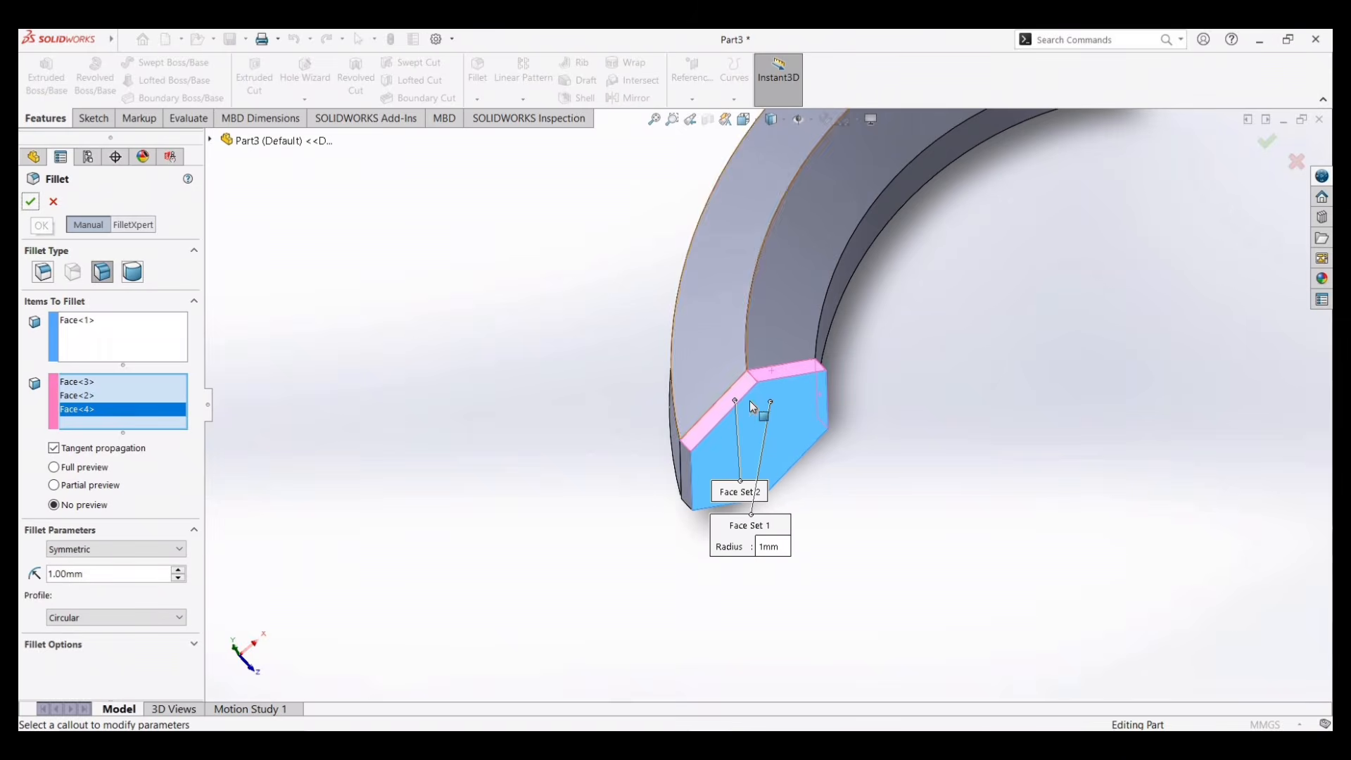
pyautogui.scroll(2, 755, 430)
pyautogui.scroll(-5, 759, 434)
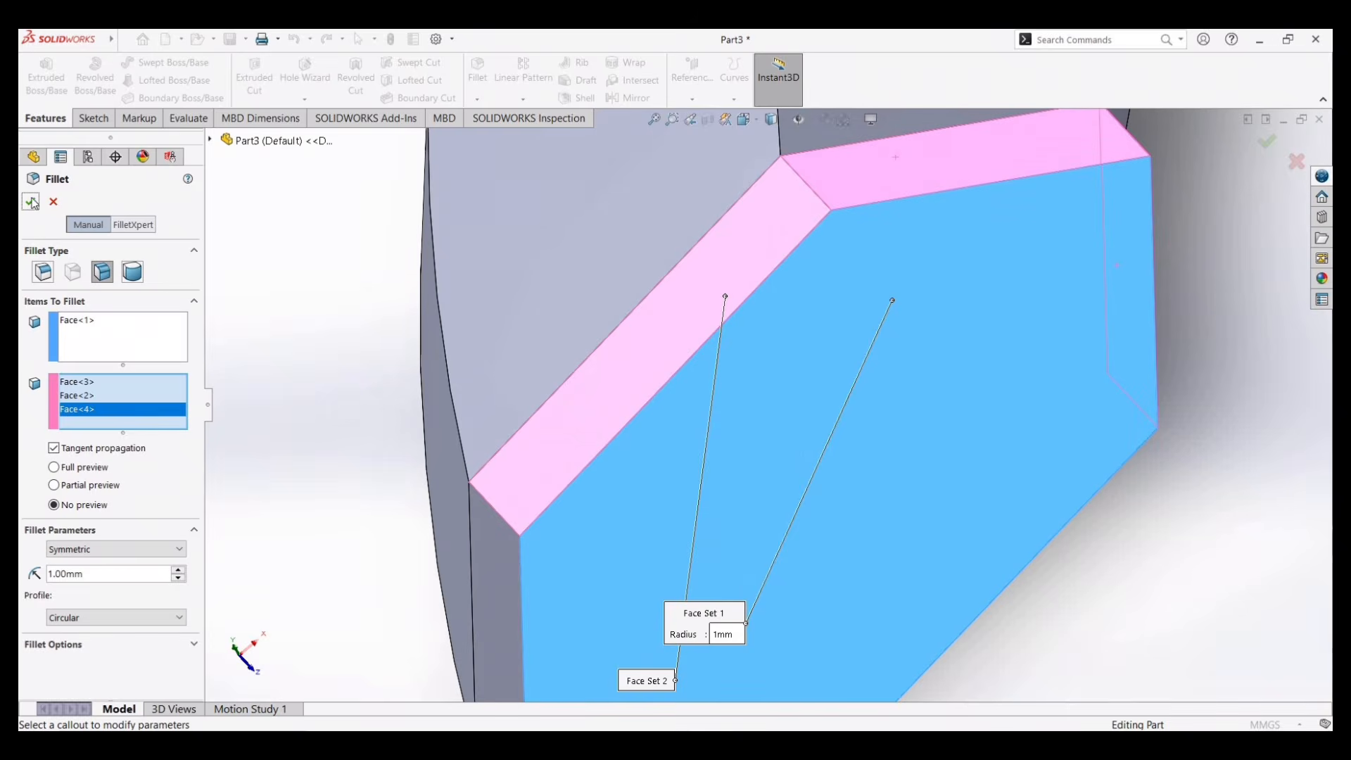
pyautogui.click(30, 203)
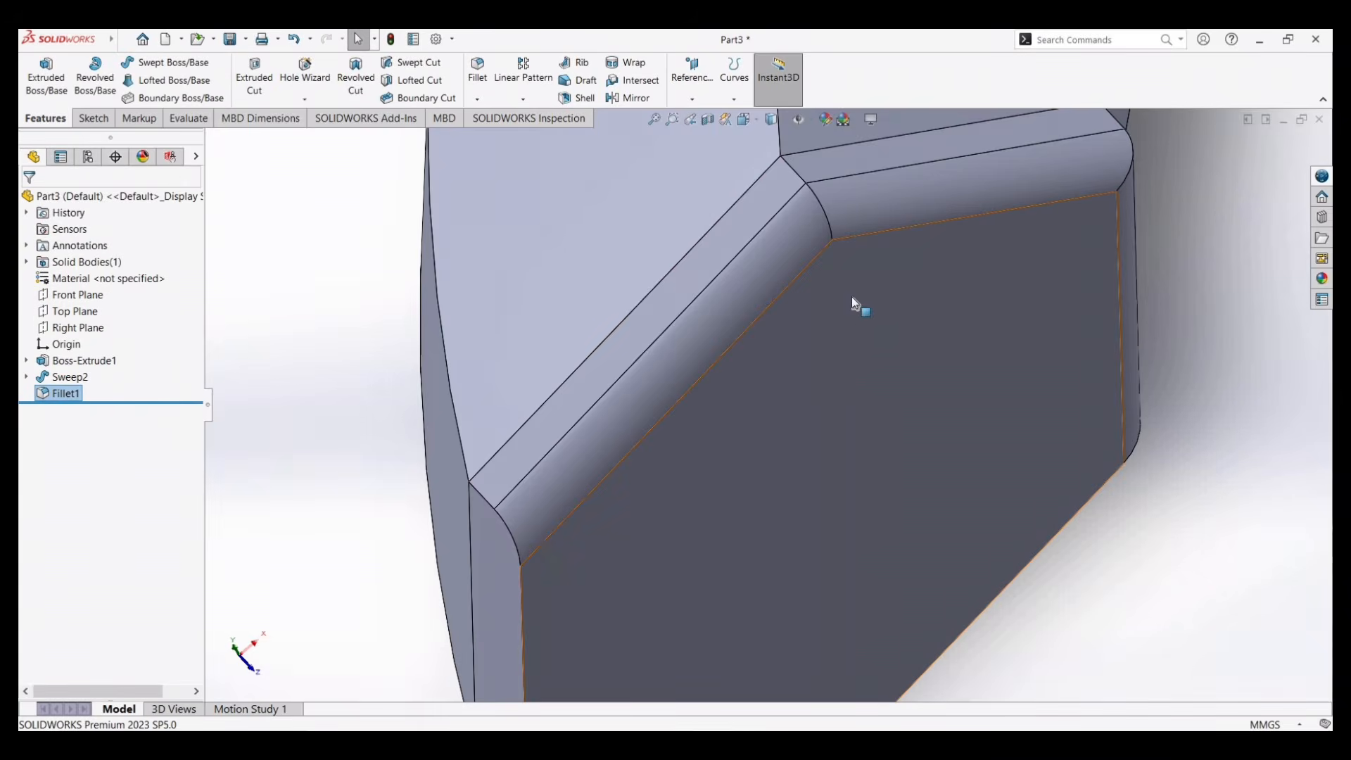
pyautogui.scroll(2, 855, 332)
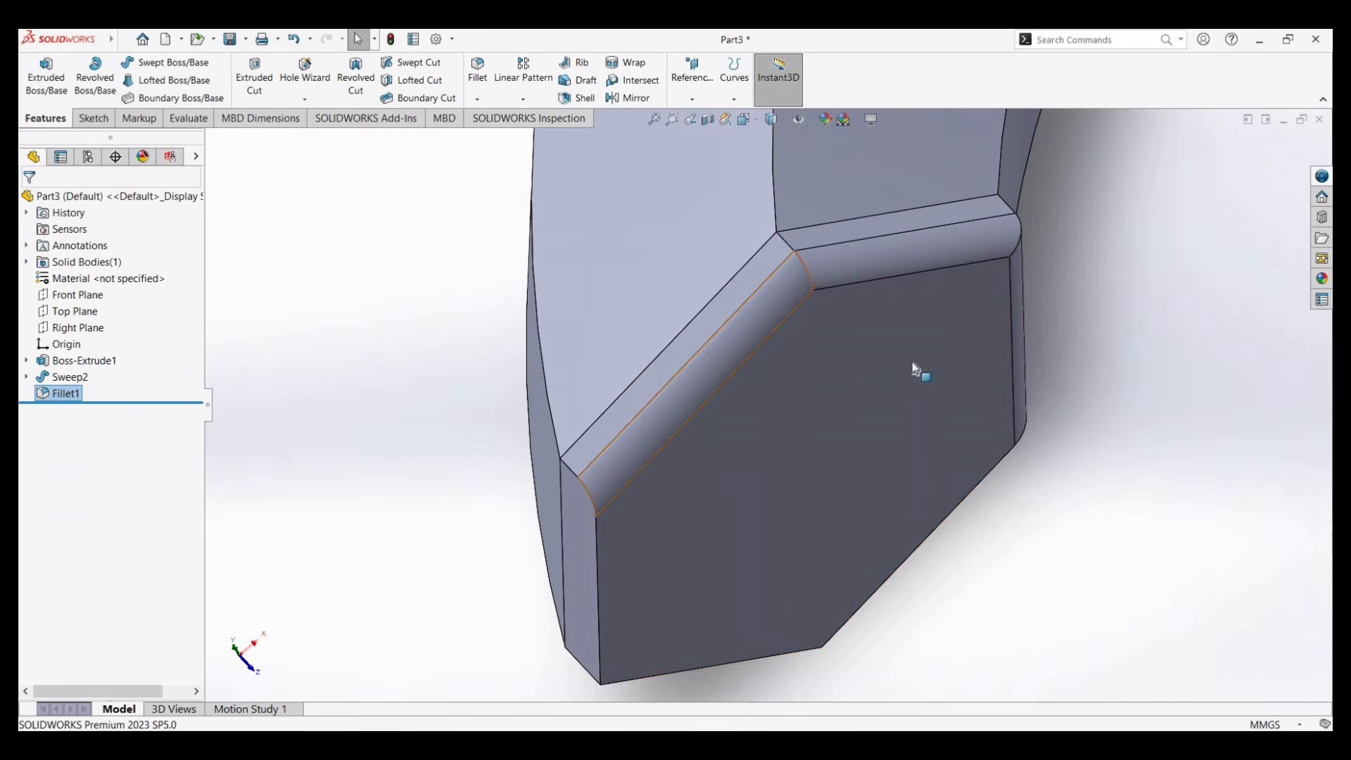
pyautogui.moveTo(860, 380); pyautogui.dragTo(674, 272, button='middle')
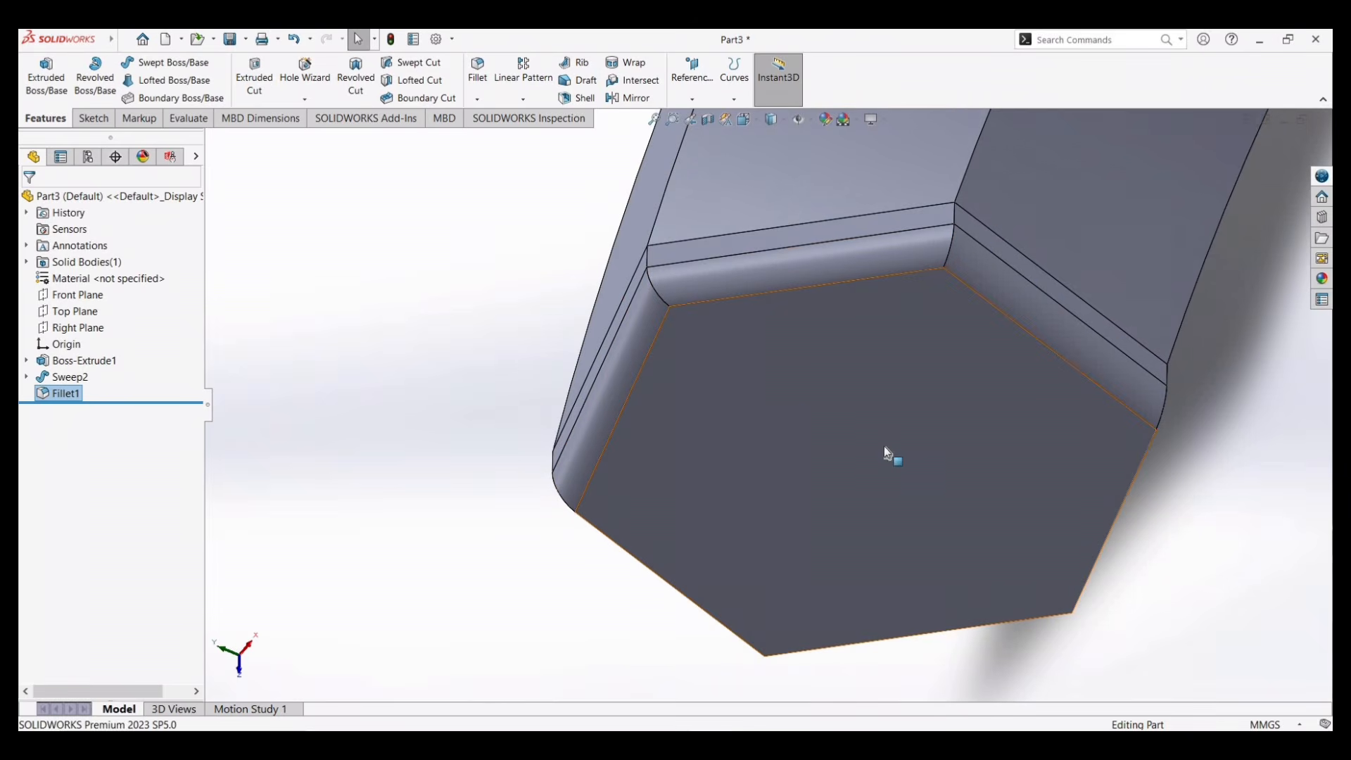
pyautogui.middleClick(806, 414)
pyautogui.moveTo(889, 437)
pyautogui.mouseDown(button='middle')
pyautogui.moveTo(896, 365)
pyautogui.moveTo(851, 283)
pyautogui.moveTo(827, 359)
pyautogui.moveTo(842, 395)
pyautogui.moveTo(791, 302)
pyautogui.moveTo(748, 317)
pyautogui.moveTo(827, 340)
pyautogui.moveTo(893, 415)
pyautogui.mouseUp(button='middle')
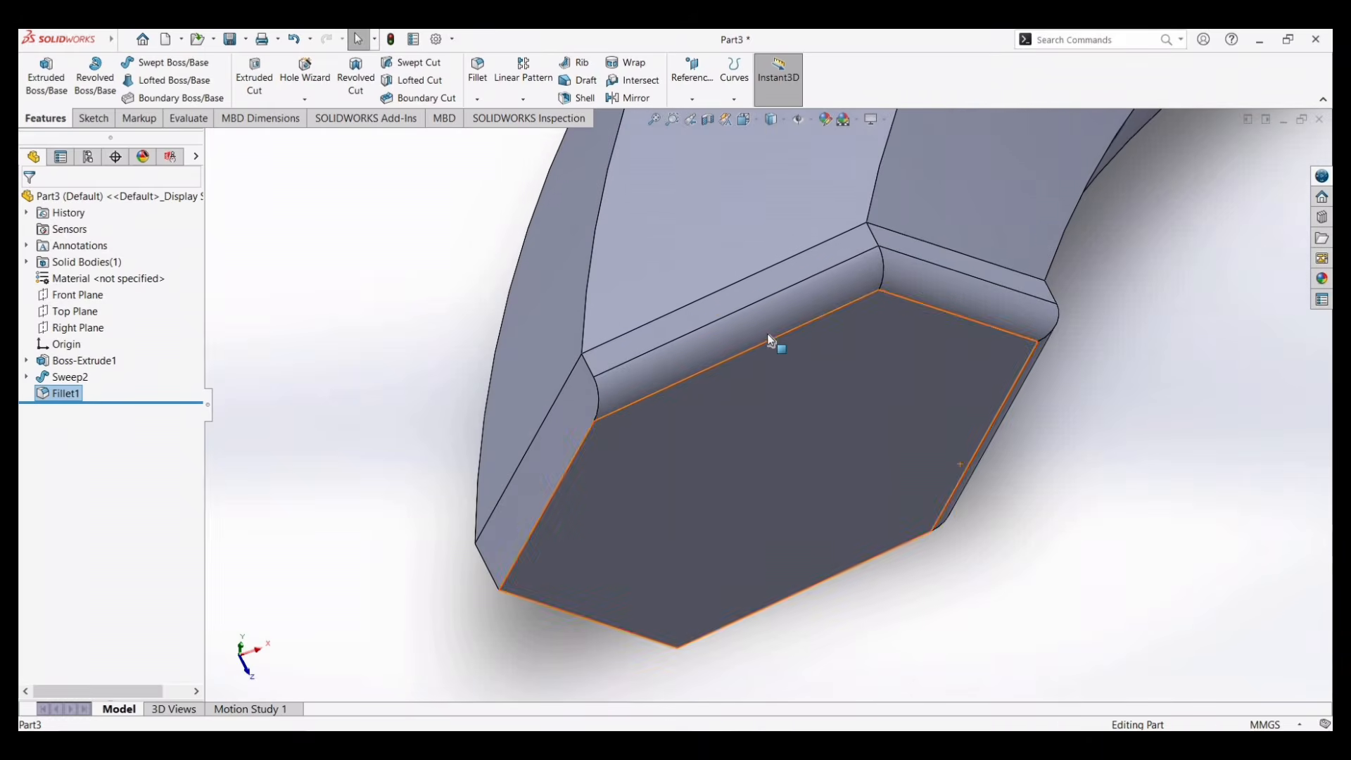
pyautogui.scroll(3, 770, 340)
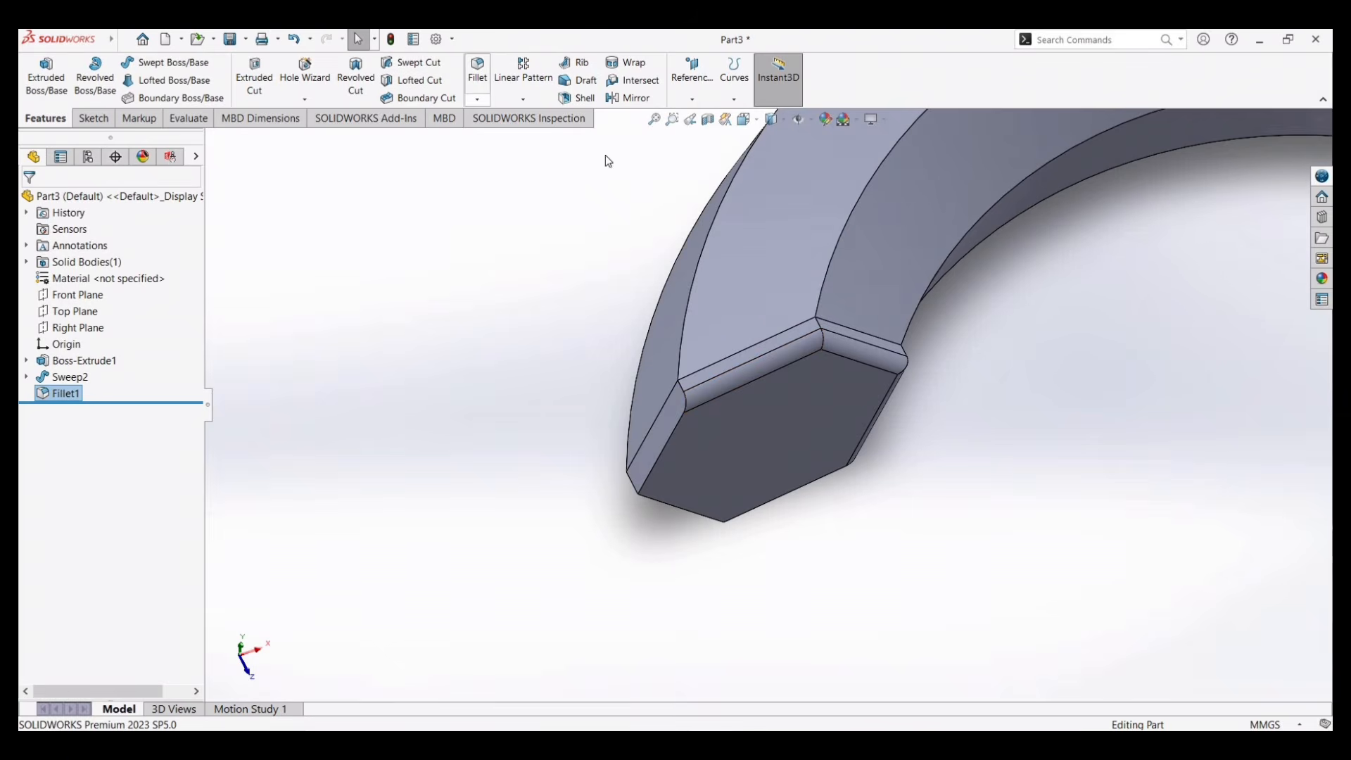